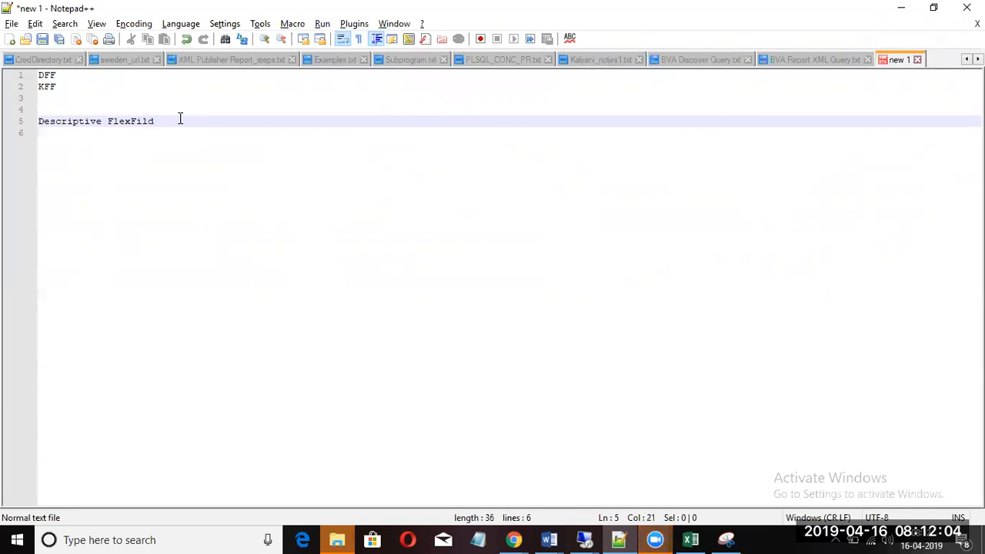
Step: Start a new line below Descriptive FlexFild reading 'Flexfile :- Its Test Normal which'
key(Return)
key(Return)
text(Fl)
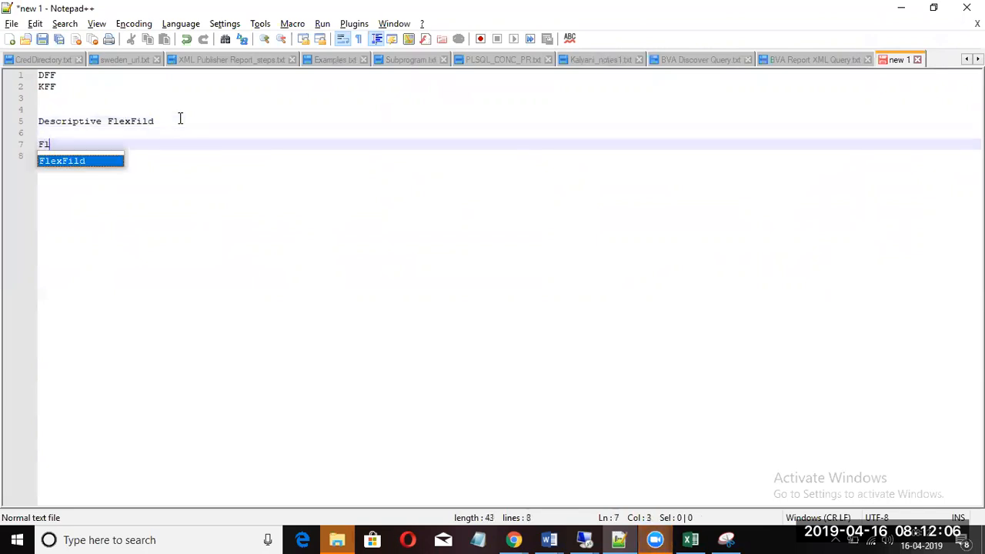
text(exfile d)
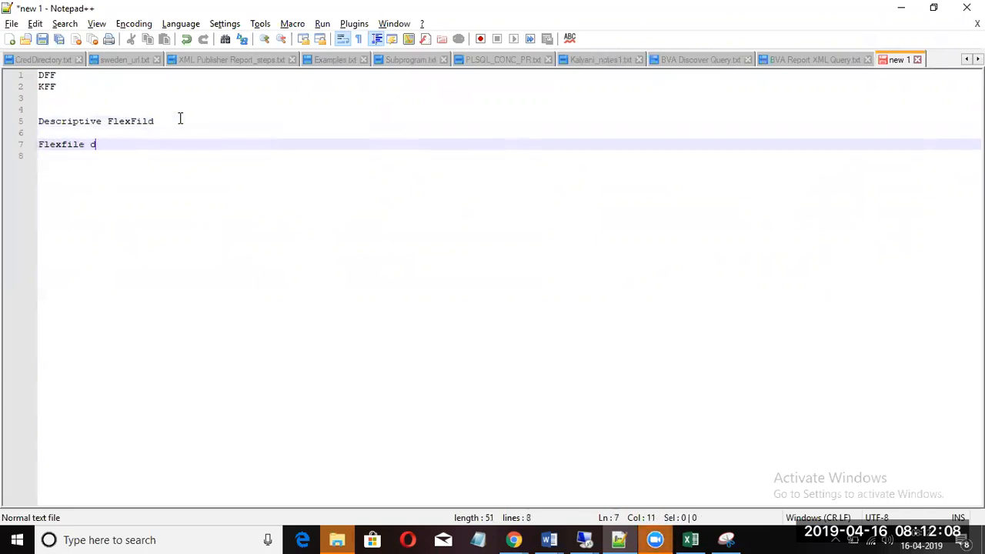
key(BackSpace)
text(:- Its)
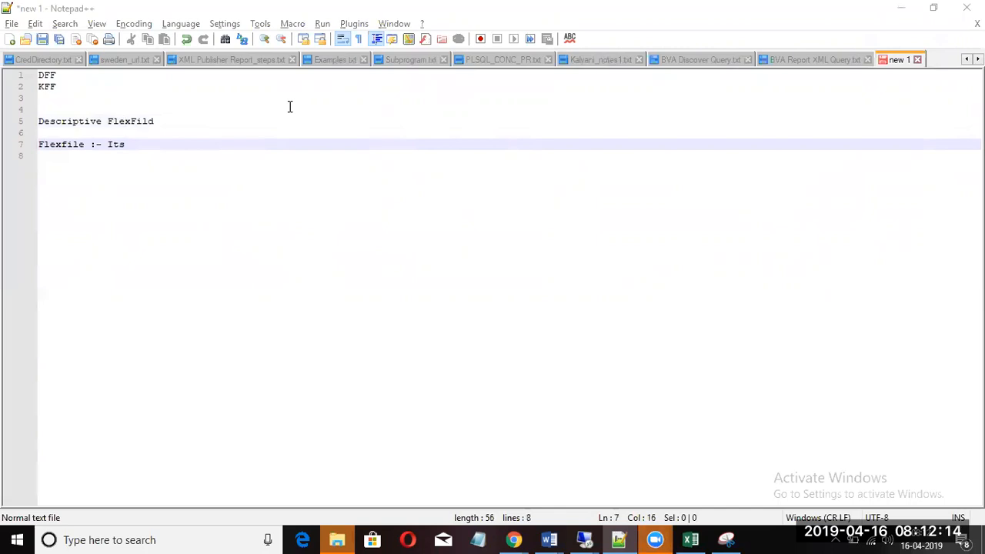
click(203, 147)
text(Normal)
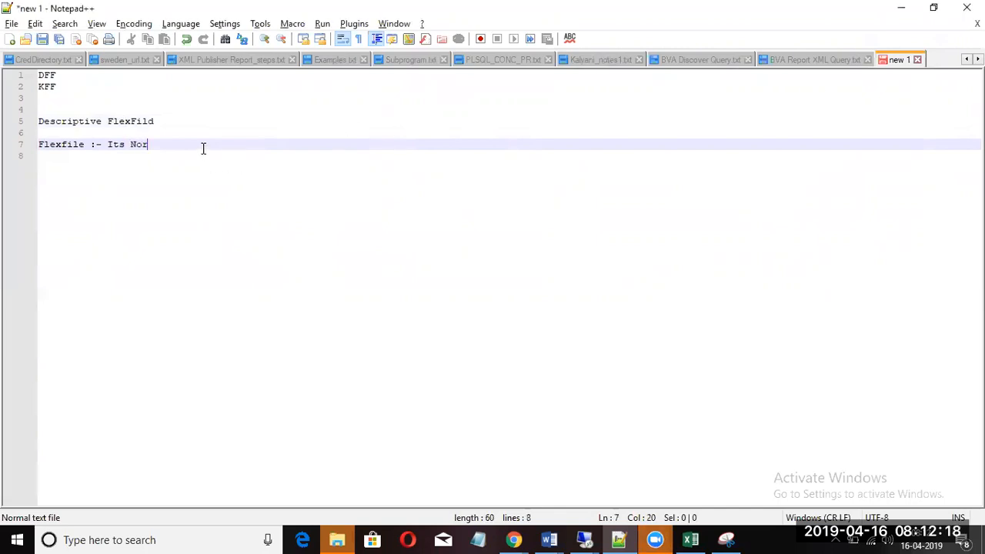
click(130, 144)
text(Test)
click(213, 147)
text(which)
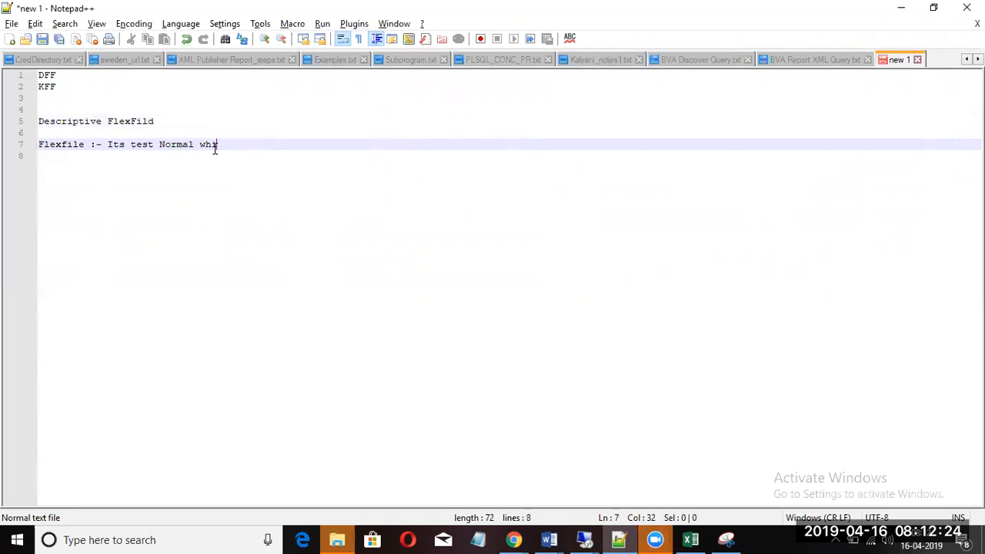
Step: Correct the words to Flexfiled and Text, and end with 'basically enhane the more details .'
click(82, 146)
text(e)
key(Right)
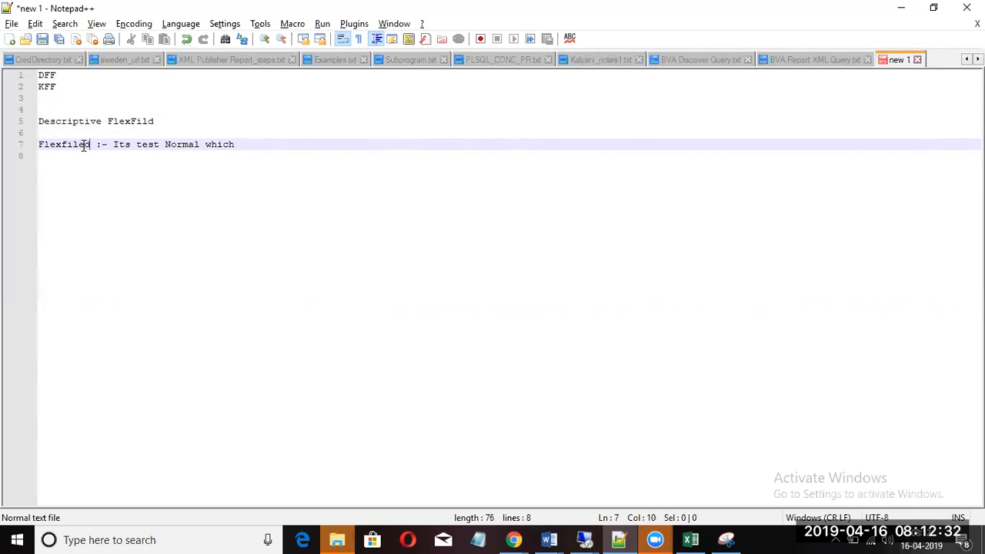
click(154, 146)
key(BackSpace)
text(x)
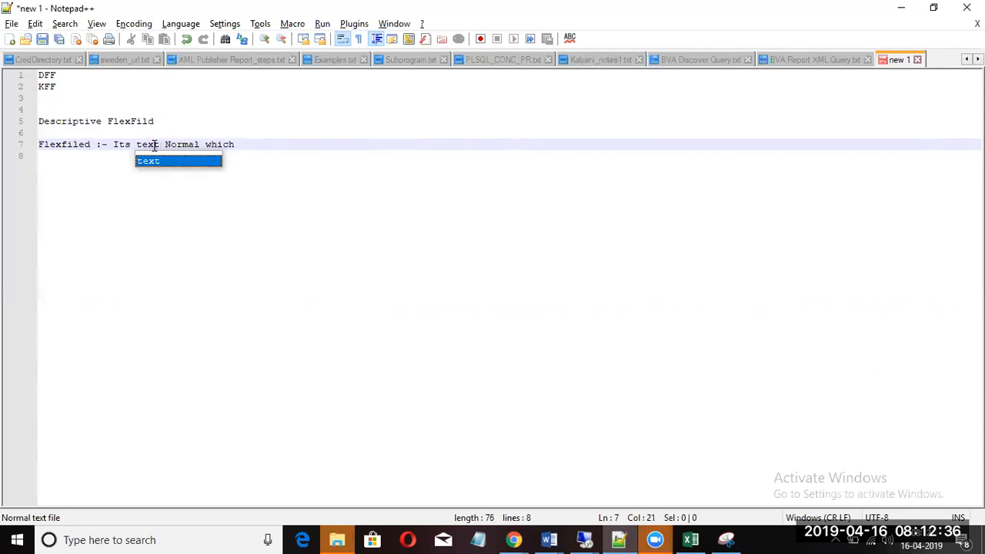
click(238, 145)
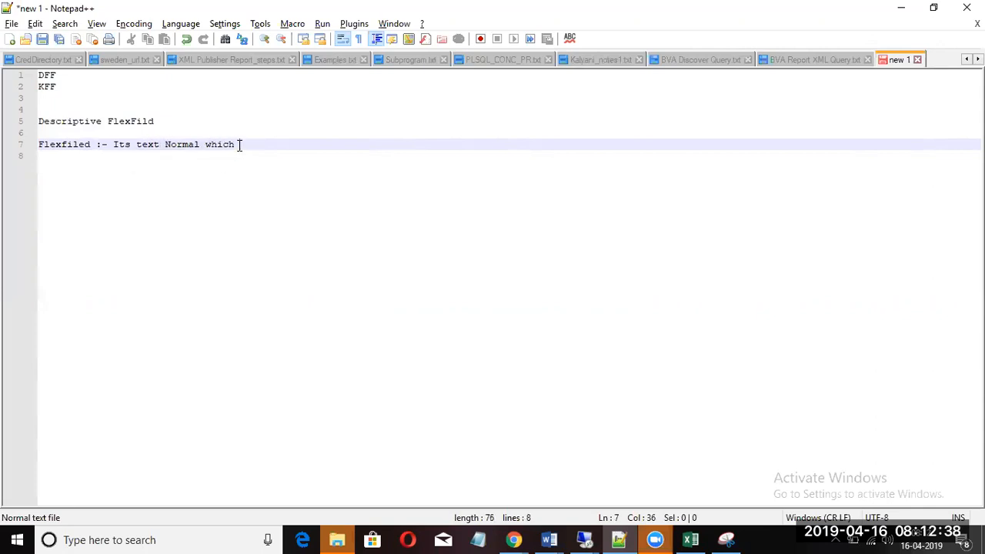
text(basica)
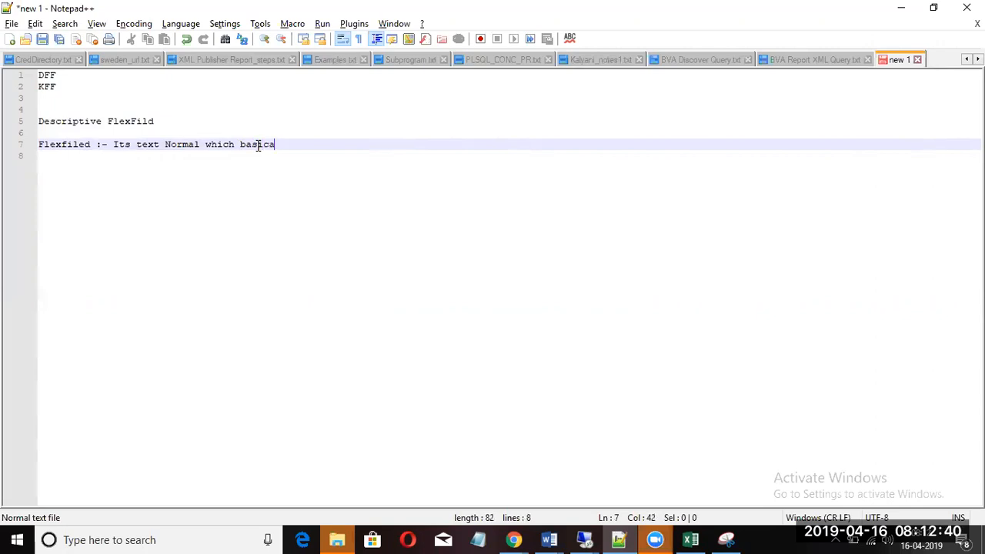
text(lly enhane the )
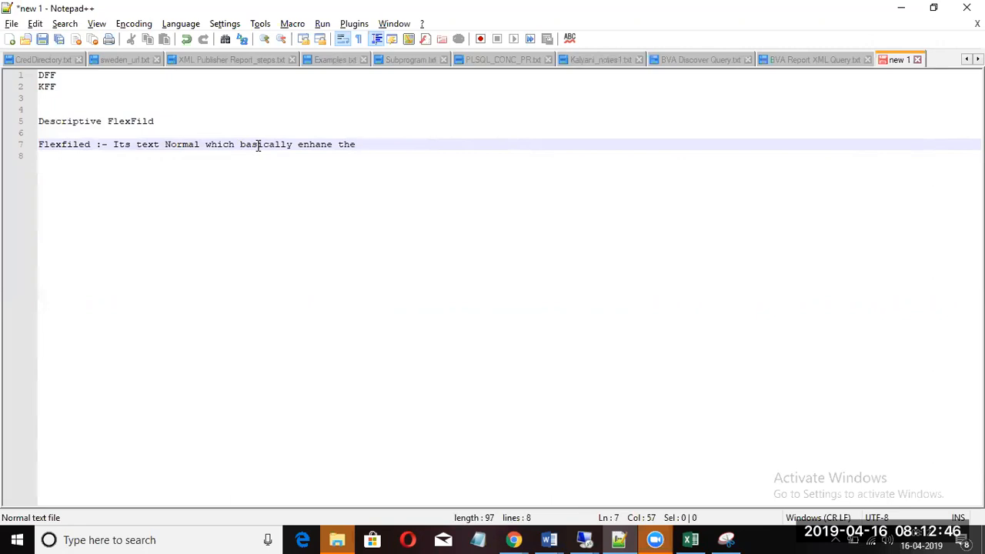
text(more details )
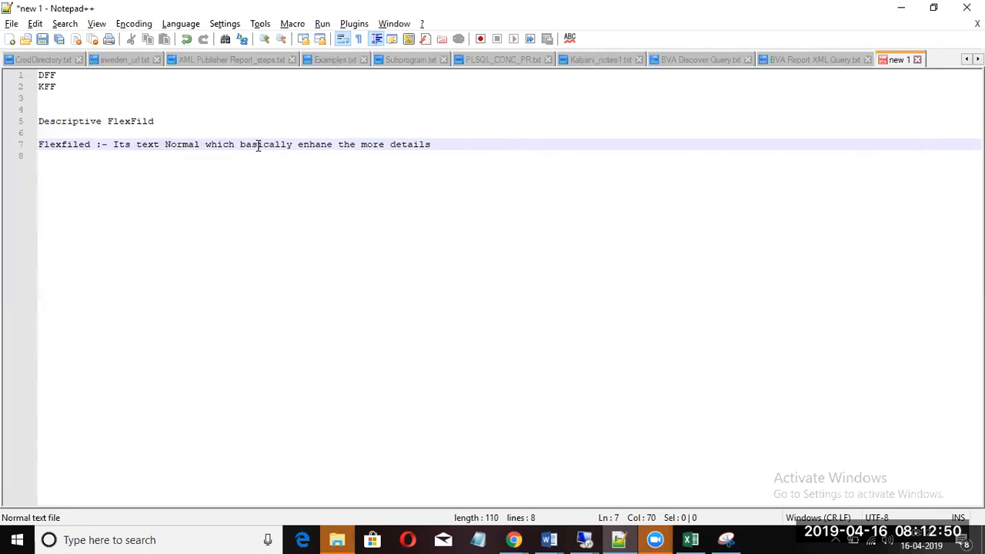
text(.)
key(Return)
key(Return)
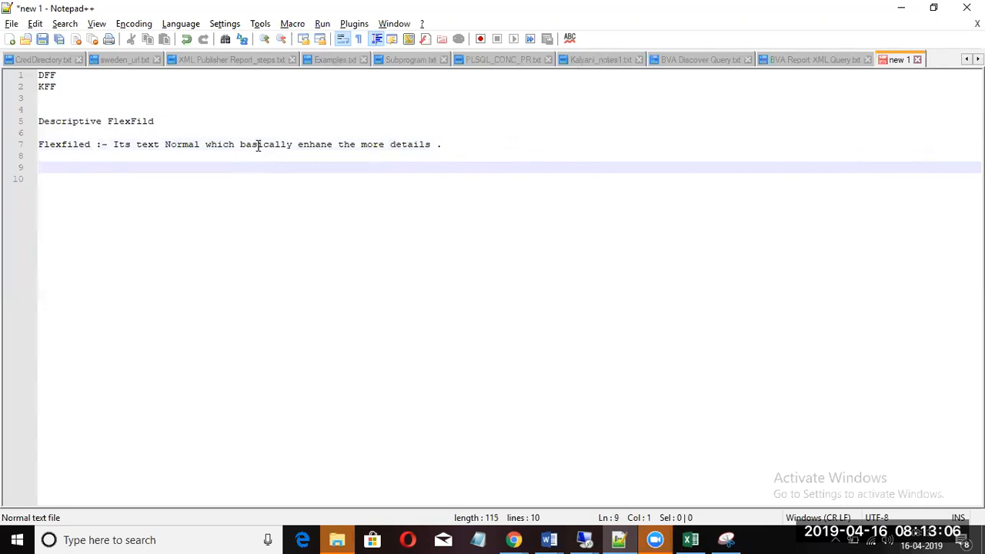
Step: Type the lines 'Filling a form', 'Mandoatory informatiom' and 'Optional filed will'
text(Filling a form)
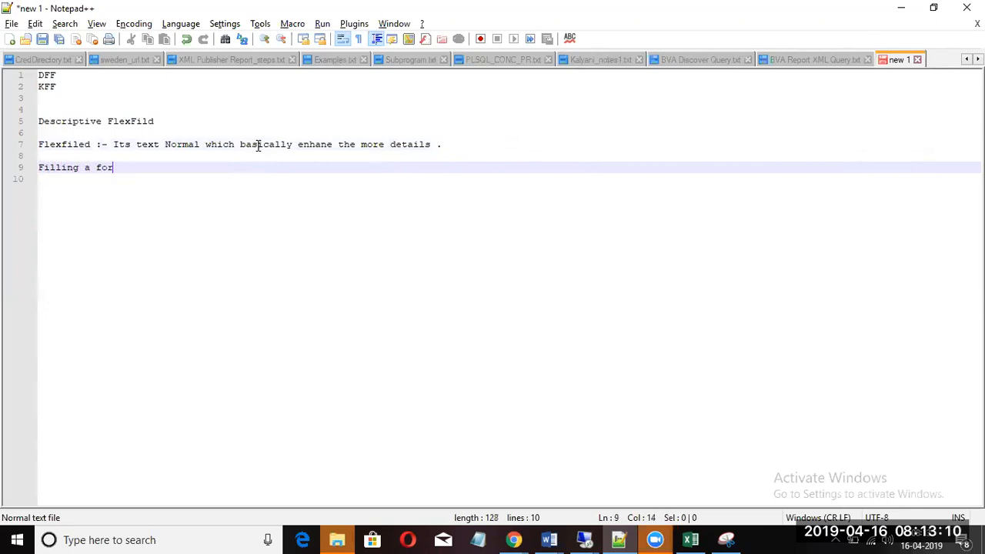
key(Return)
key(Return)
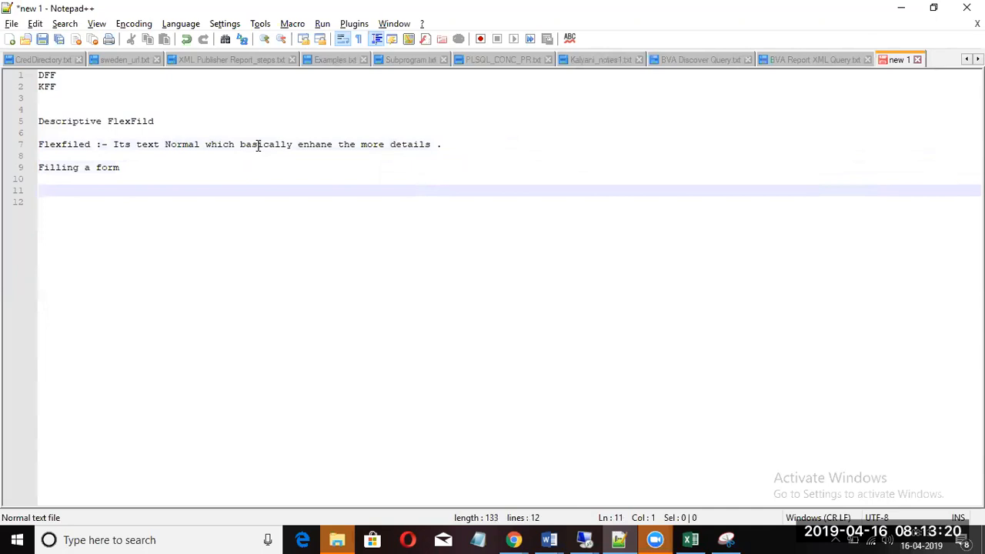
text(Mandoatory in)
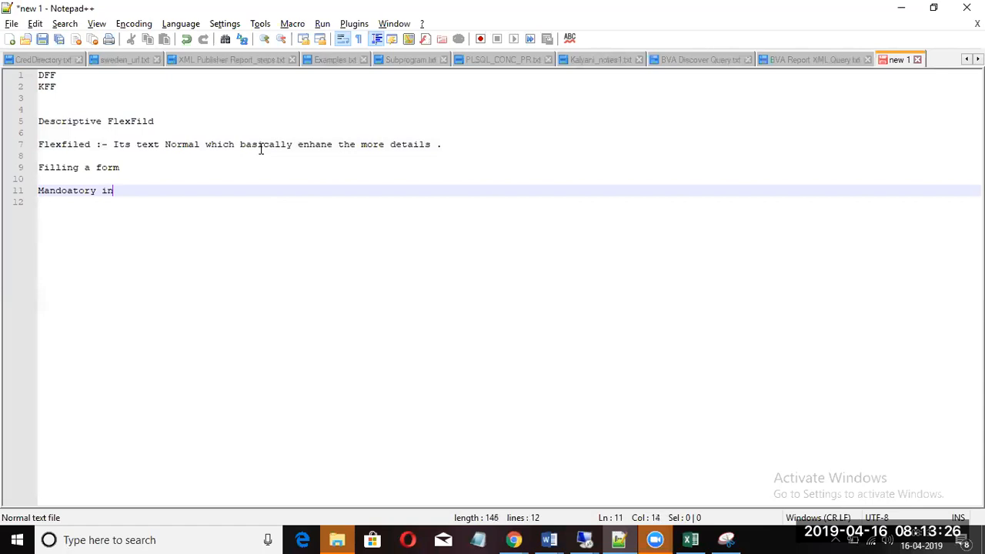
text(formatiom)
key(Return)
key(Return)
text(Optiona)
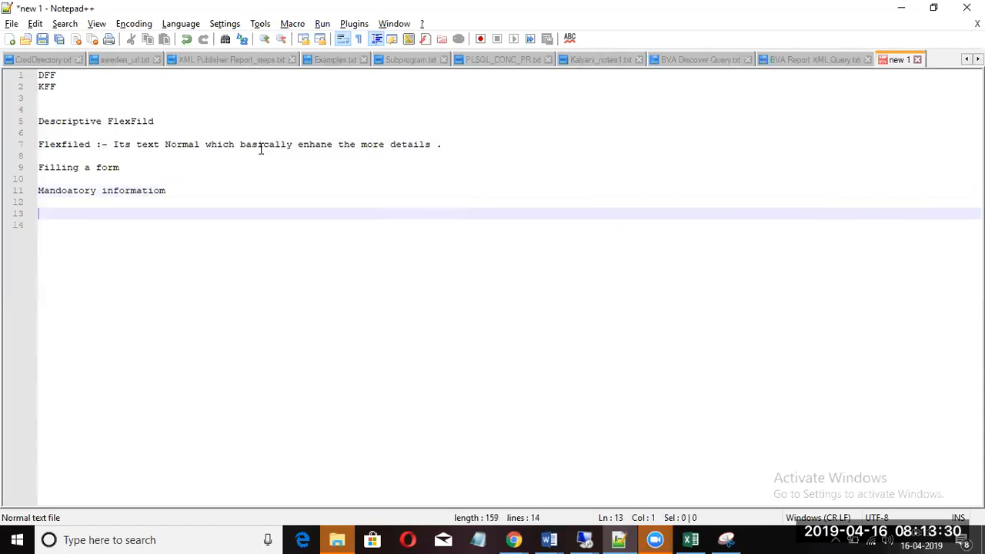
text(l )
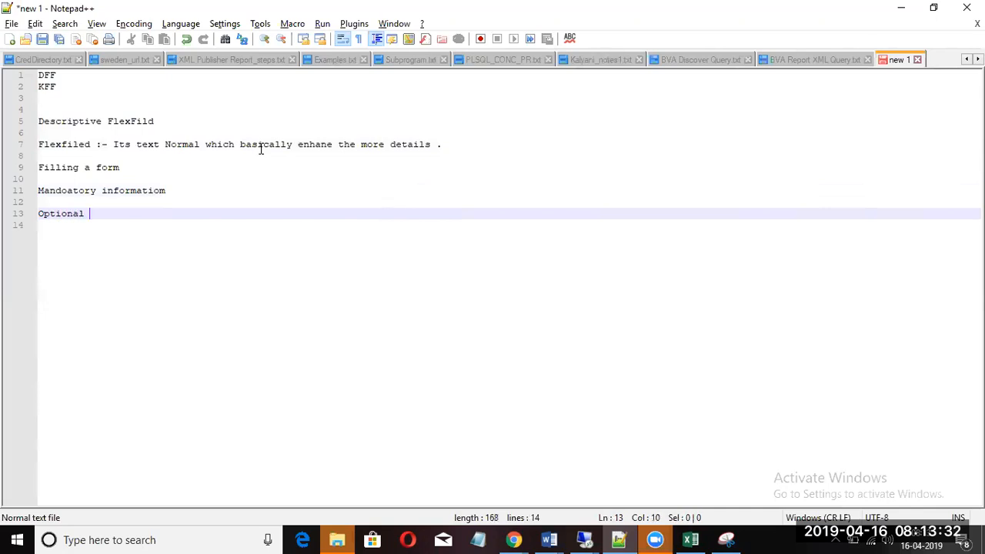
text(filed will)
key(Return)
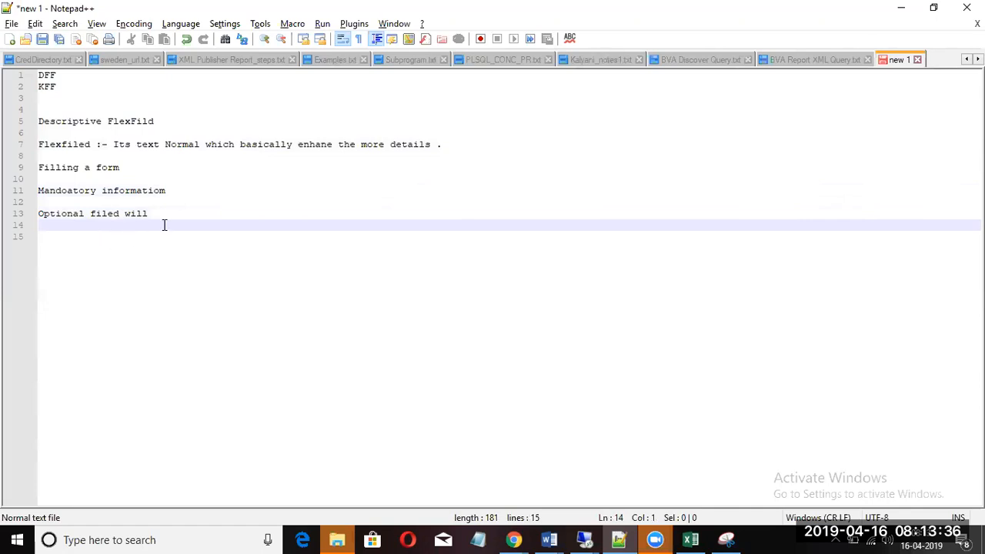
Step: Finish the optional line as 'Optional filed will Hobbby' and add a blank line below
click(179, 191)
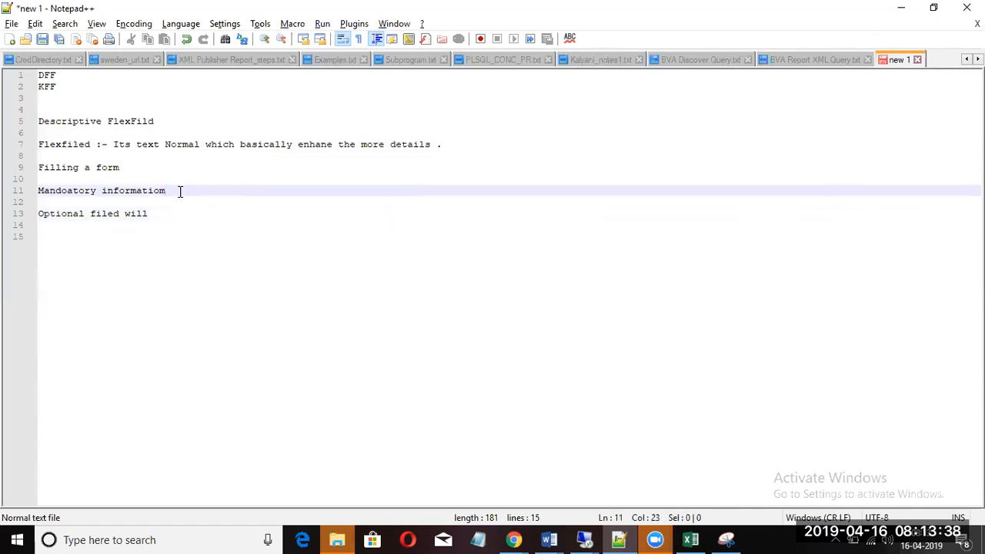
click(153, 213)
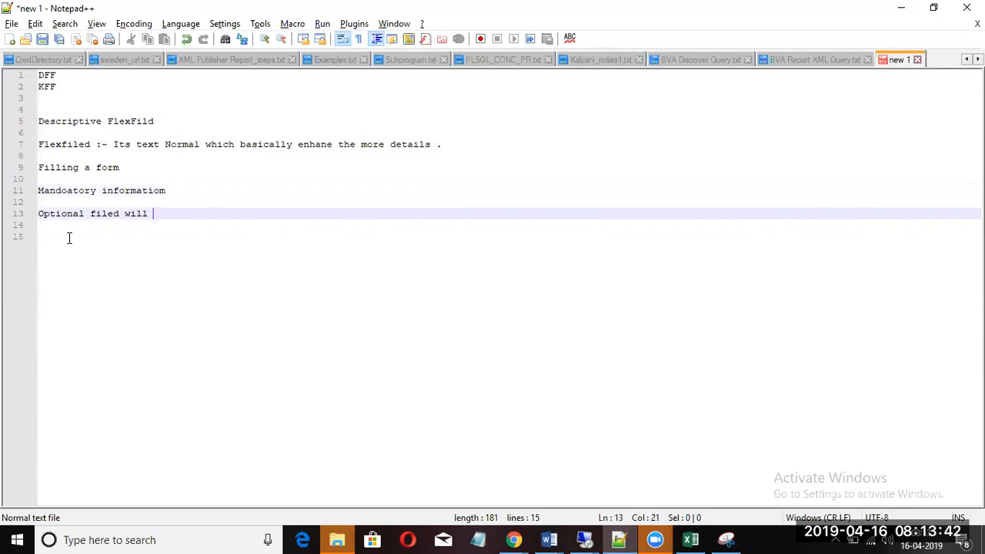
drag(77, 269, 46, 178)
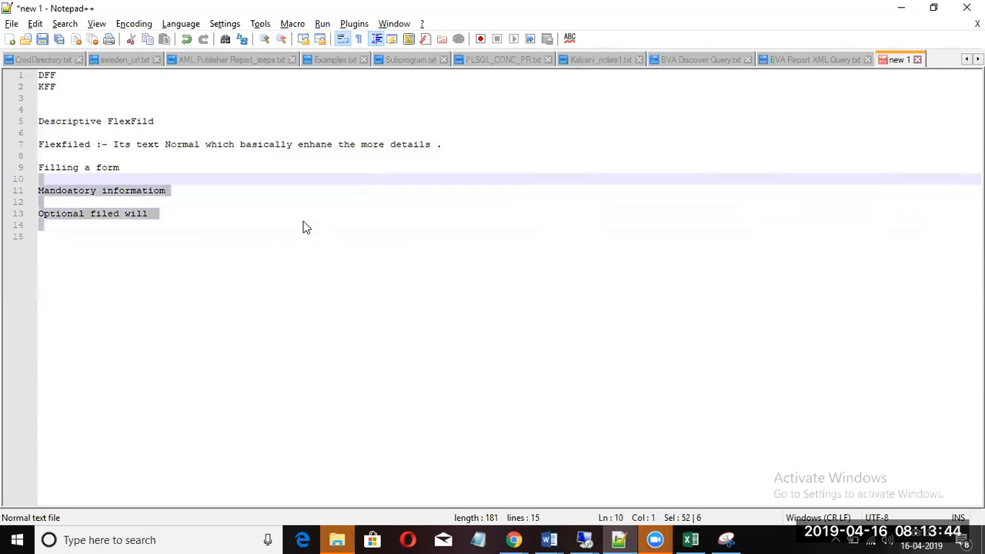
click(154, 214)
drag(154, 213, 26, 220)
click(170, 212)
text(H)
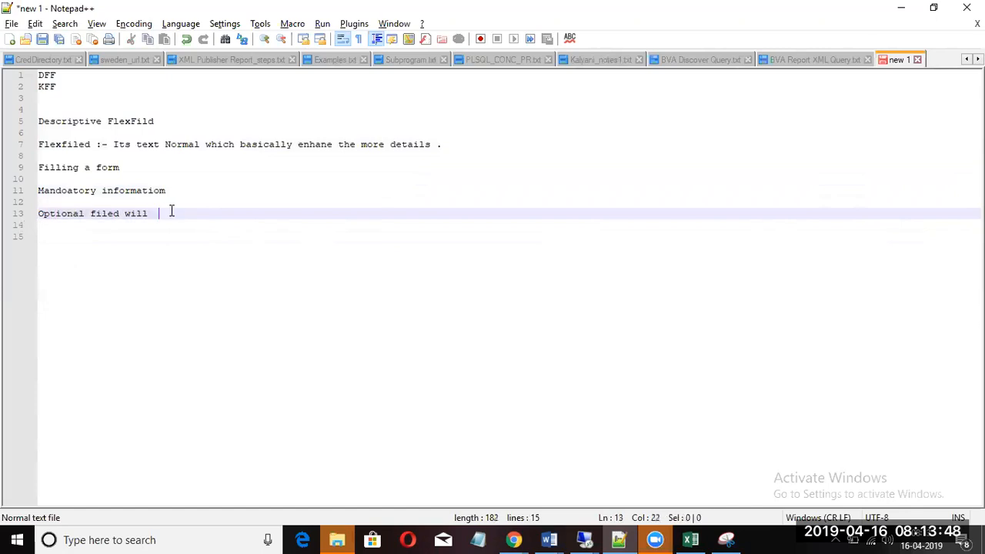
text(oby)
key(BackSpace)
key(BackSpace)
text(bb)
text(by)
key(Return)
key(Return)
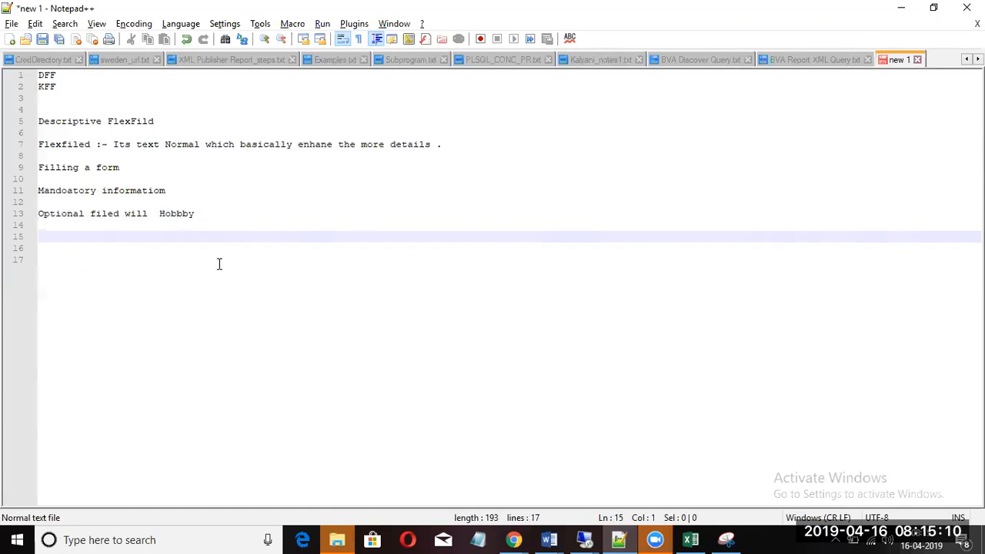
Step: Add new lines below the Hobbby note and type an empty bracket pair on indented line 15
click(225, 215)
key(Return)
key(Return)
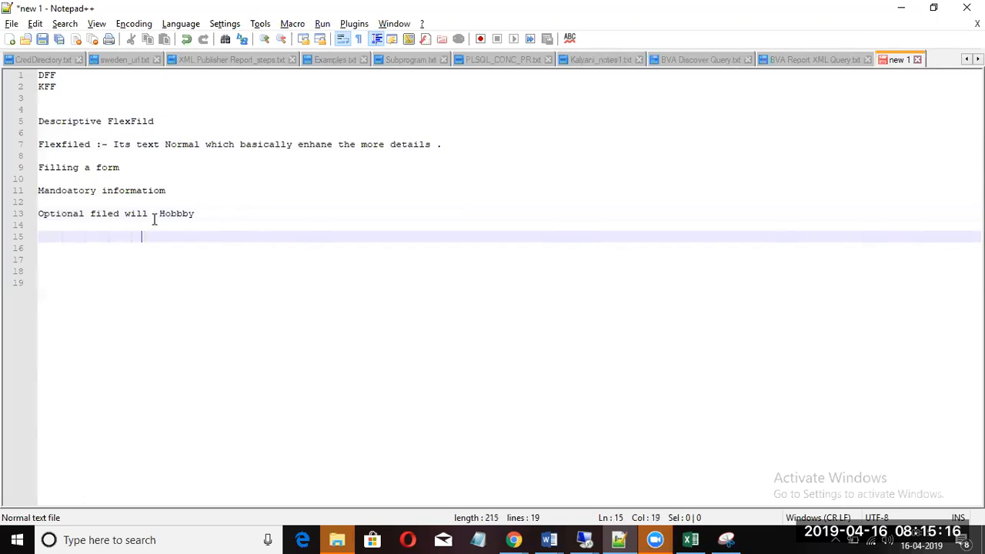
text(...)
key(BackSpace)
key(BackSpace)
key(BackSpace)
text(()
double_click(148, 236)
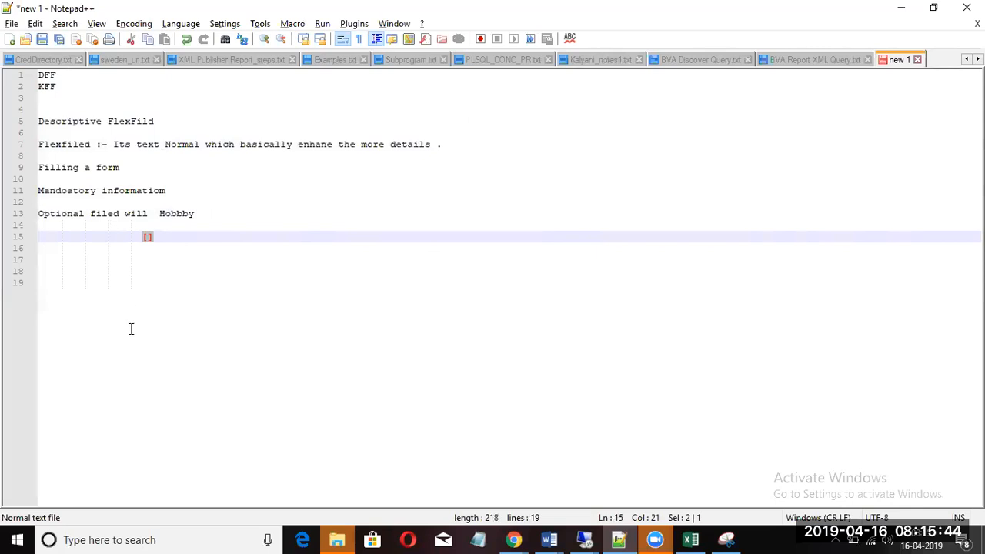
click(149, 237)
double_click(132, 121)
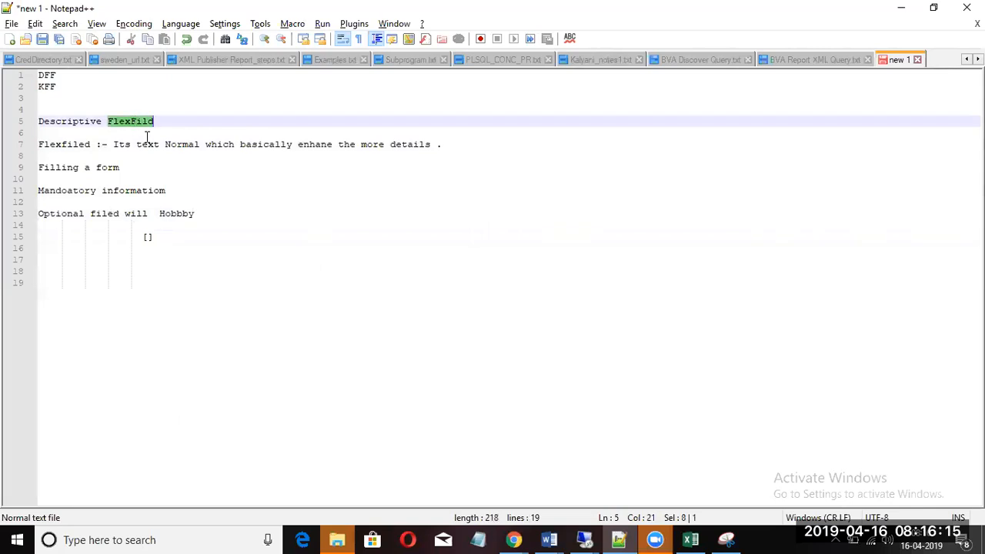
Step: Add the unindented heading '2 types of Flexfiled' below the brackets
click(164, 241)
key(Return)
key(Return)
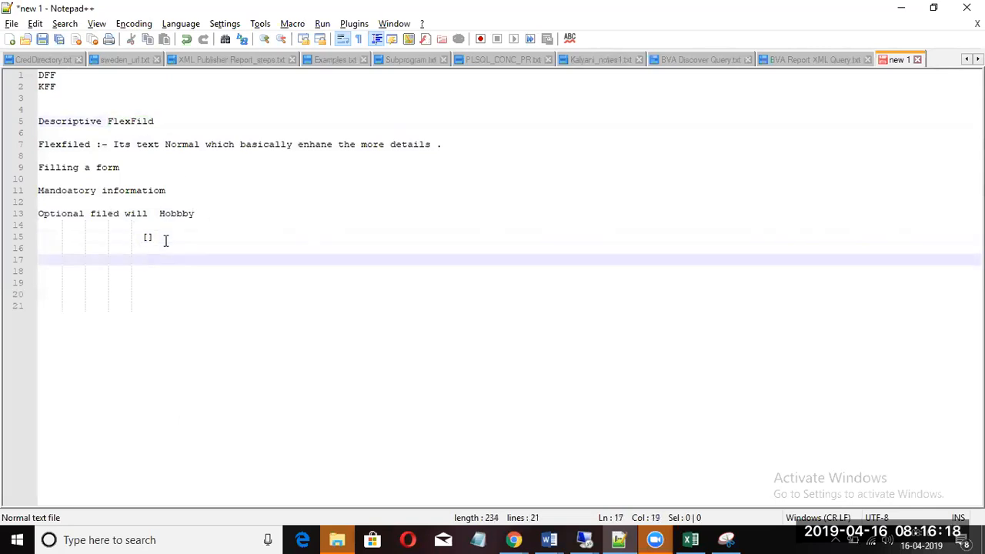
key(Left)
key(Left)
text(2 typ)
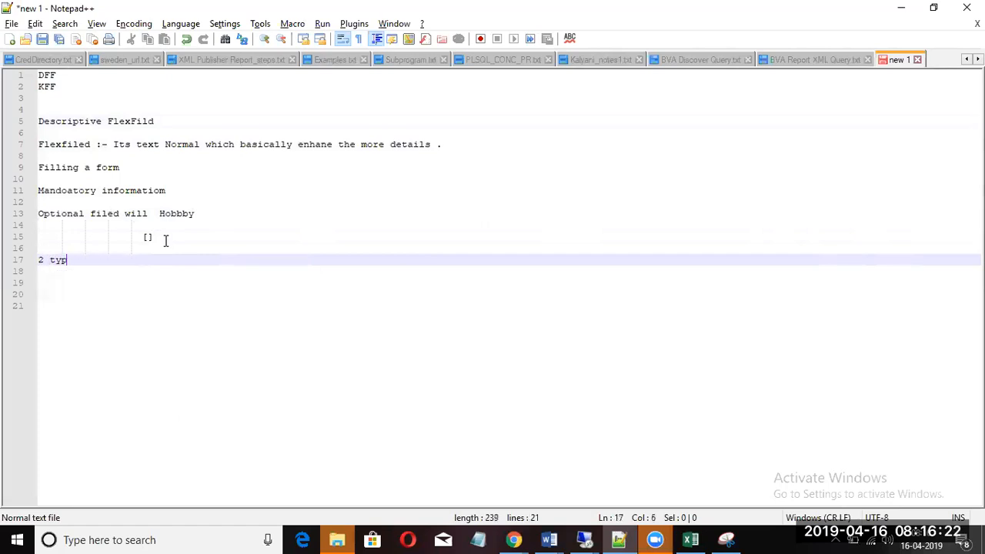
text(es of )
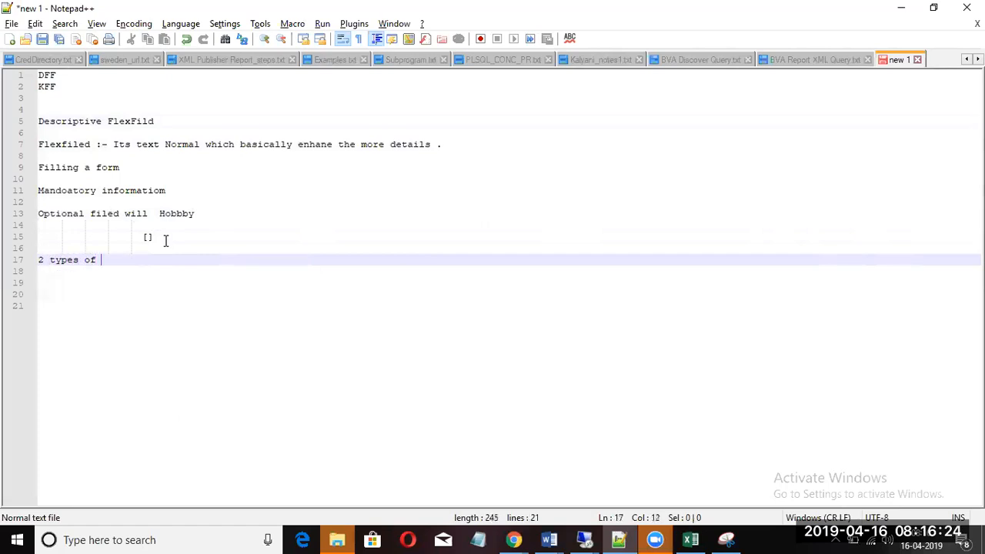
text(FLexfile)
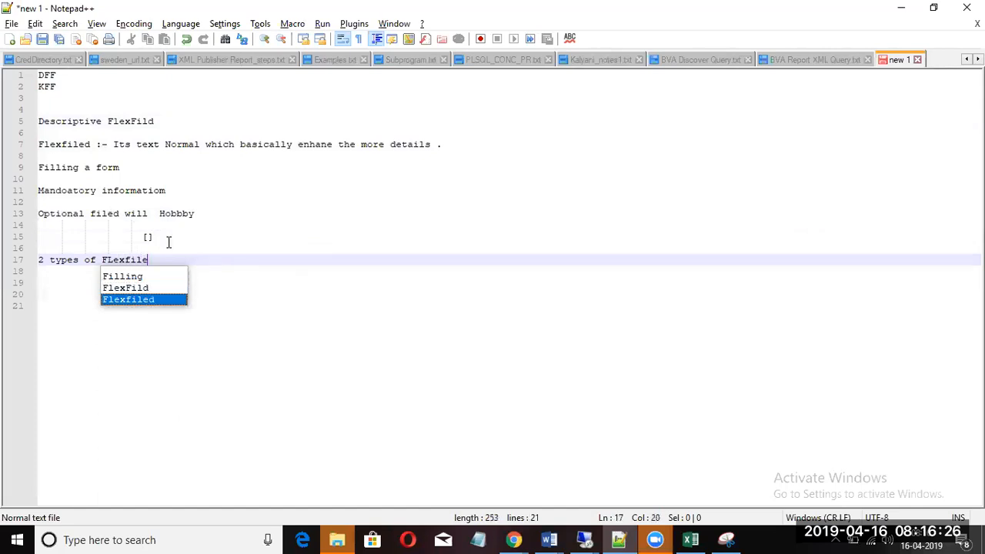
key(Return)
key(Return)
key(Return)
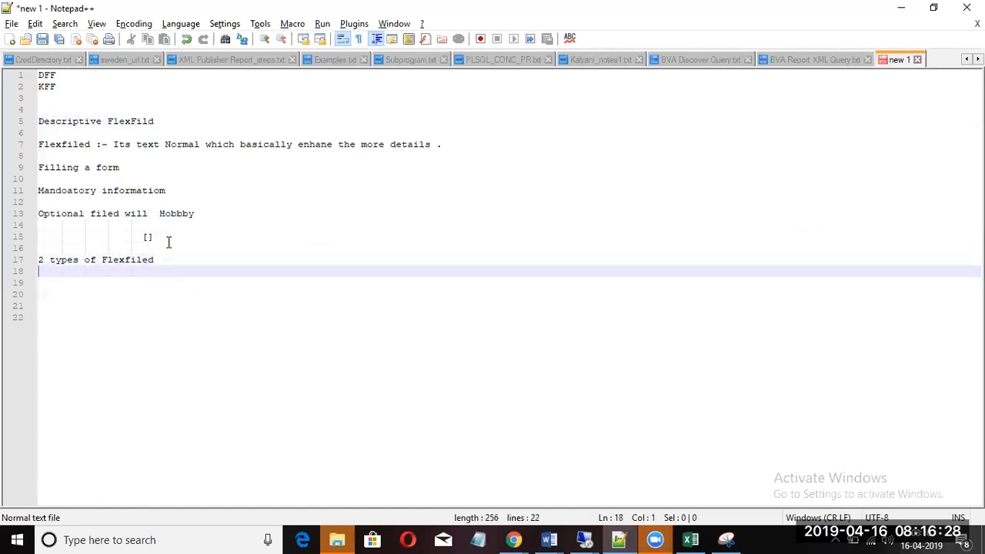
Step: Type the first list item '1>Key Flexfiled' using the autocomplete suggestion
text(1>)
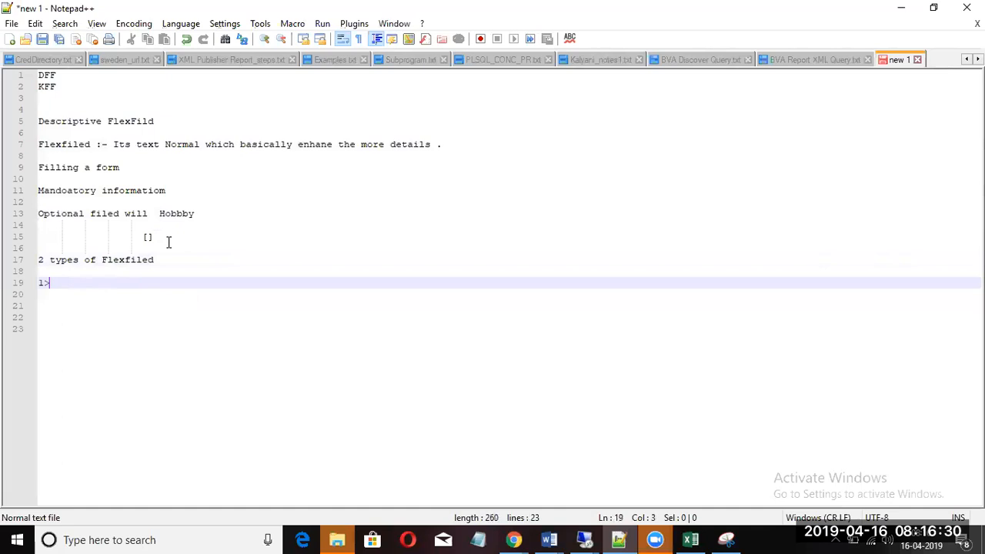
text(Key Fl)
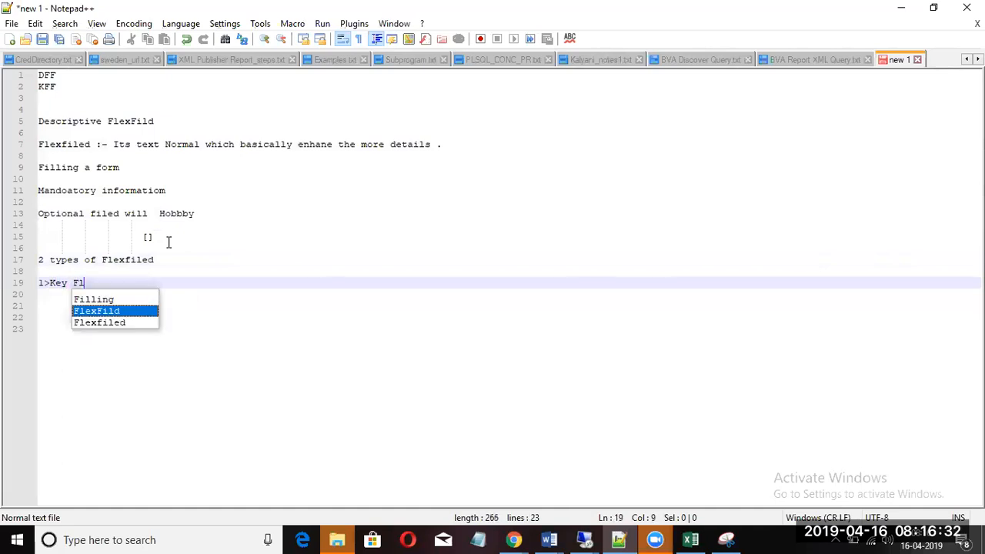
key(BackSpace)
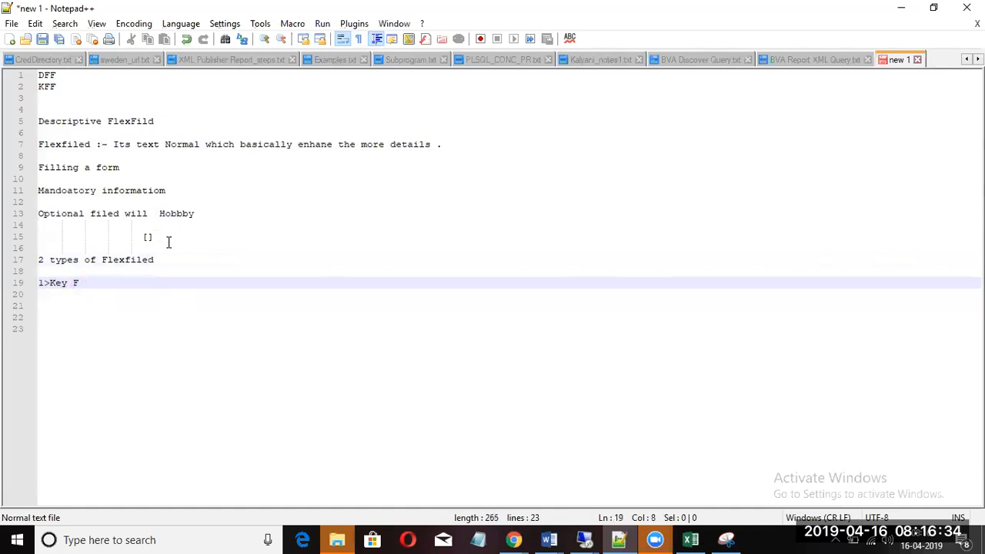
text(le)
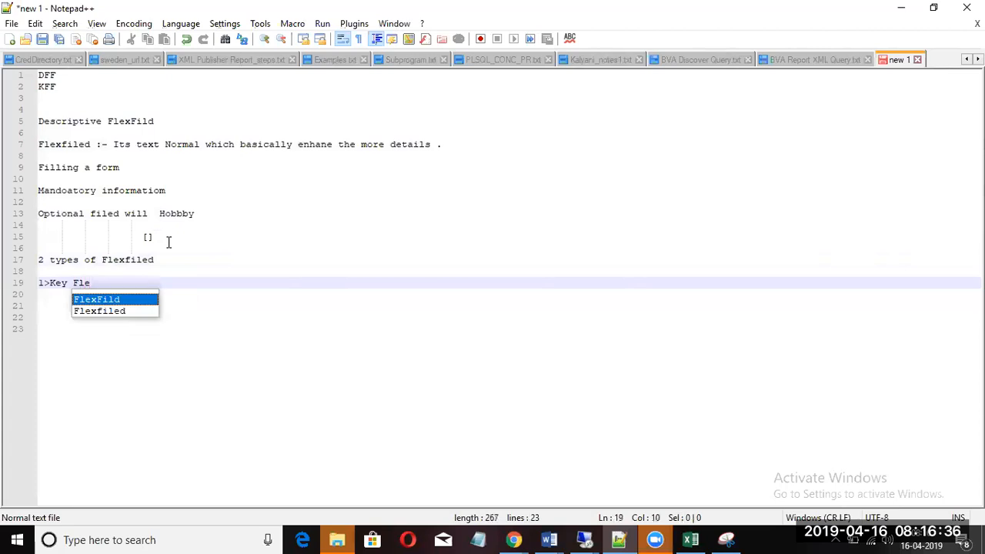
key(Down)
key(Return)
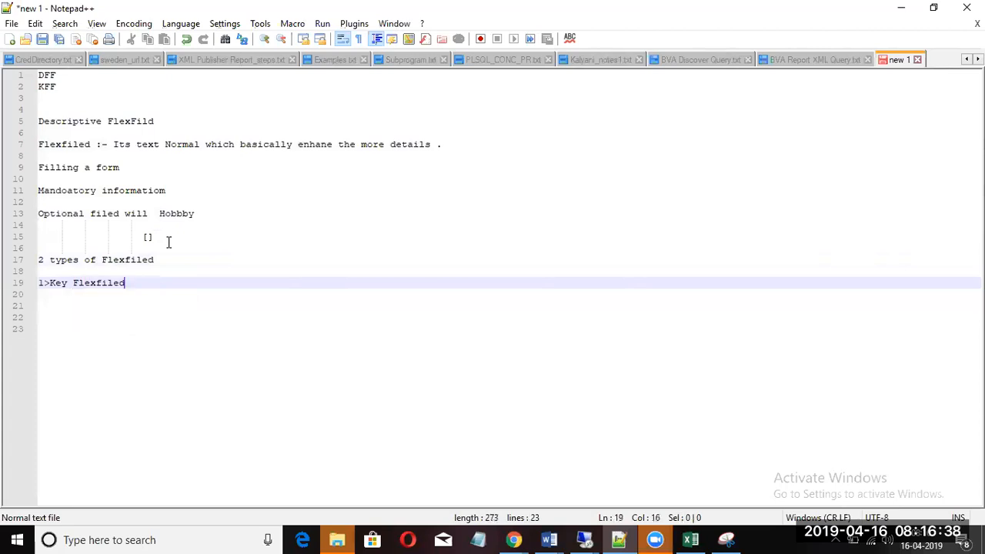
text(\)
key(Return)
key(BackSpace)
key(BackSpace)
key(Return)
Step: Type the second list item '2> Descriptive Flexfiled' with autocomplete
text(2> )
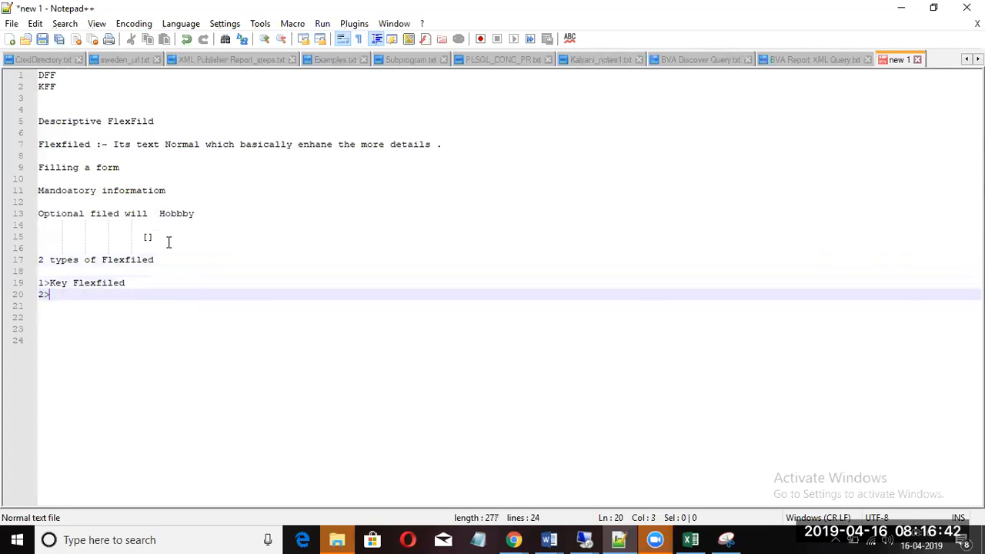
text(D)
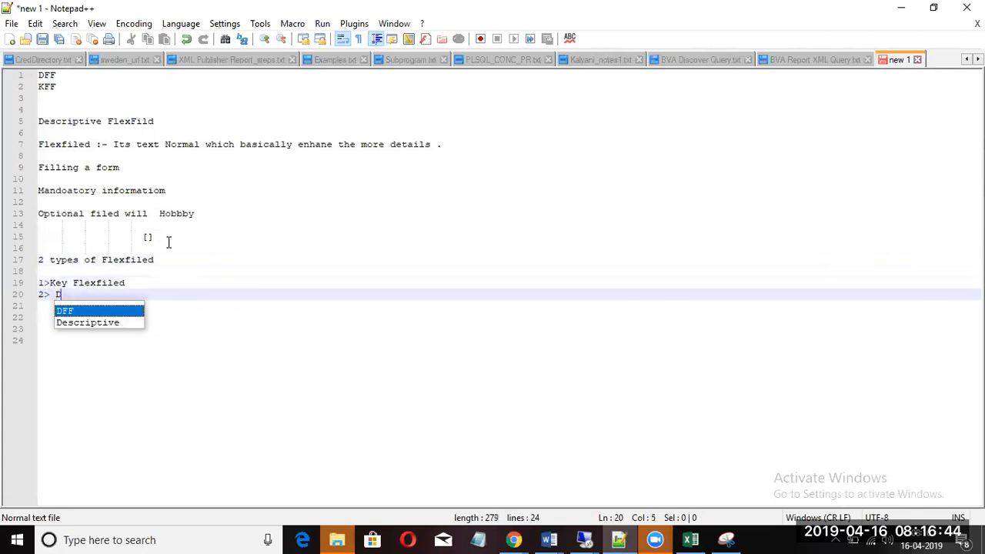
key(Down)
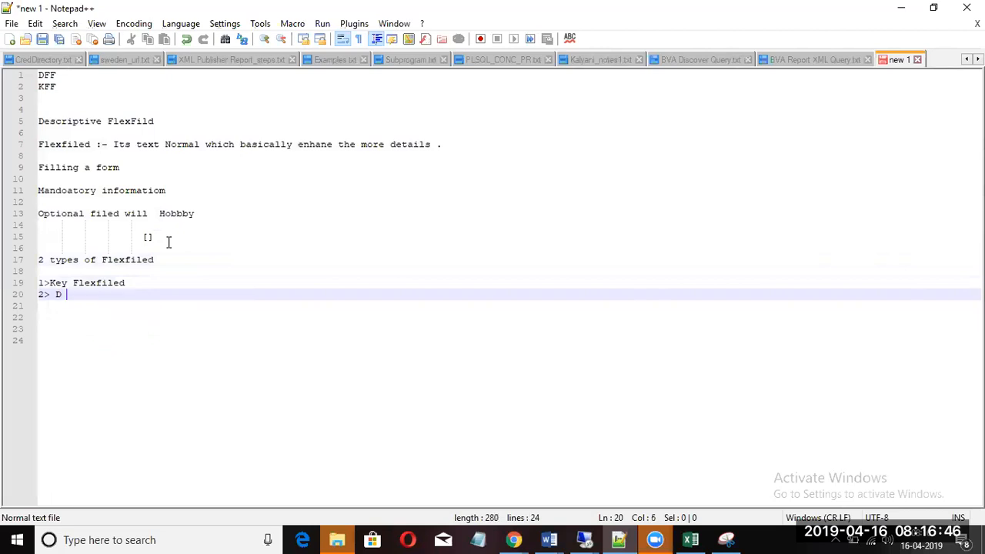
key(BackSpace)
text(e)
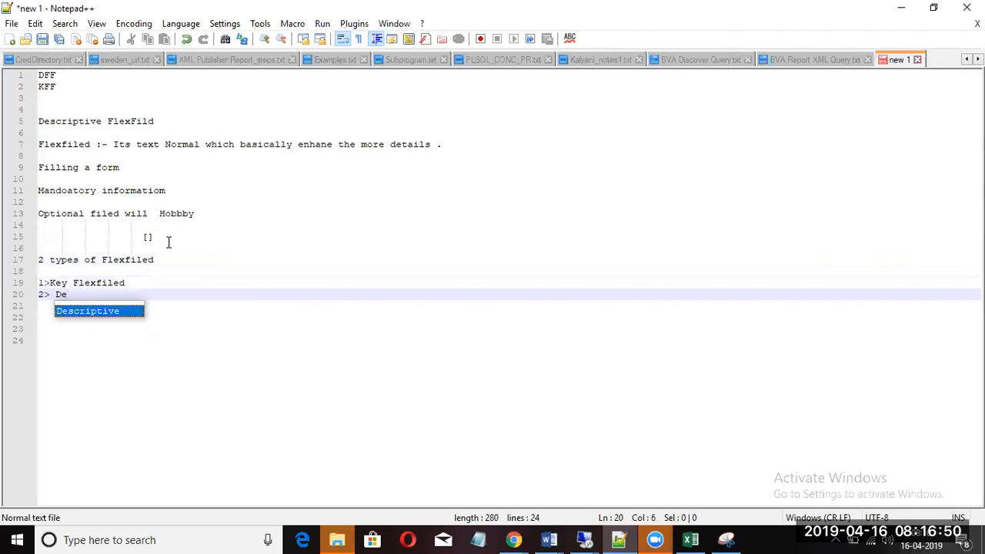
key(Return)
text(Fl)
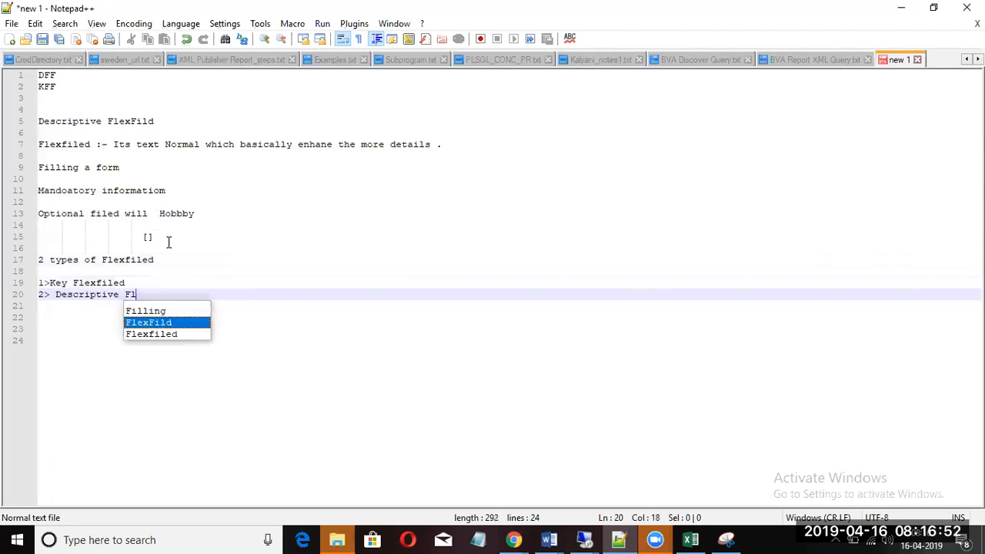
text(exfile)
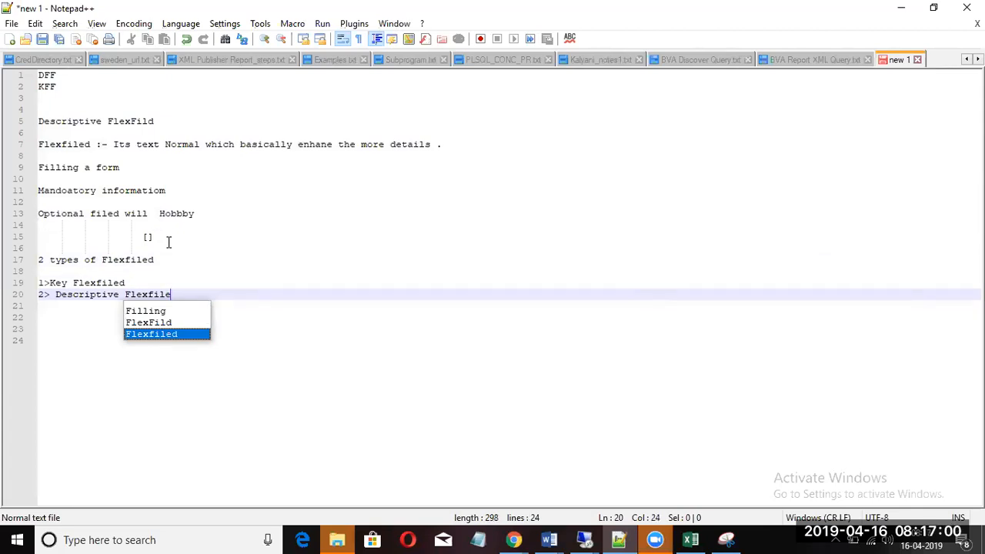
key(Return)
Step: Append the abbreviations (KFF) and (DFF) to the two type lines
click(146, 286)
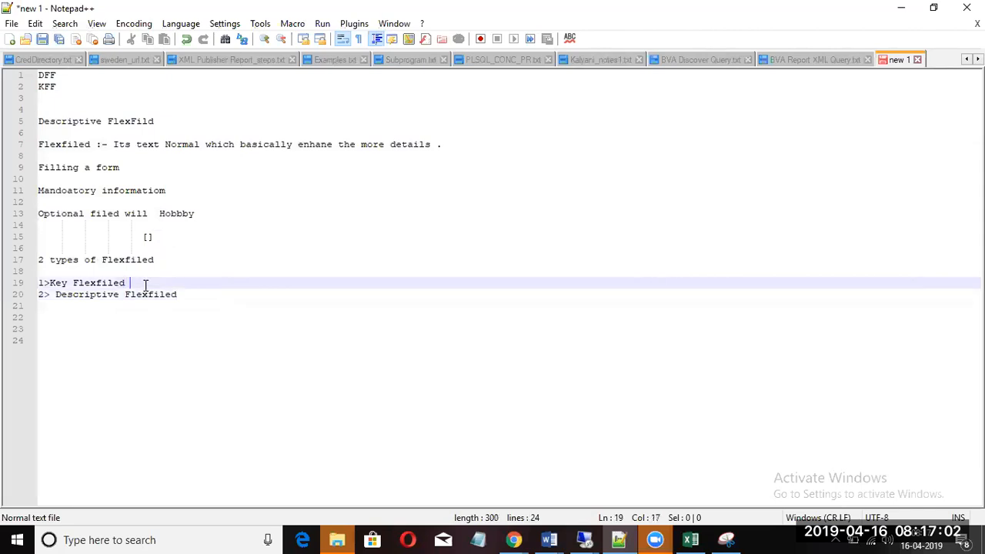
text(())
text(KFF)
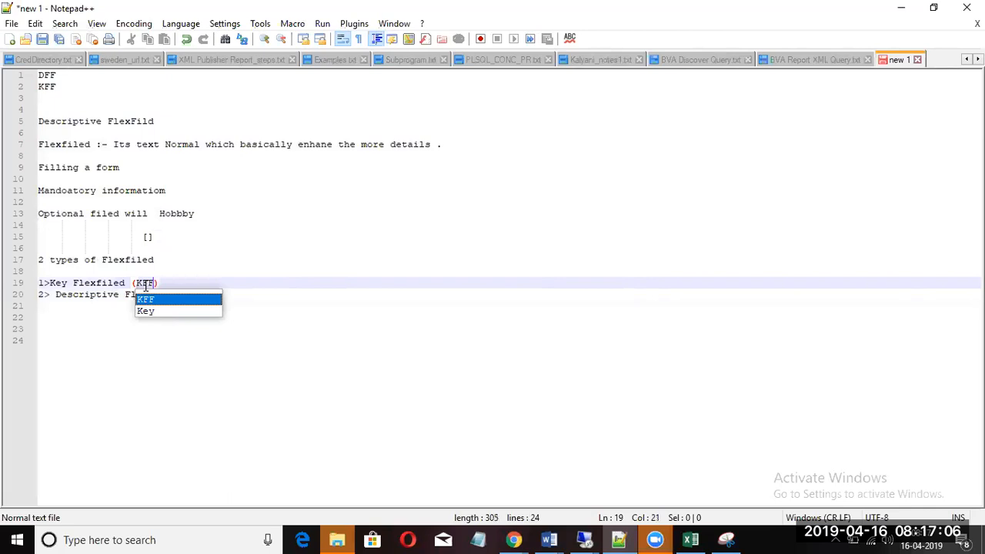
click(156, 343)
drag(156, 344, 192, 290)
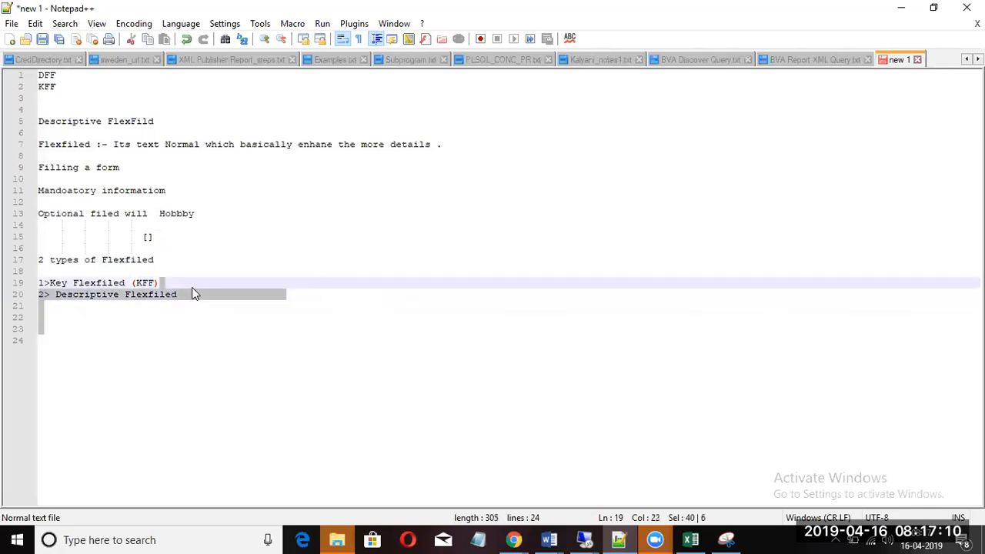
click(196, 333)
click(197, 294)
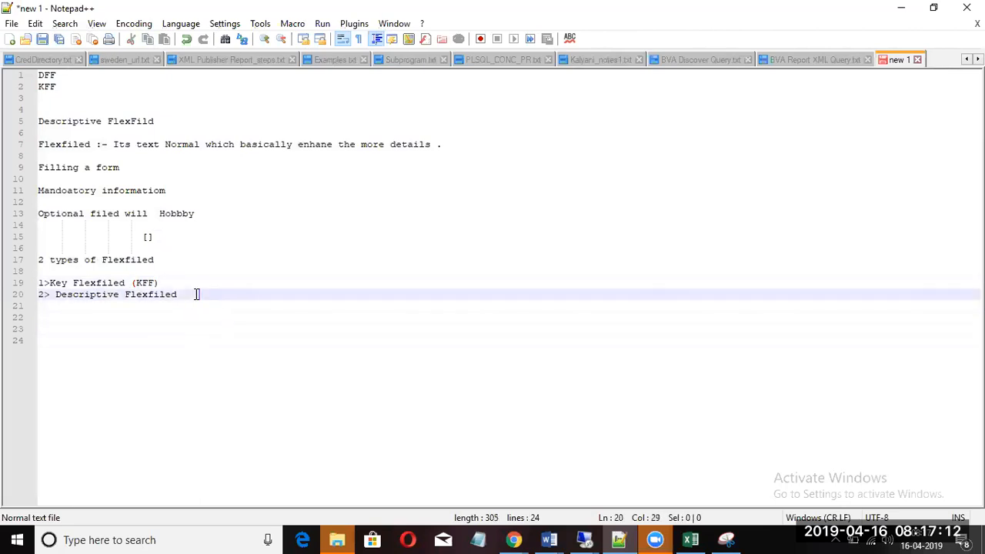
text(()DFF)
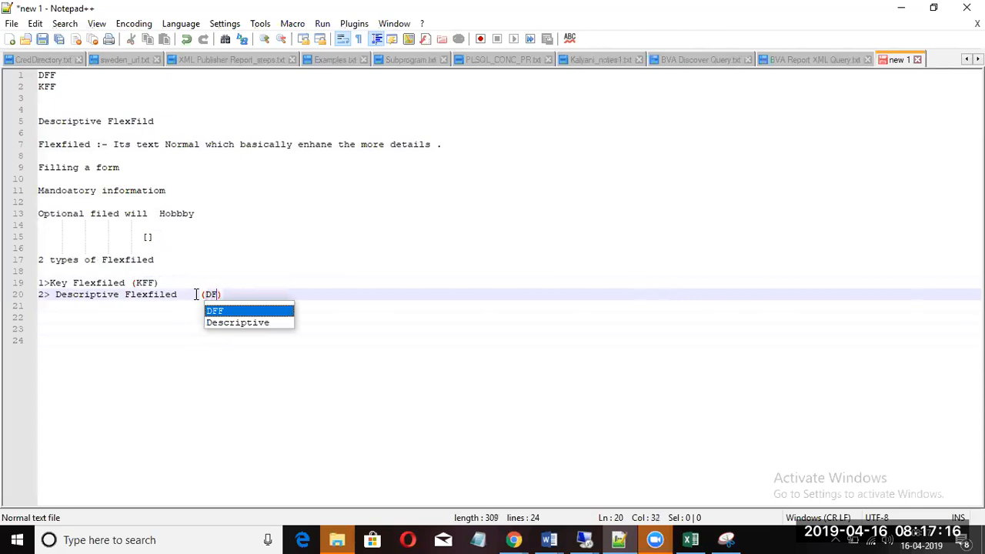
click(190, 341)
drag(265, 295, 202, 294)
drag(235, 382, 165, 282)
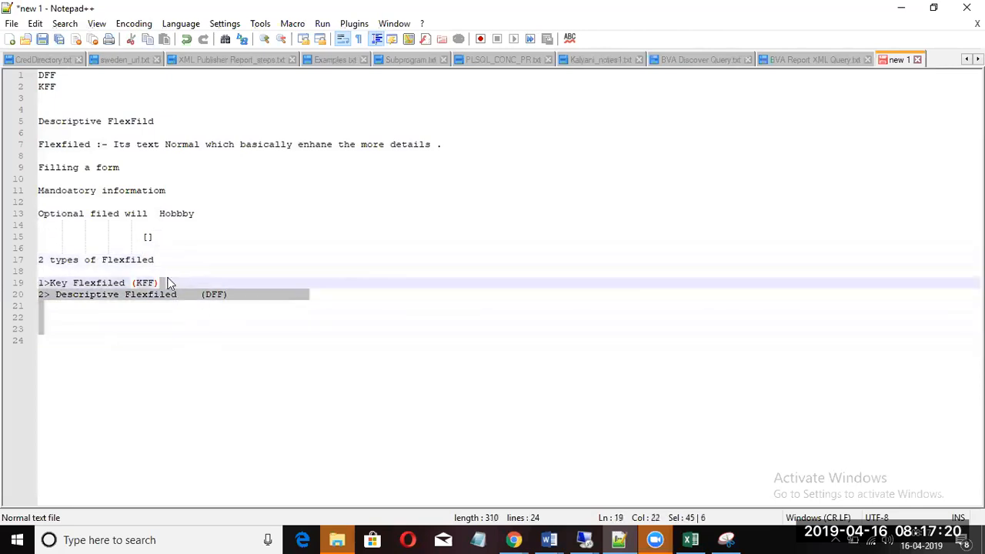
triple_click(165, 282)
click(174, 284)
Step: Append ':- Its flexfiled which captures the key information of the organization' to KFF and ':- Captures the addtional Information' to DFF
text(:- )
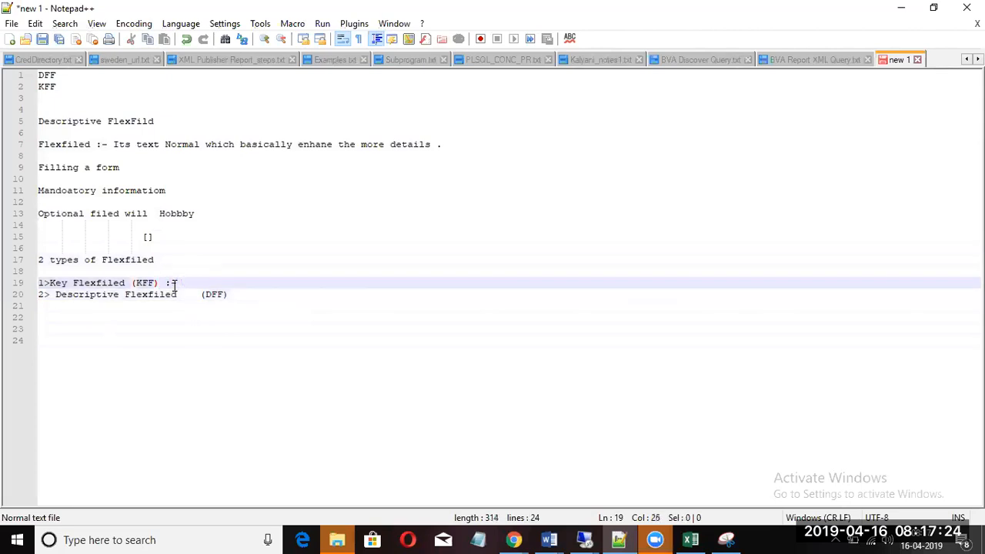
text(Its flexfiled )
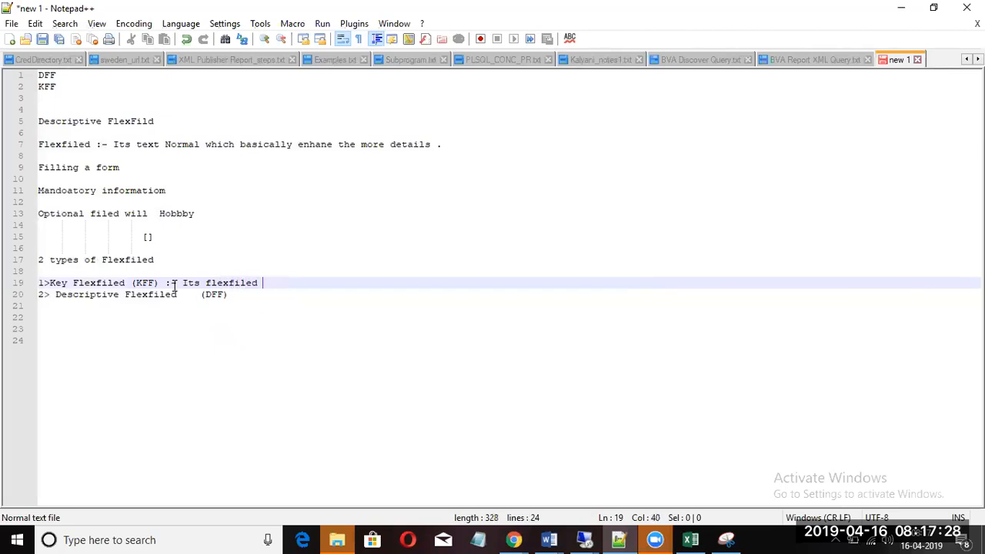
text(which captures )
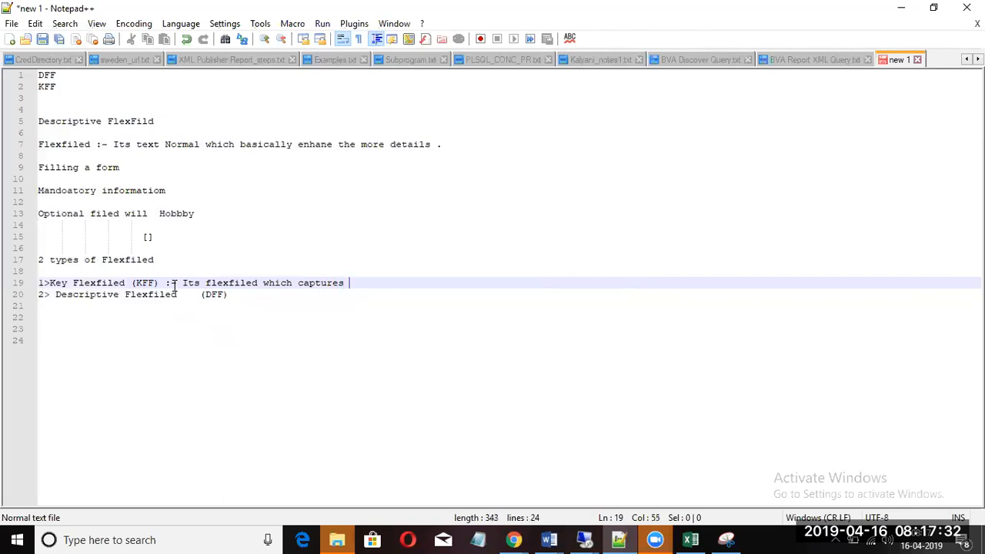
text(the key informat)
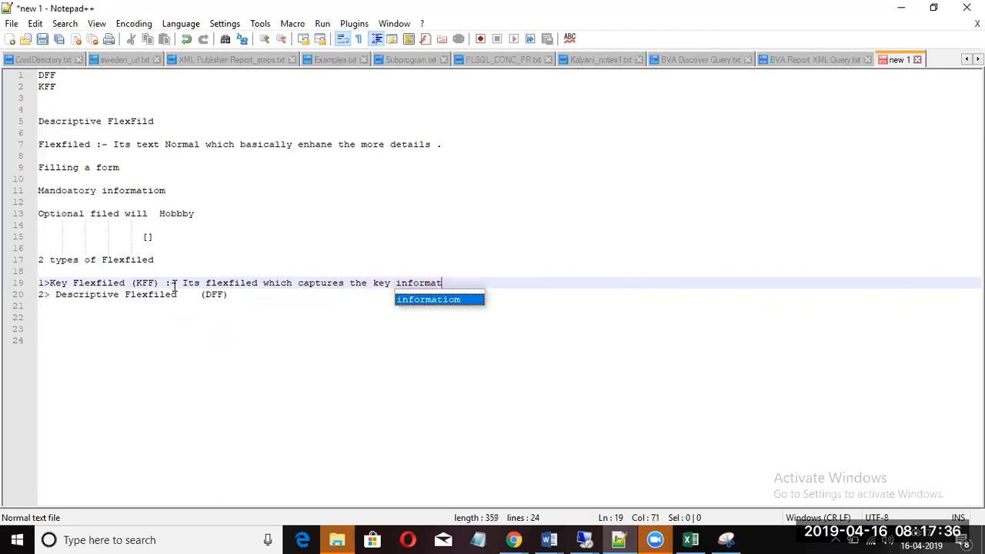
text(ion of t)
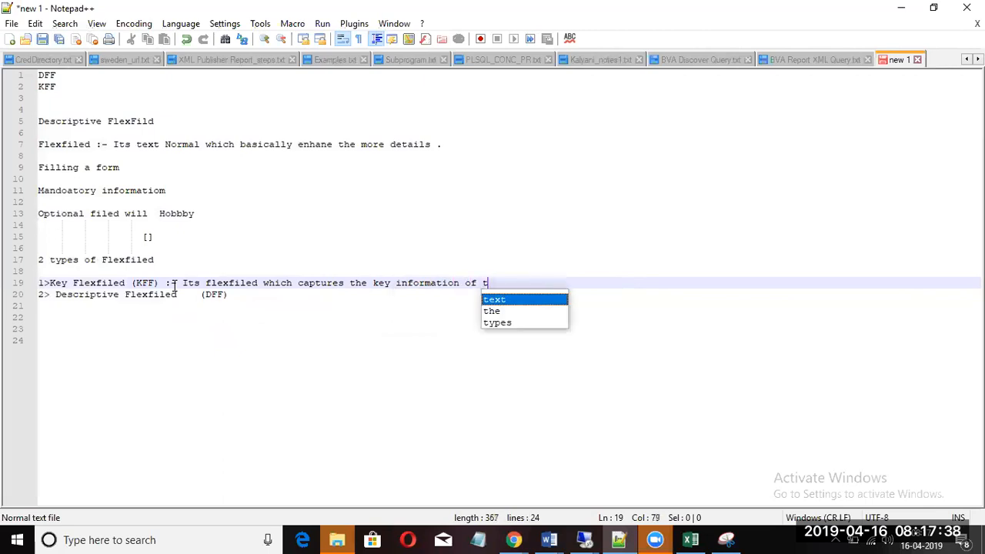
text(he organ)
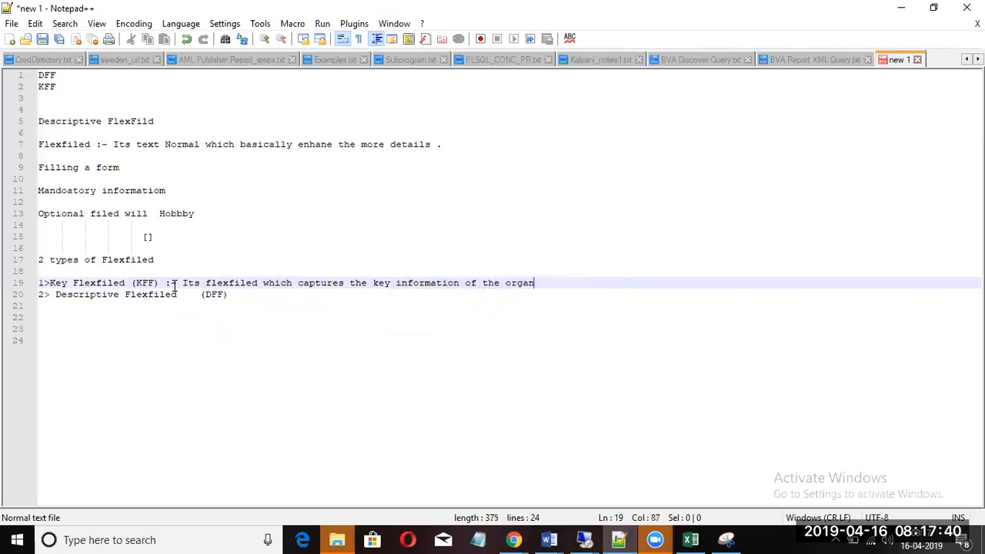
text(ization)
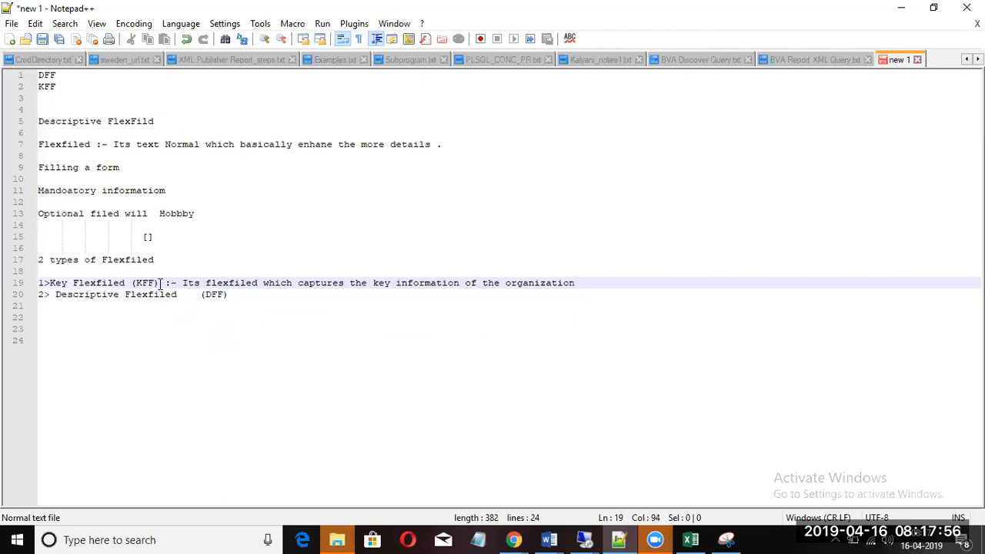
click(242, 294)
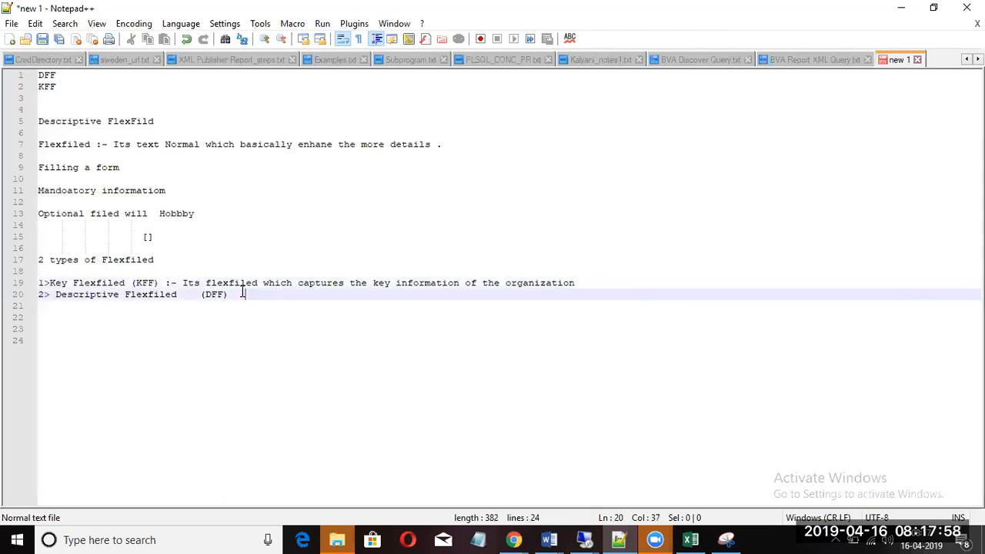
text(:- Captures the add)
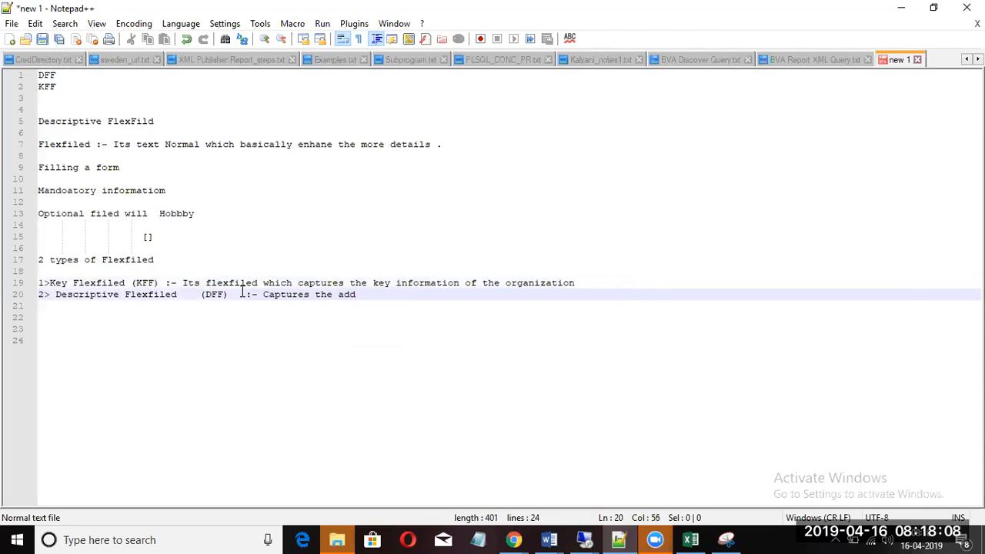
text(tional Information)
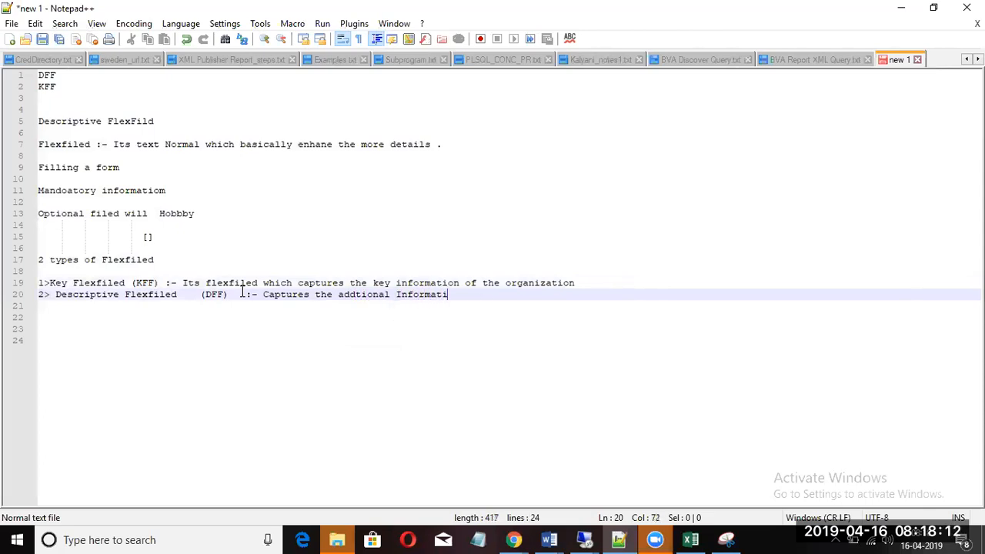
key(Return)
key(Return)
key(Return)
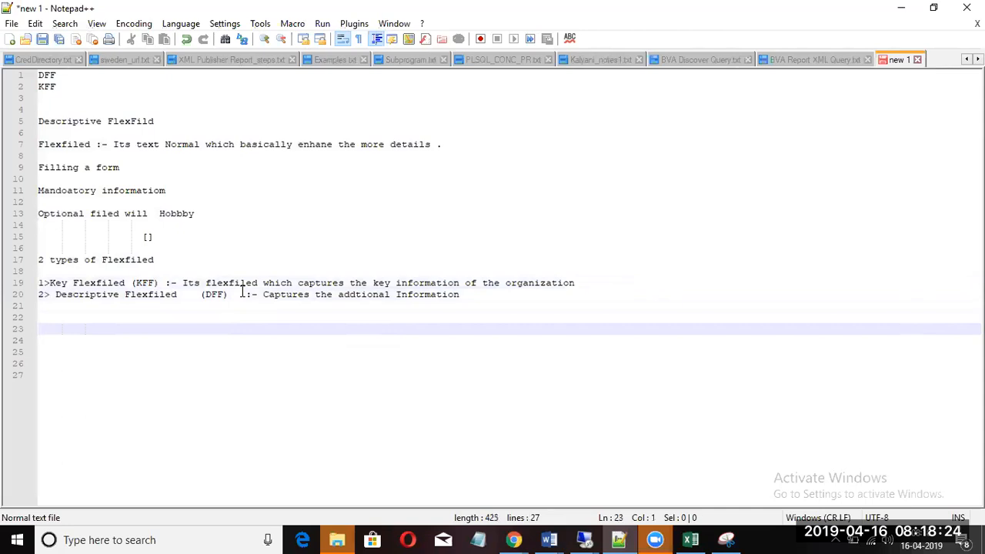
Step: Type the heading 'Orgabnization' on a new line after some blank lines
key(Return)
key(Return)
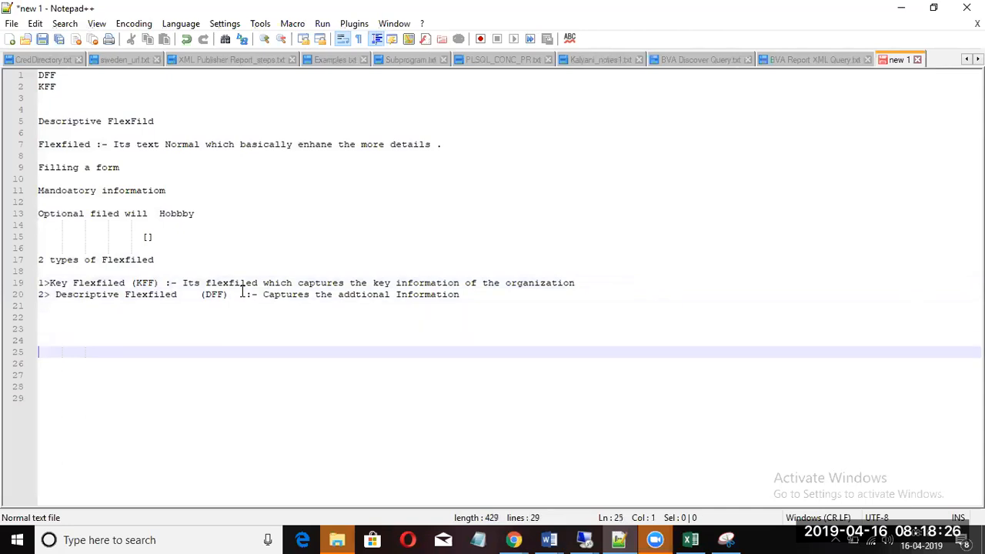
text(Ora)
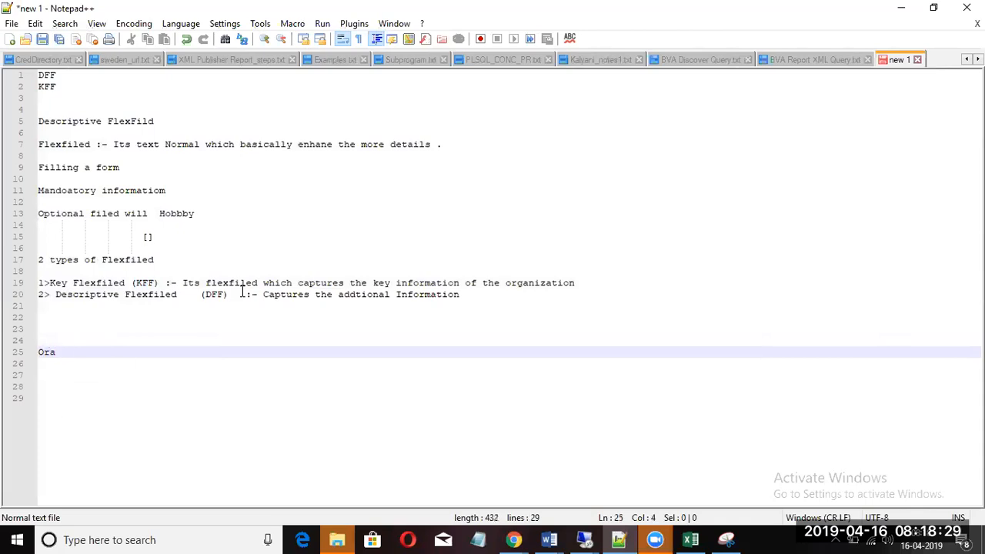
key(BackSpace)
text(g)
key(BackSpace)
text(gabnization)
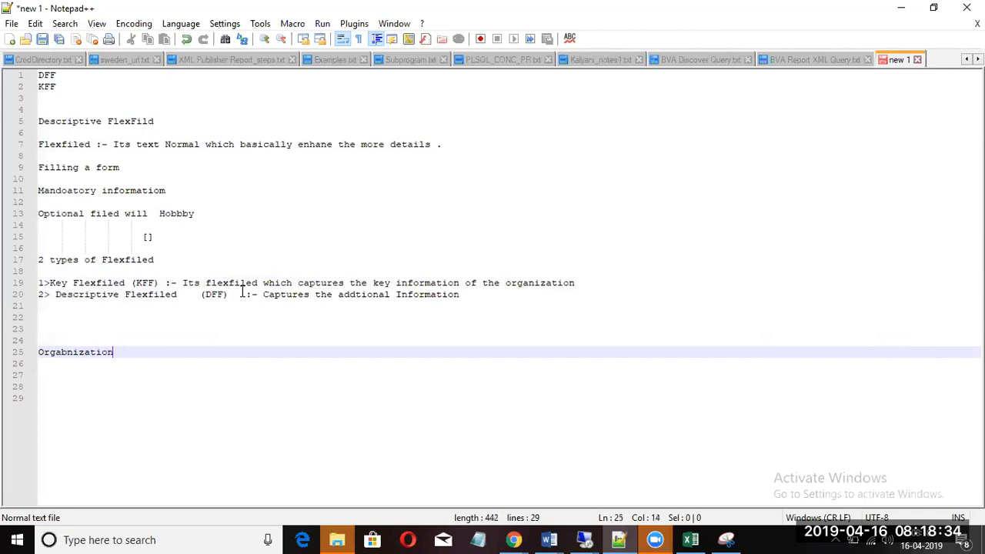
key(Return)
Step: Add 'Application is already built' and '1 column should be captured in thea pplication :-' below it
text(Ap)
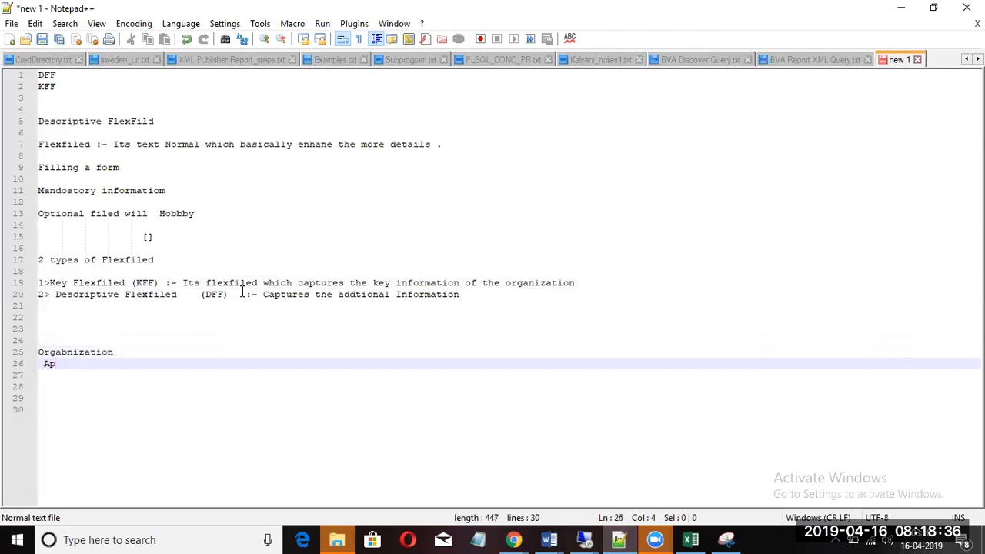
text(plicatio)
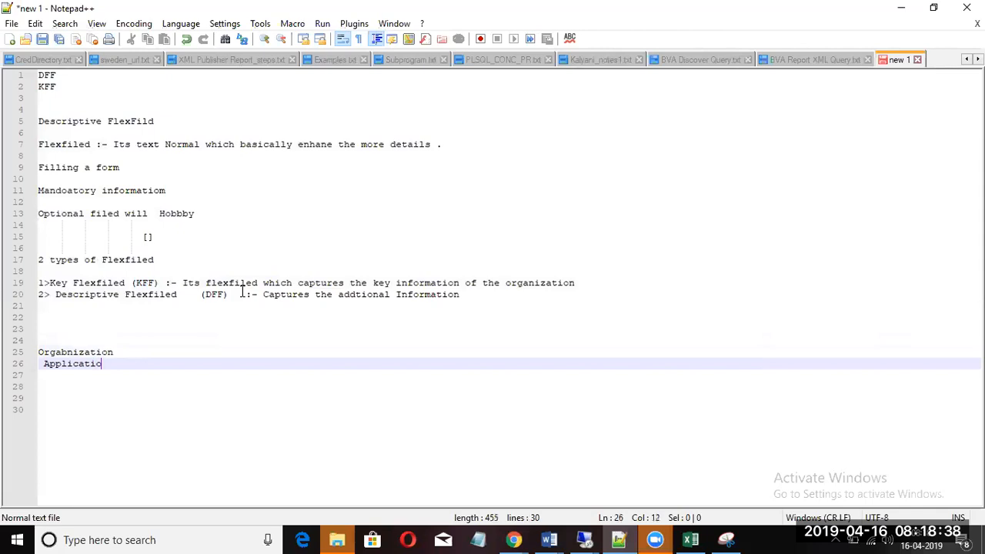
text(n is laready)
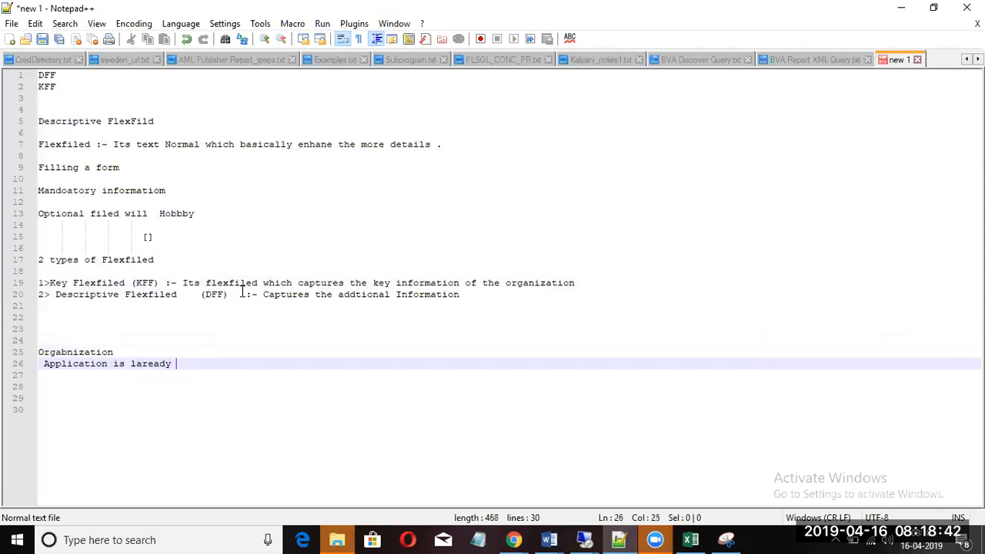
key(BackSpace)
key(BackSpace)
key(BackSpace)
key(BackSpace)
text(already built)
key(Return)
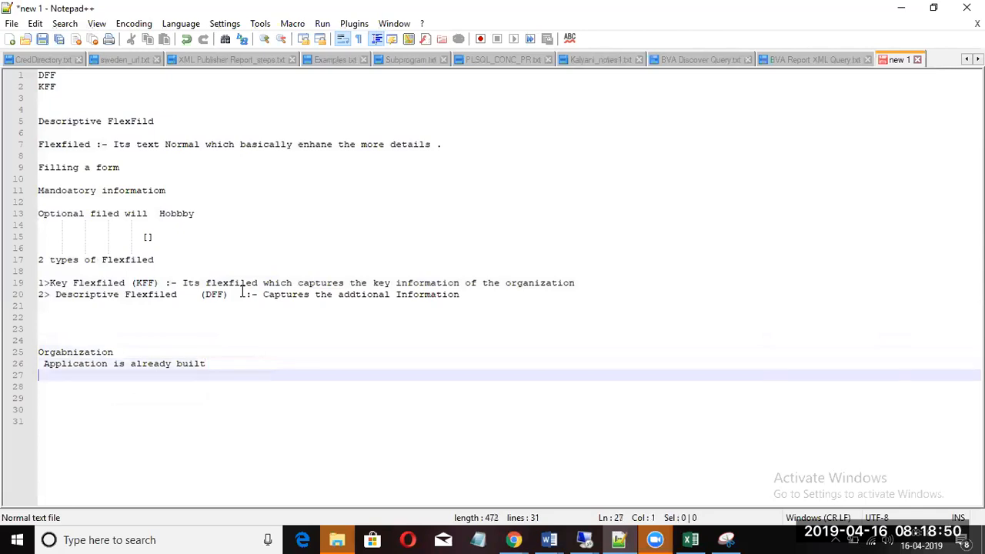
key(Return)
text(1 )
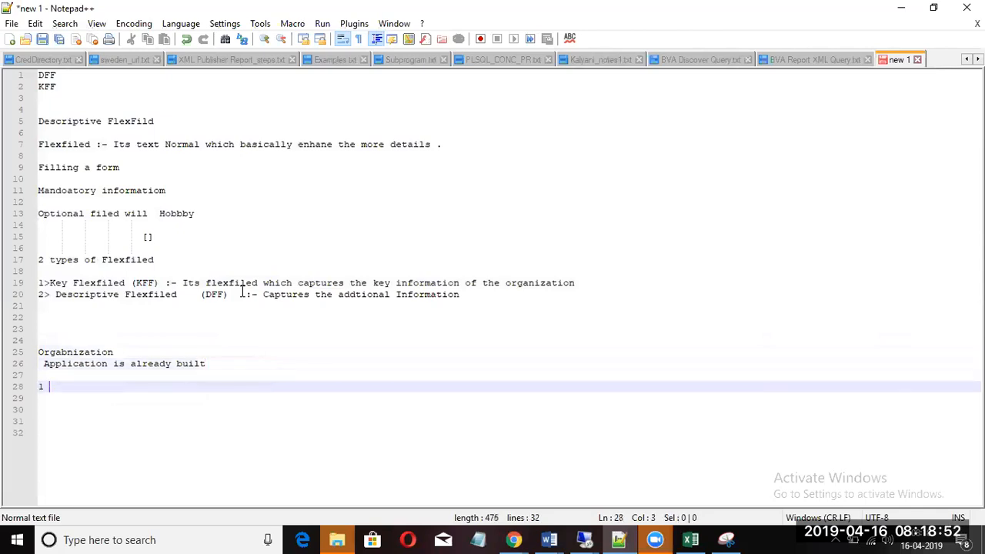
text(column )
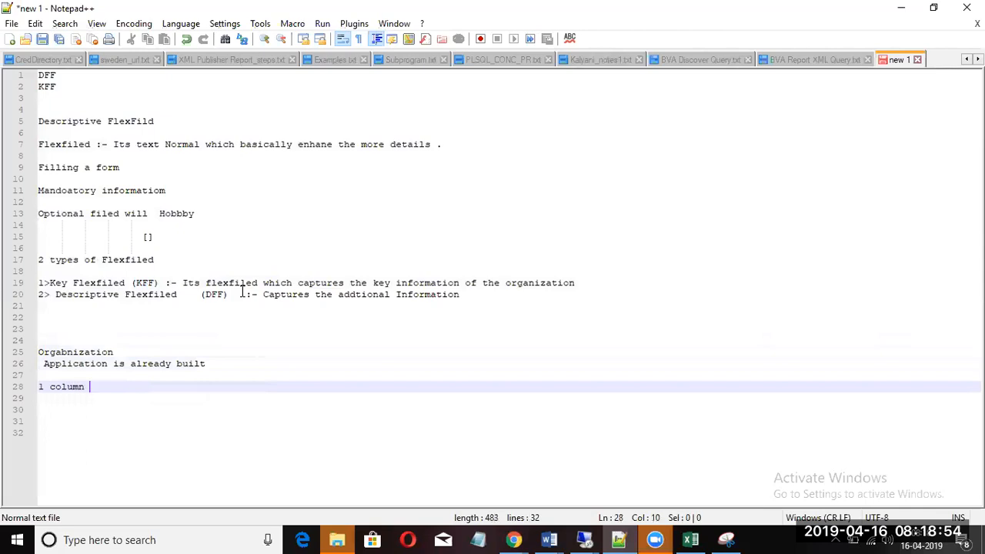
text(should be ca)
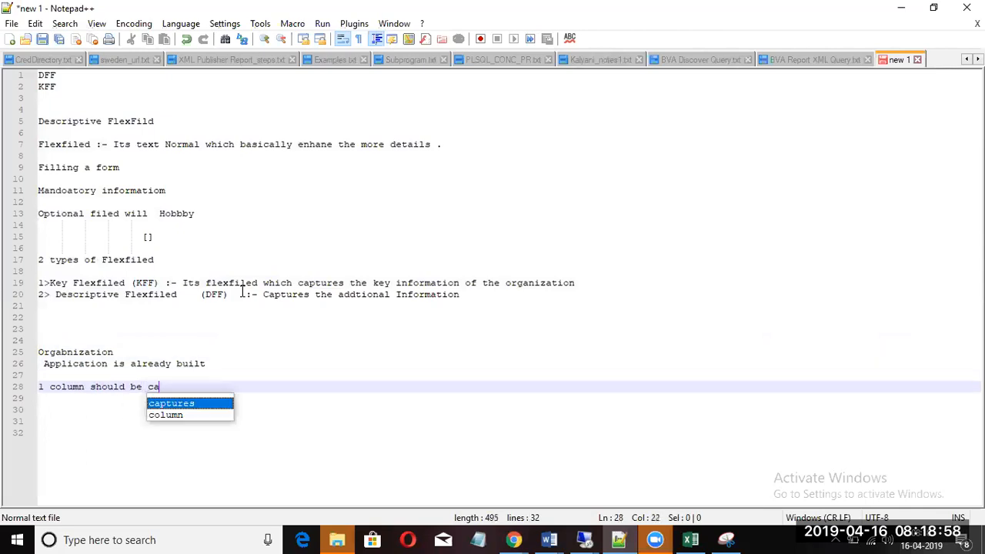
text(ptured i)
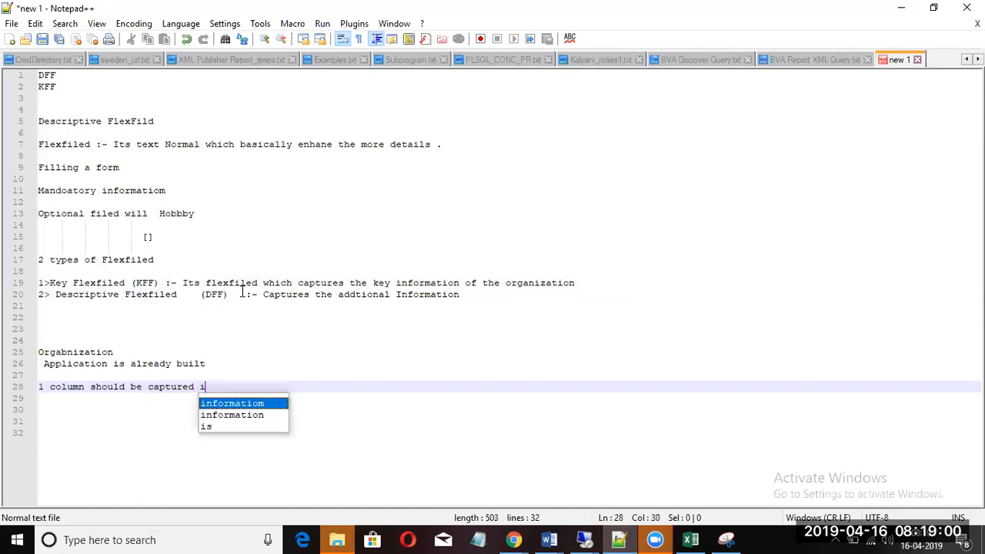
text(n thea p)
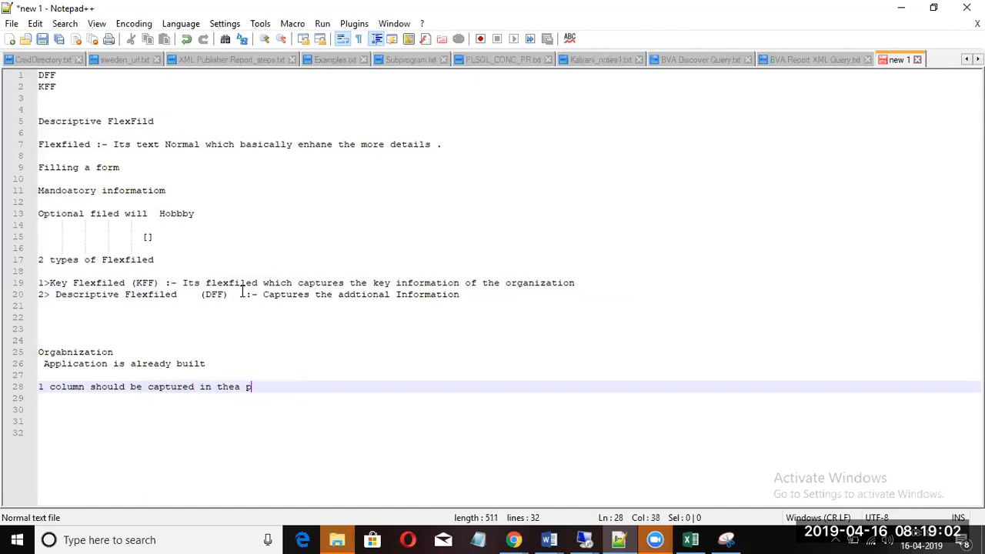
text(plication :-)
key(Return)
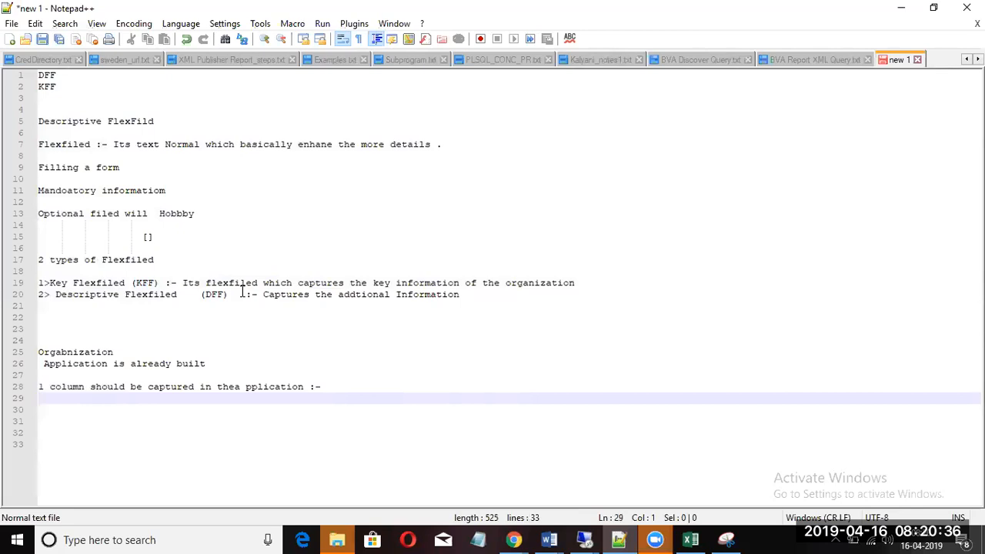
Step: Write 'to en ance the appliation , Flexfiled played arole' and then 'Enaler the flexfiled' on the next lines
key(Return)
key(Return)
text(to en ance the applia)
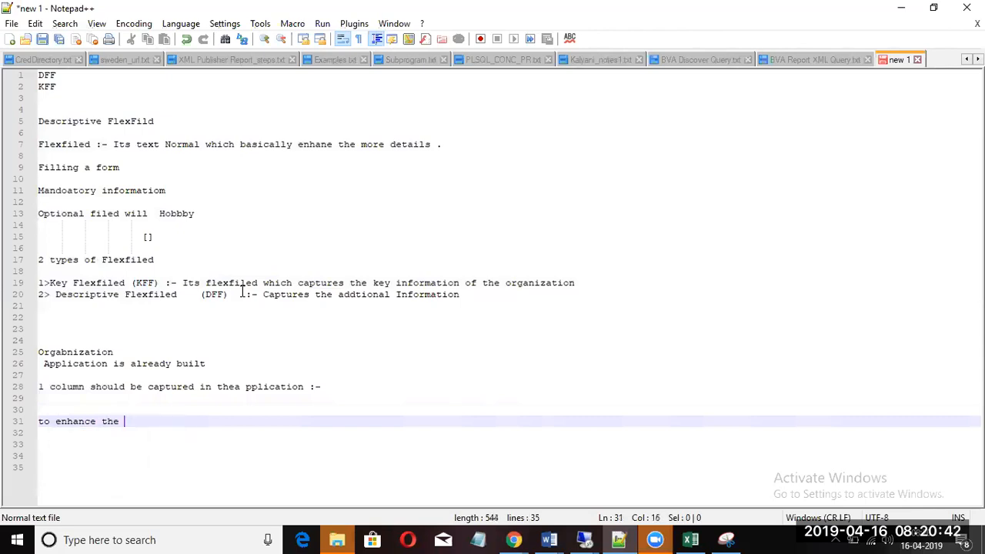
text(tion , Fl)
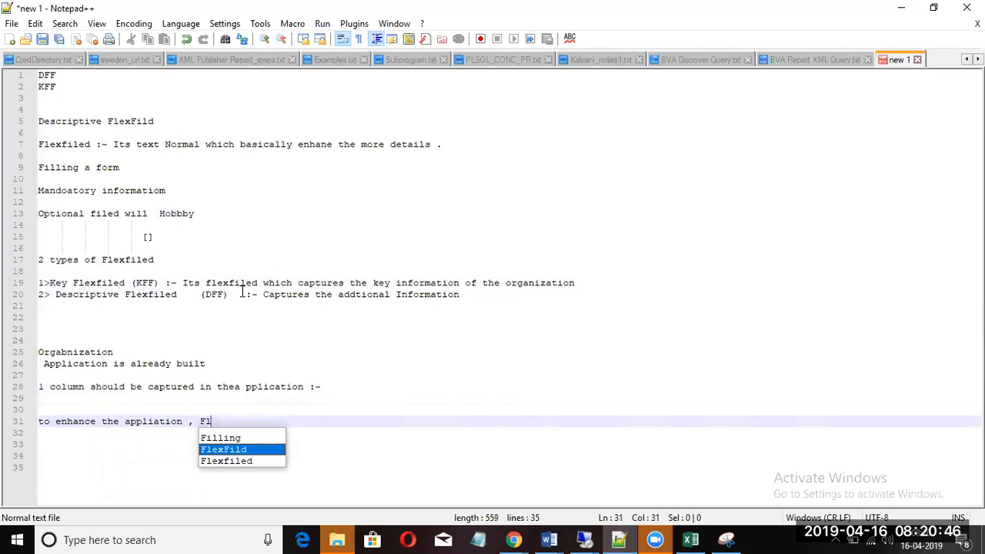
text(exfile)
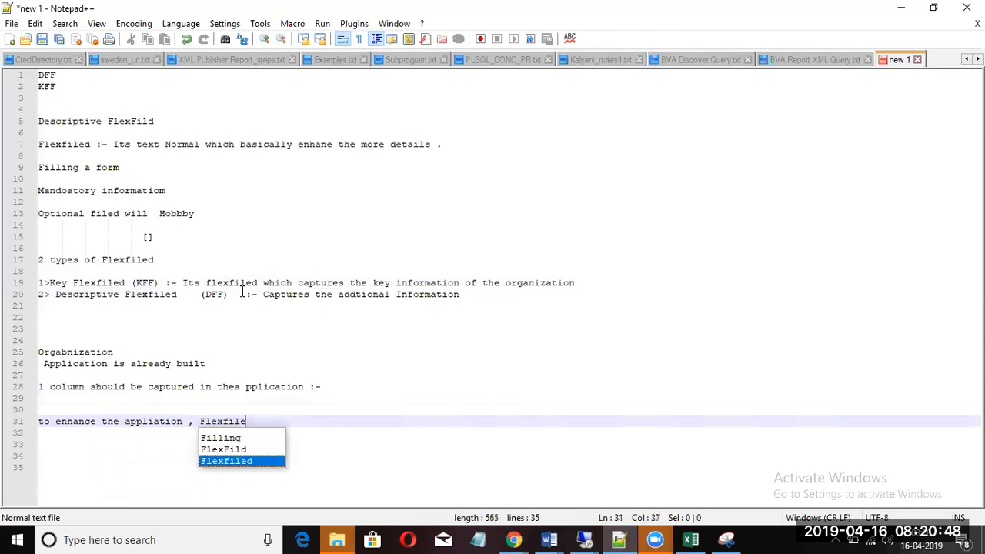
text(d played arole)
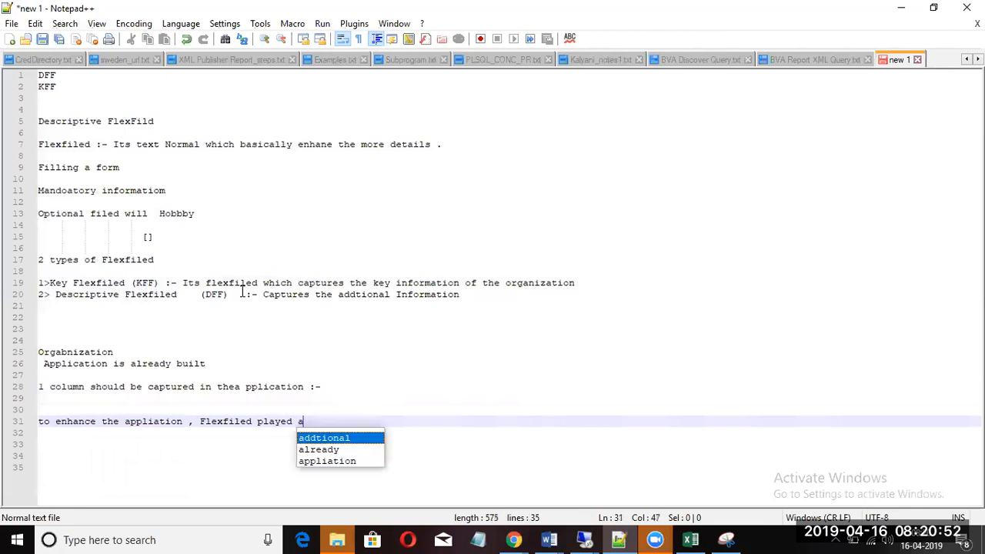
key(Return)
key(Return)
key(Return)
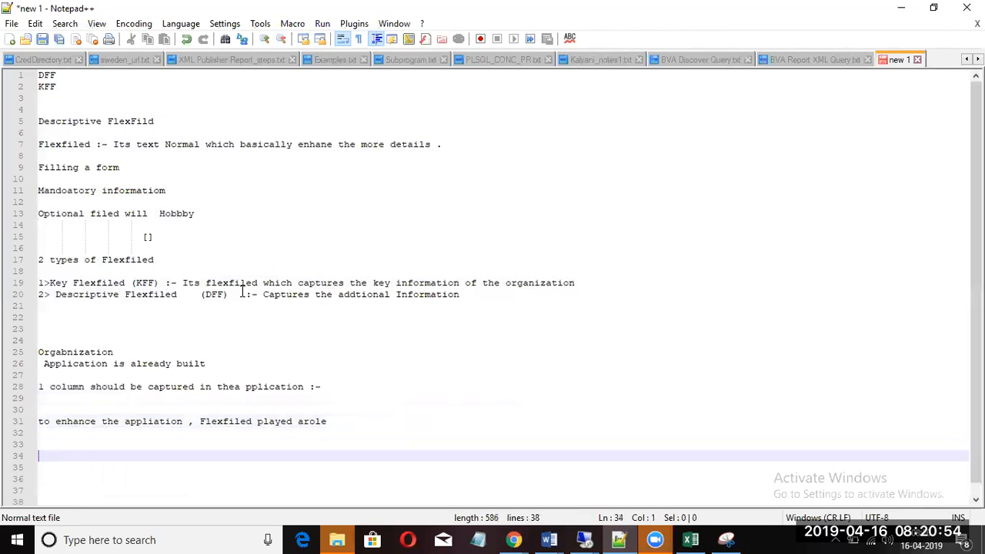
text(Ebale)
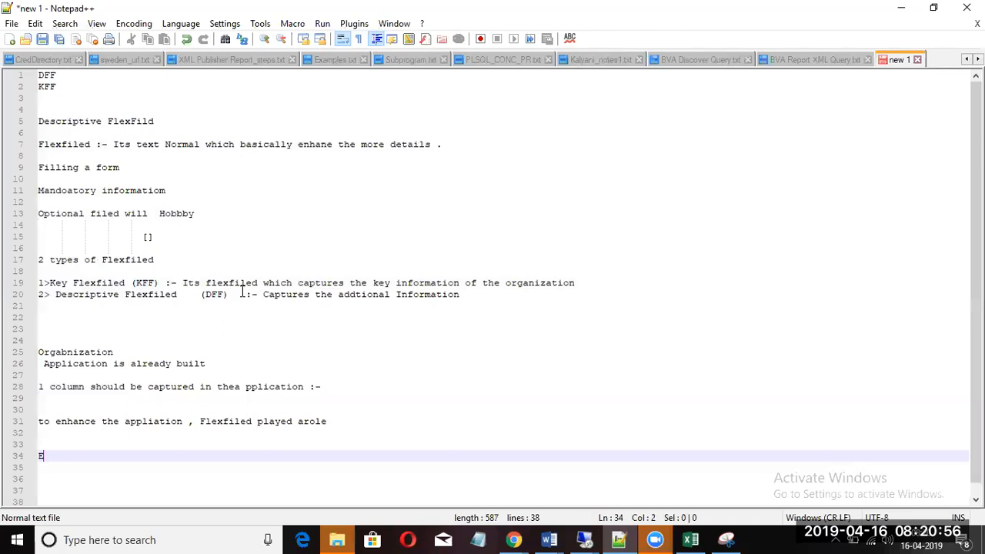
key(BackSpace)
key(BackSpace)
key(BackSpace)
key(BackSpace)
text(ba)
key(BackSpace)
key(BackSpace)
text(naler the )
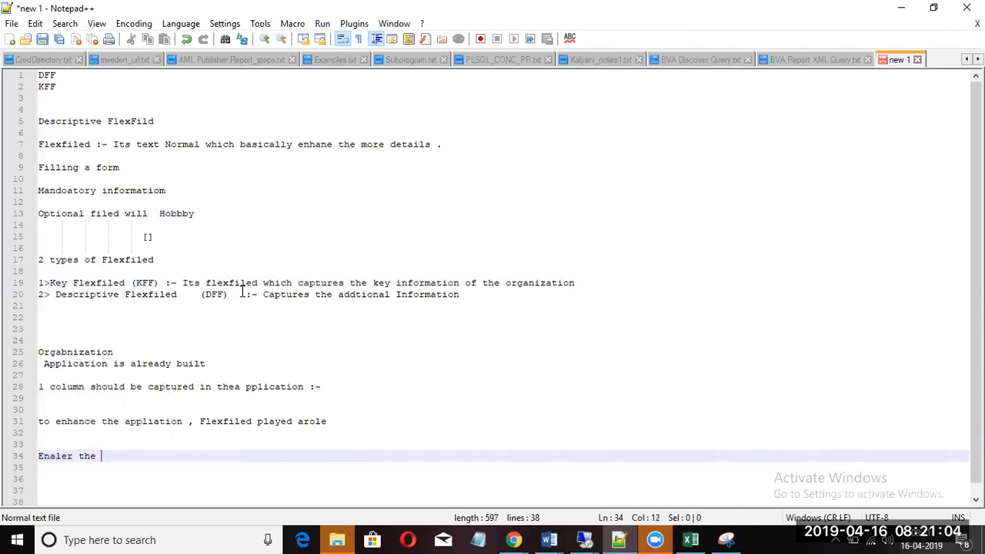
text(flex)
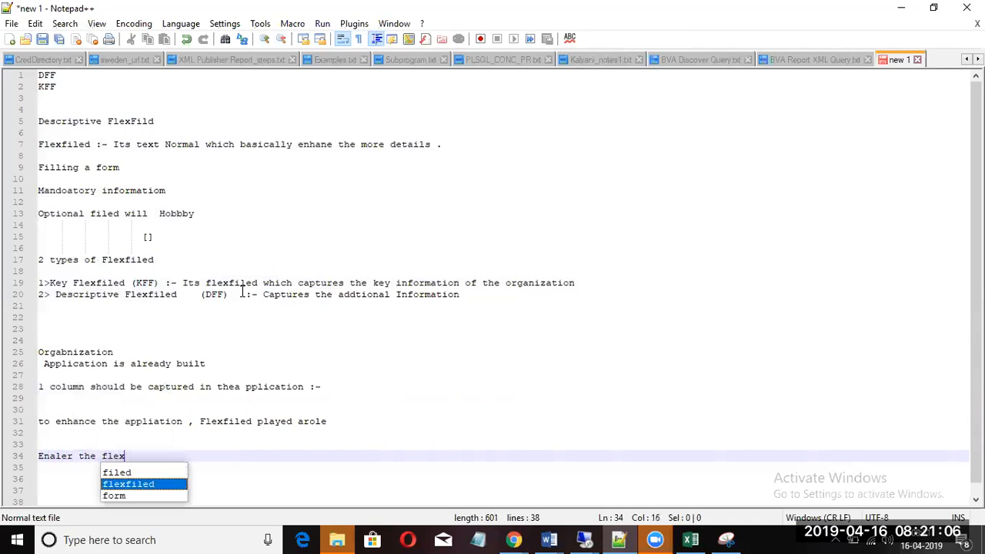
text(filed)
key(Return)
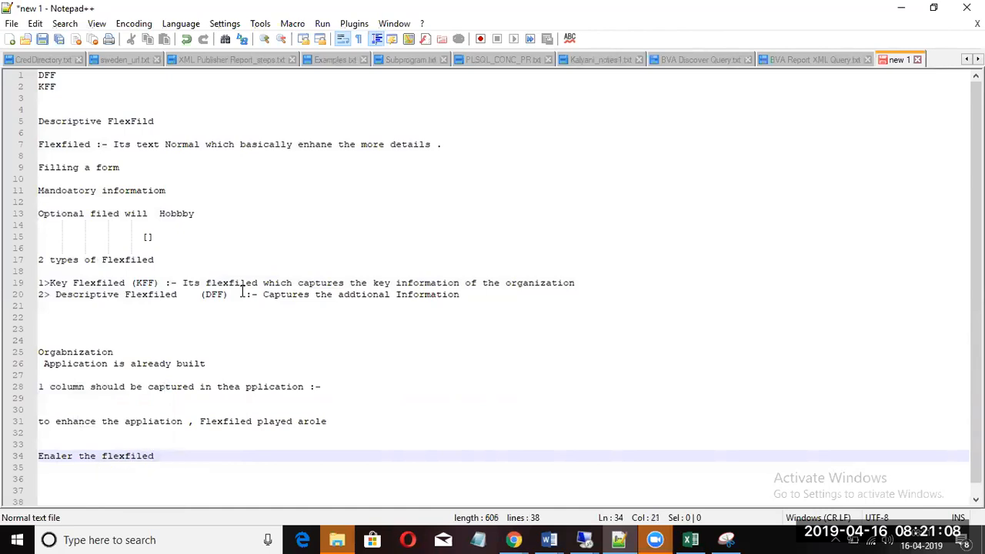
key(Return)
key(Return)
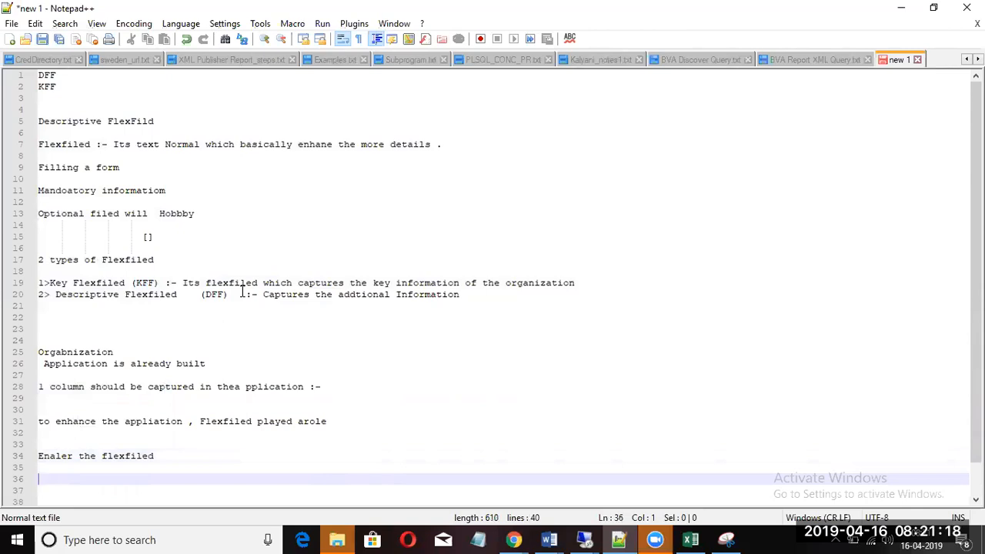
Step: Write 'create the those columns which needs for your organization', completing organization via autocomplete
text(create)
text(the )
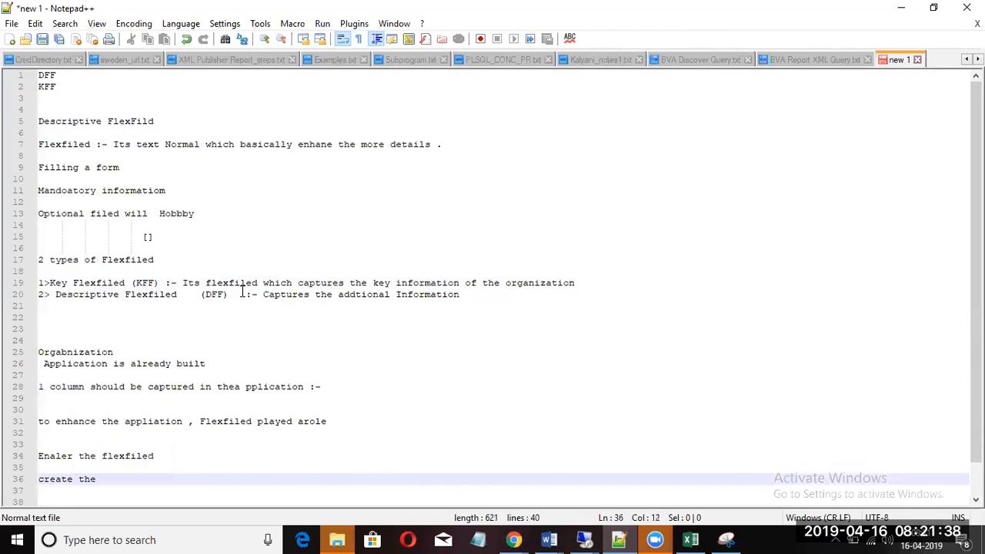
text(those columns w)
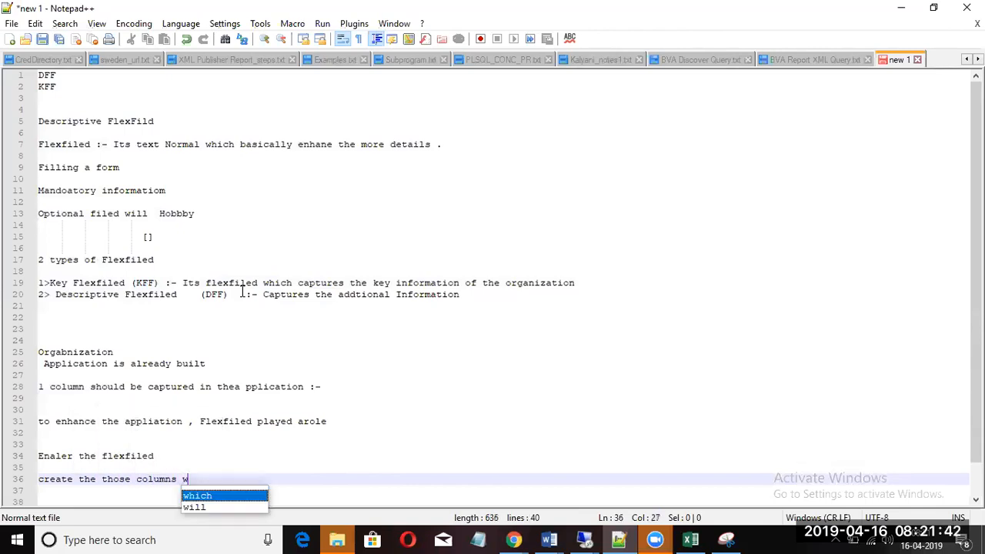
text(hich need)
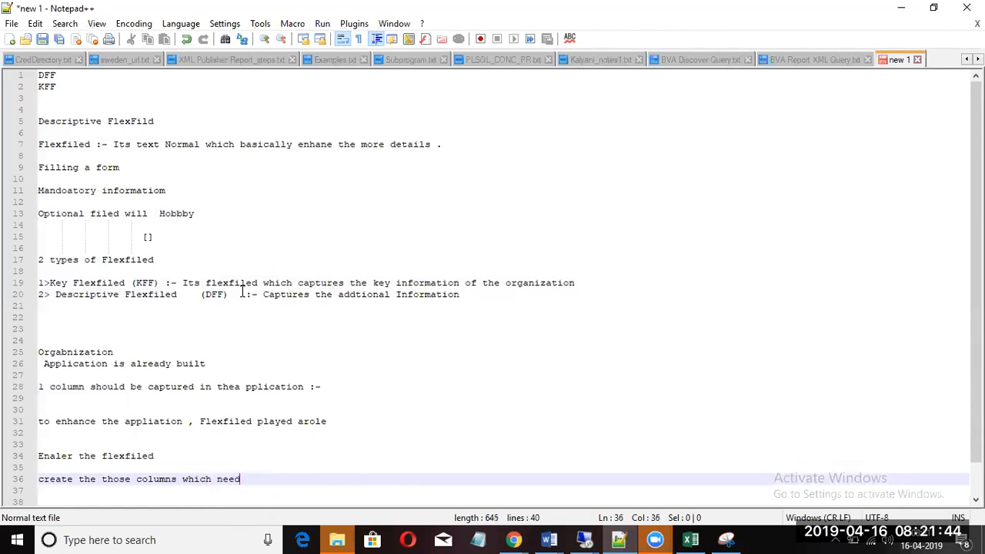
text(s for your orga)
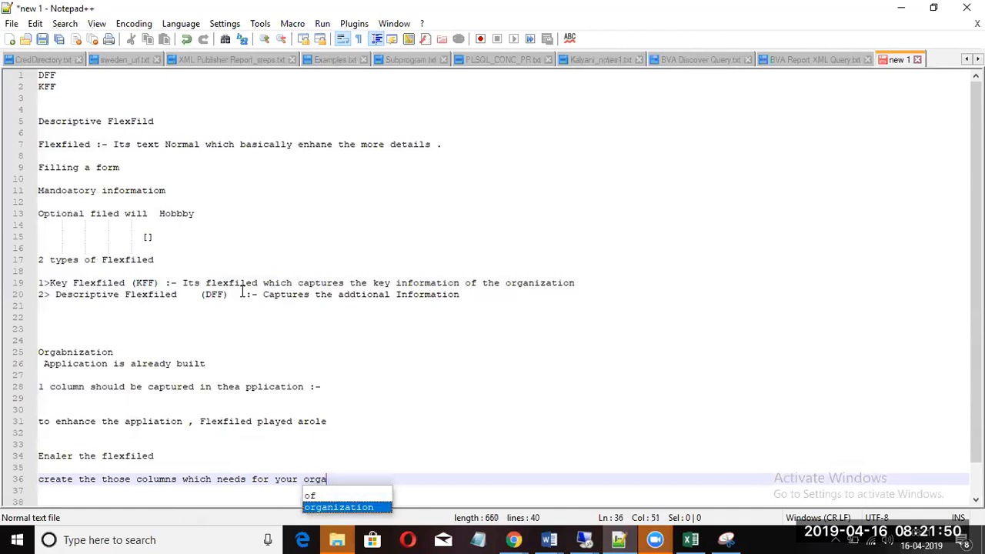
key(Return)
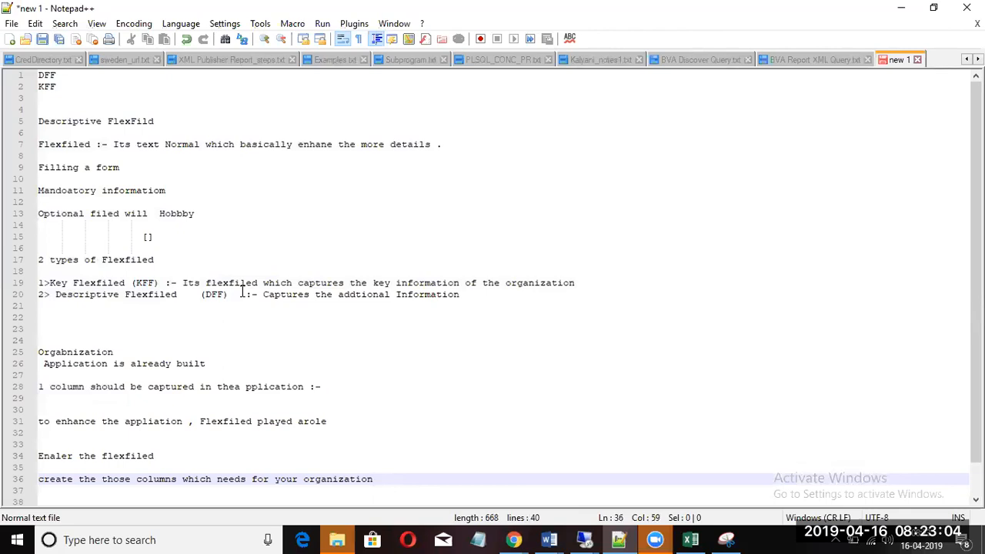
Step: Type 'Standard Tables :- SEGMENTS , ATTRIBUTES' on line 39 with blank lines below
key(Return)
key(Return)
key(Return)
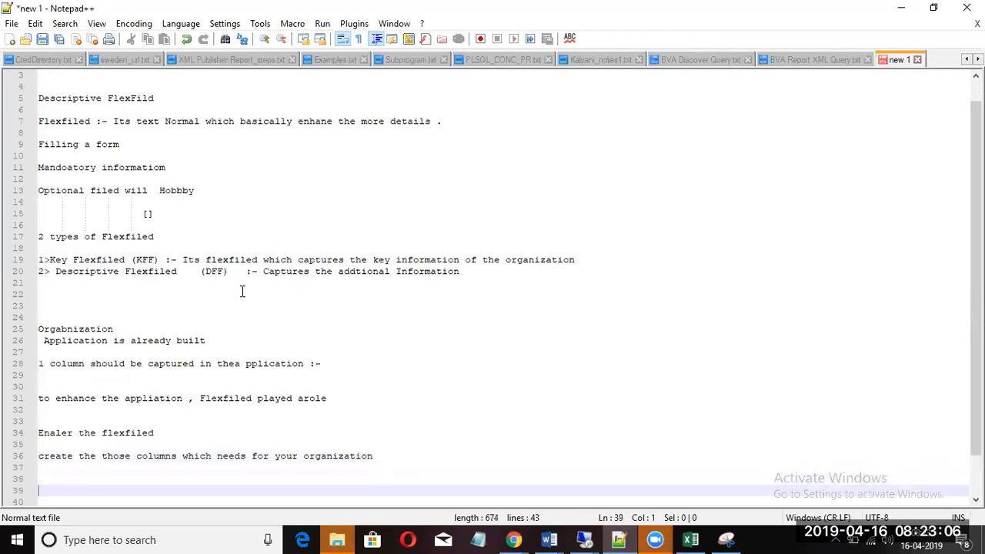
text(Standard Table)
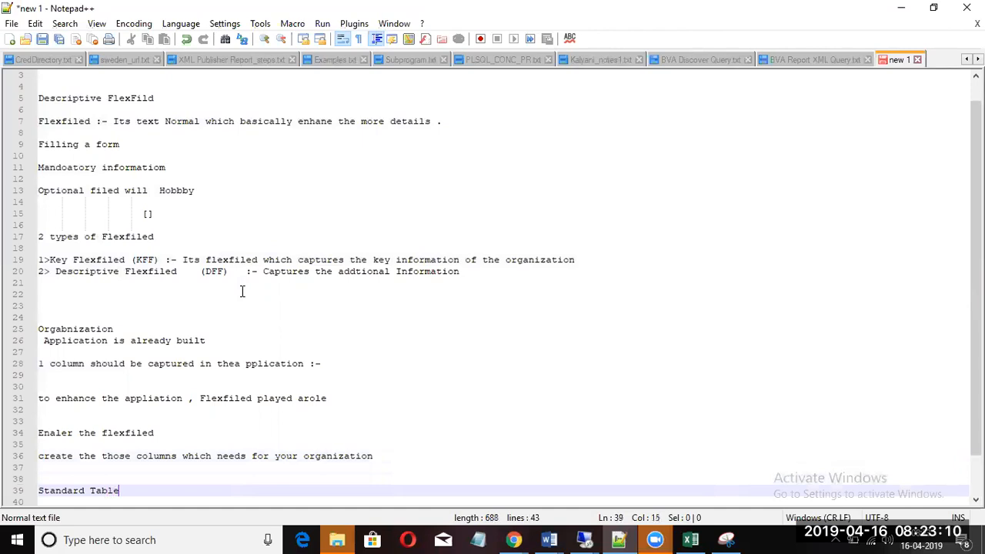
text(s :- SEGMENTS , AT)
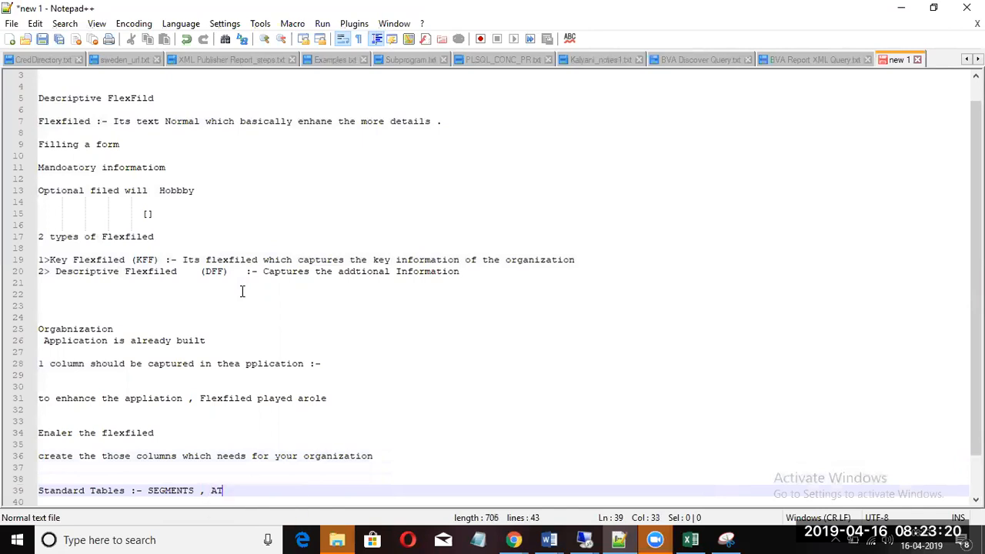
text(TRIBUTES)
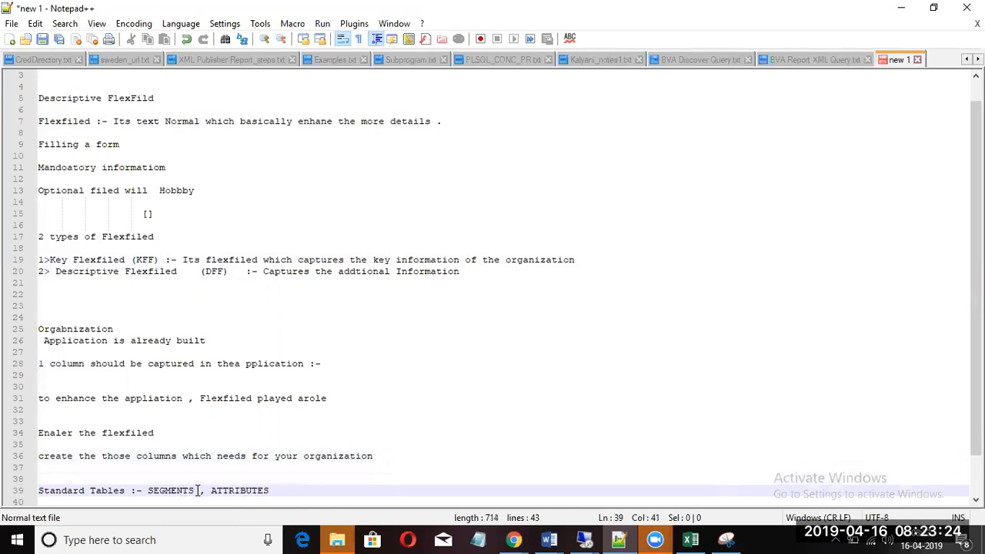
click(279, 491)
key(Return)
key(Return)
key(Return)
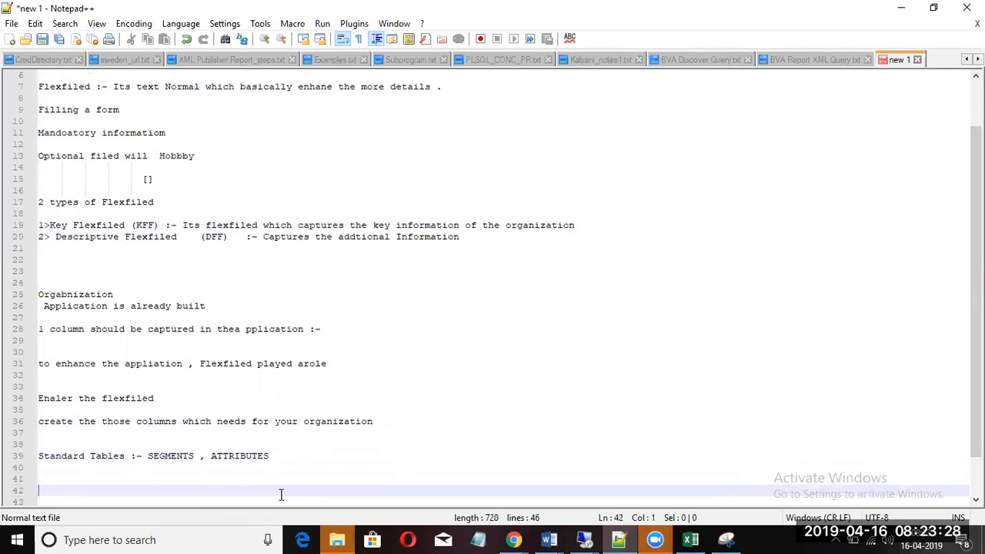
Step: In Toad, open a new SQL editor tab and type 'Select * from PO_HEAREDS_ALL'
mouse_move(584, 539)
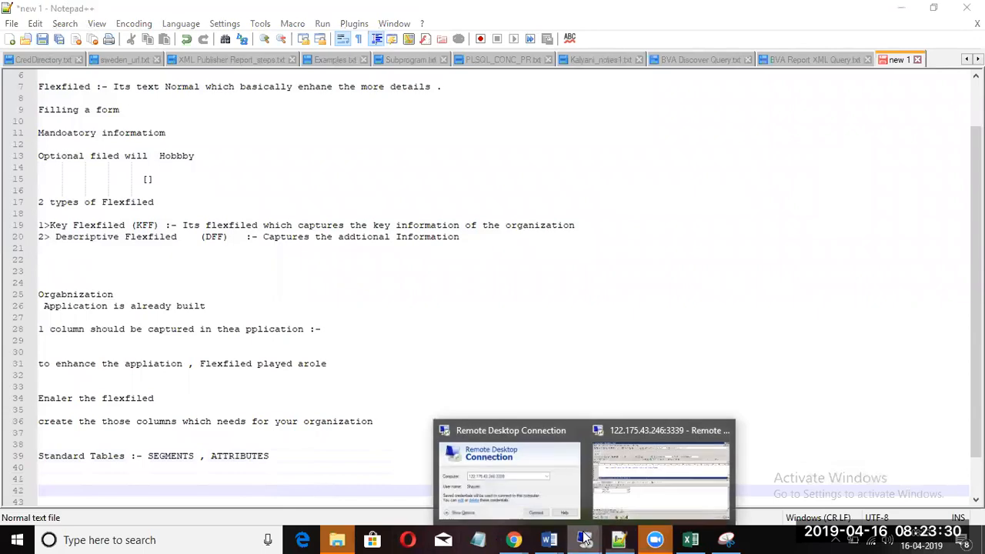
click(640, 466)
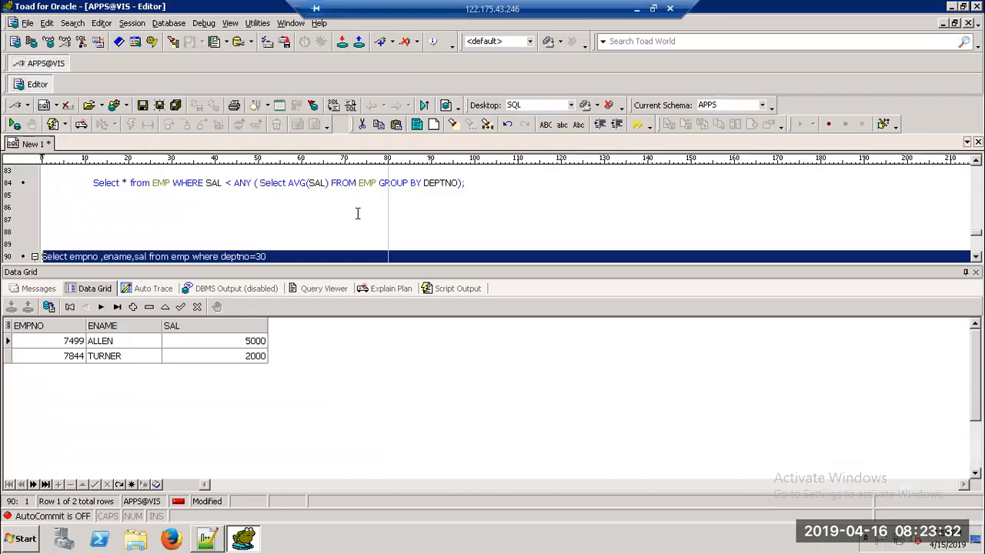
right_click(36, 146)
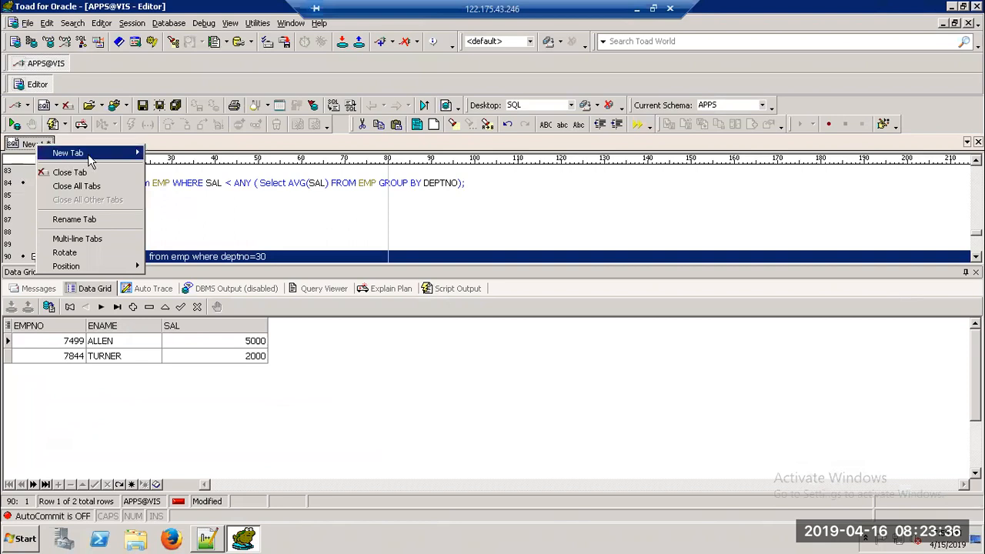
click(163, 156)
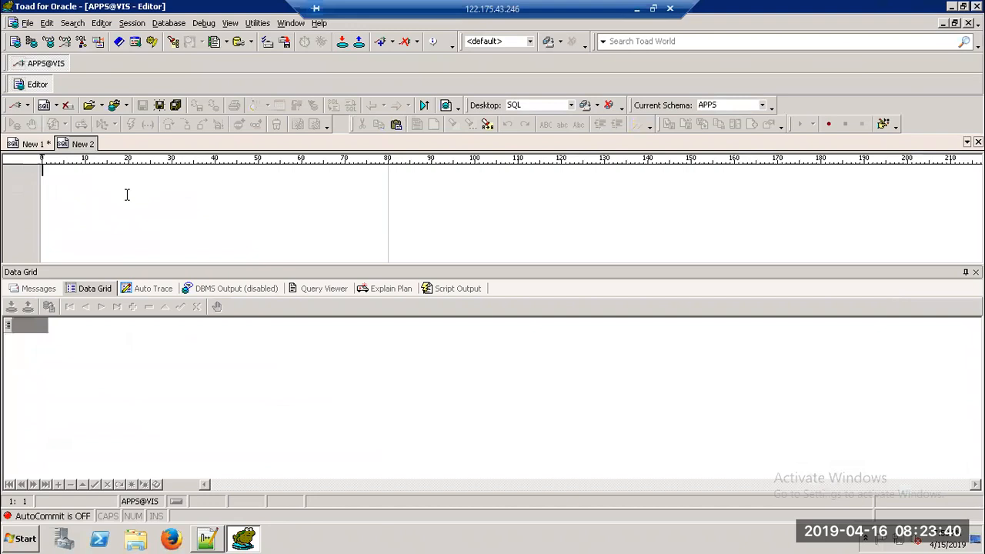
text(Select )
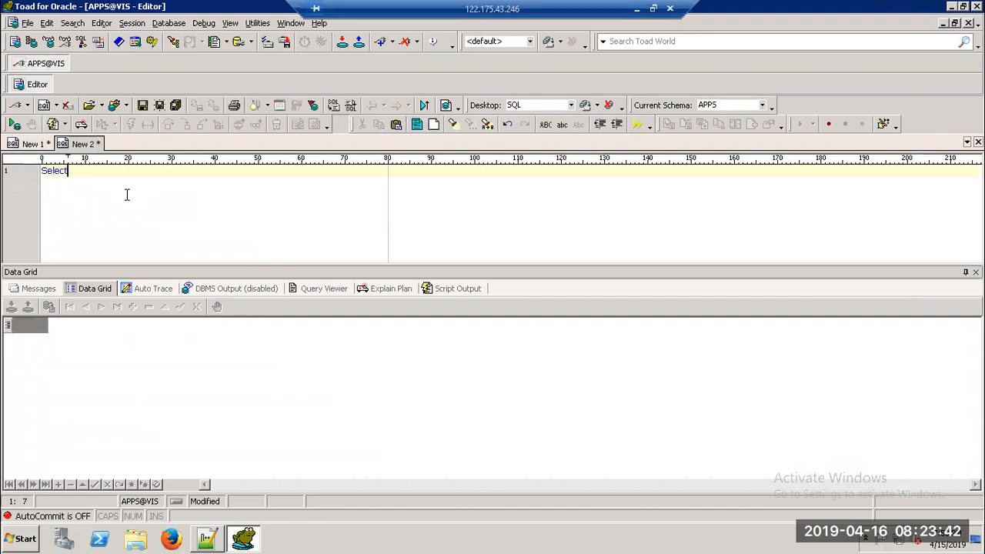
text(* fro)
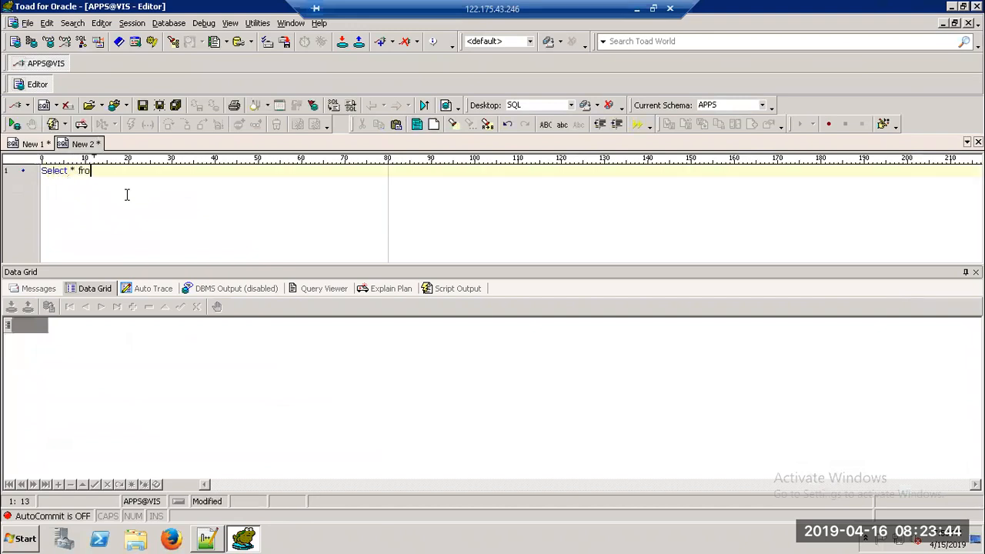
text(m PO_HEAREDS_ALL)
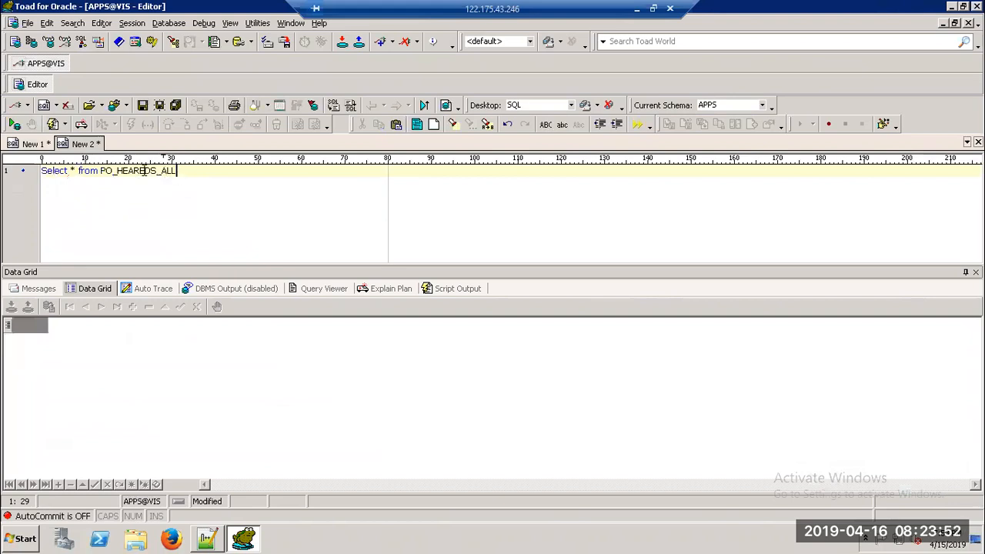
Step: Correct the table name to PO_HEADERS_ALL, add a semicolon, and execute with F9
click(156, 171)
key(BackSpace)
key(BackSpace)
key(BackSpace)
key(BackSpace)
key(BackSpace)
text(DERS)
click(123, 170)
key(Right)
text(A)
click(191, 169)
text(;)
key(F9)
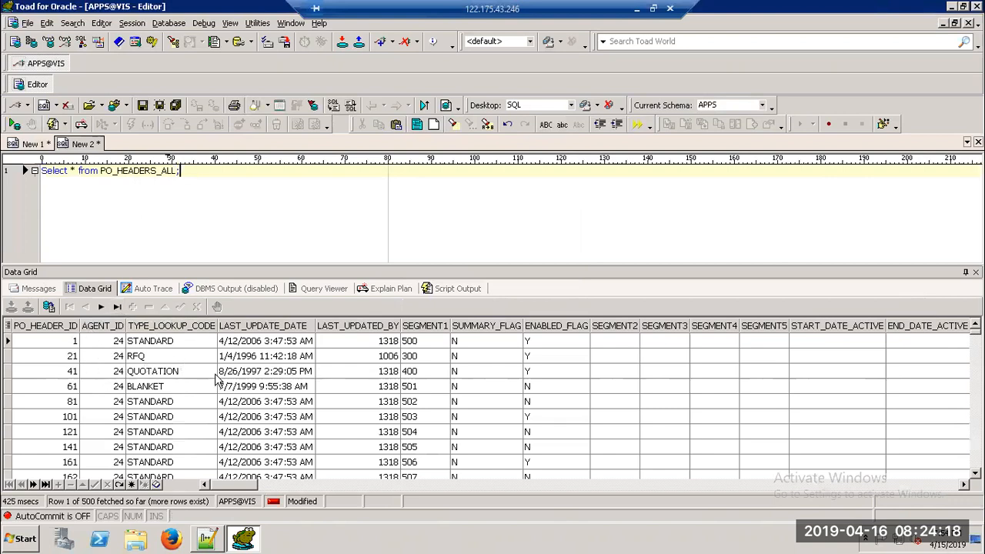
Step: Select the LAST_UPDATE_DATE, LAST_UPDATED_BY (1006) and SEGMENT1 (500) cells in the result grid
click(239, 344)
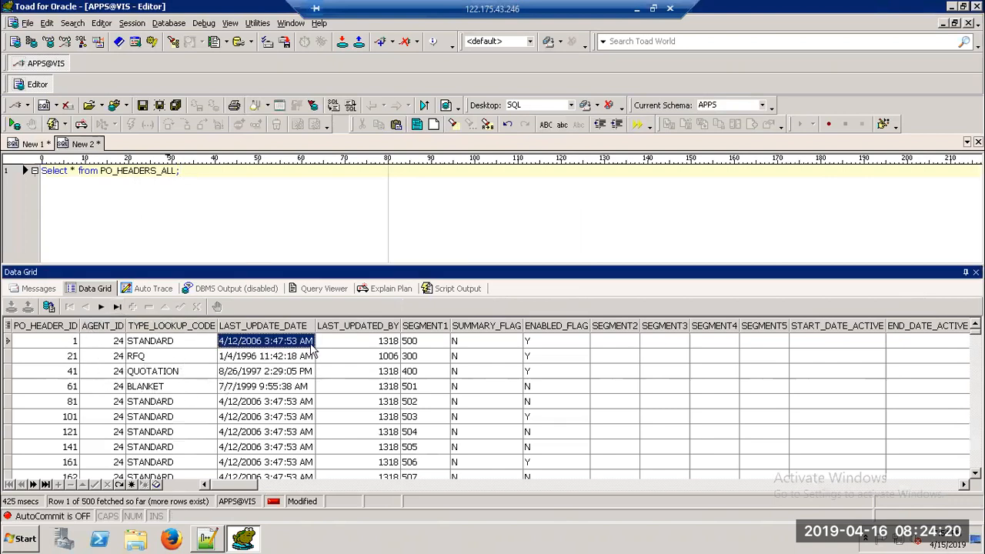
click(365, 360)
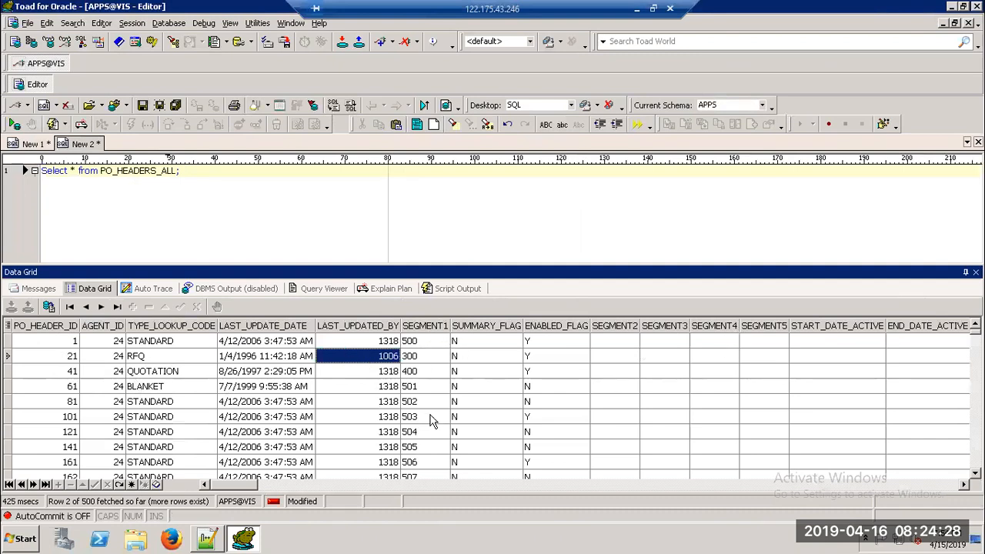
click(425, 345)
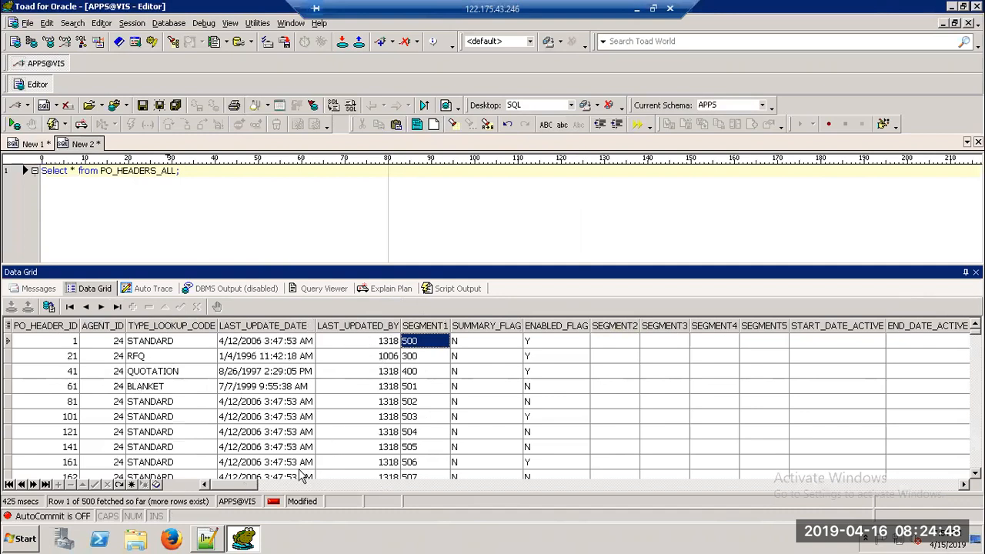
Step: Scroll across the remaining PO_HEADERS_ALL columns, then minimize the remote Toad session
mouse_move(243, 487)
mouse_down()
mouse_move(331, 503)
mouse_move(513, 503)
mouse_up()
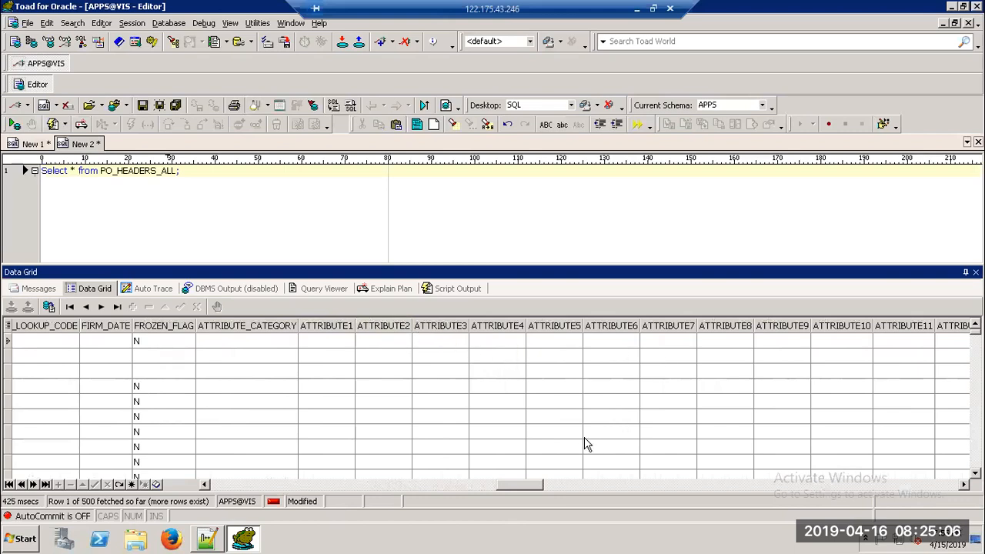
drag(507, 484, 533, 489)
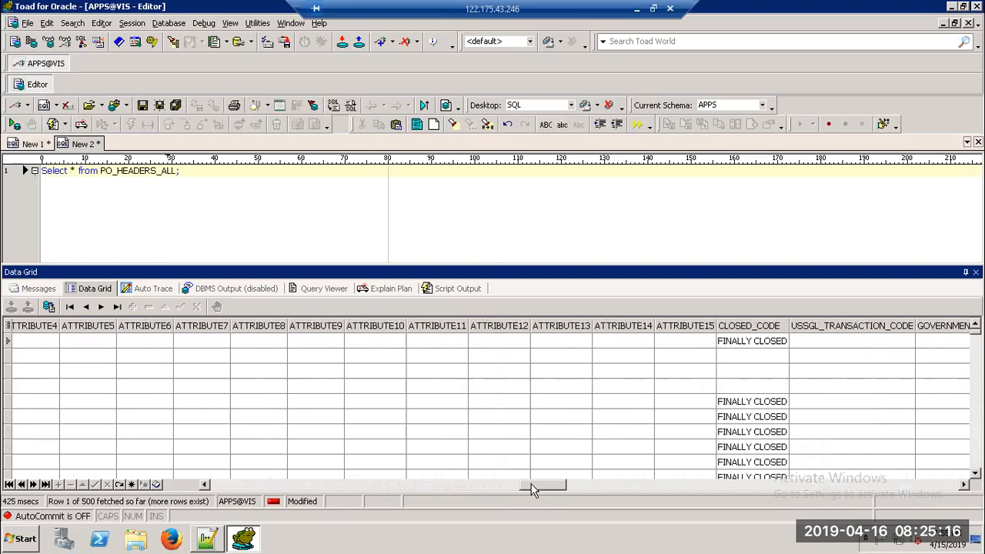
drag(531, 485, 713, 480)
drag(713, 474, 713, 473)
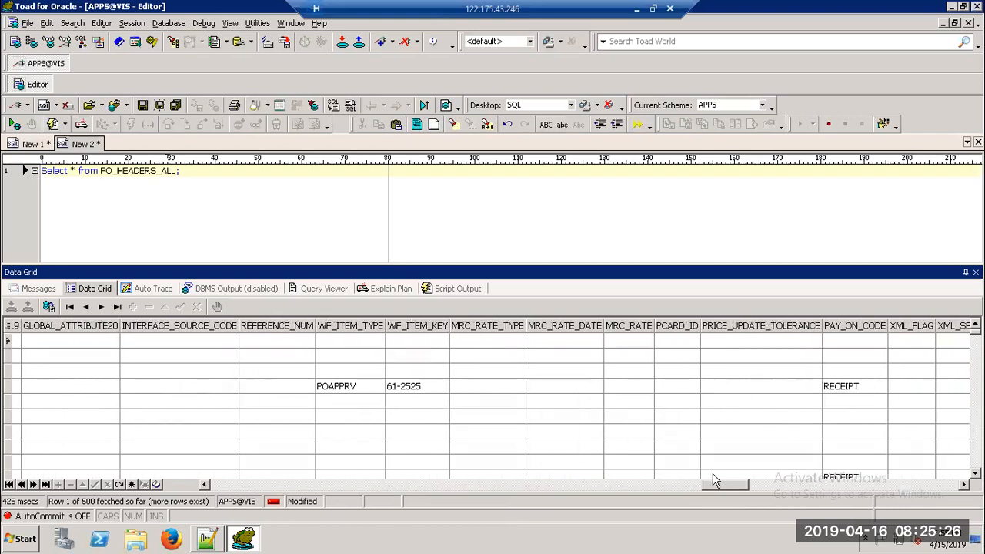
click(189, 171)
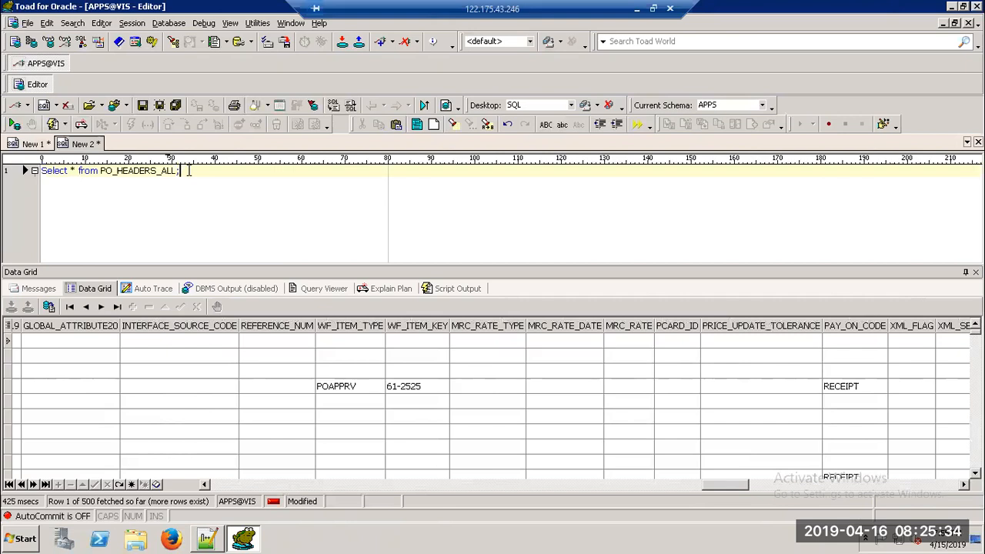
click(638, 9)
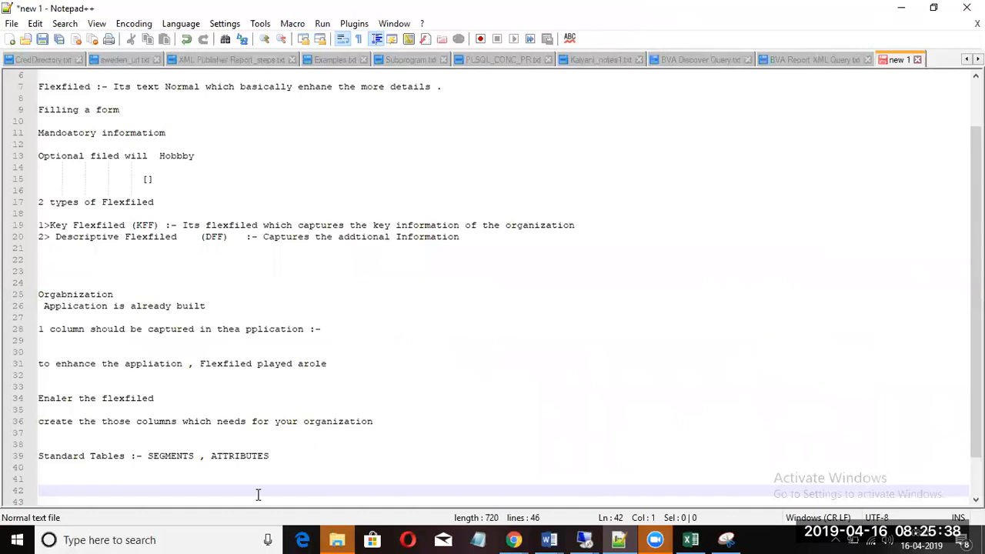
Step: On line 42, note that extending the application without physical form changes uses the DFF
click(292, 453)
key(Return)
key(Return)
key(Return)
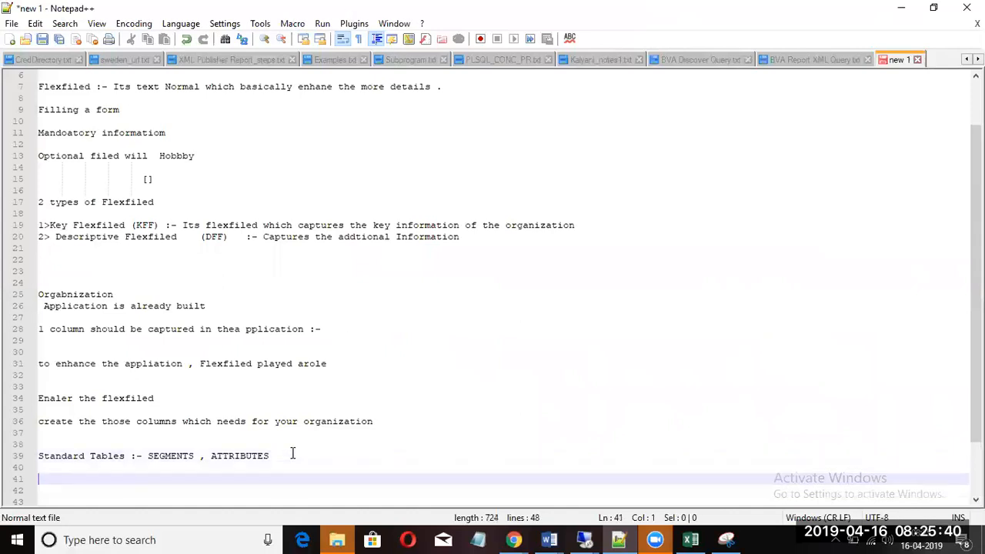
text(TO)
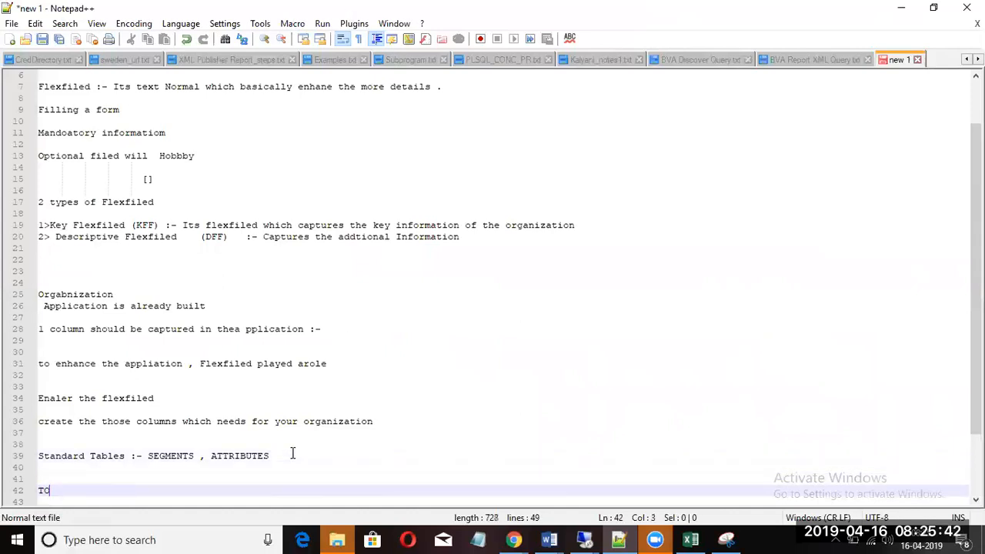
text( extend )
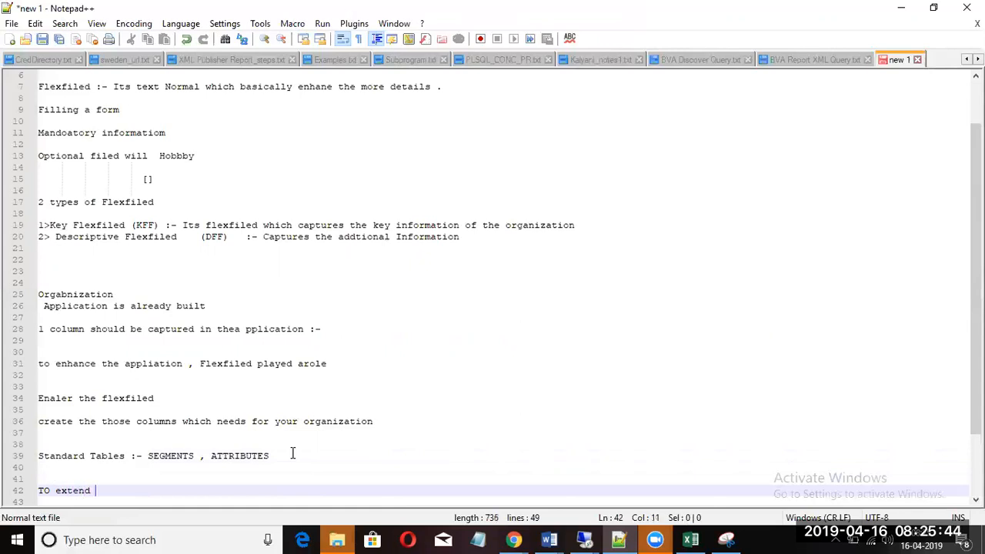
text(the appliat)
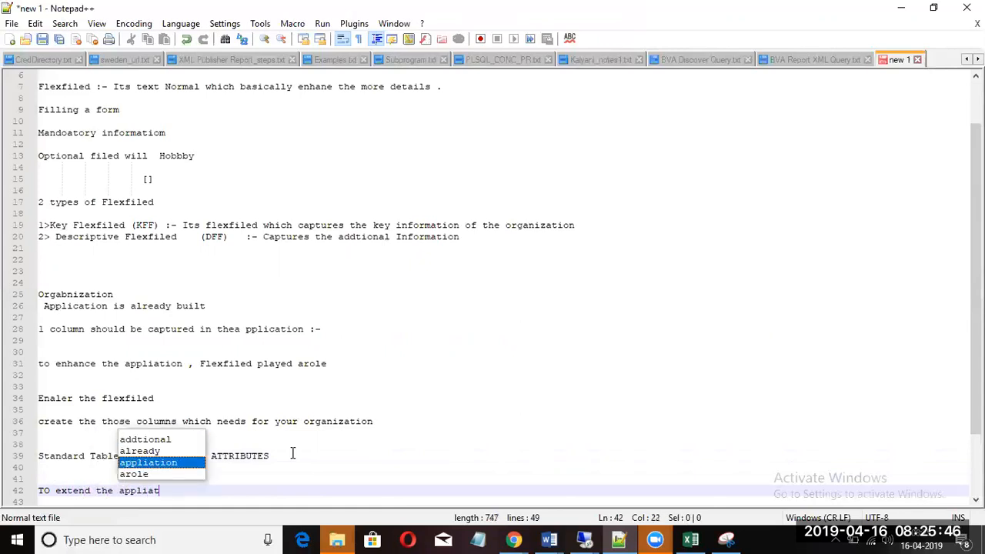
text(ion wi)
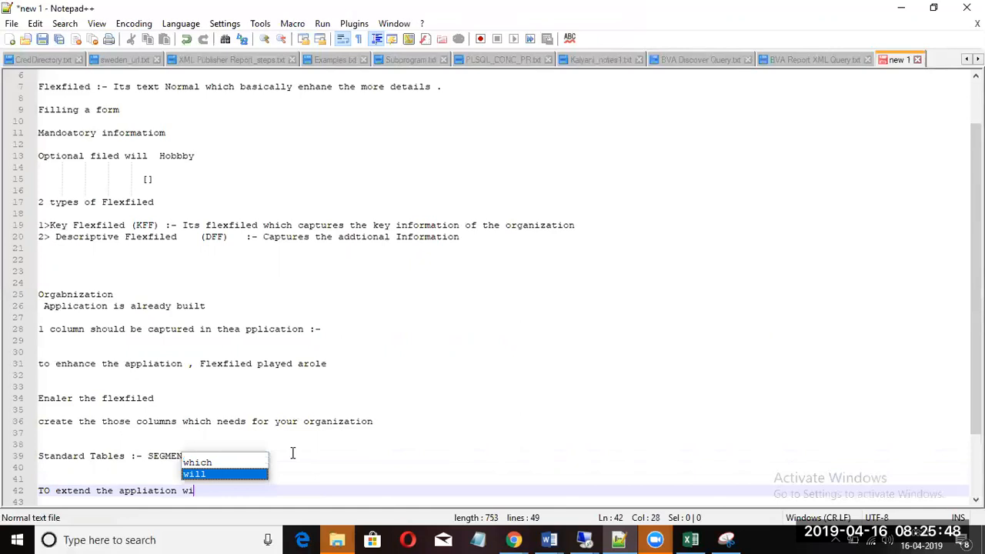
text(thout ma)
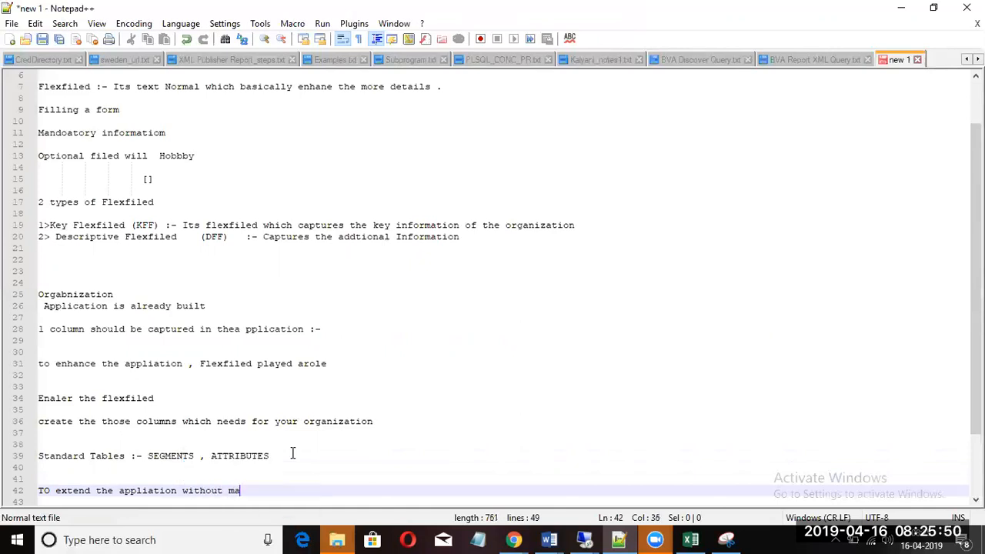
text(king any phy)
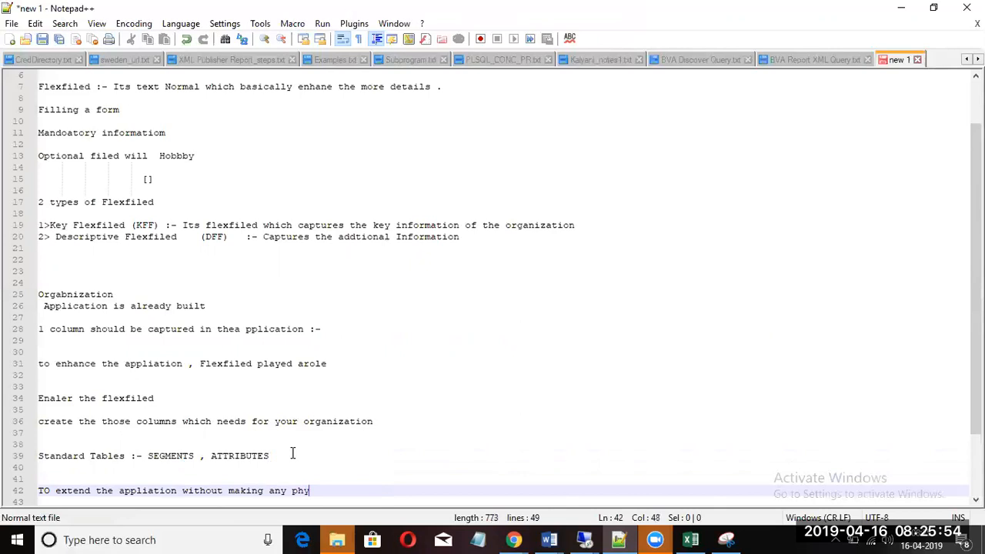
text(sial change in)
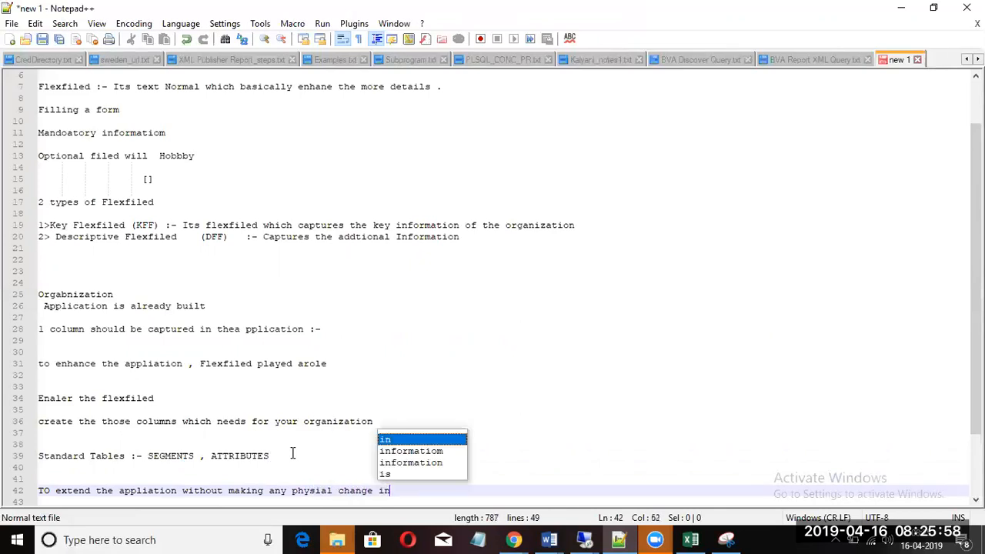
text( the f)
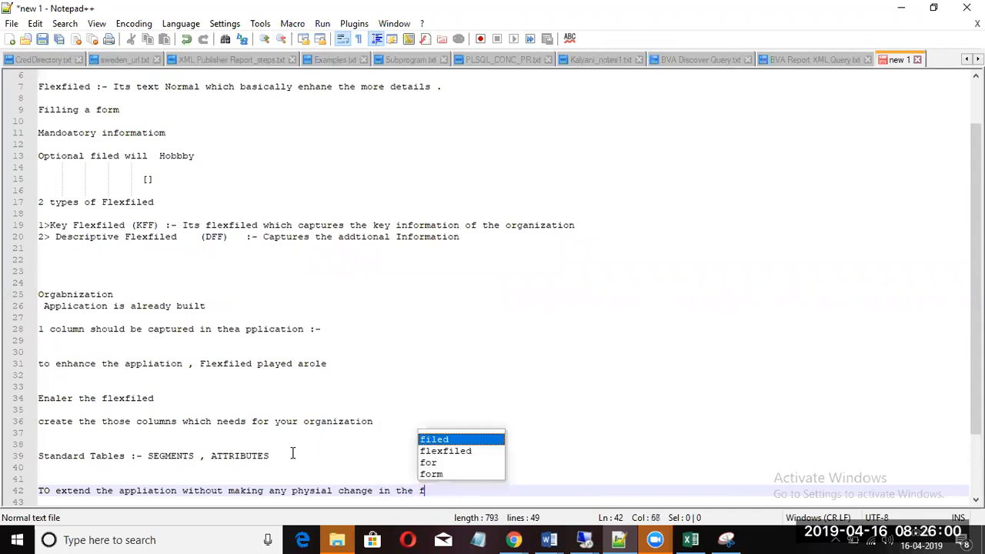
text(orm ,)
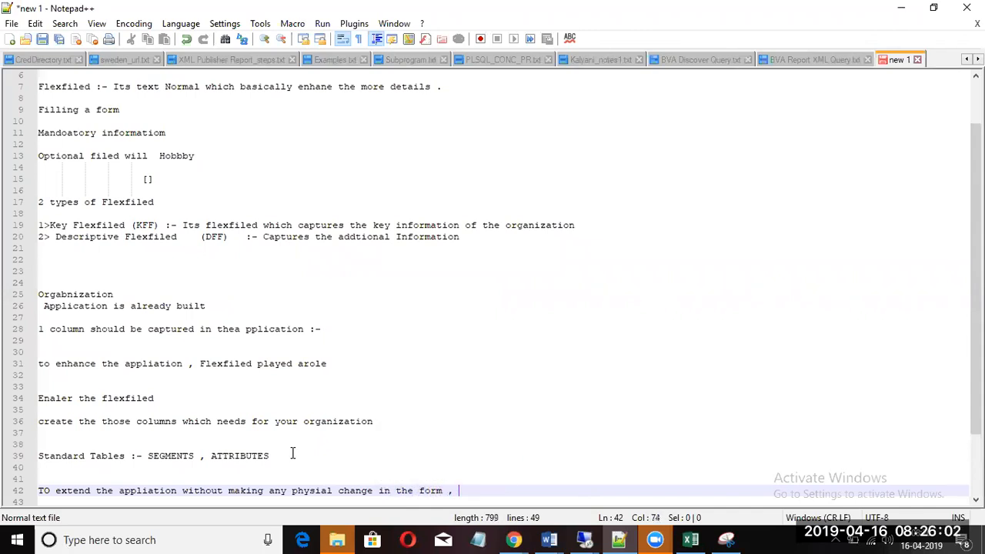
text( Then You)
key(BackSpace)
key(BackSpace)
key(BackSpace)
key(BackSpace)
key(BackSpace)
key(BackSpace)
key(BackSpace)
text(en we us)
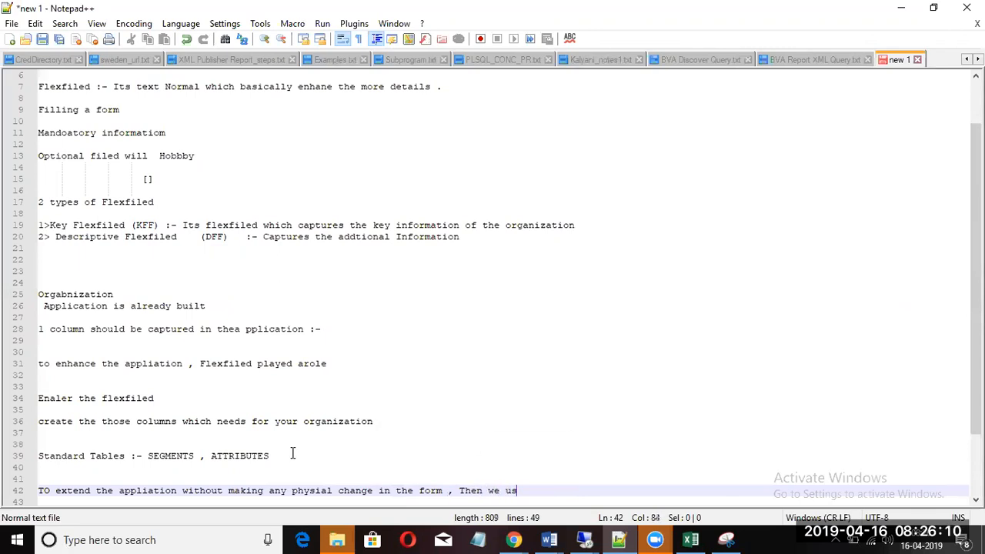
text(e the DFF .)
key(Return)
key(Return)
key(Return)
key(Return)
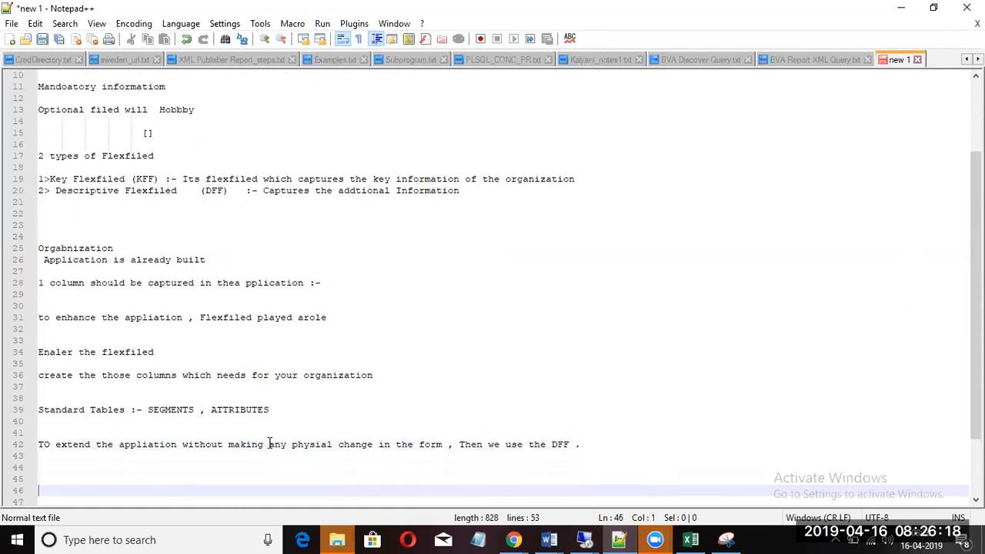
Step: Highlight the words SEGMENTS and ATTRIBUTES on the Standard Tables line
double_click(167, 409)
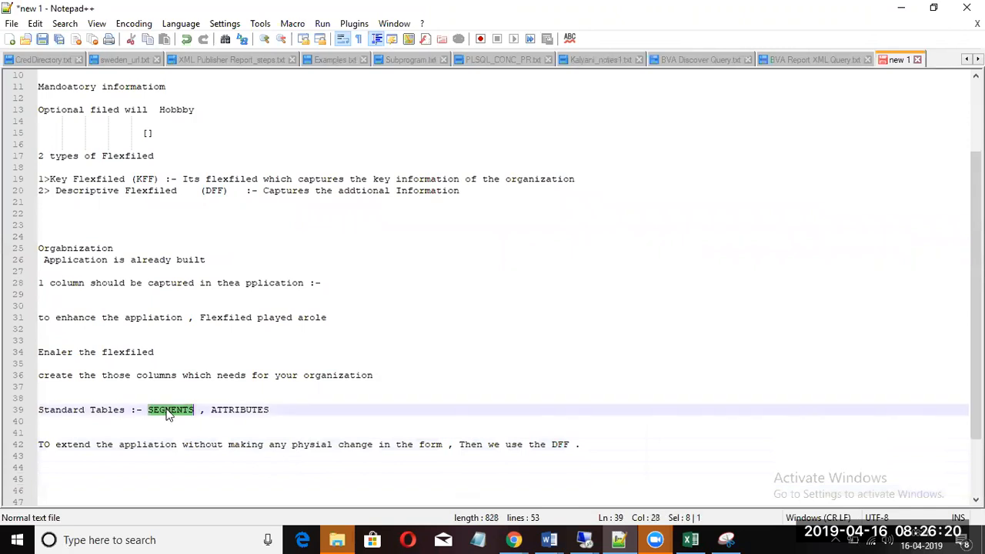
double_click(247, 412)
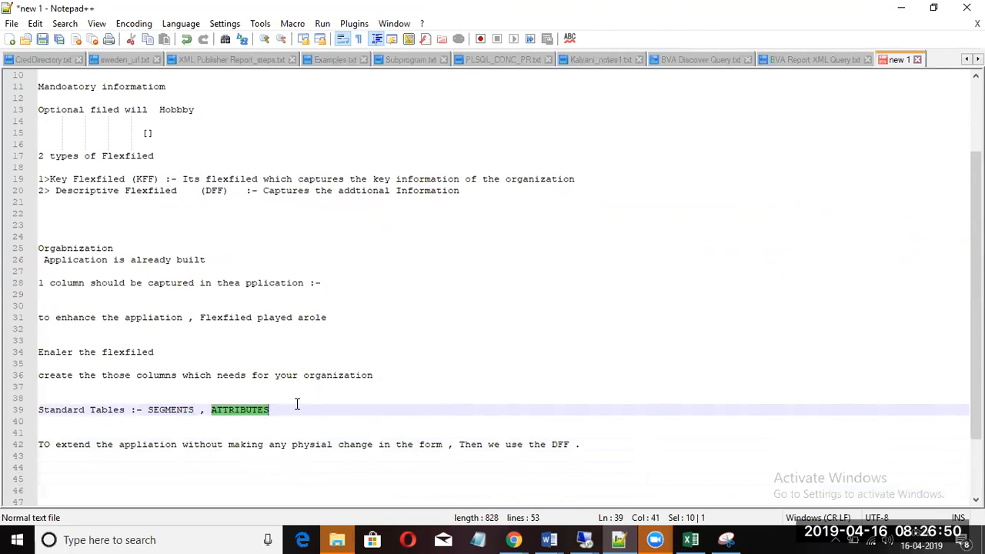
click(297, 406)
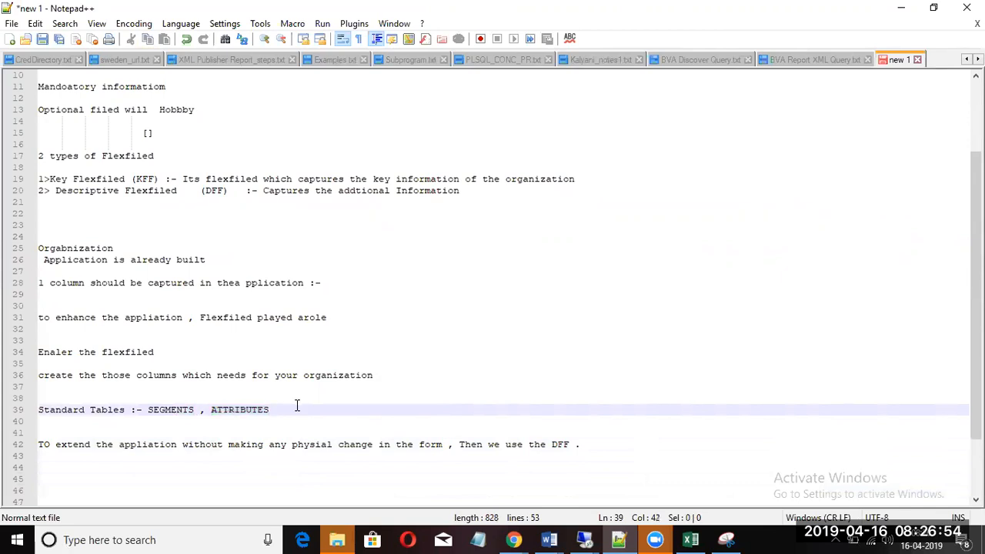
Step: Add two blank lines after the DFF sentence on line 42, bringing the document to 91 lines
click(595, 446)
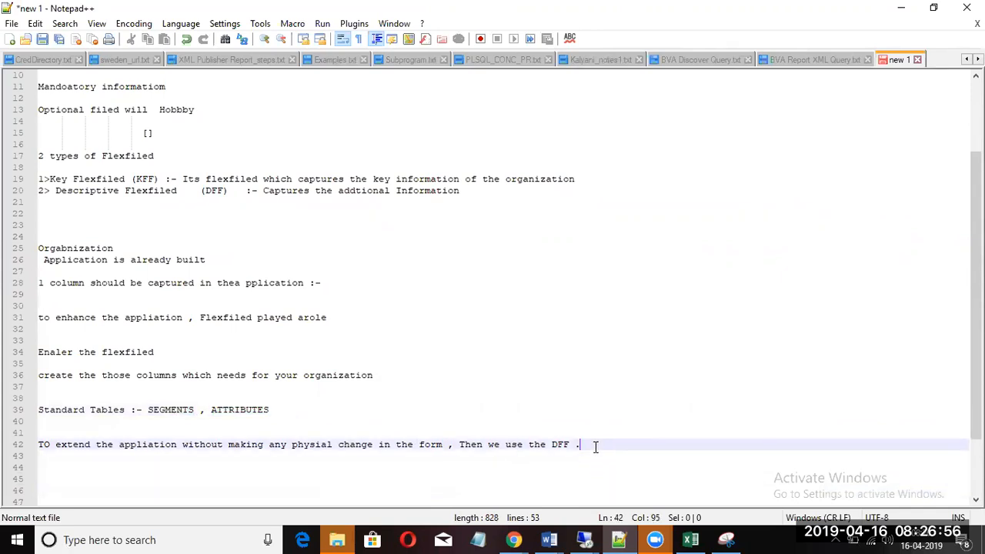
key(Return)
key(Return)
key(Return)
key(Return)
key(Return)
key(Return)
key(Return)
key(Return)
key(Return)
key(Return)
key(Return)
key(Return)
key(Return)
key(Return)
key(Return)
key(Return)
key(Return)
key(Return)
key(Return)
key(Return)
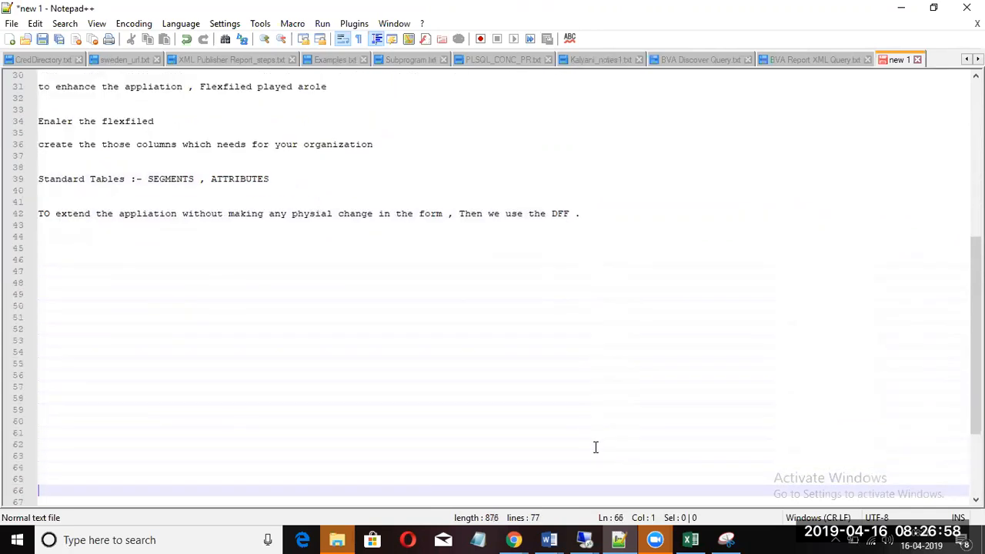
key(Return)
key(Return)
key(Return)
key(Return)
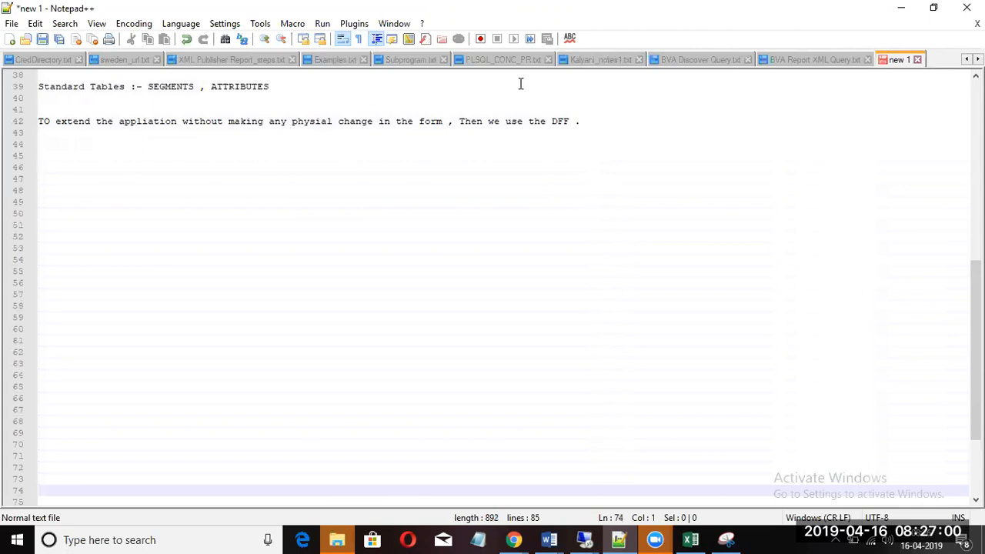
click(594, 124)
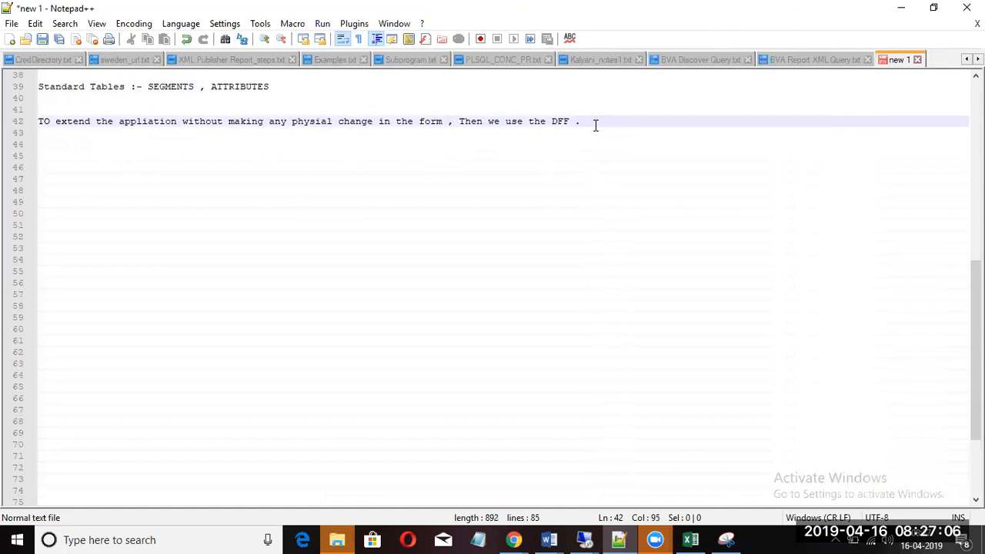
key(Return)
key(Return)
key(Return)
key(Return)
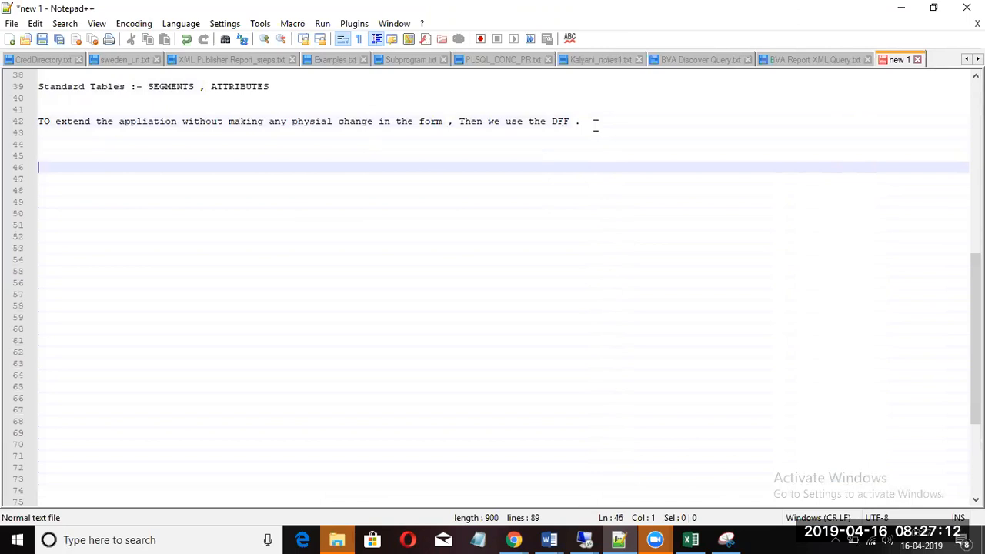
click(595, 125)
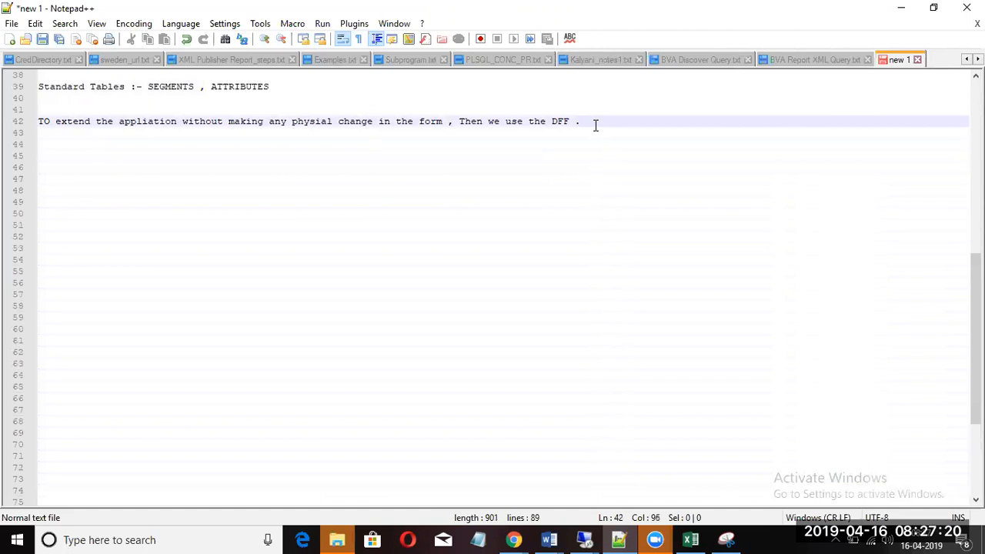
key(Return)
key(Return)
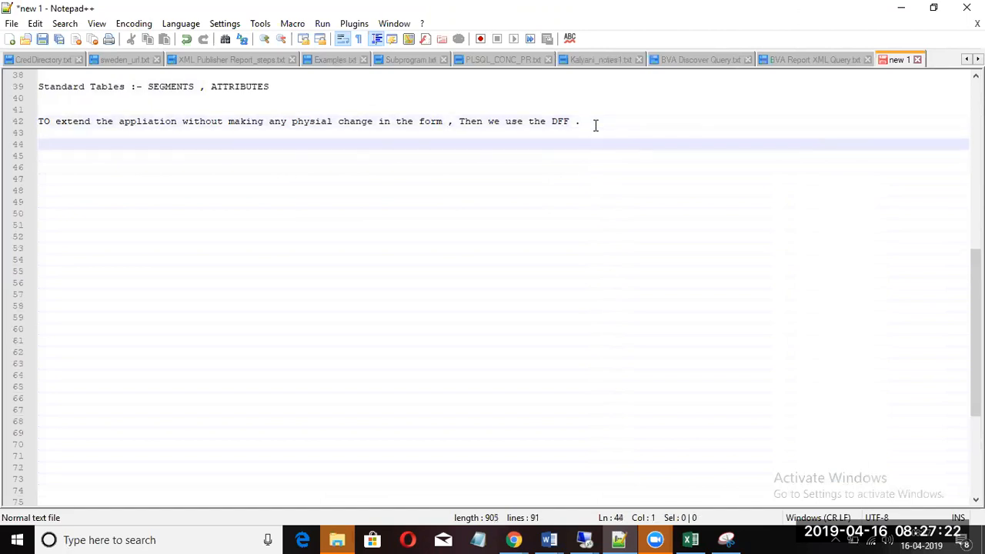
Step: Type 'Your Manugationg' and a Tab-indented 'Automobbile' heading below it
text(Your Manugationg)
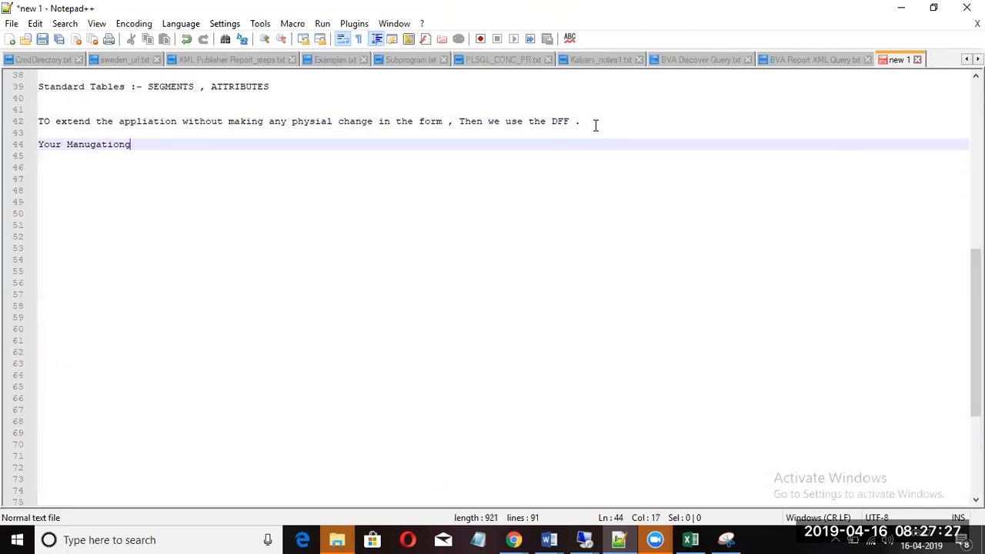
key(Return)
key(Return)
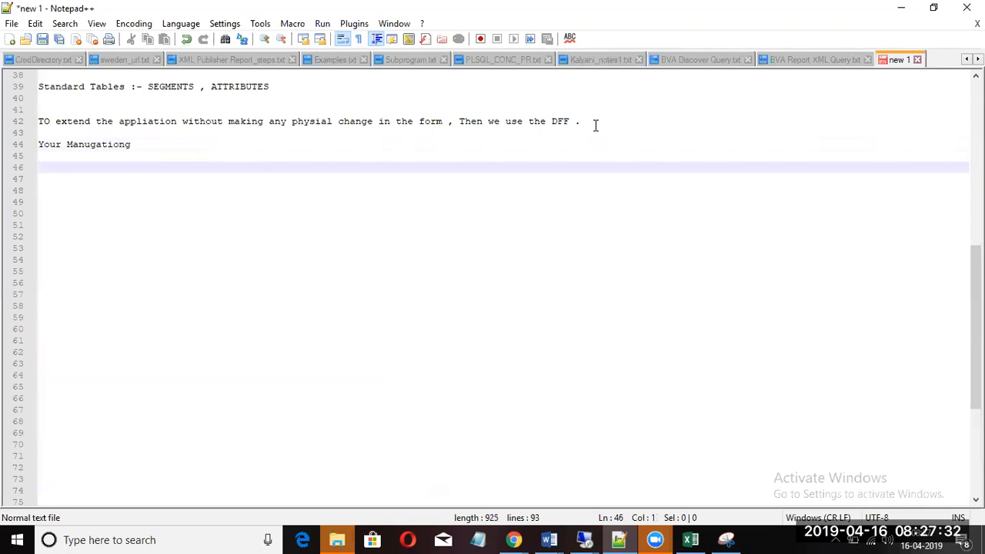
text(Automobbile)
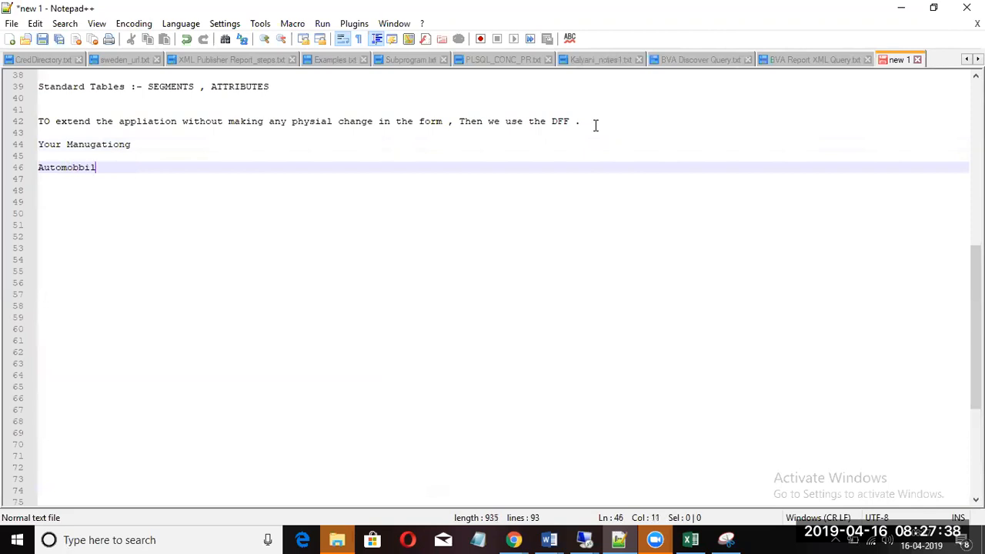
key(Return)
key(Return)
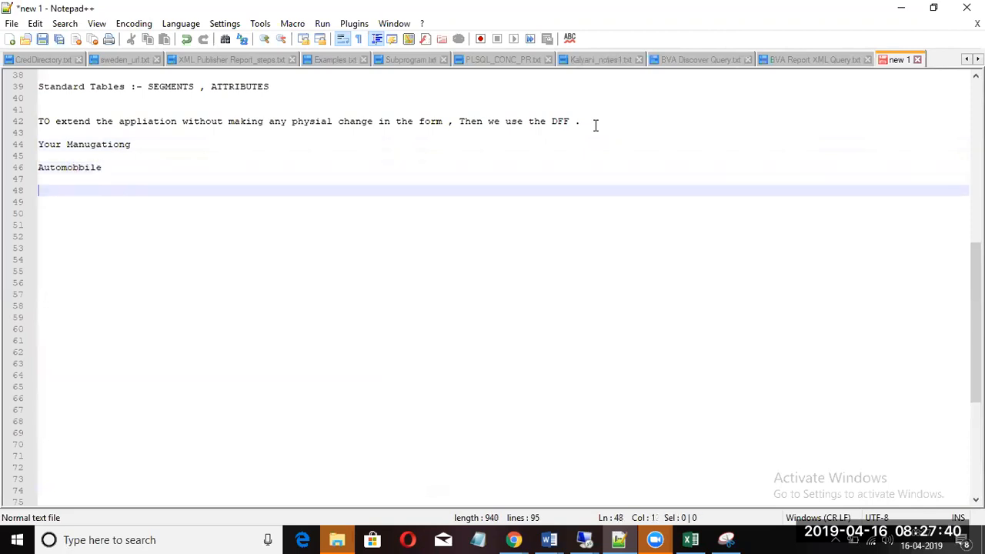
key(Up)
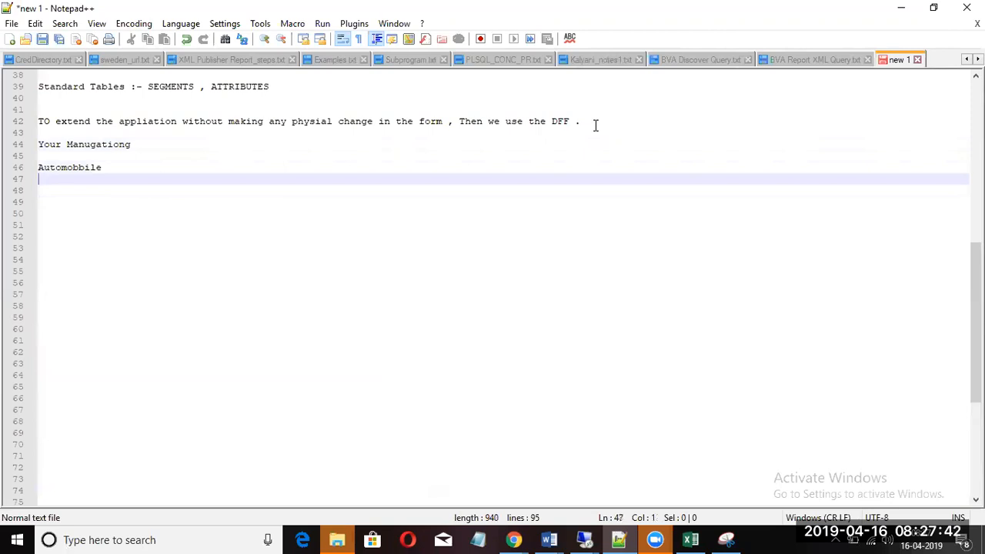
click(39, 166)
key(Tab)
key(Tab)
key(Tab)
key(Tab)
key(Tab)
key(Tab)
key(Tab)
key(Tab)
key(Tab)
key(Tab)
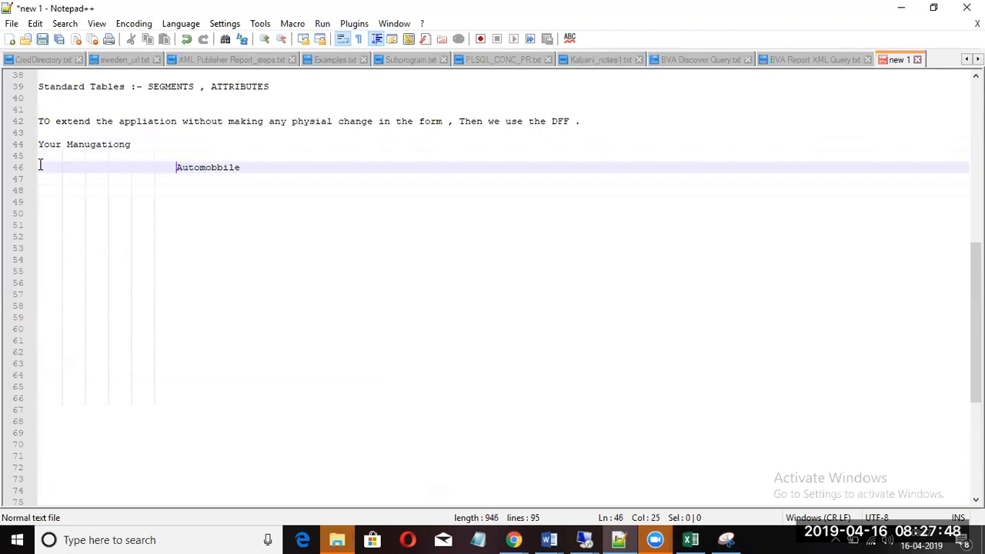
Step: Add the tab-spaced 2, 4, 6 wheel-count header row under the Automobbile heading
click(345, 169)
key(Down)
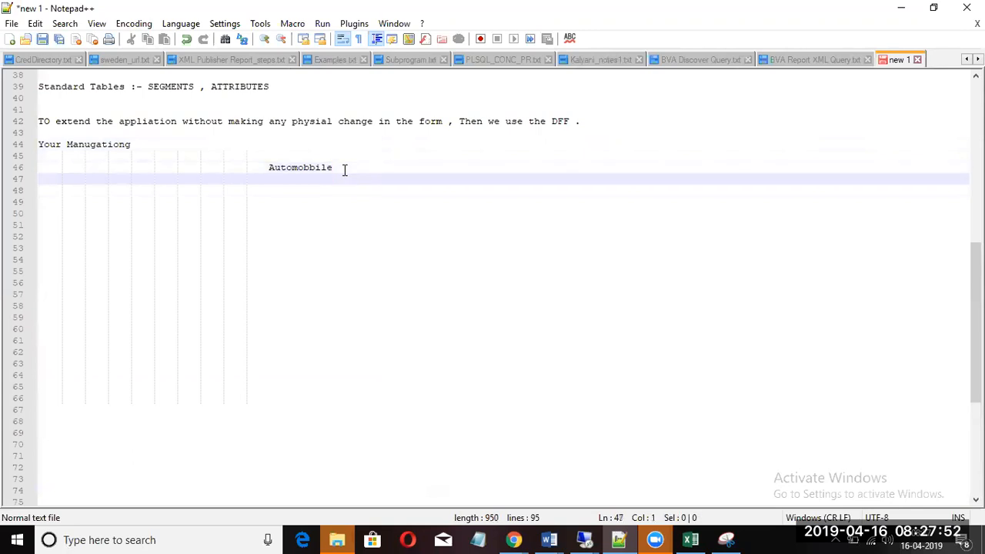
text(2)
key(Tab)
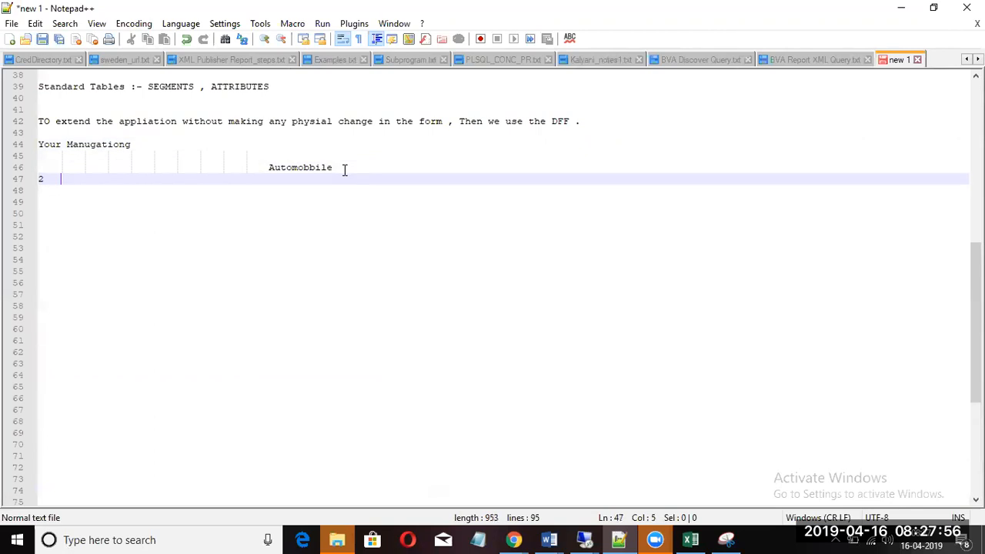
text(4)
key(Tab)
key(Tab)
text(6)
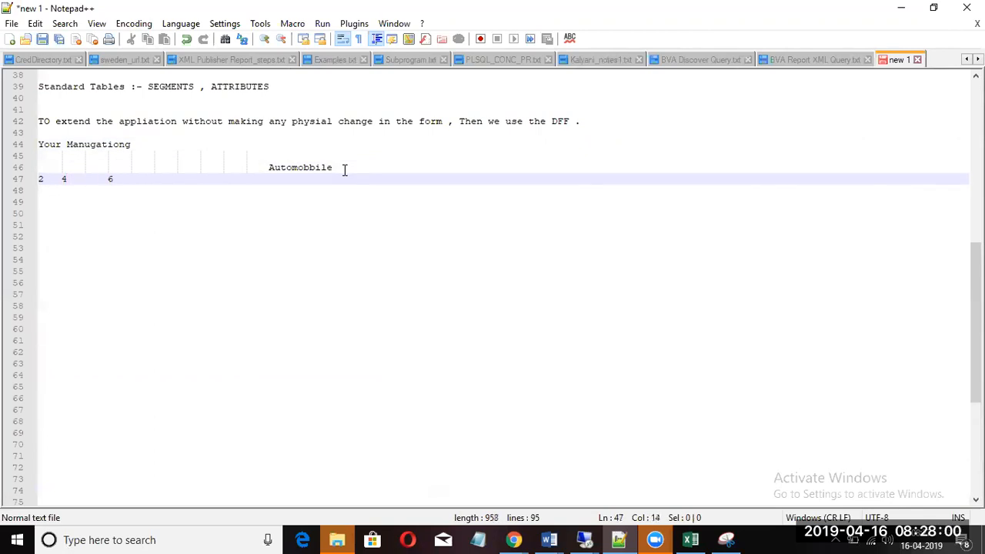
key(Left)
key(Left)
key(Left)
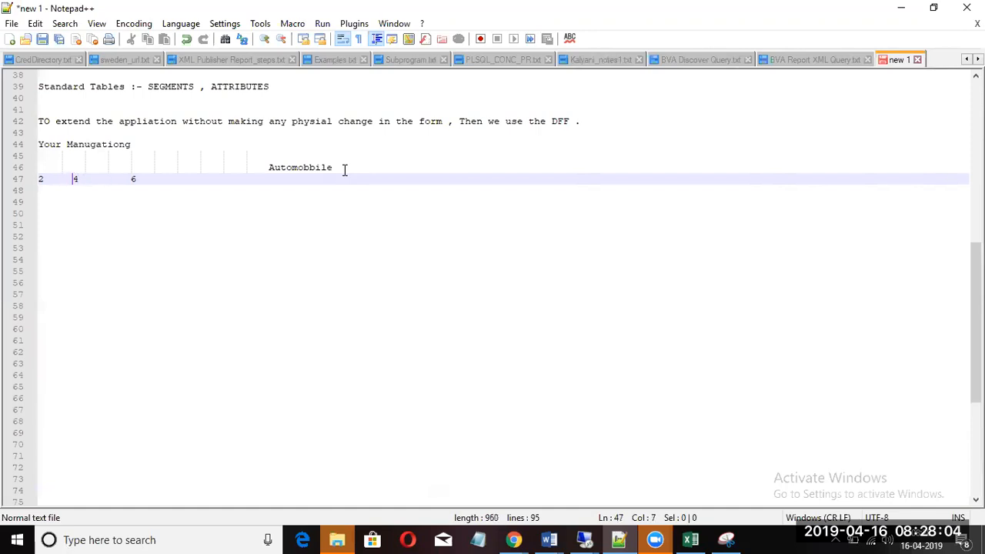
click(42, 179)
key(Tab)
key(Tab)
key(Tab)
key(Tab)
key(Tab)
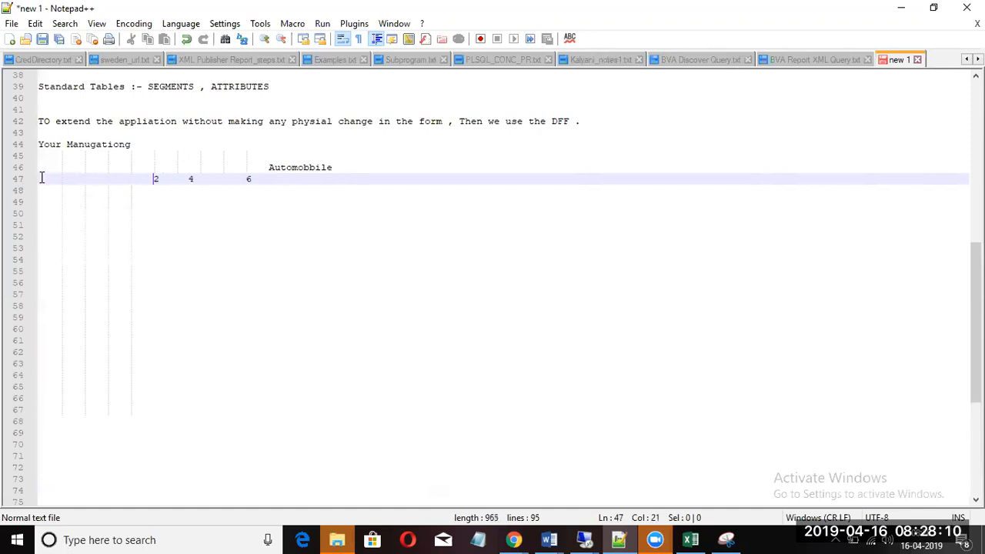
click(185, 179)
key(Tab)
key(Tab)
key(Tab)
key(Tab)
key(Tab)
key(Tab)
key(Tab)
click(385, 179)
key(Tab)
key(Tab)
key(Tab)
key(Tab)
key(Tab)
key(Tab)
Step: Start the next row with 'WITH G' and 'WTG', tabbed toward the 4-wheel column
key(Return)
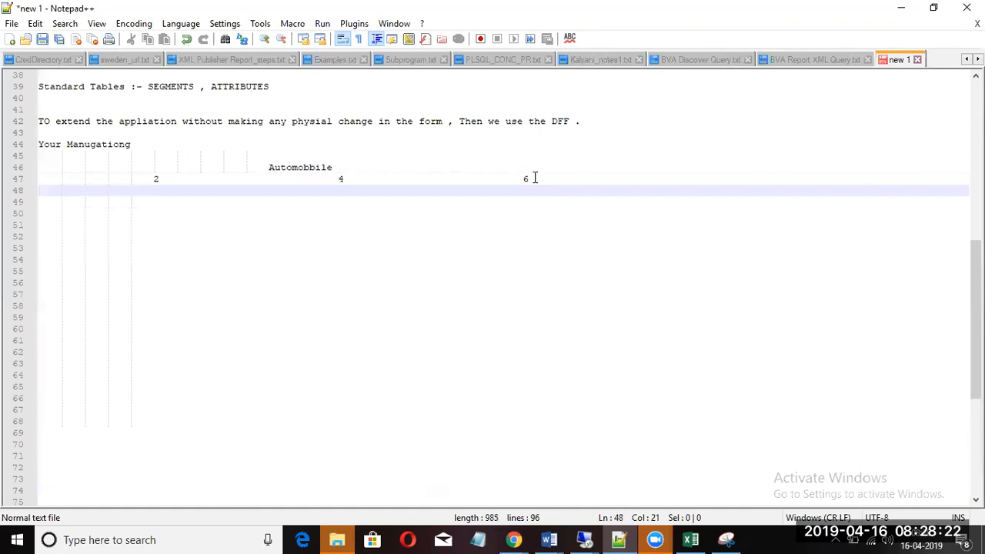
key(Left)
key(Left)
key(Left)
text(WITH)
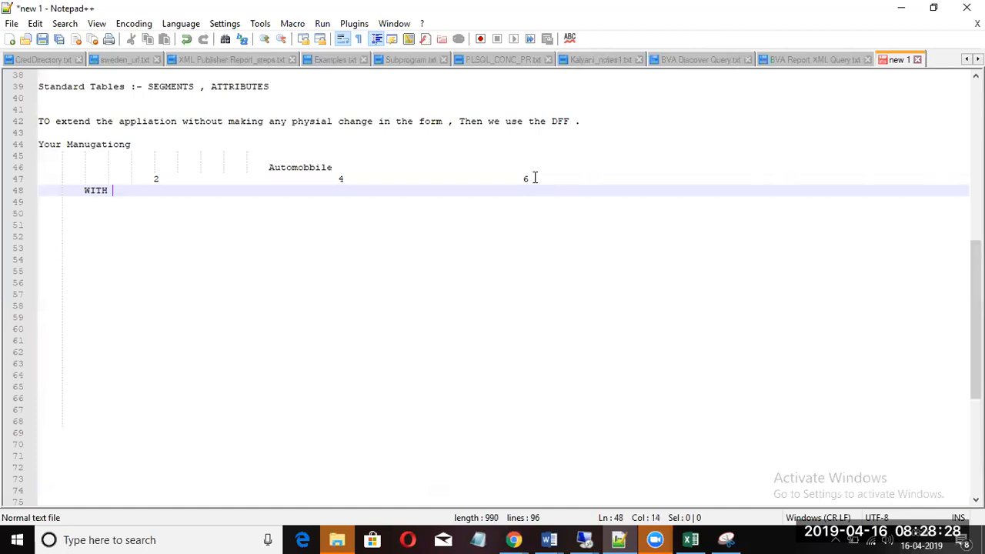
text( G)
key(Tab)
key(Tab)
text(WI)
text(G)
click(308, 194)
key(Tab)
key(Tab)
key(Tab)
key(Tab)
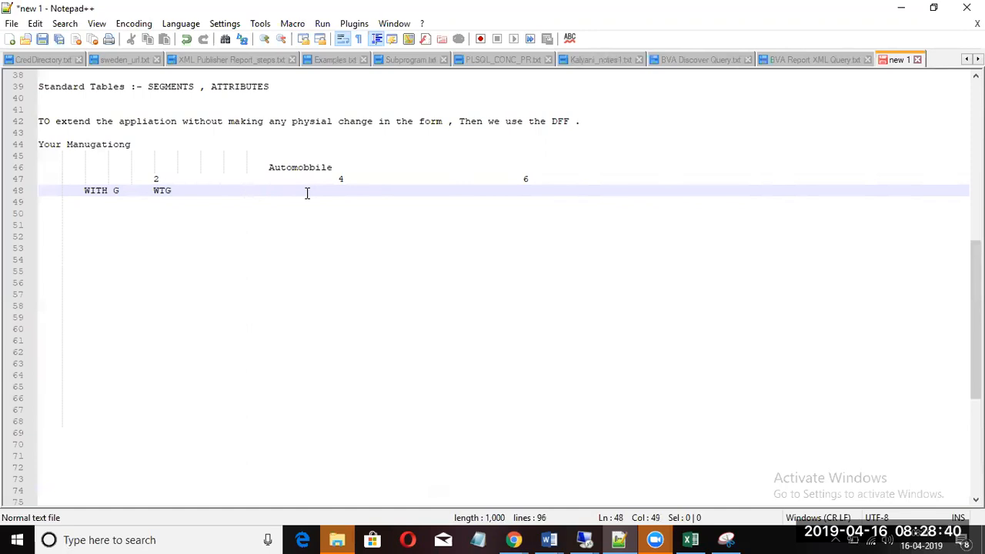
Step: Type 'AUTO GEAR/MANUAL GEAR/MANUAL' under the 4 column and paste a copy under the 6 column
text(A)
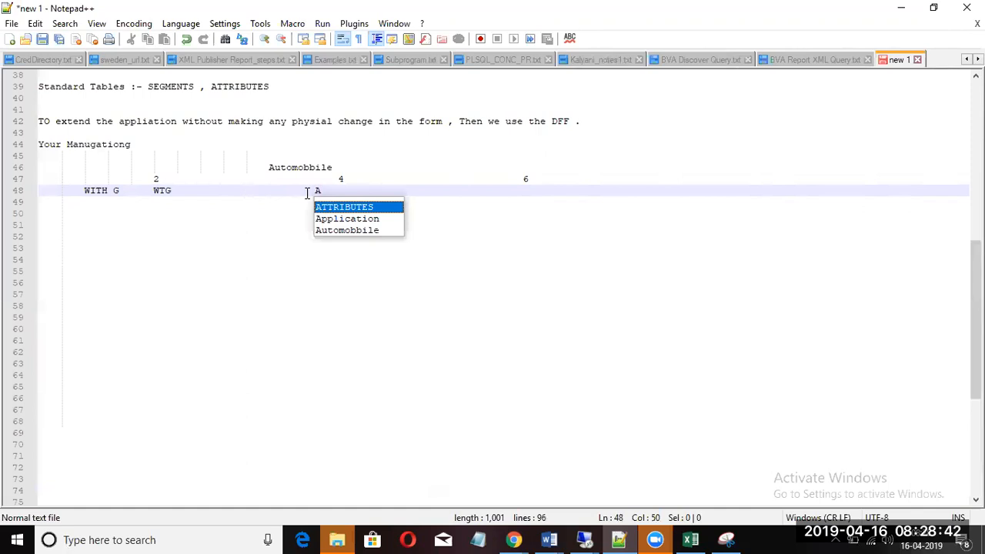
text(U)
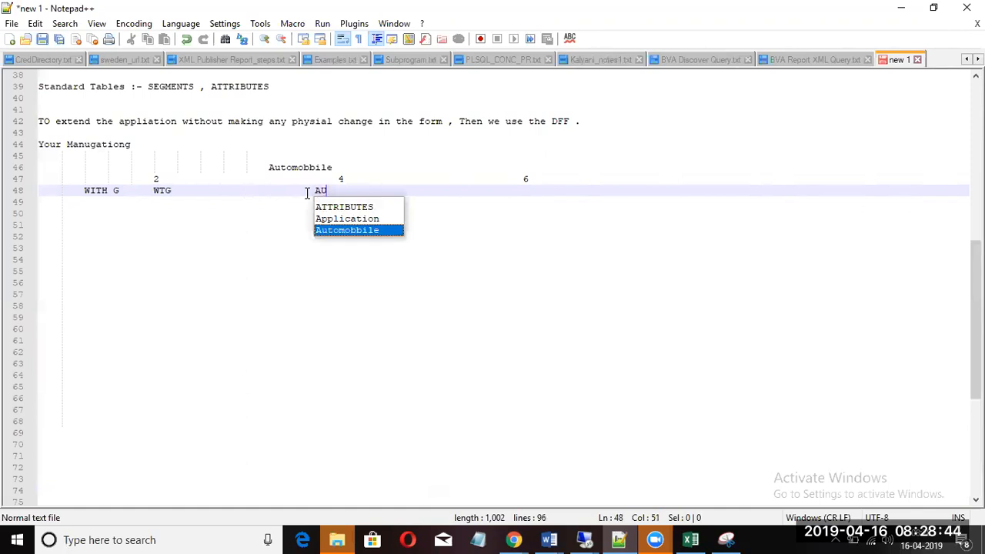
key(BackSpace)
key(BackSpace)
text(AUTO GR)
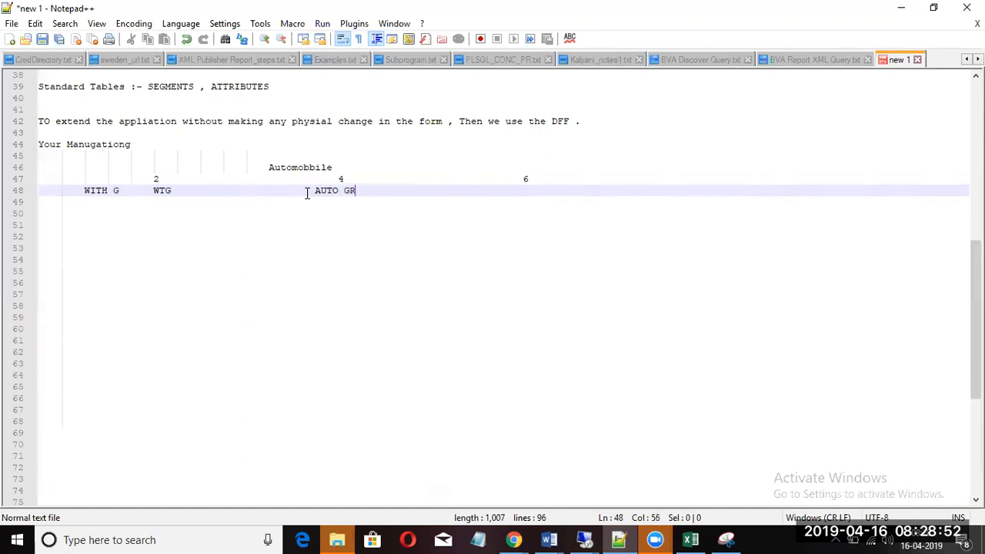
key(BackSpace)
text(EAR/MANUAL GEAR)
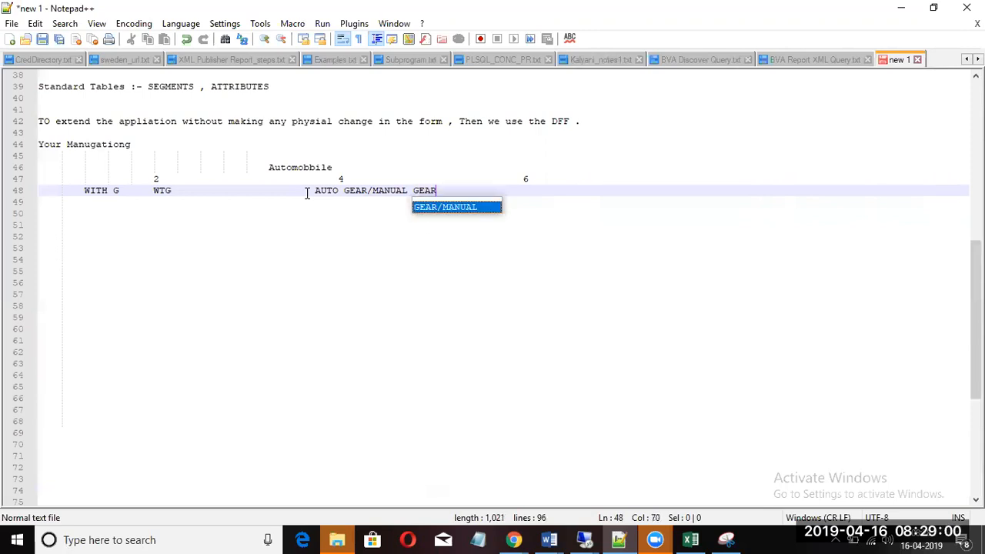
key(Return)
key(Tab)
key(Tab)
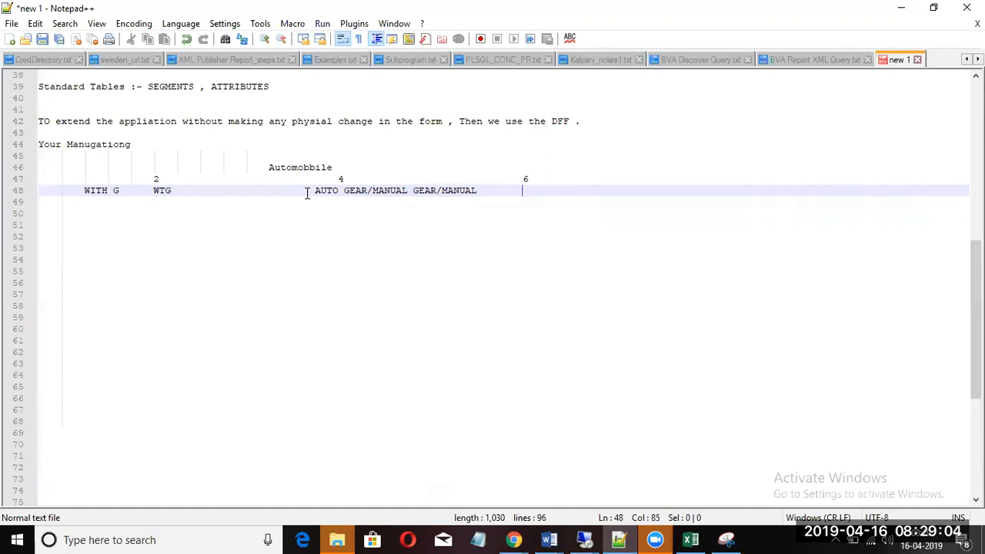
click(481, 191)
drag(481, 191, 314, 192)
key(ctrl+c)
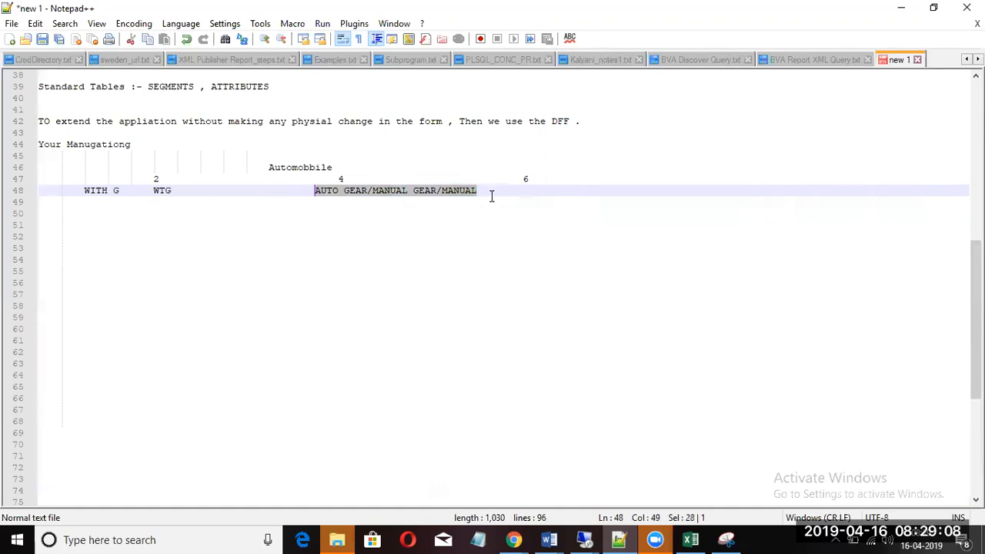
click(523, 192)
key(ctrl+v)
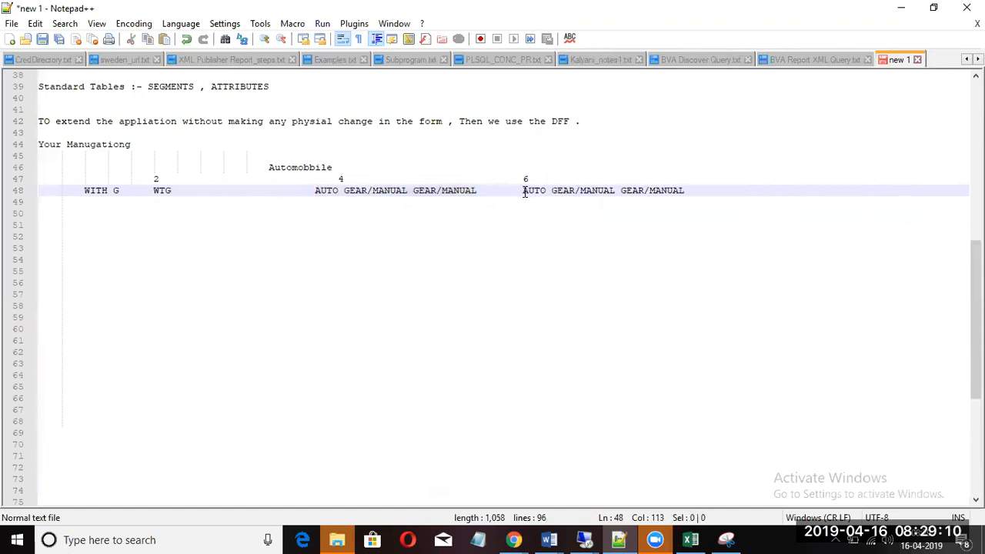
key(Return)
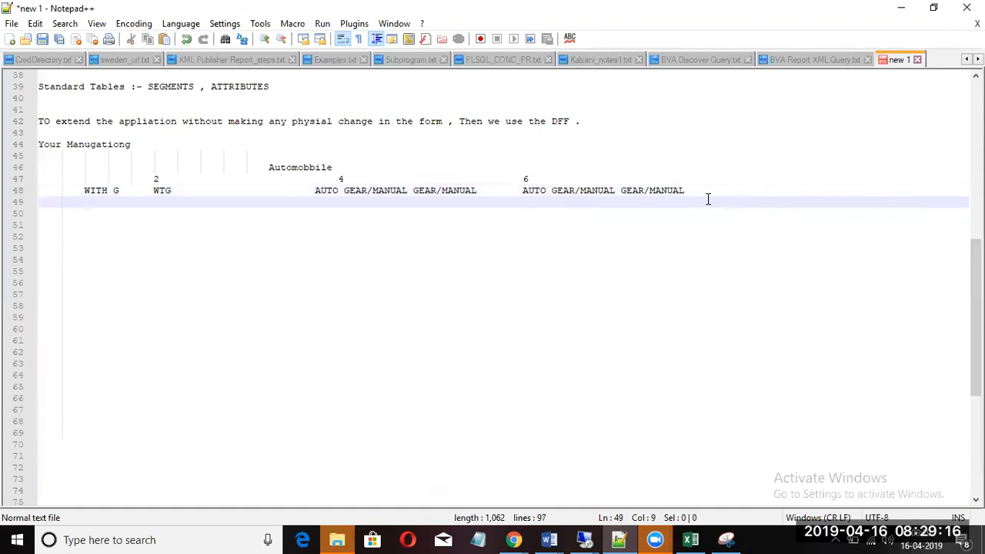
Step: Type 'Disel/PETROL VARIEBENT' under the 2 column on line 49, fixing the PERROL typo
text(Disel)
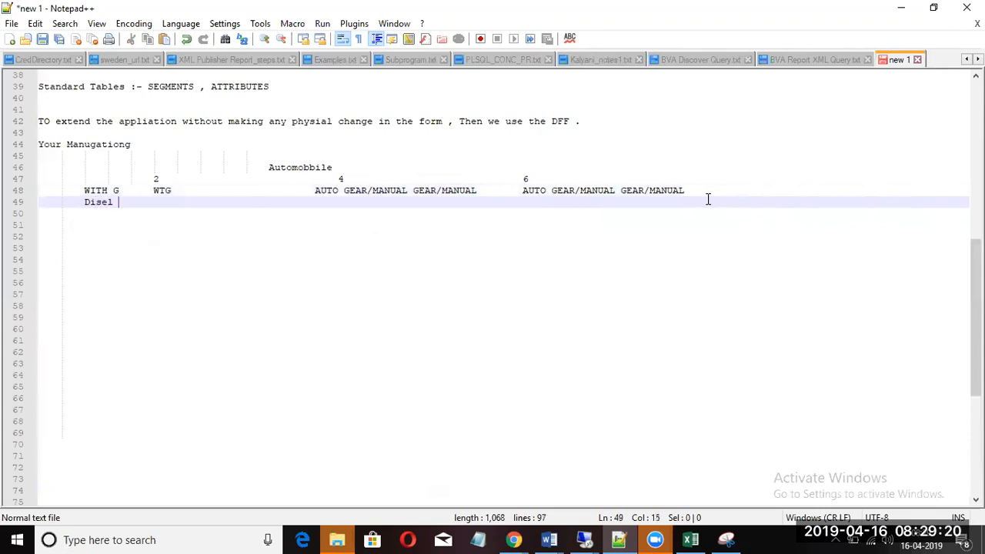
key(Tab)
key(Left)
key(Left)
text(/PERROL VARIEBENT)
key(Tab)
key(Tab)
key(Tab)
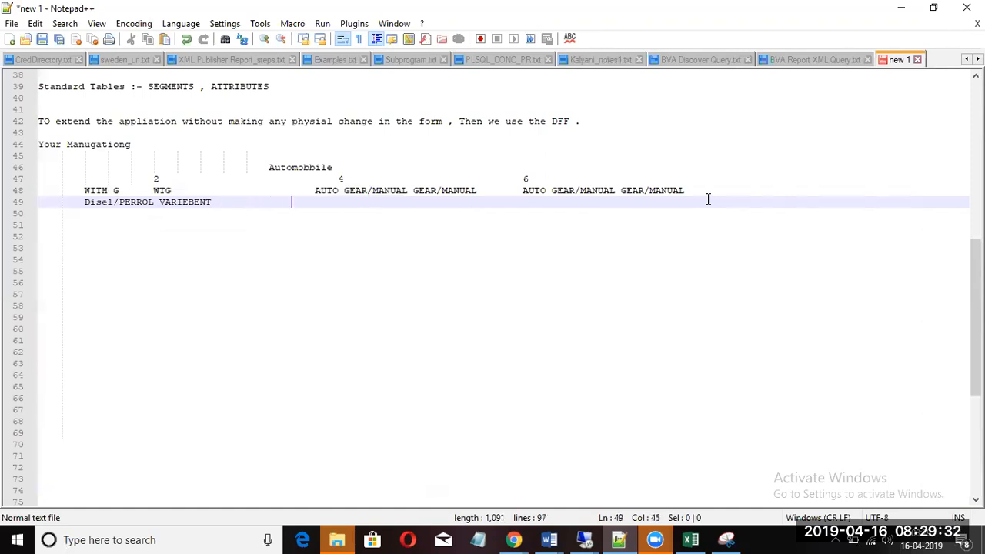
drag(209, 203, 141, 203)
click(154, 259)
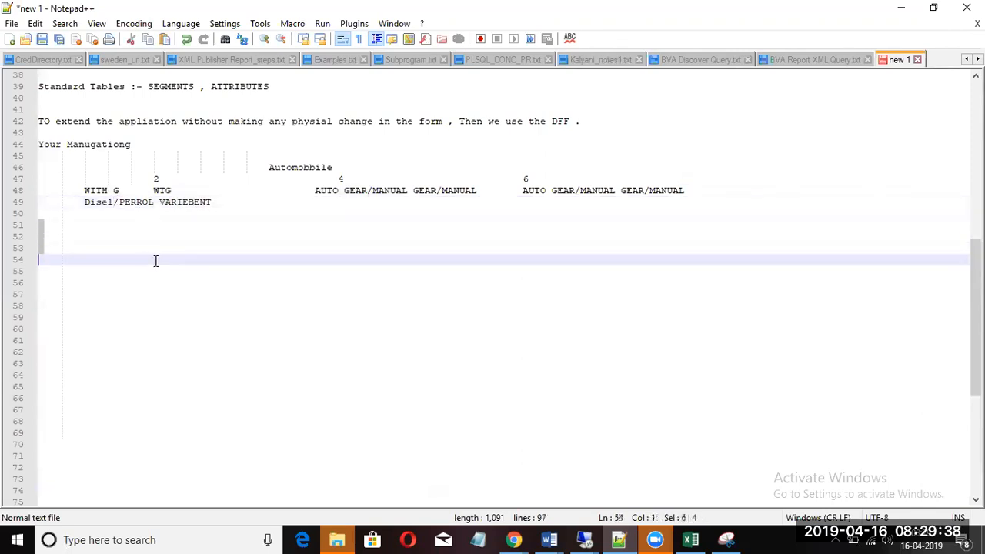
click(154, 269)
click(180, 249)
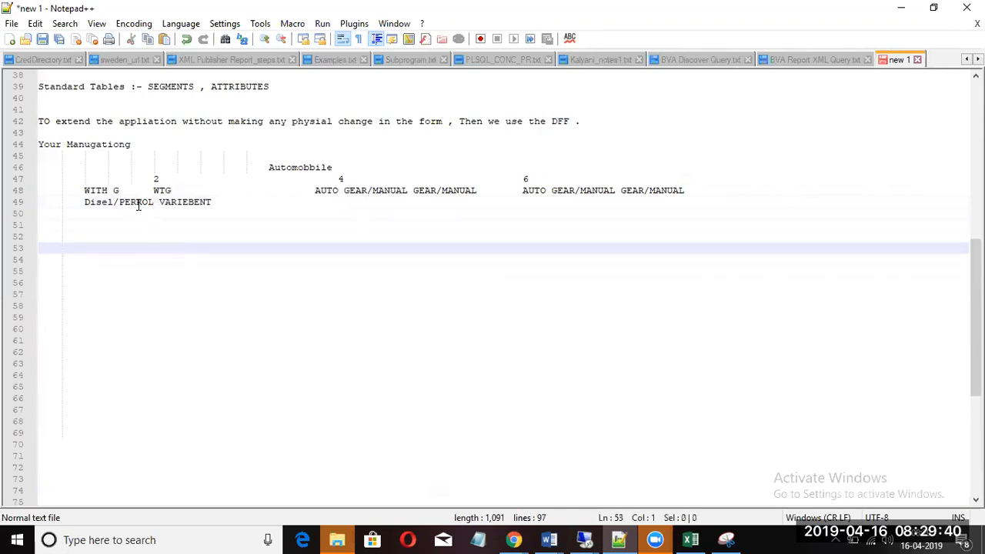
click(142, 202)
key(BackSpace)
key(BackSpace)
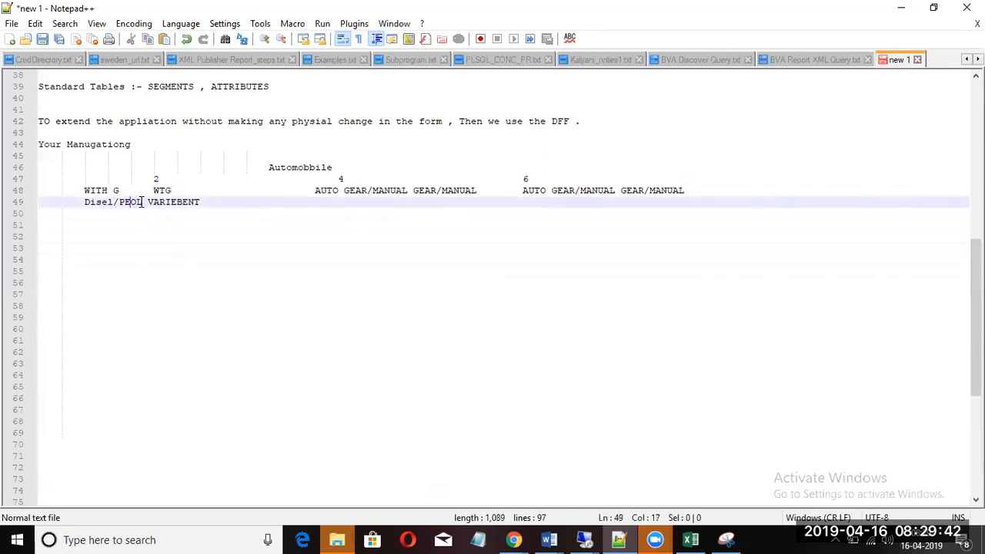
text(t)
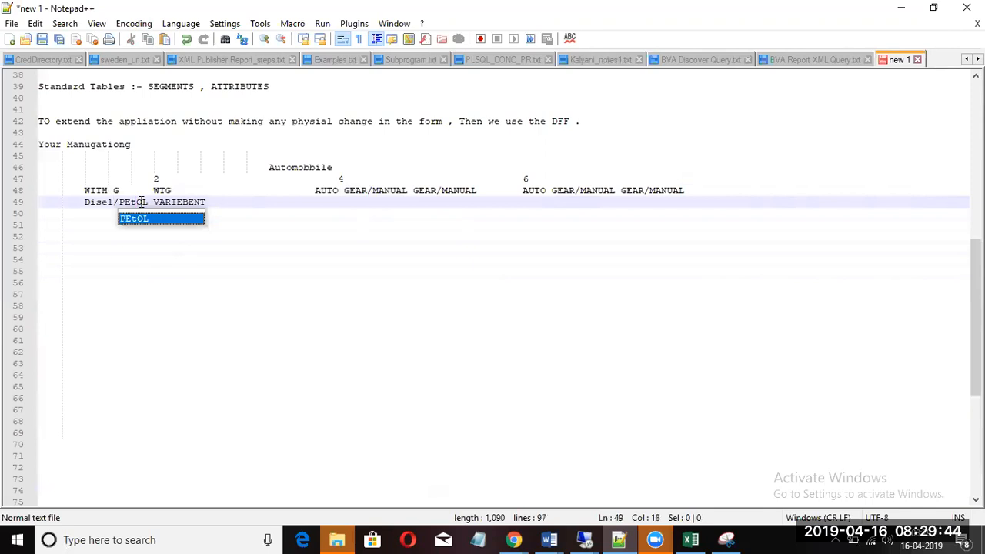
key(BackSpace)
key(BackSpace)
text(ETR)
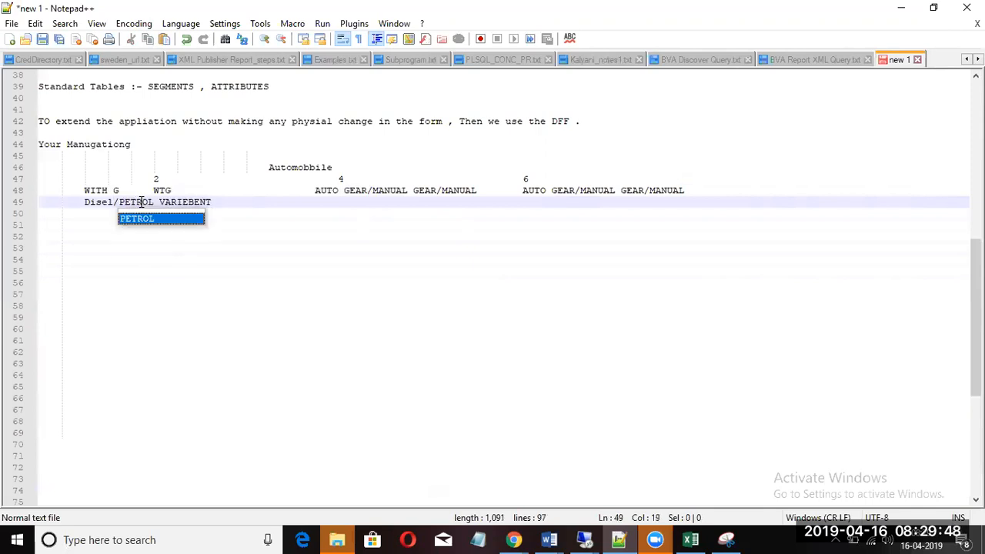
click(156, 246)
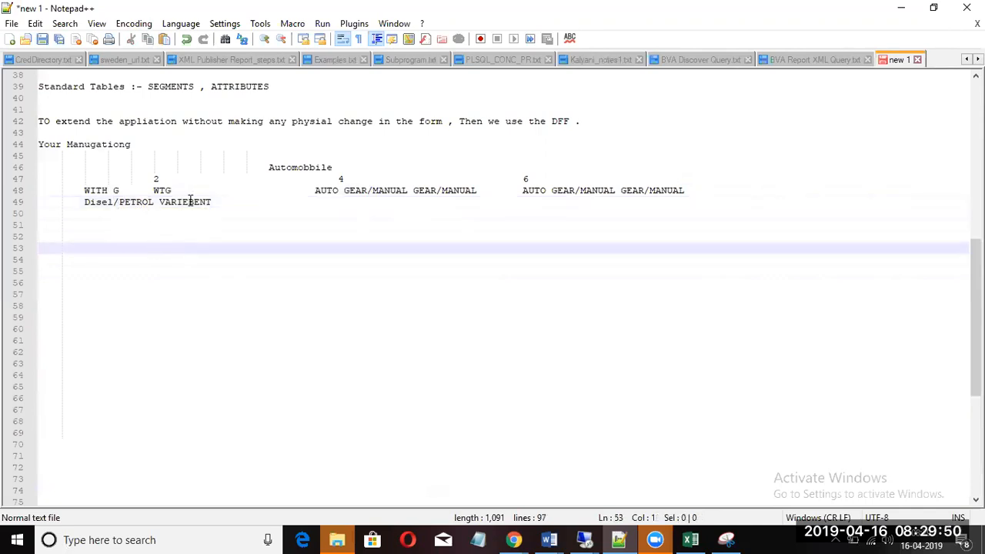
Step: Copy the fuel entry and paste it under the 4 and 6 wheel columns
drag(215, 202, 82, 202)
key(ctrl+c)
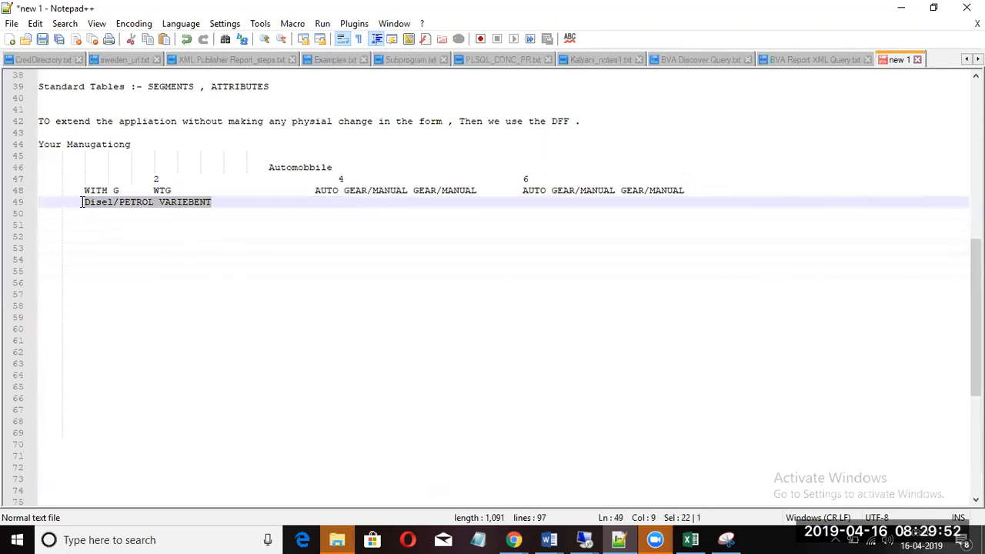
click(329, 201)
key(ctrl+v)
key(Tab)
key(Tab)
key(Tab)
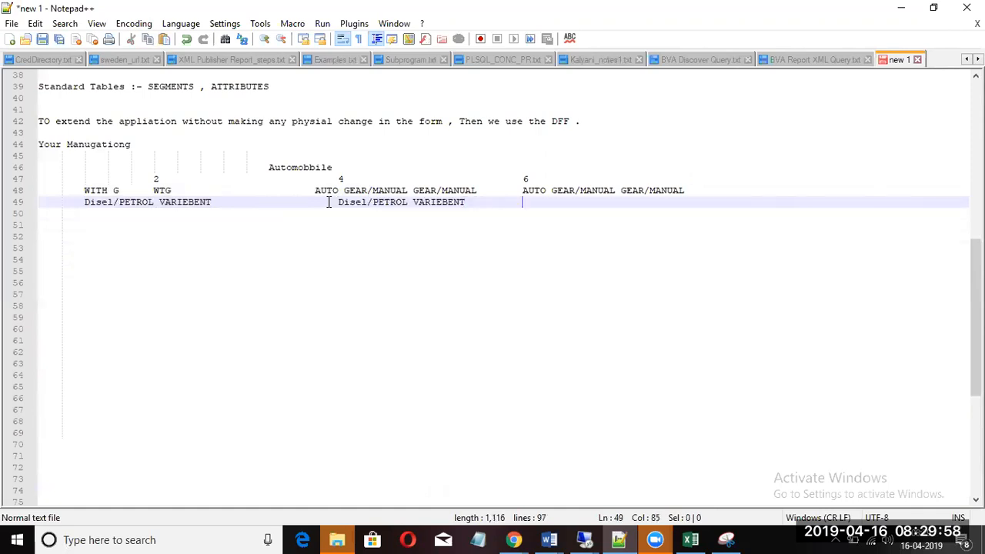
key(ctrl+v)
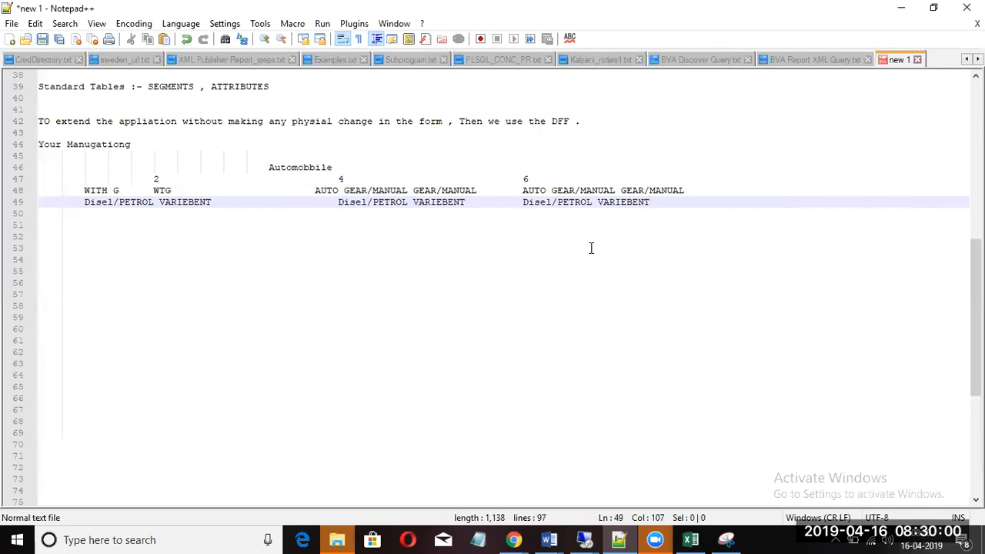
key(Return)
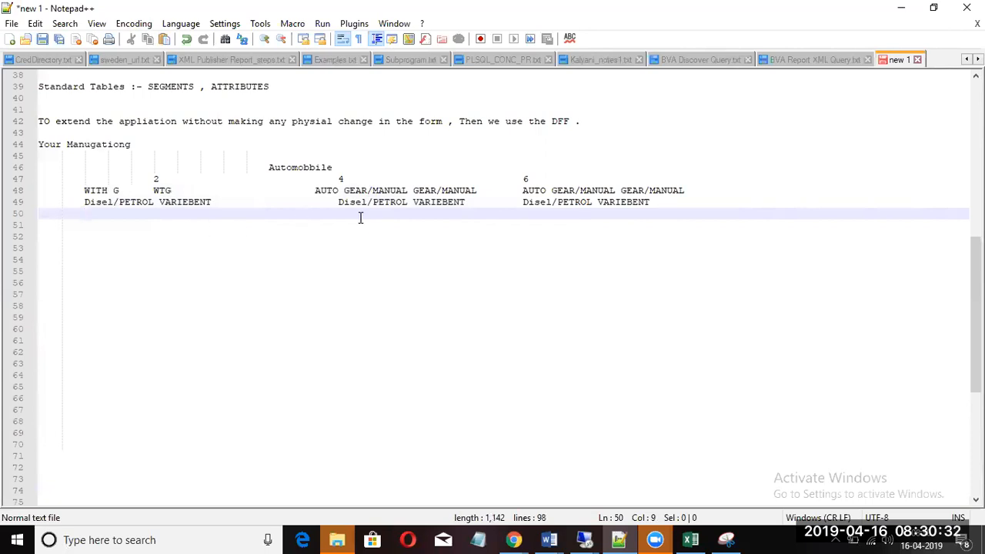
Step: Type 'HATCHBACK/SEDAN/SUV' on line 50 and 'TOP MODEL/MID/LOW Moedl' on line 51 under the 4 column
key(Tab)
key(Tab)
key(Tab)
key(Tab)
key(Tab)
key(Tab)
key(Tab)
key(Tab)
key(Tab)
key(Tab)
text(HATCHBACK.)
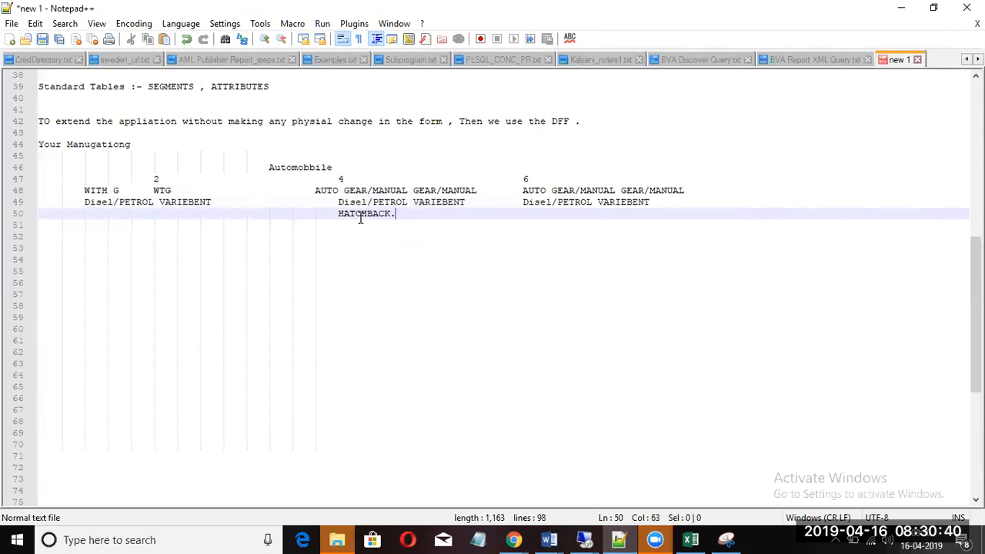
key(BackSpace)
text(/SEDAN/SU)
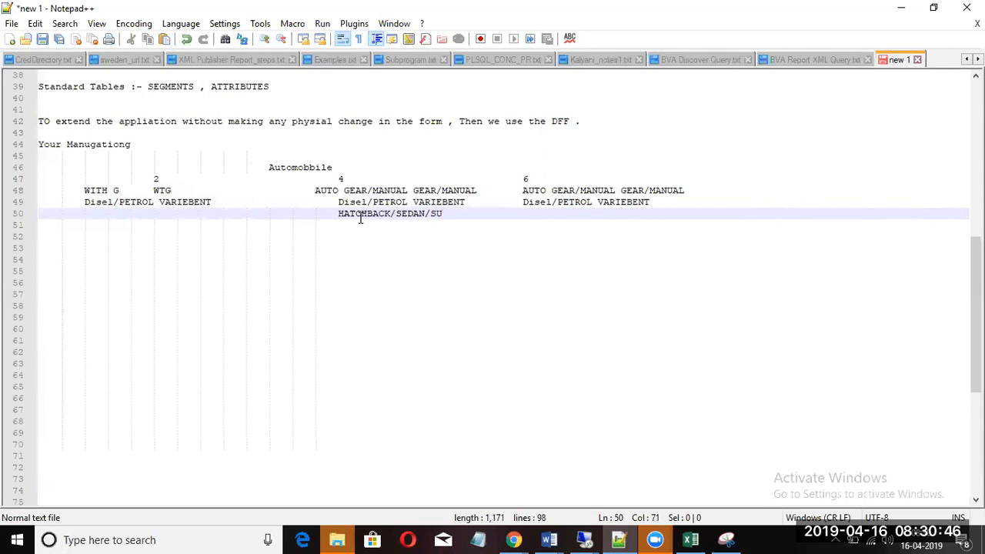
text(V)
key(Return)
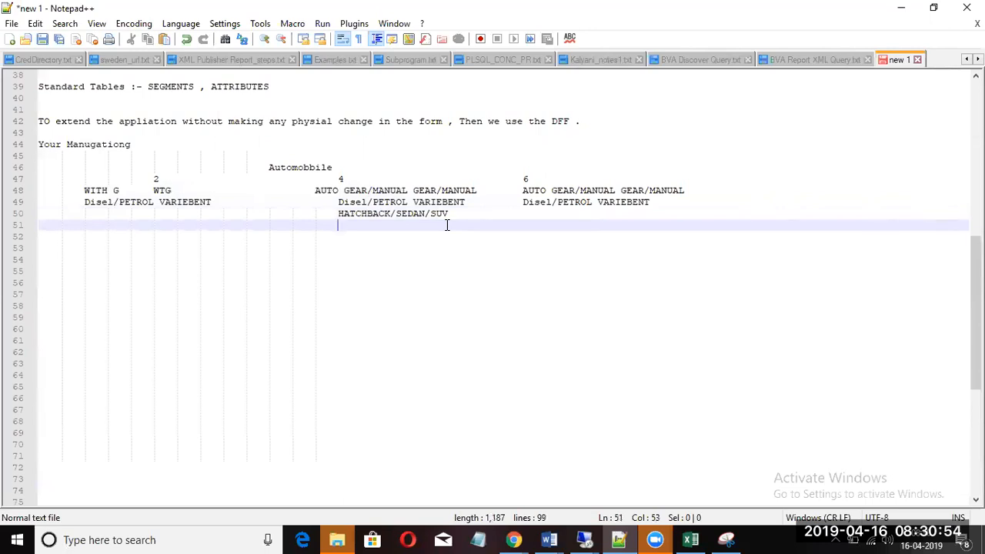
text(TOP)
text(E)
key(BackSpace)
text(MO)
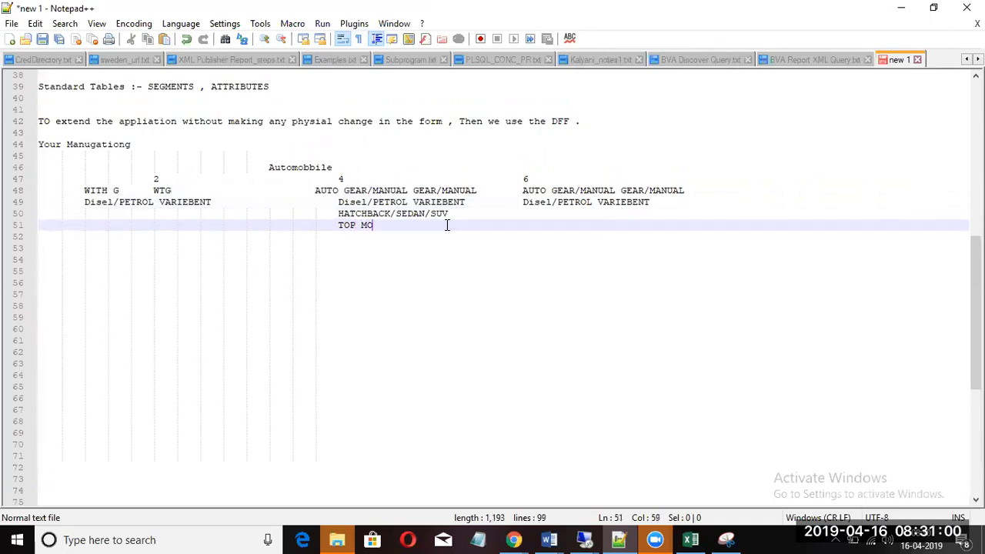
text(DEL/MID/H)
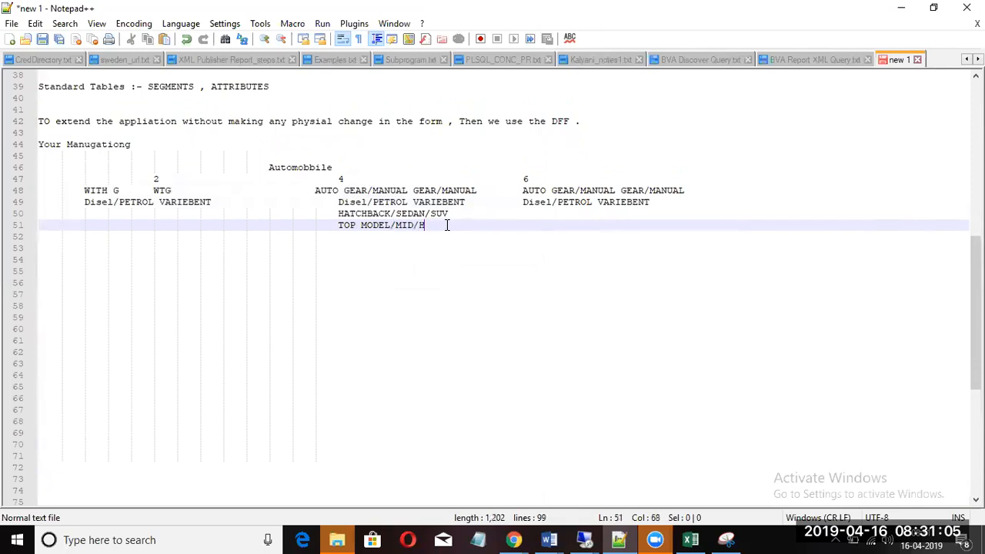
key(BackSpace)
text(LOW Moedl)
click(89, 215)
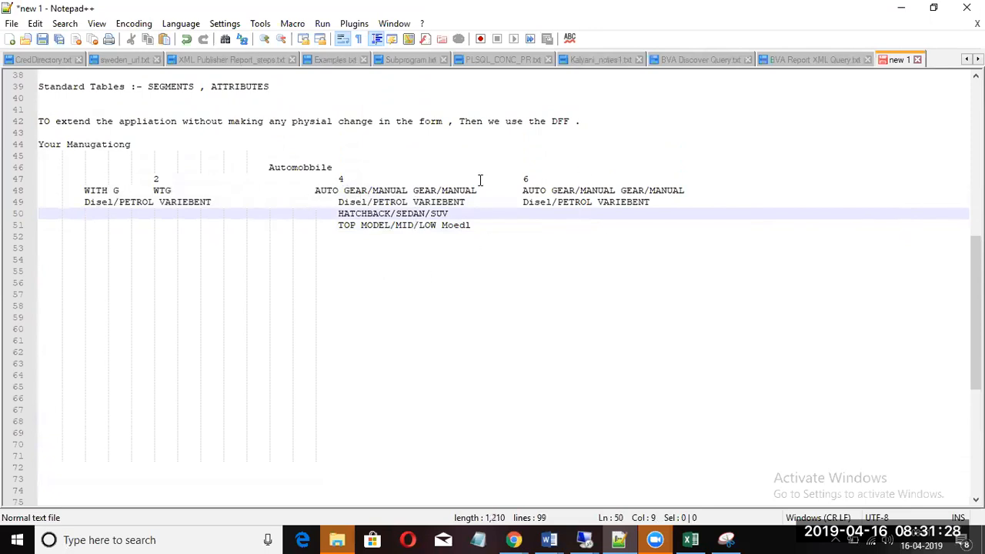
Step: Append SEGMENT2, SEGMENT3 and SEGMENT 4 labels to the ends of lines 47–49
click(584, 177)
key(Tab)
key(Tab)
key(Tab)
key(Tab)
key(Tab)
key(Tab)
key(Tab)
key(Tab)
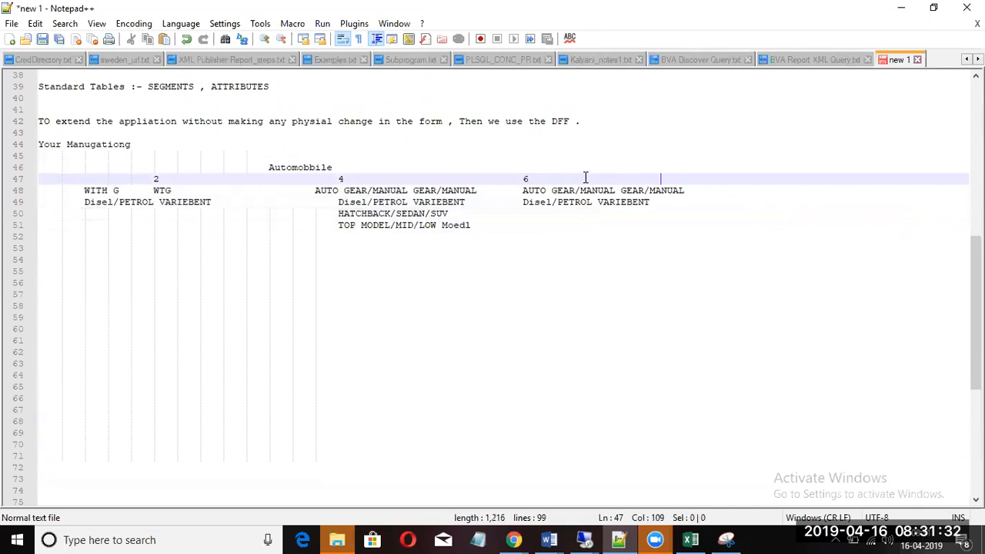
text(SE)
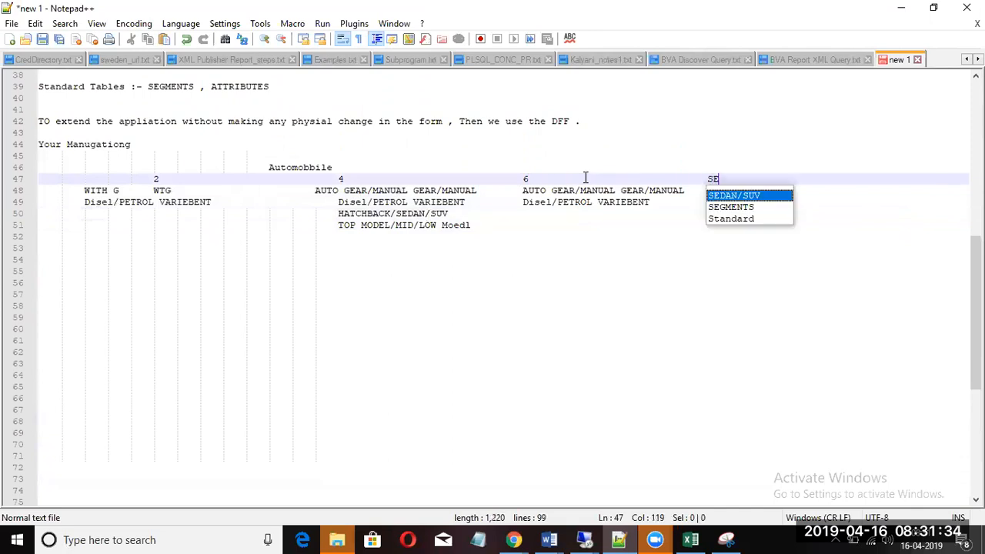
text(GMENT2)
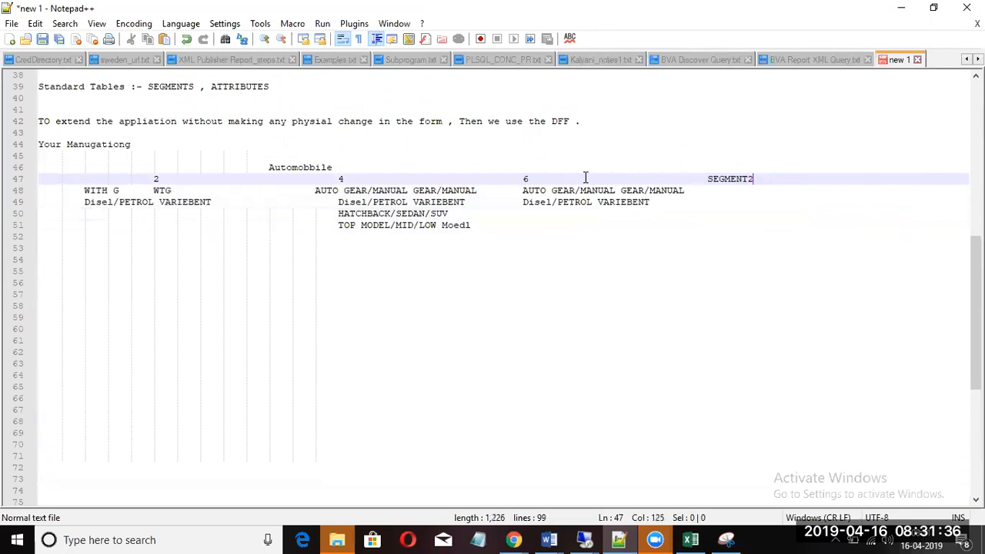
click(695, 192)
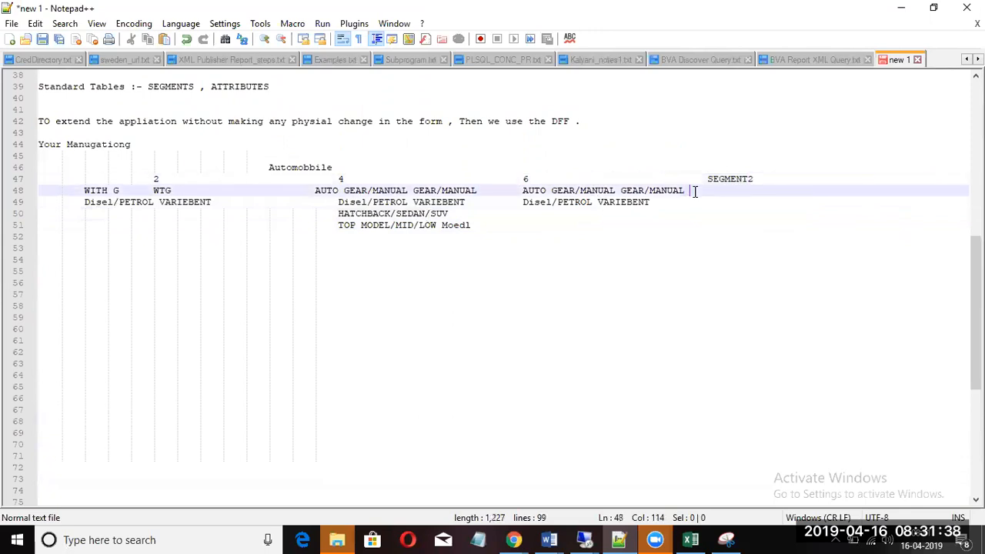
text(SEGMENT)
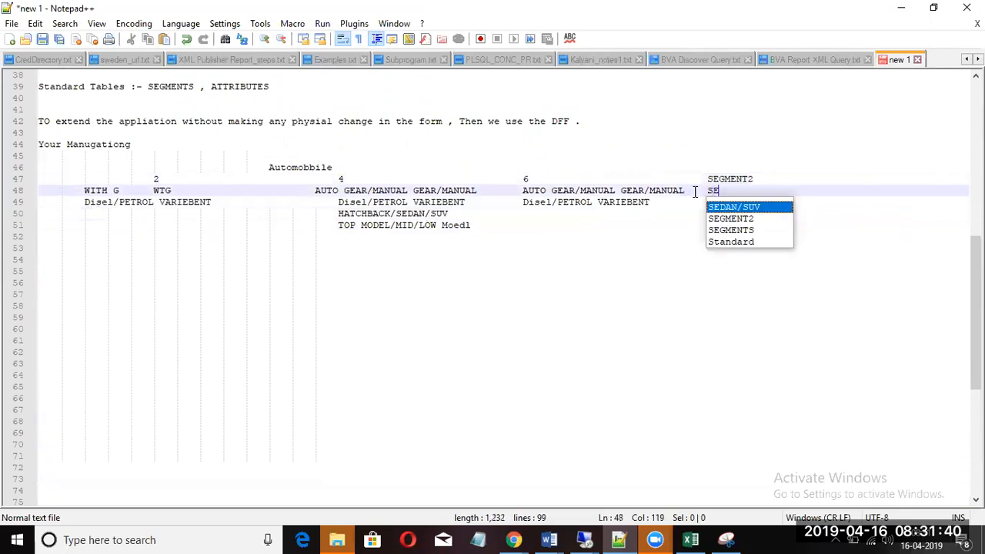
text(3)
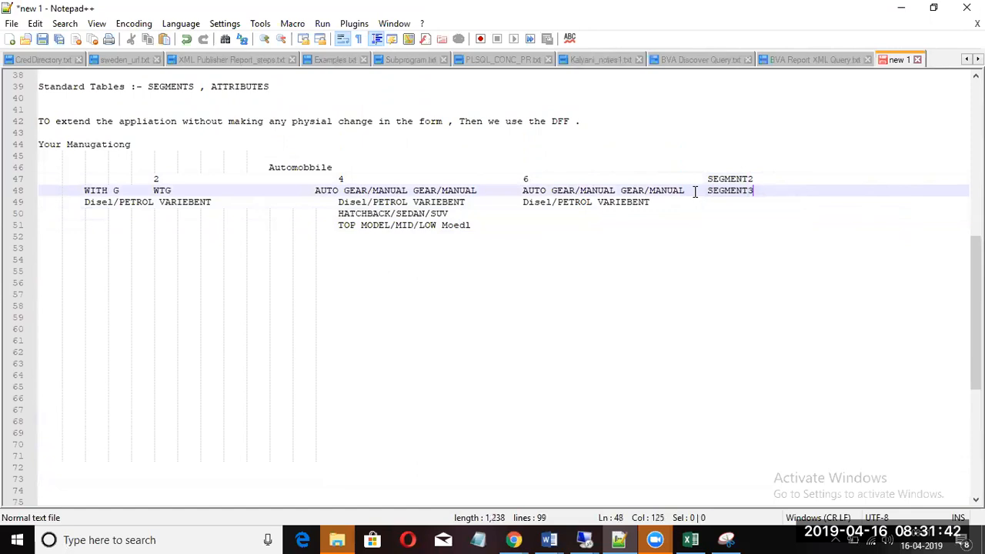
click(668, 201)
key(Tab)
key(Tab)
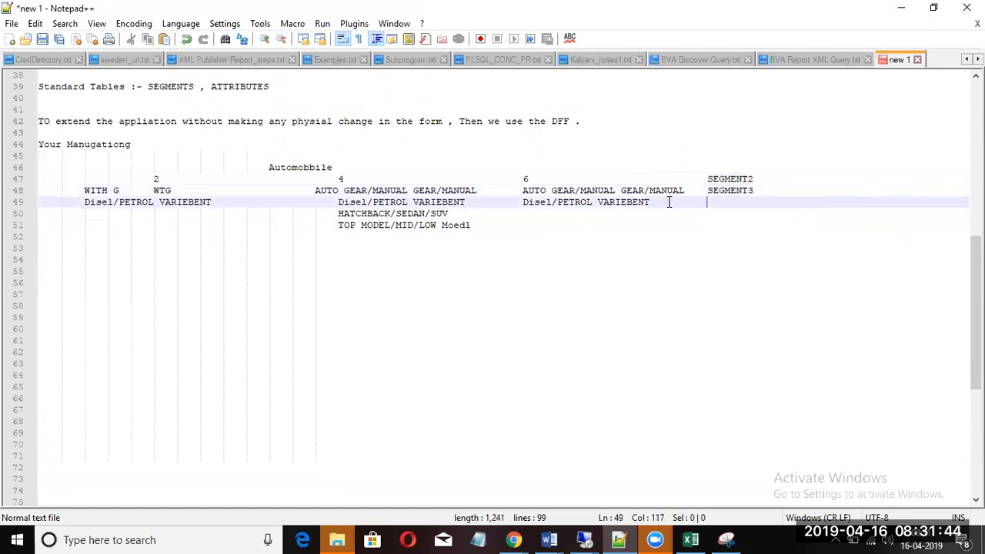
text(SEGMEN)
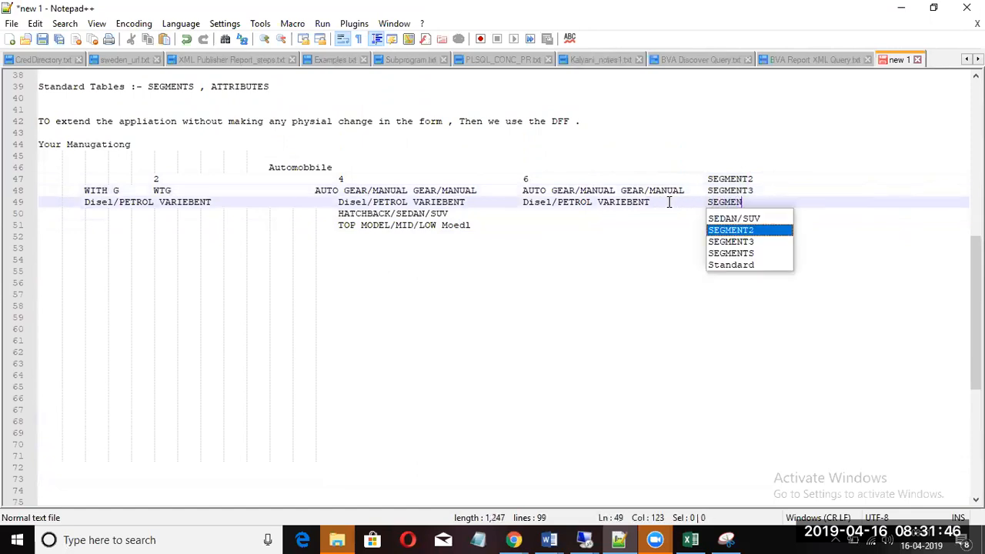
text(T 4)
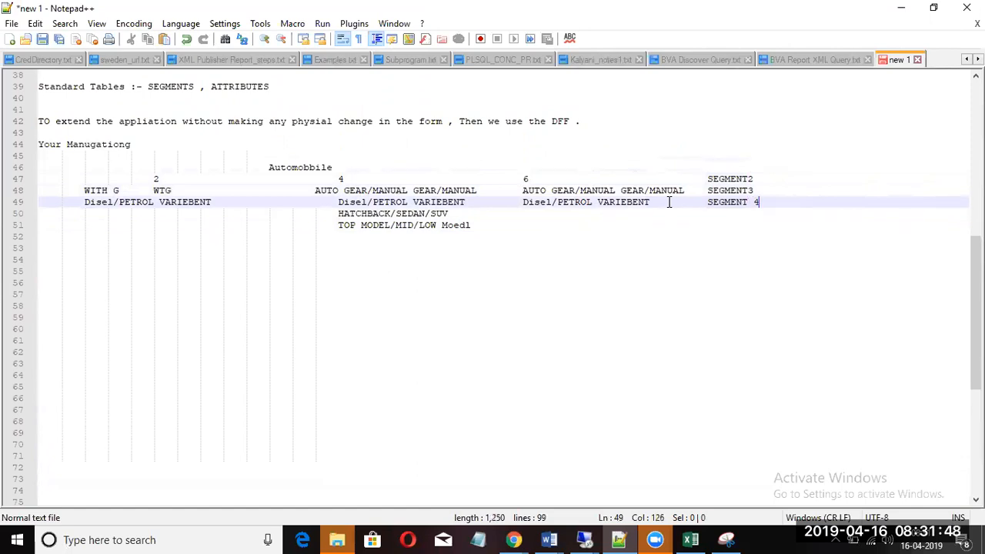
Step: Label line 50 with SEGMENT5, aligned under SEGMENT 4
click(532, 217)
key(Tab)
key(Tab)
key(Tab)
key(Tab)
key(Tab)
key(Tab)
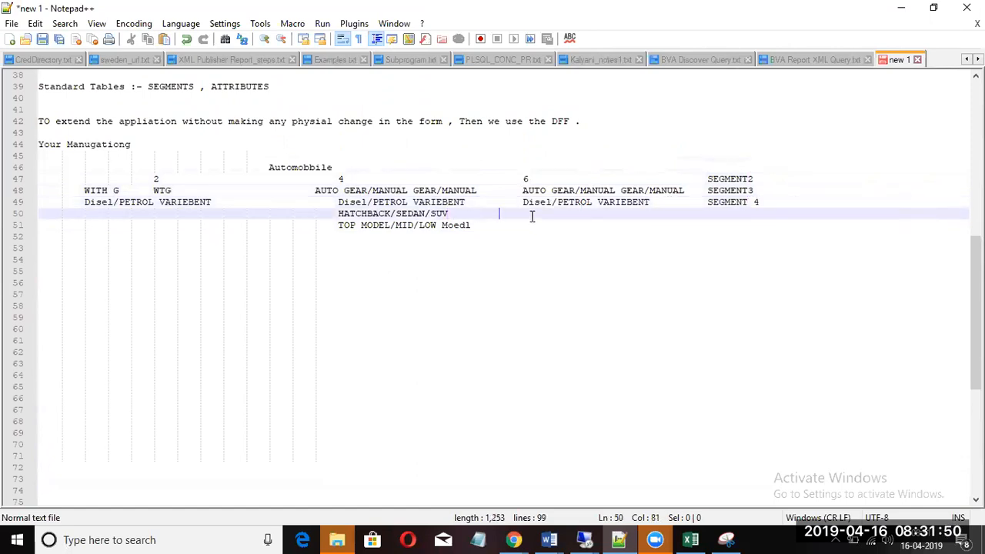
key(Tab)
key(Tab)
text(SEG)
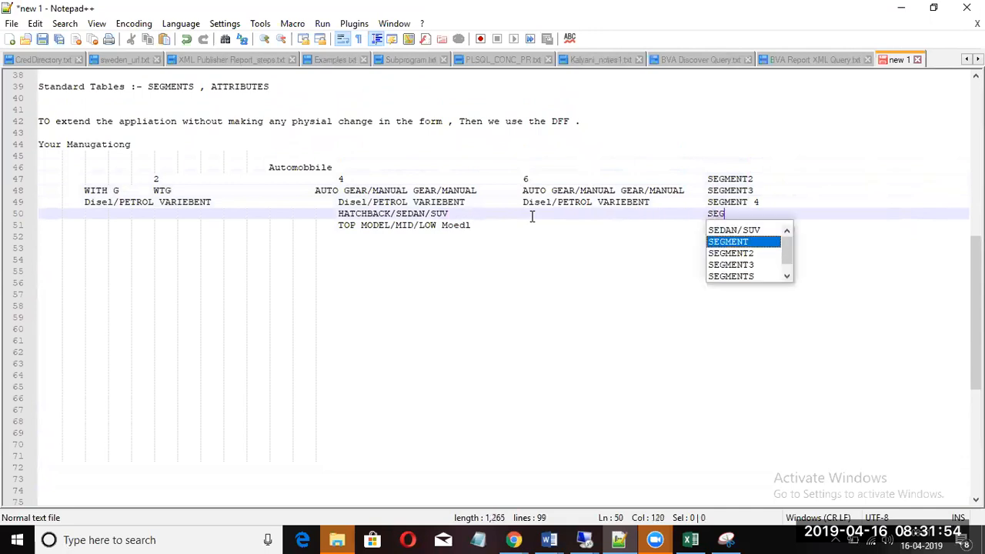
key(Return)
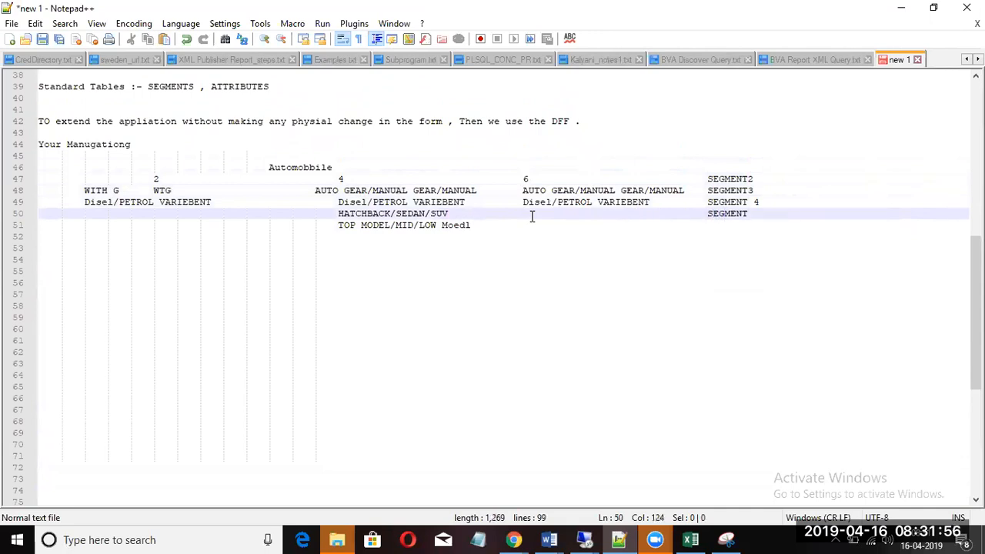
text(5)
Step: Label line 51 with SEGMENT6, removing the stray 5 and aligning it with the column
click(481, 224)
key(Tab)
key(Tab)
key(Tab)
key(Tab)
key(Tab)
key(Tab)
key(Tab)
key(Tab)
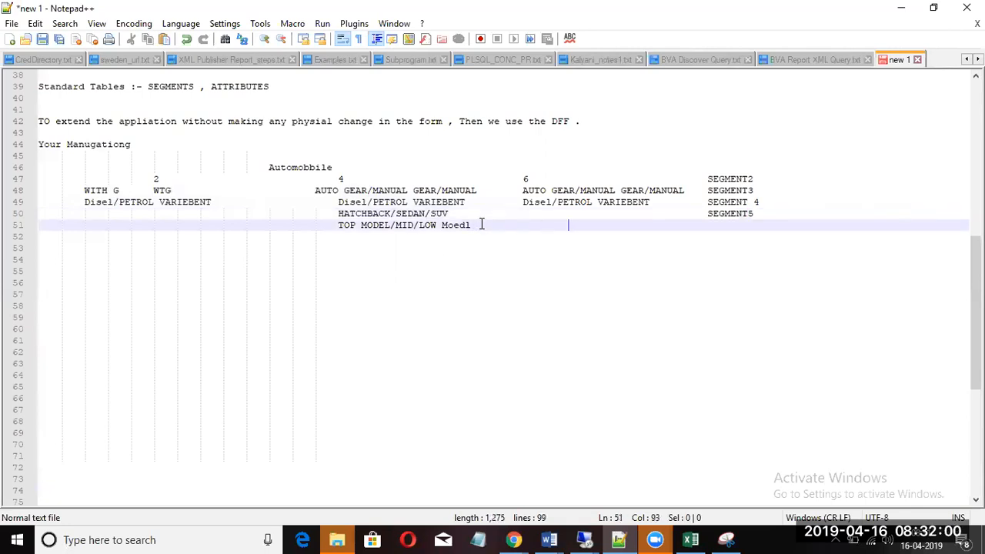
key(Tab)
text(S)
key(Down)
key(Return)
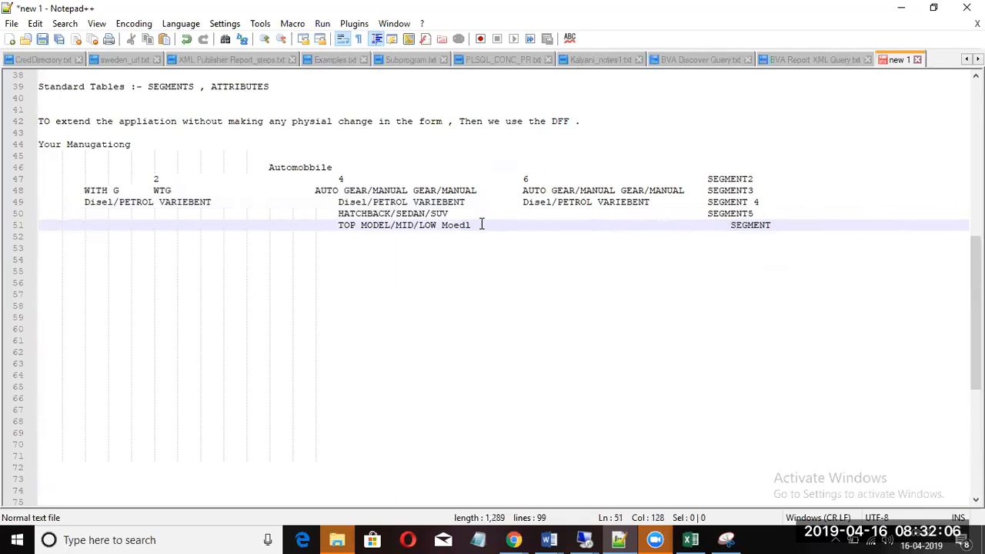
text(56)
click(777, 224)
key(BackSpace)
click(730, 226)
key(BackSpace)
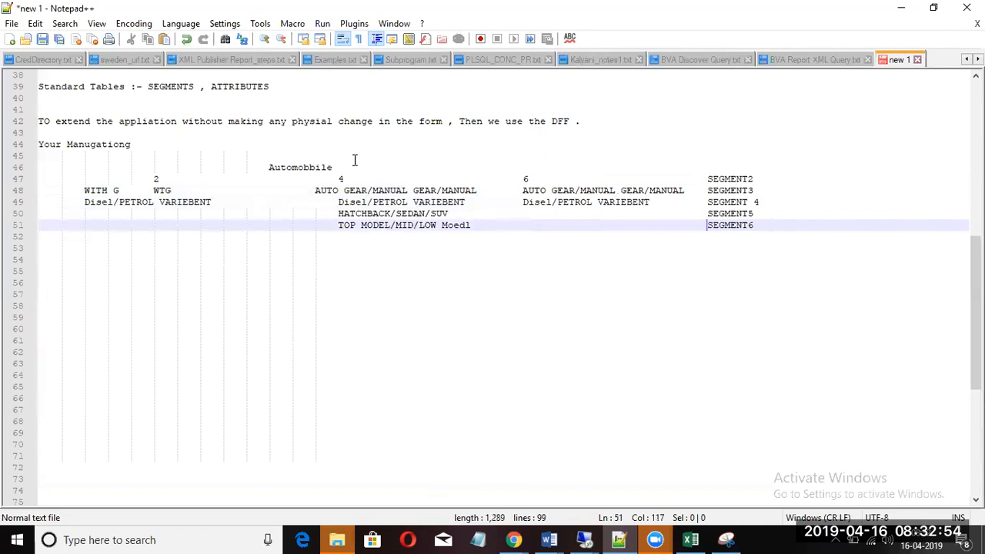
click(762, 224)
key(Return)
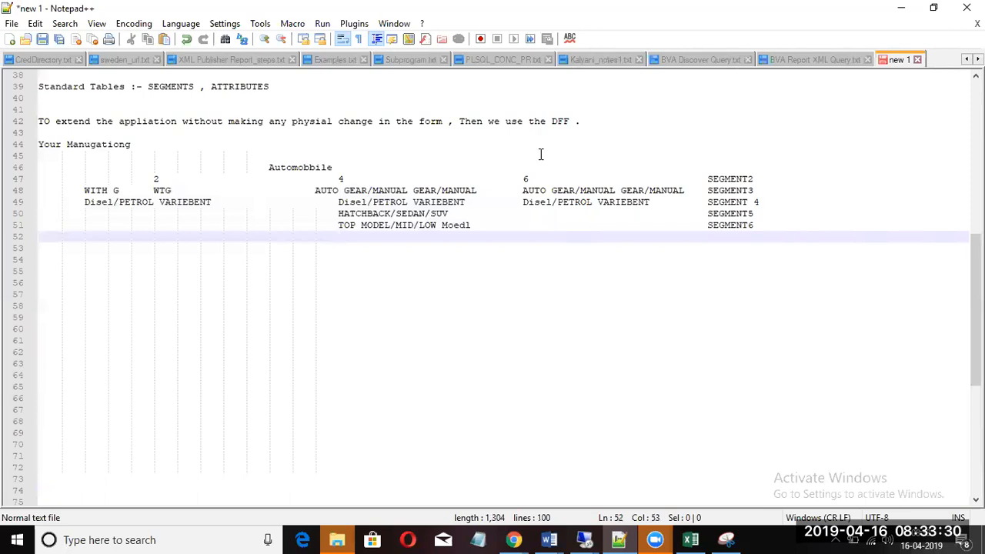
Step: Add blank lines below the segment table and type the heading 'DFF :-' on line 55
key(Left)
key(Left)
key(Left)
key(Left)
key(Left)
key(Left)
key(Left)
key(Left)
key(Left)
key(Left)
key(Left)
key(Left)
key(Return)
key(Return)
key(Return)
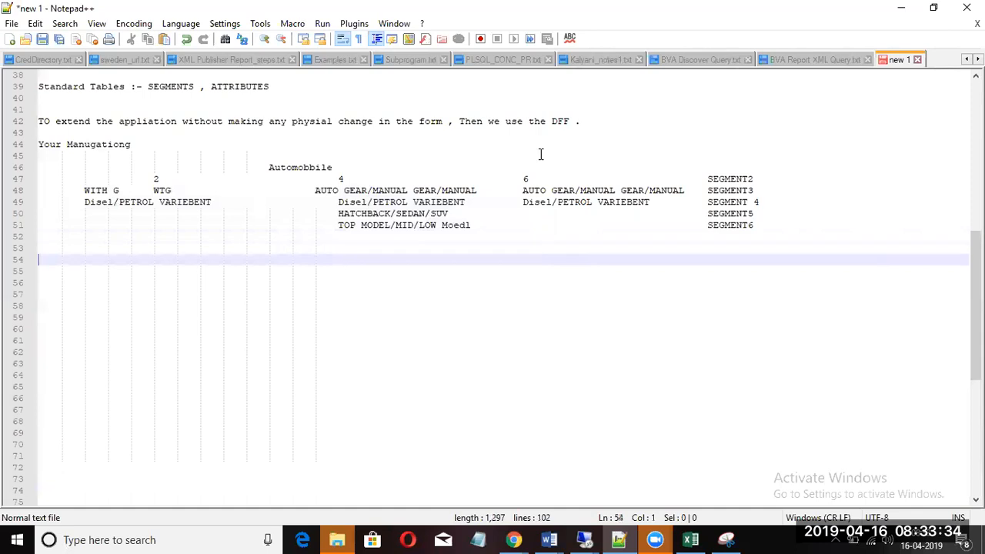
text(DFF)
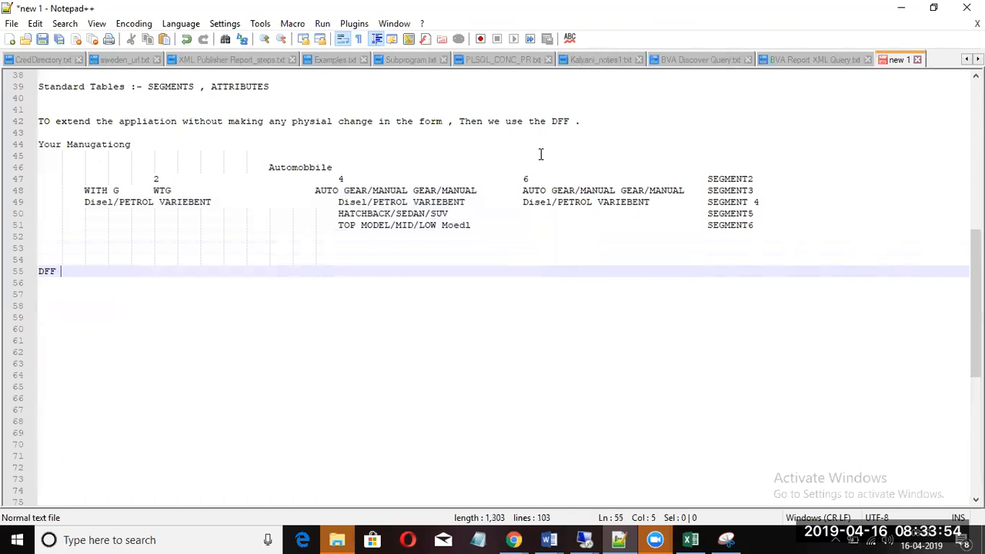
text(:-)
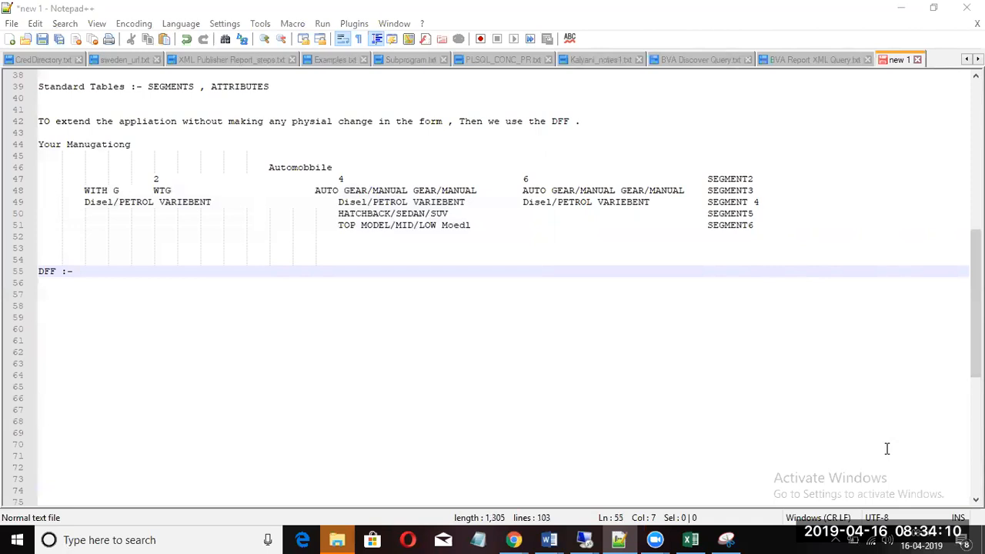
click(92, 314)
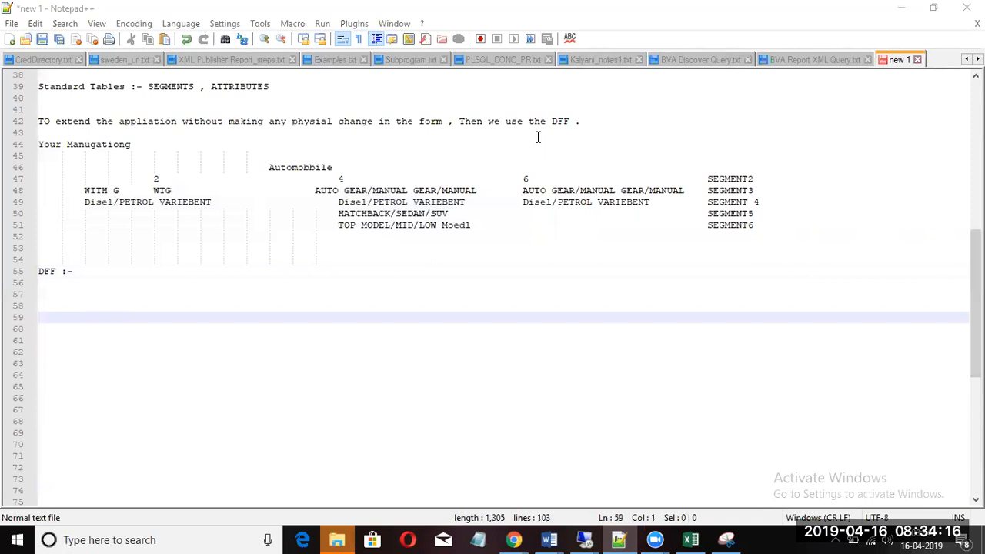
click(91, 273)
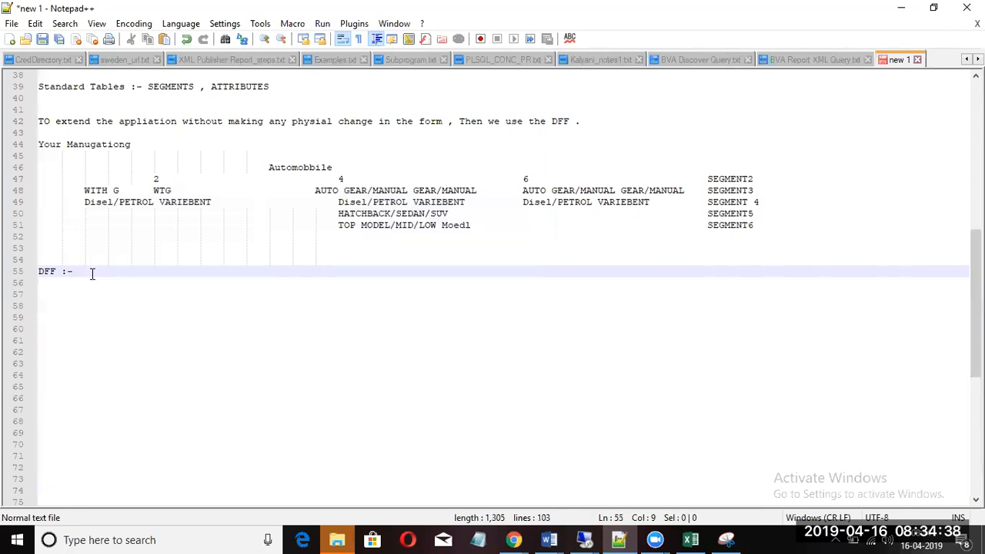
Step: Add the remark 'Mostly it will diabled' after 'DFF :-', cancelling the Save As dialog
text(Mo)
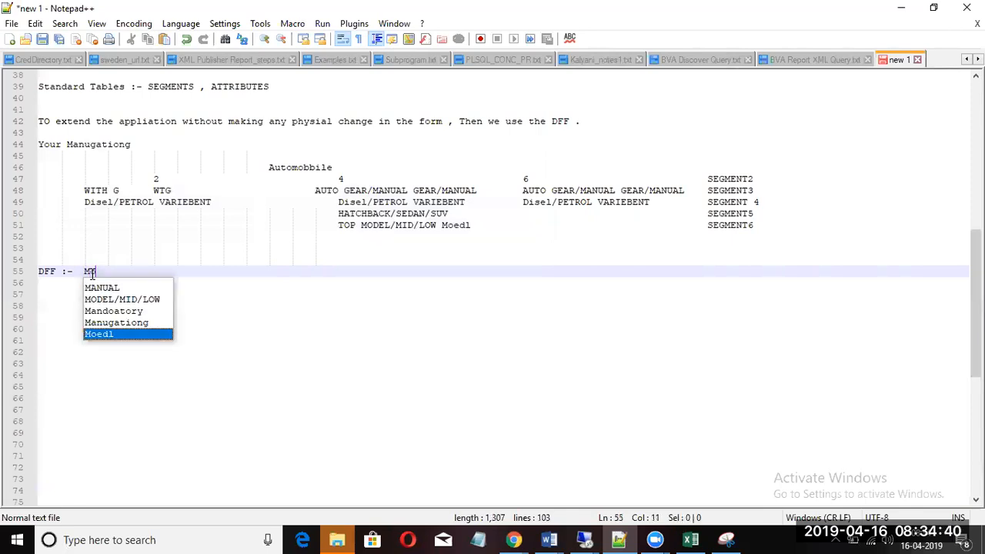
text(stly it)
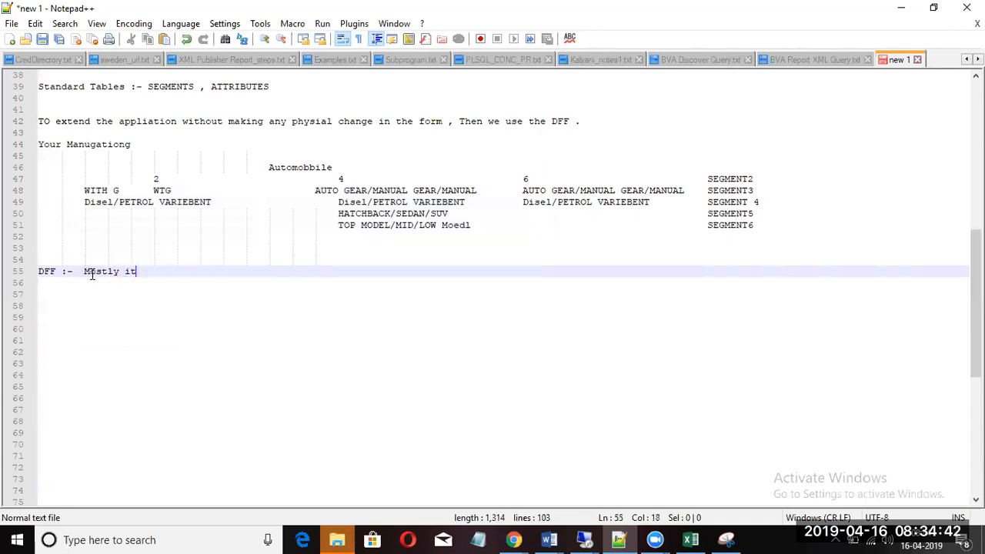
text( will diables)
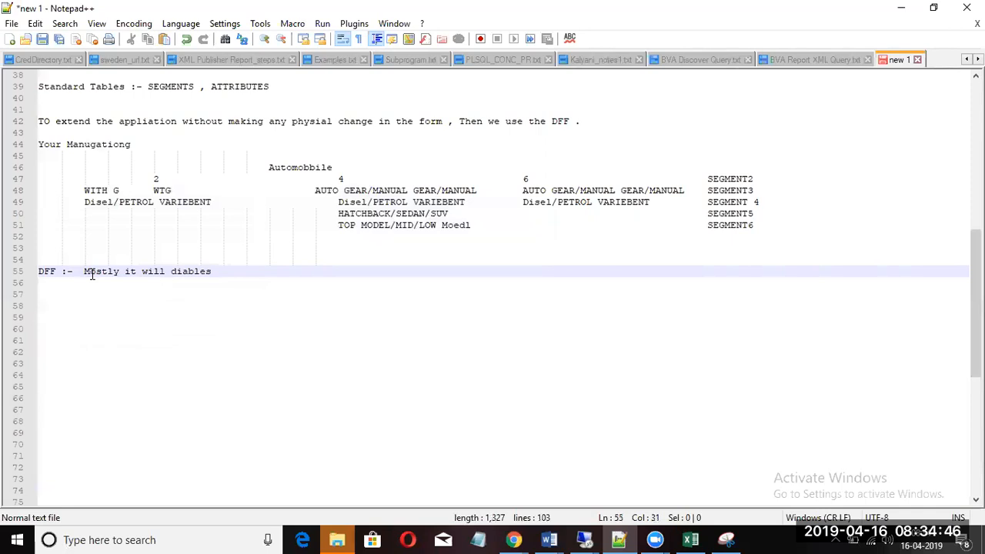
key(BackSpace)
text(d)
key(Return)
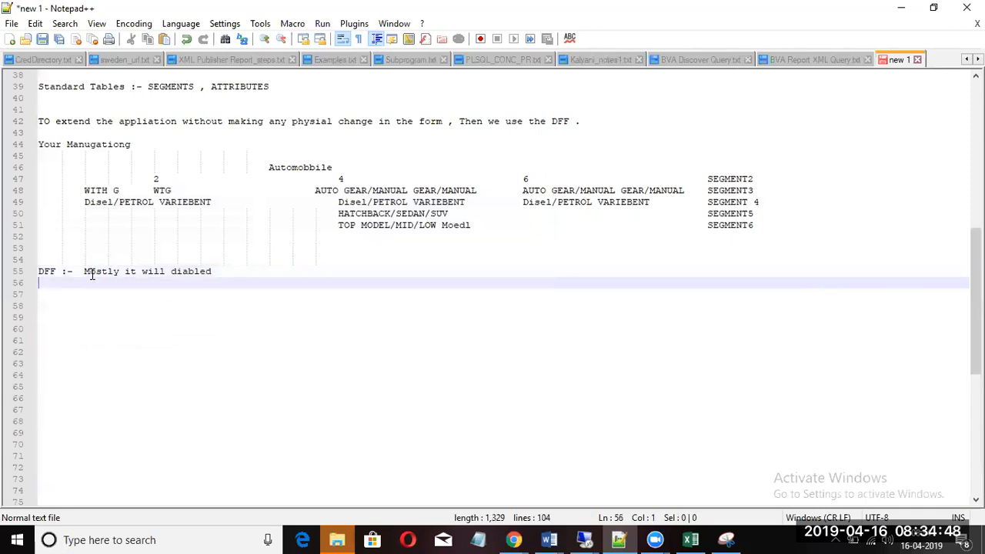
key(ctrl+s)
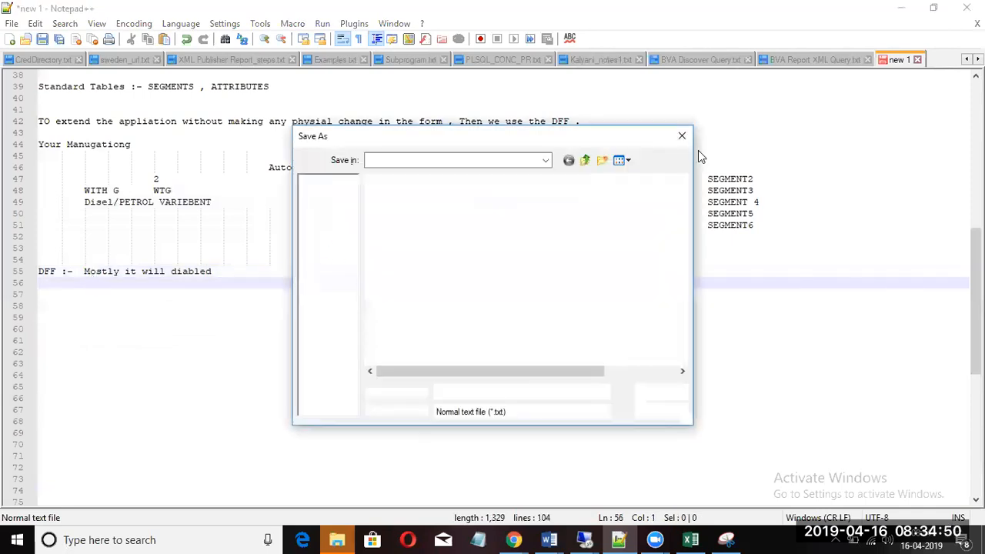
click(683, 137)
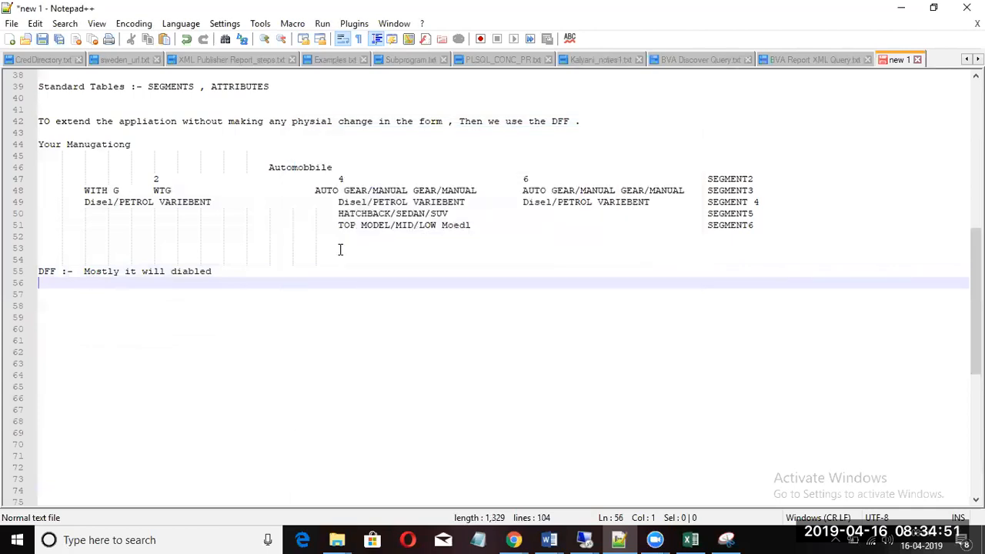
click(262, 269)
Step: Type a 'Diff KFF and DFF' heading with a first numbered point '1>' below it
key(Return)
key(Return)
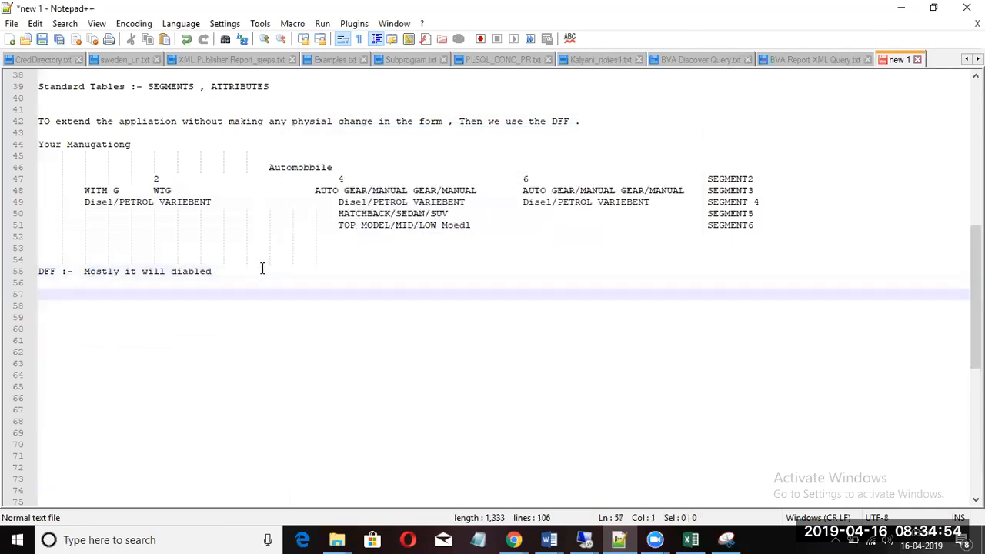
text(Diff KFF and )
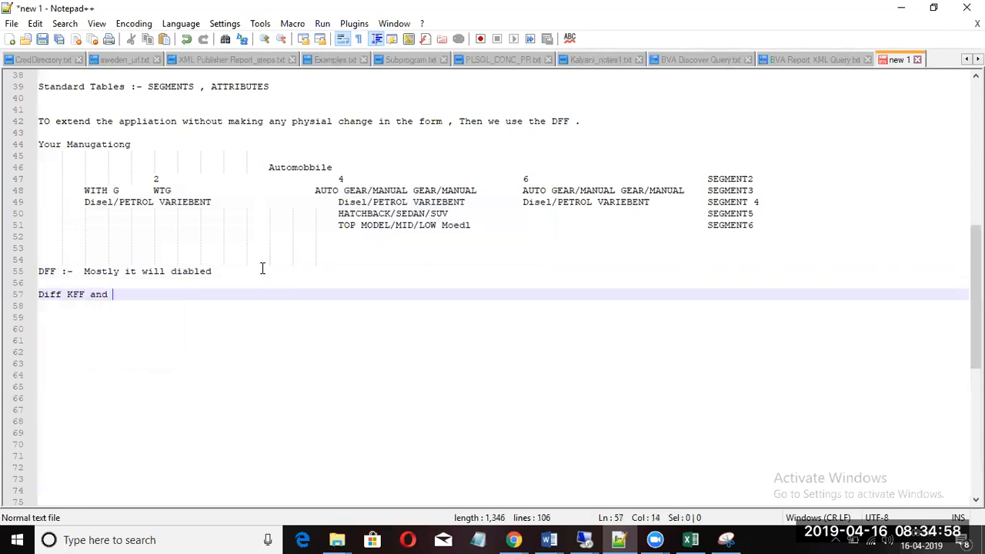
text(DFF)
key(Return)
key(Return)
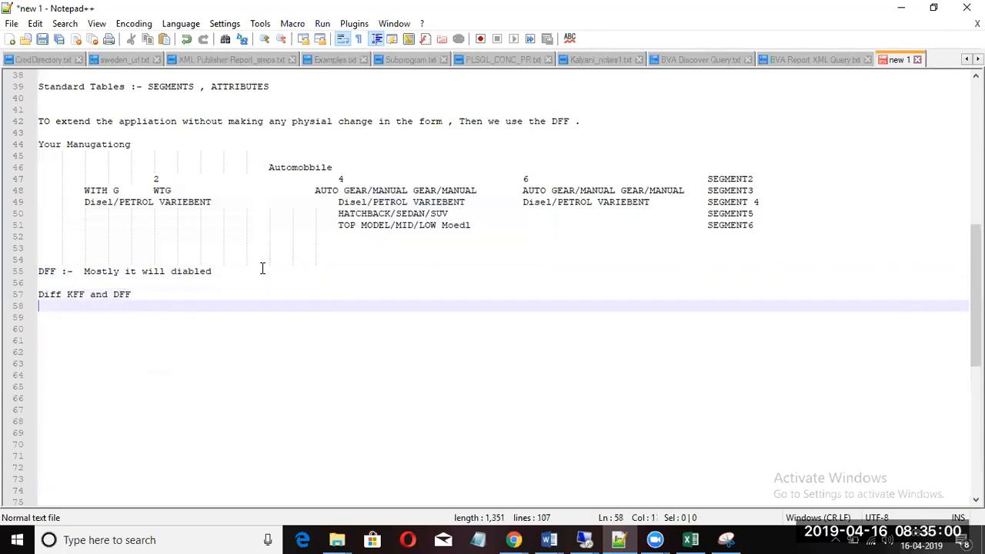
text(1>)
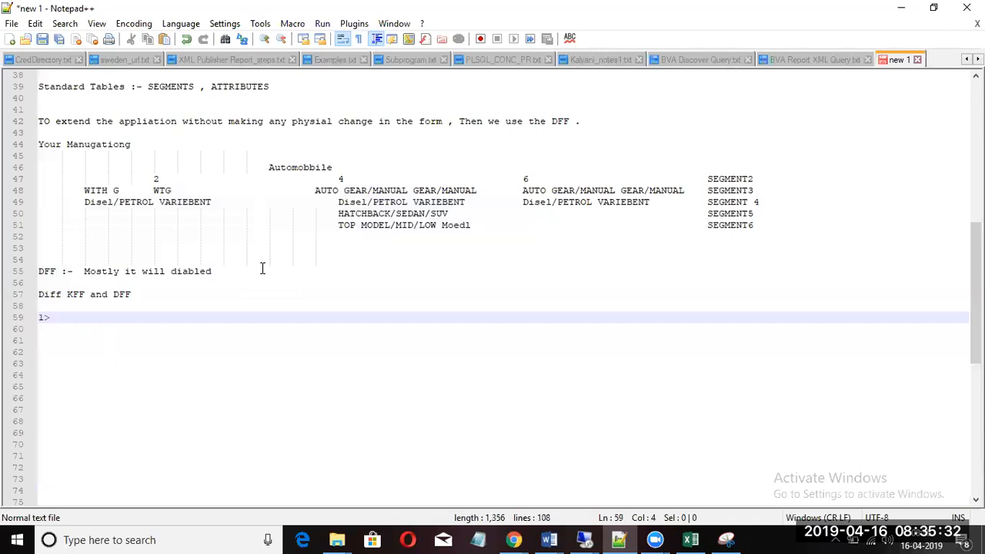
key(Return)
key(Return)
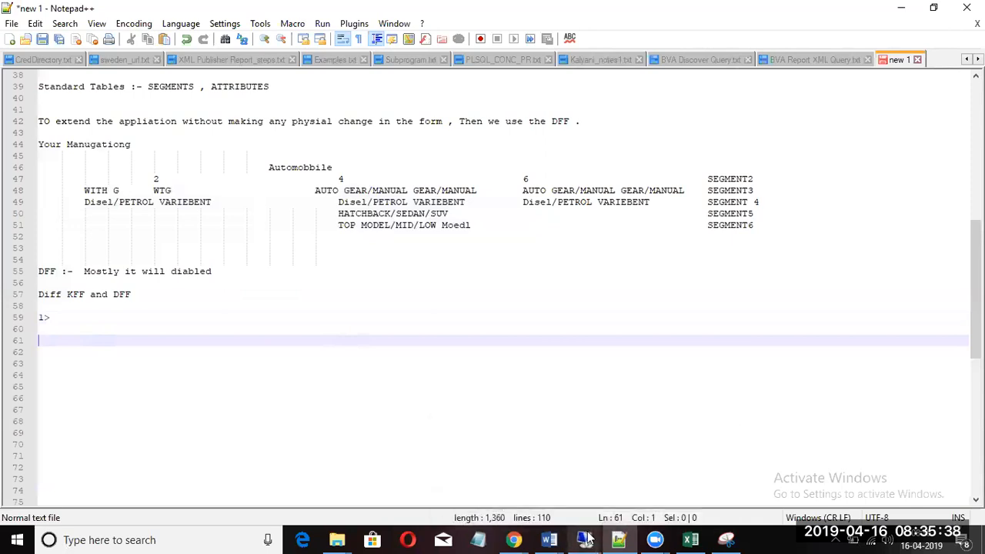
Step: Switch from Toad to the remote desktop session and bring Firefox's Oracle Applications login page forward
mouse_move(585, 537)
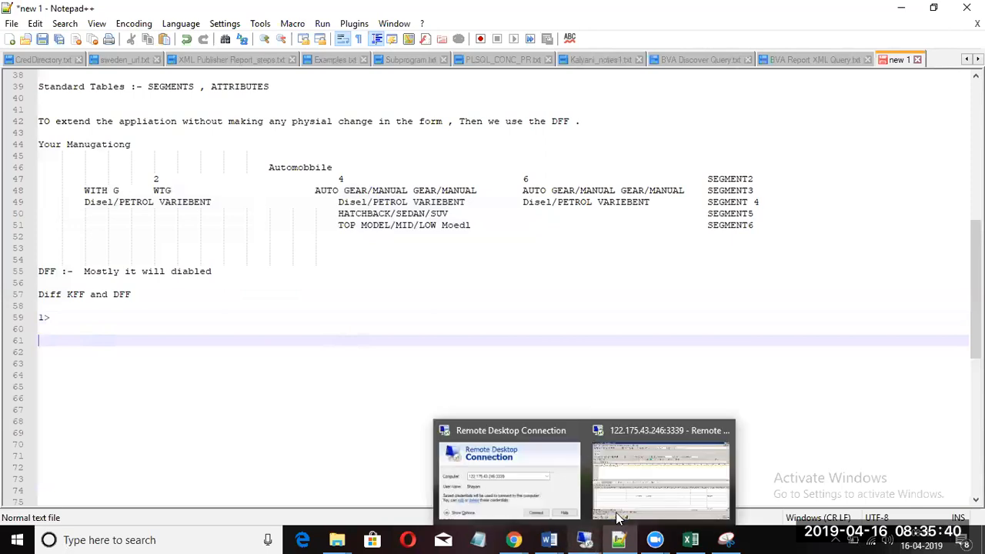
click(637, 501)
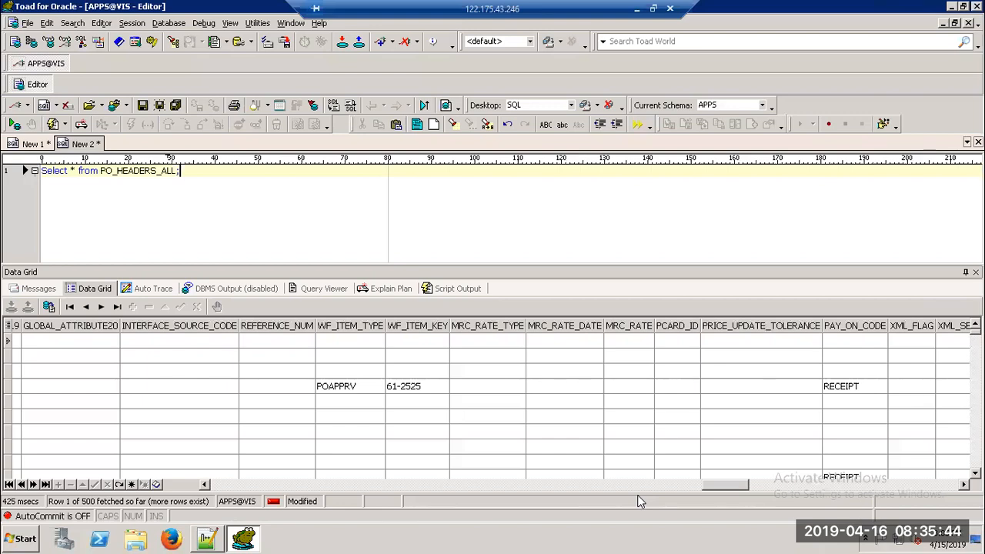
click(171, 541)
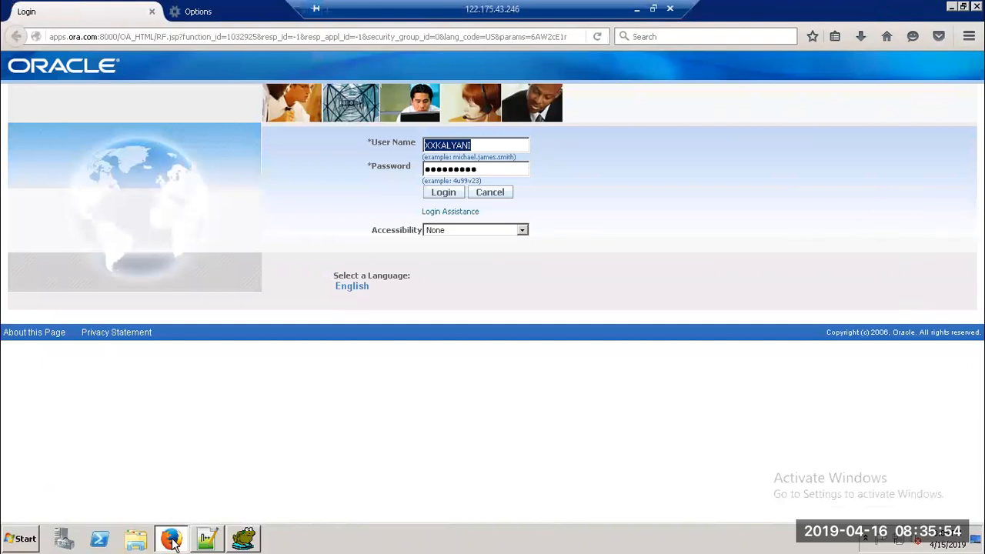
Step: Log in and launch Funds Available from the Purchasing, Vision Operations (USA) menu
click(445, 194)
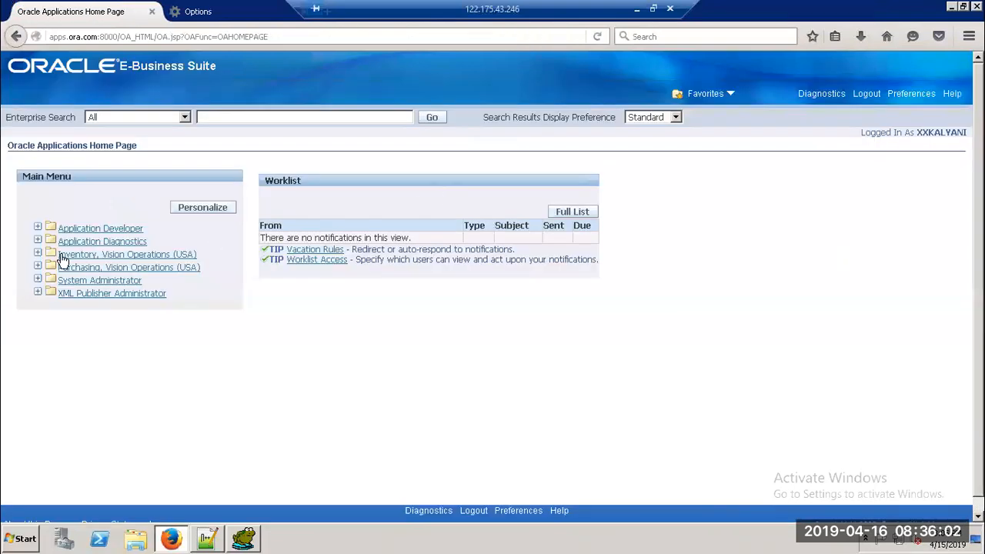
click(105, 270)
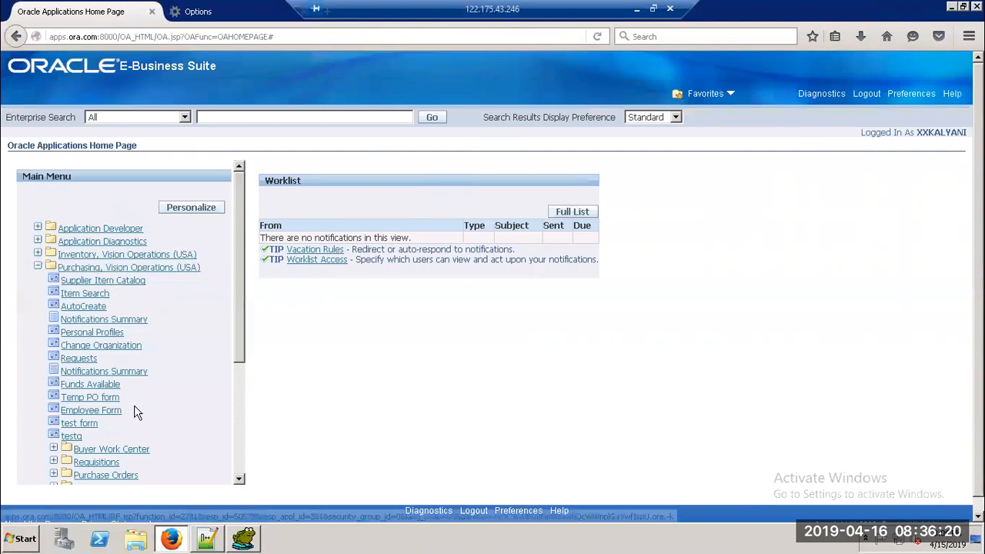
click(96, 387)
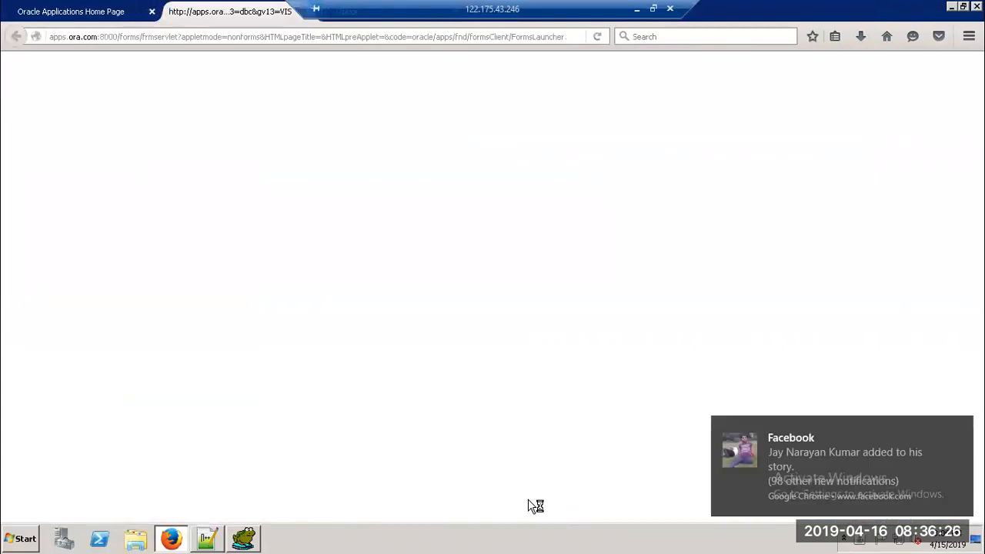
Step: Dismiss the notification and Find Accounts to show the inquiry for CORP BUD 2006-9, Jan-06
click(959, 427)
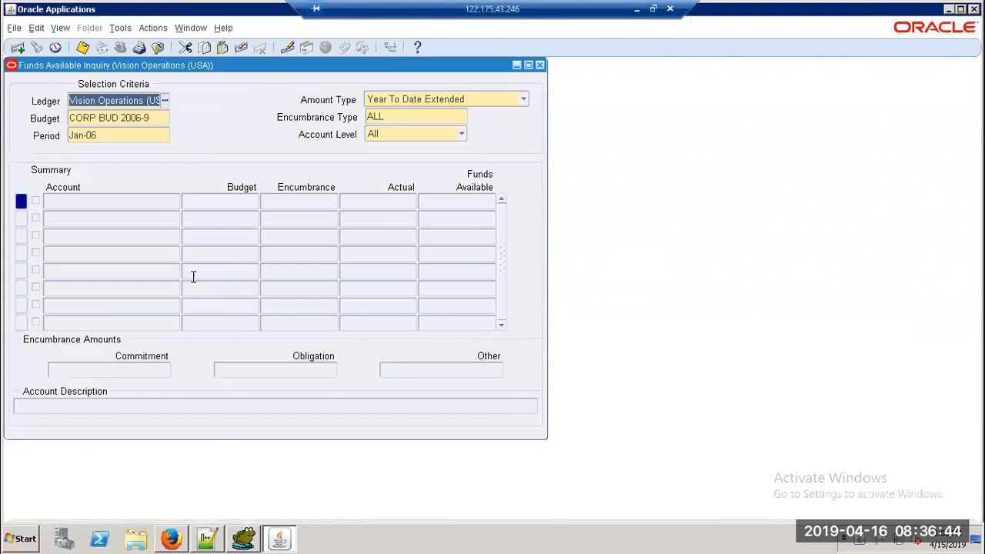
click(23, 217)
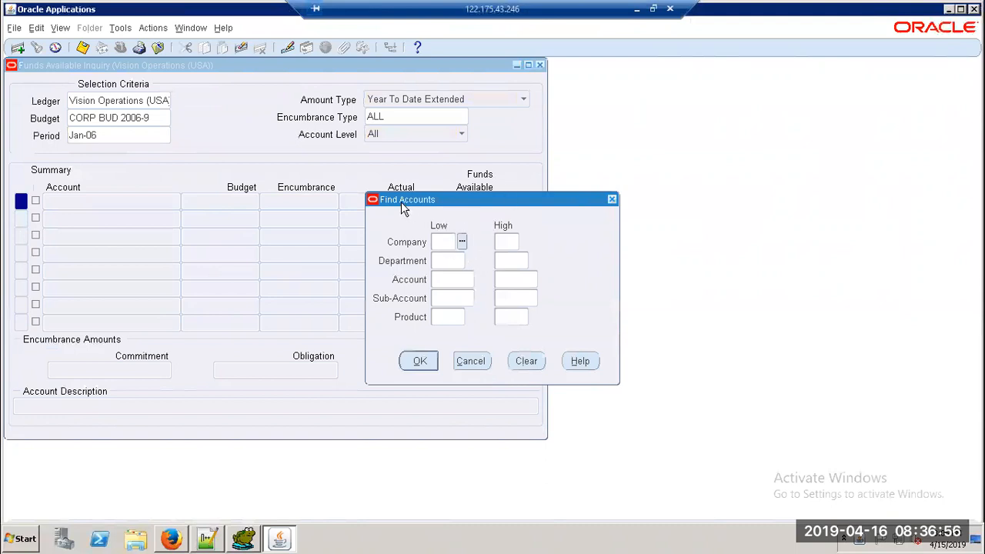
click(612, 200)
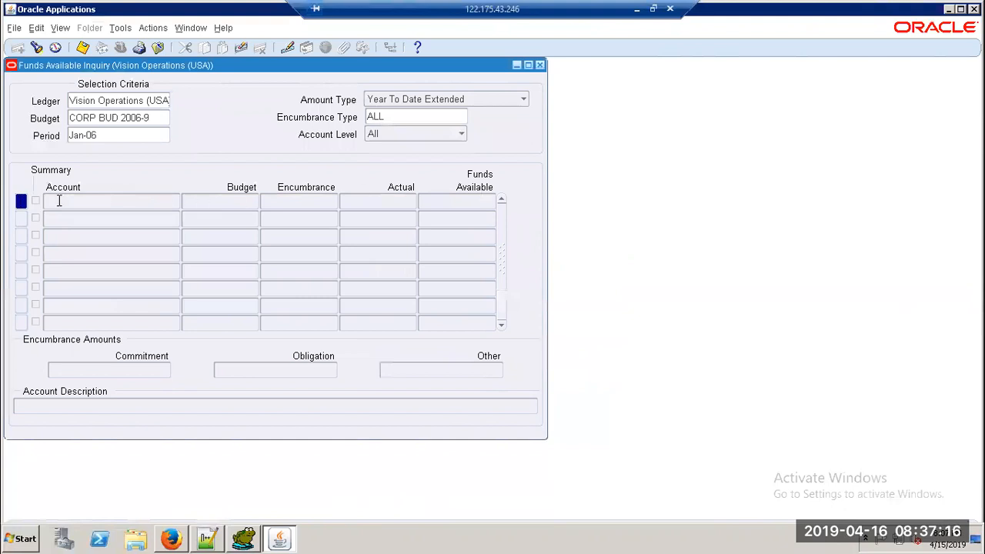
Step: Close the inquiry, try Requisitions and dismiss the not-a-worker message, then list available responsibilities
click(539, 66)
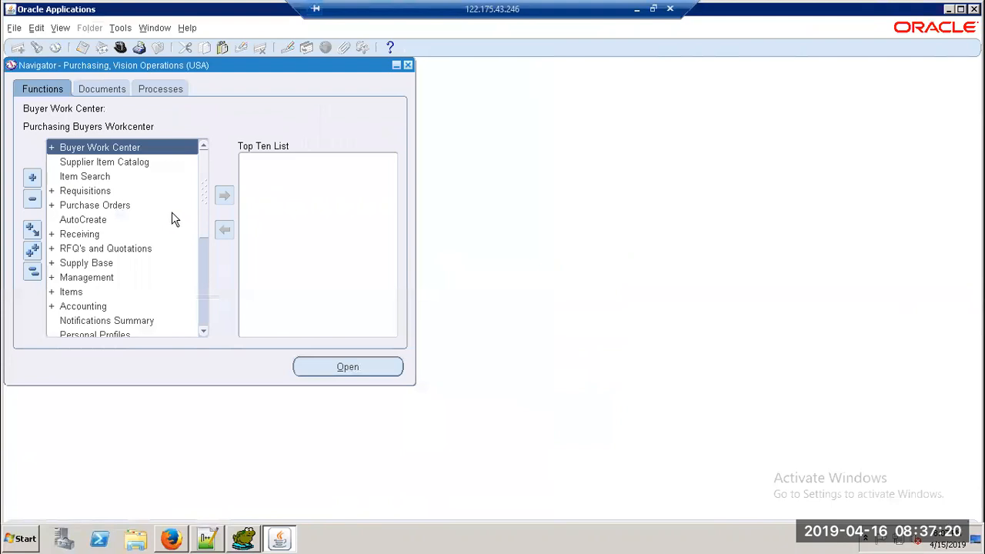
double_click(89, 192)
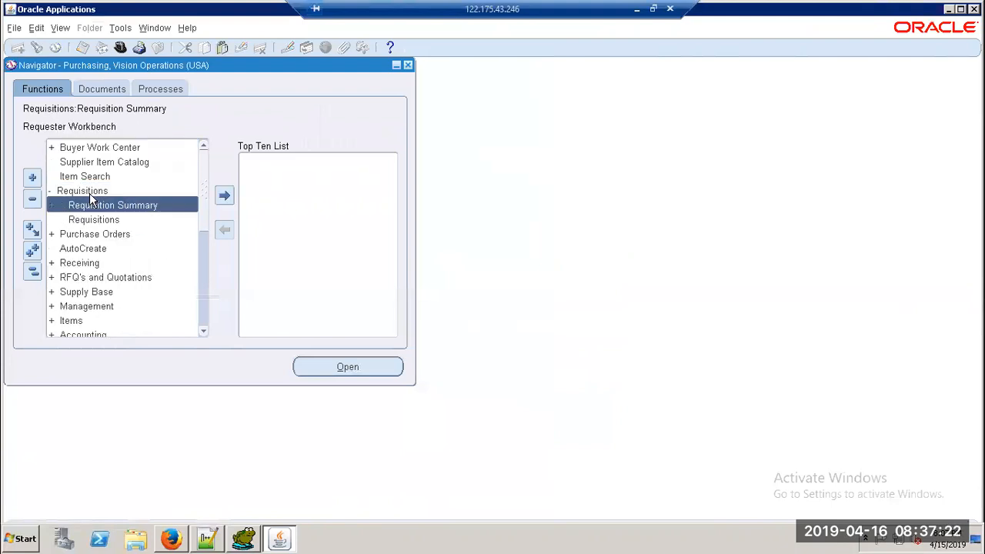
click(102, 217)
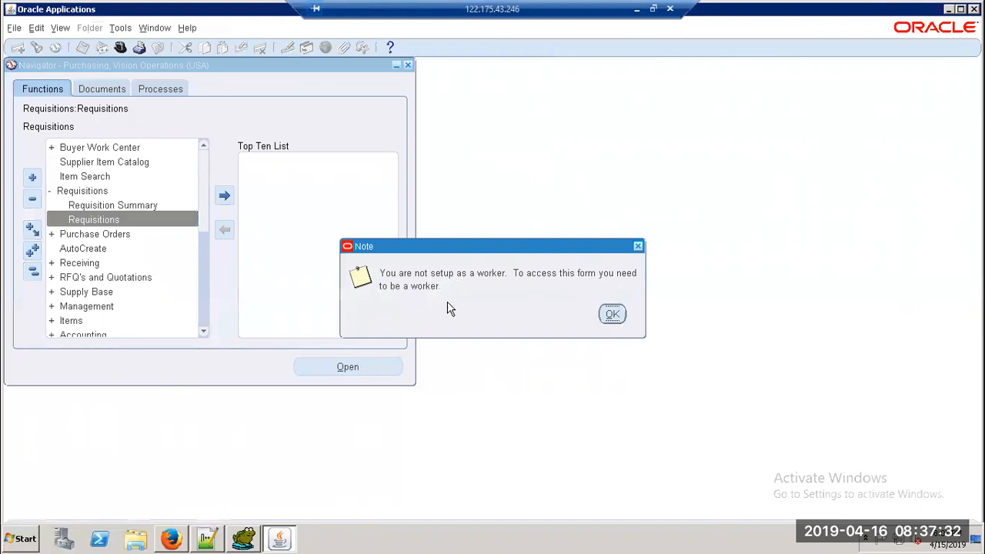
click(612, 315)
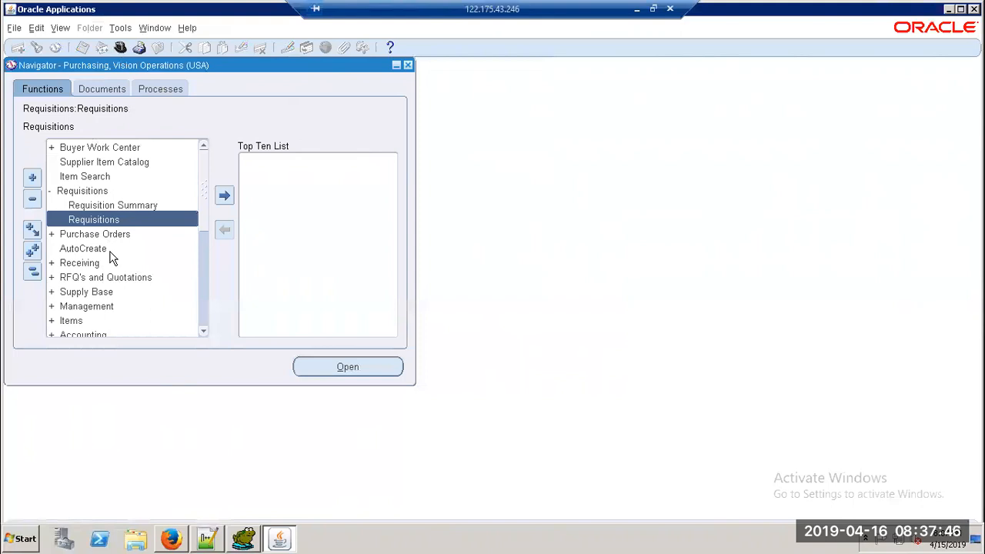
click(121, 47)
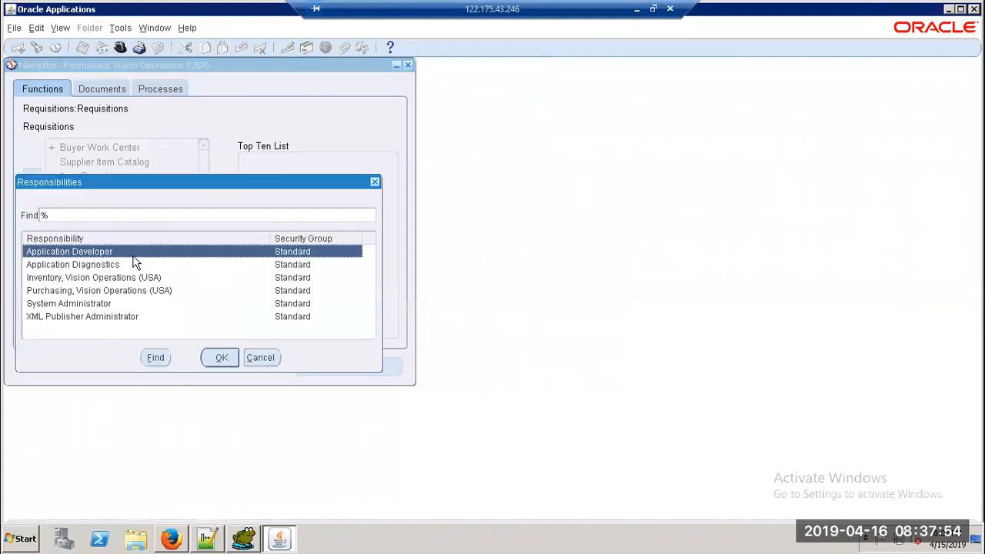
Step: Switch to Inventory, Vision Operations (USA), then to the System Administrator responsibility
click(85, 279)
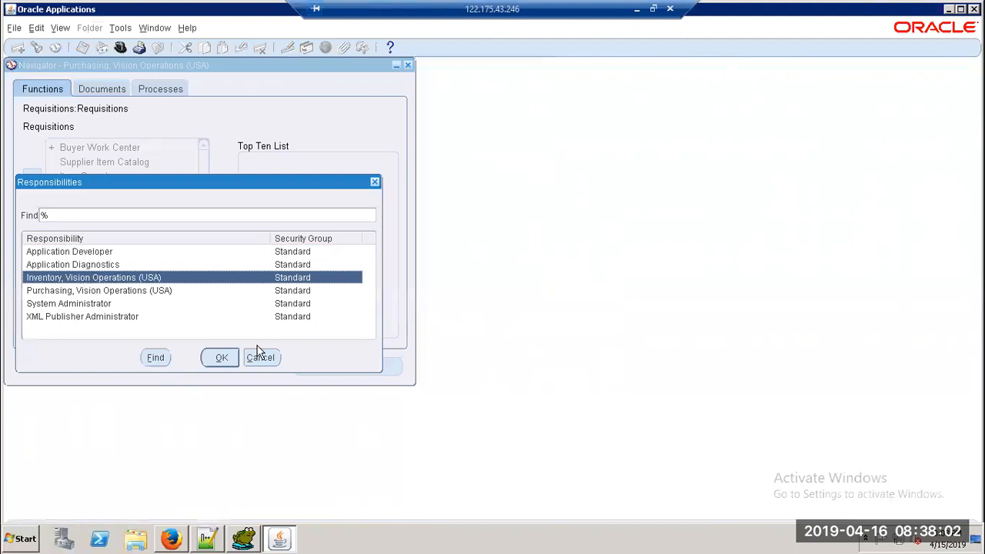
click(221, 357)
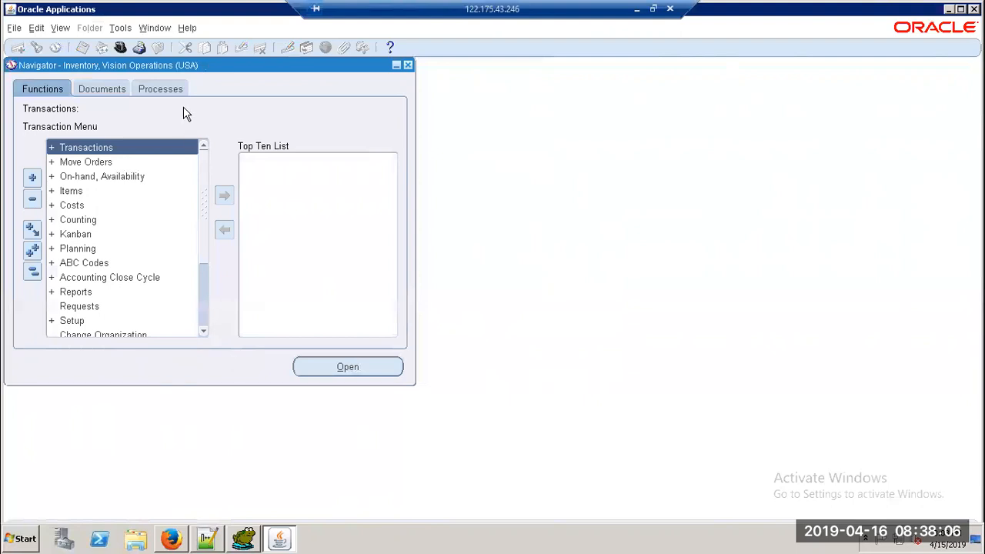
click(119, 48)
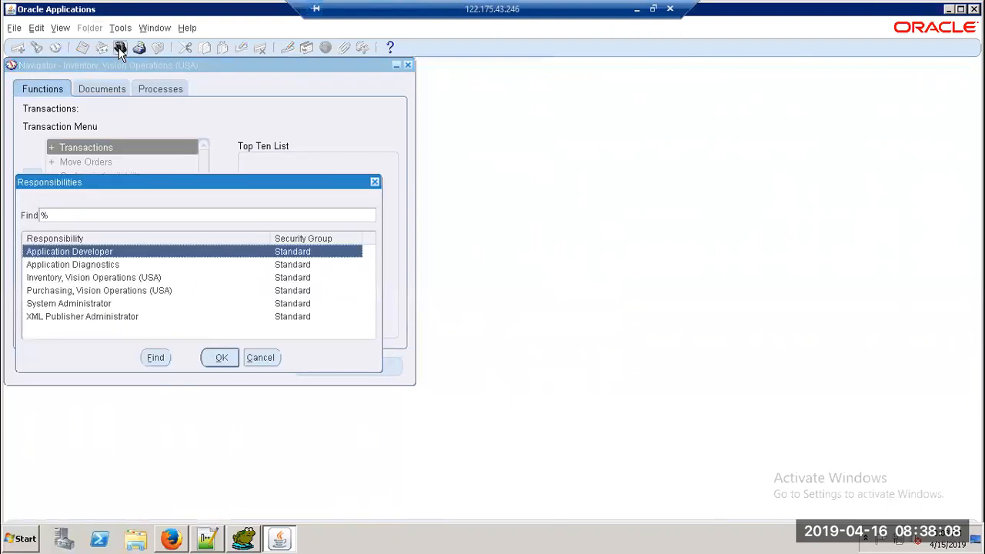
click(100, 303)
click(221, 357)
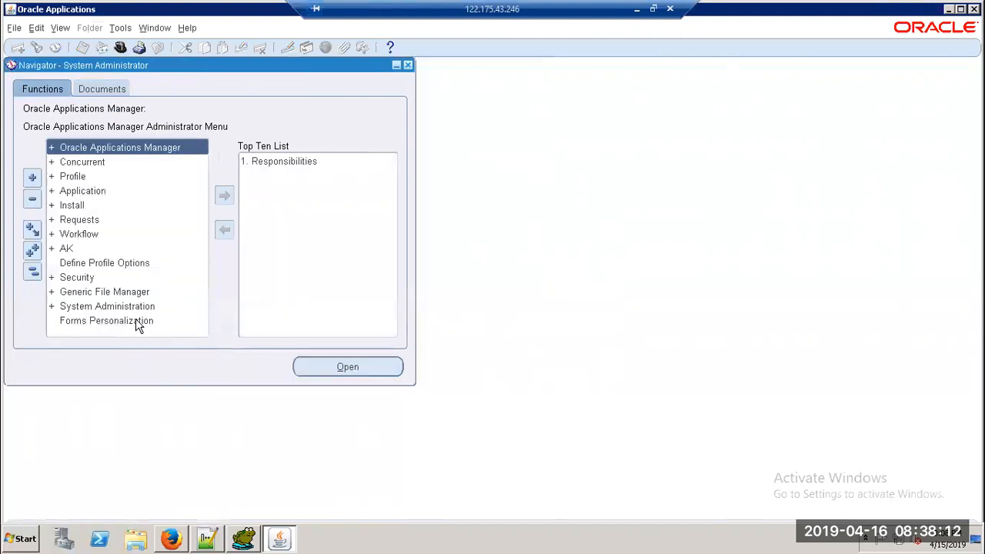
Step: Open Security > User > Define in the Navigator
double_click(79, 280)
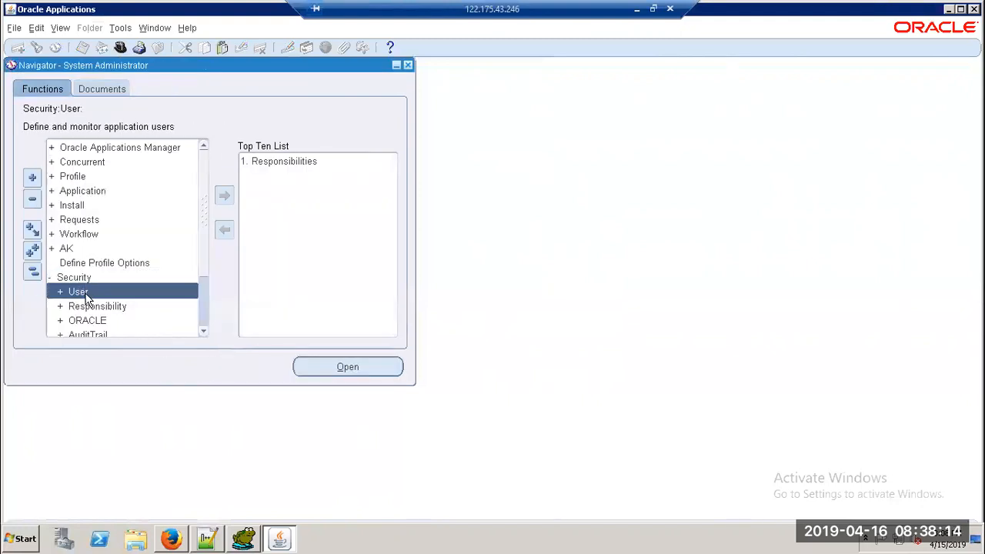
double_click(83, 292)
double_click(90, 307)
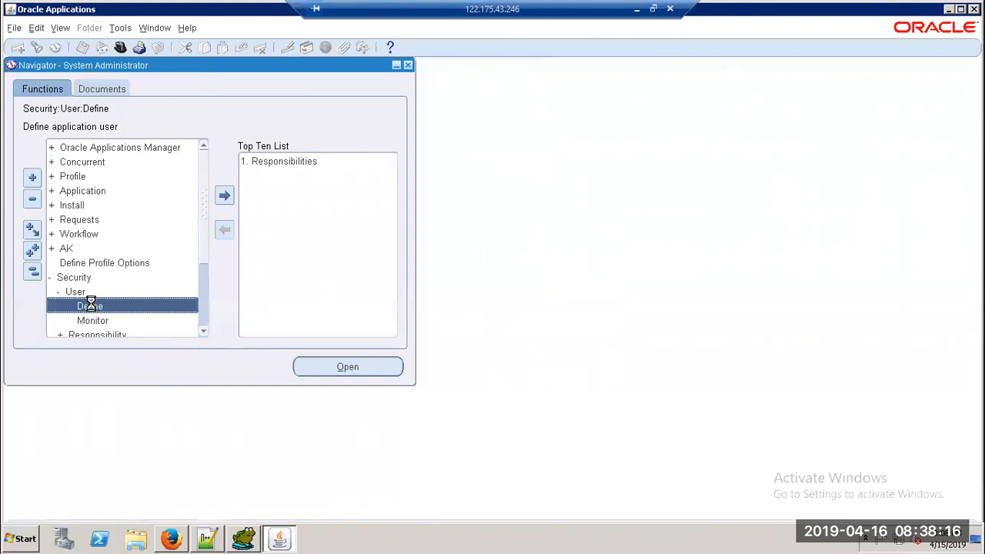
Step: Query the user's record by name with a % wildcard and review its existing responsibilities
key(F11)
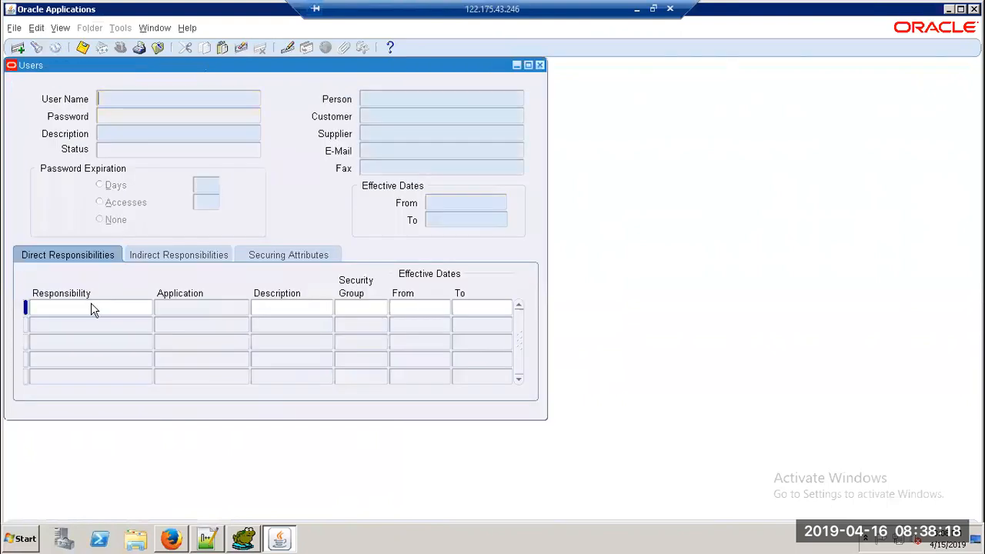
text(XXKALYANI%)
key(ctrl+F11)
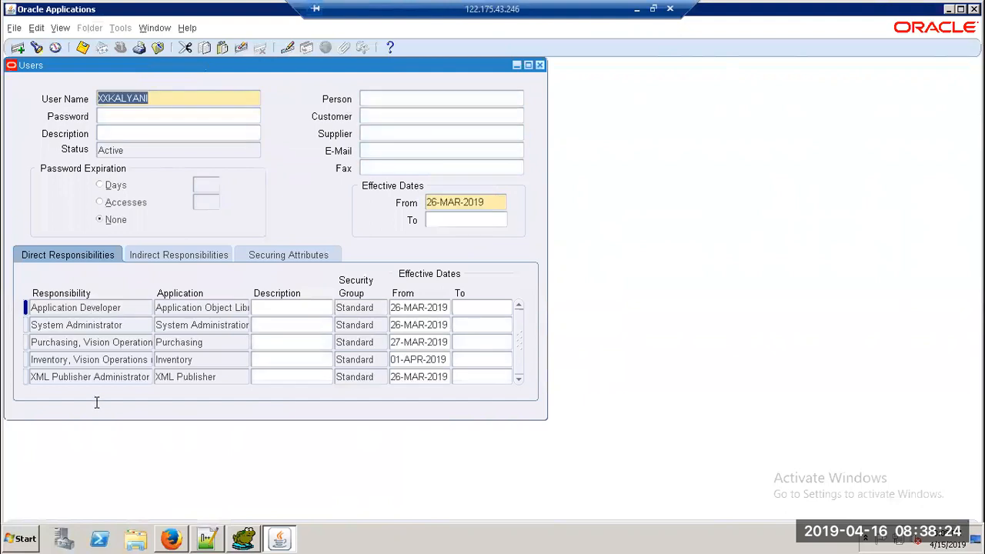
click(109, 377)
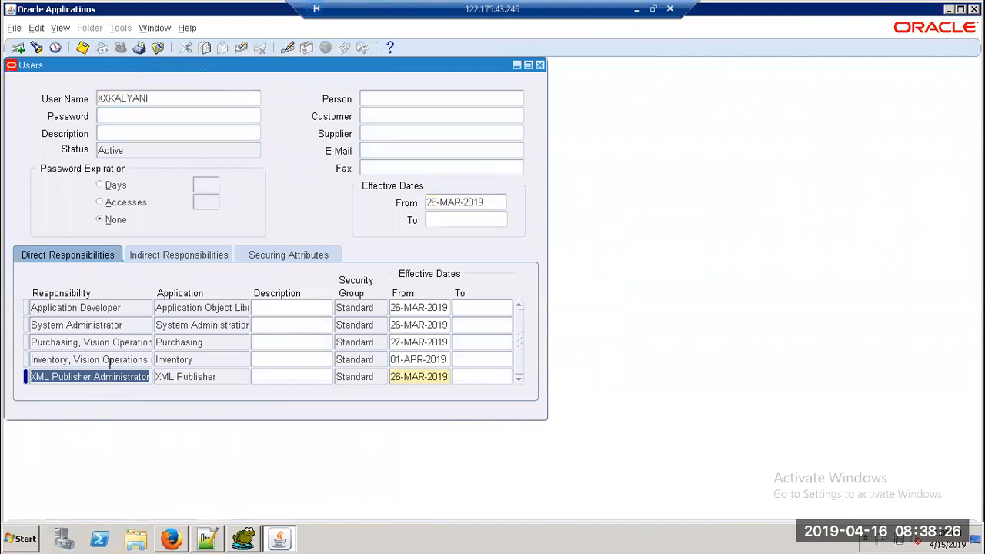
click(109, 360)
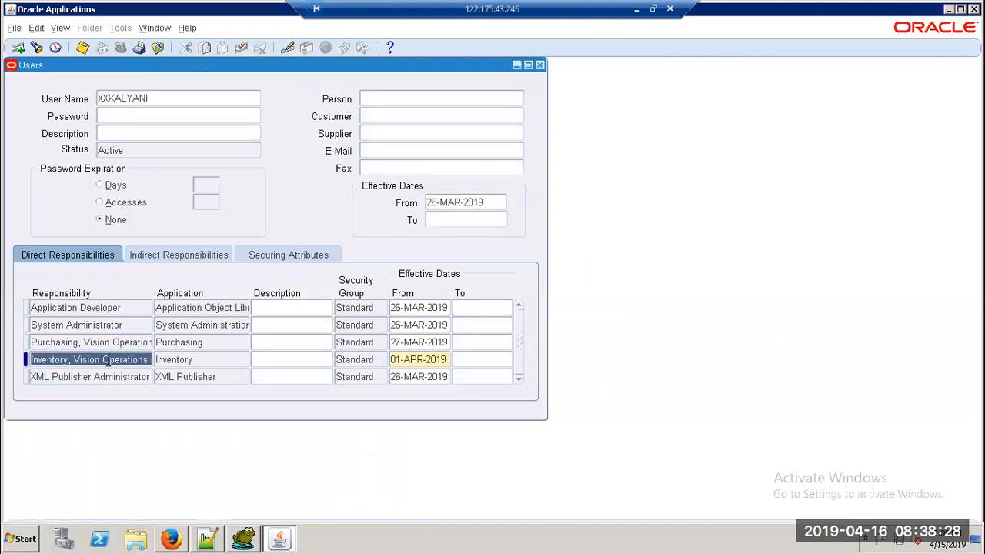
Step: Insert a new responsibility row, dismiss the already-assigned error, and start typing 'gen'
click(17, 47)
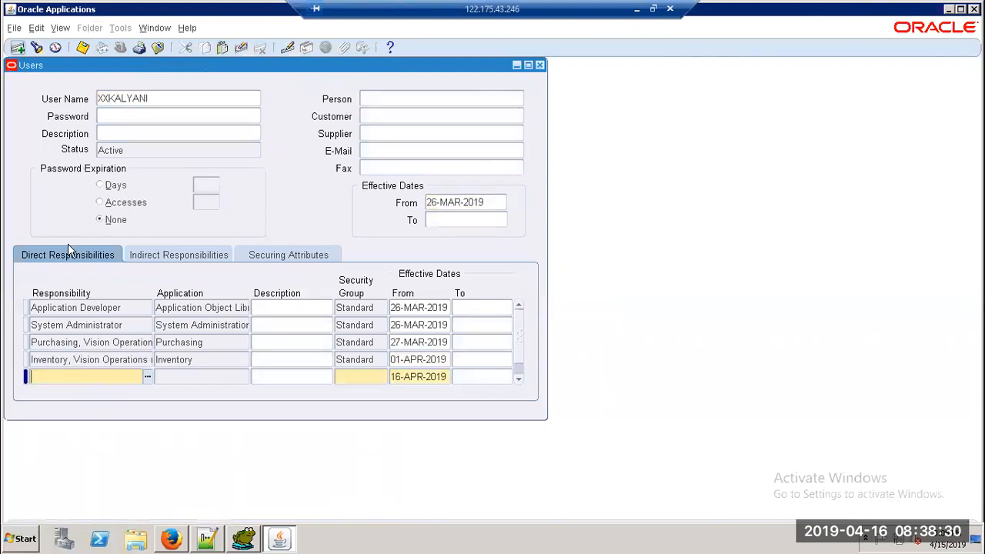
key(shift+F6)
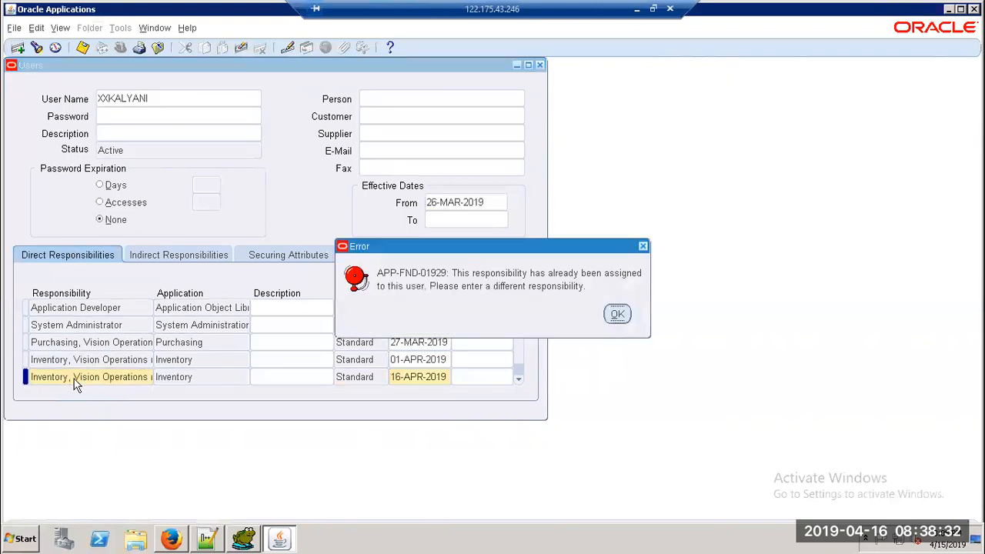
click(615, 314)
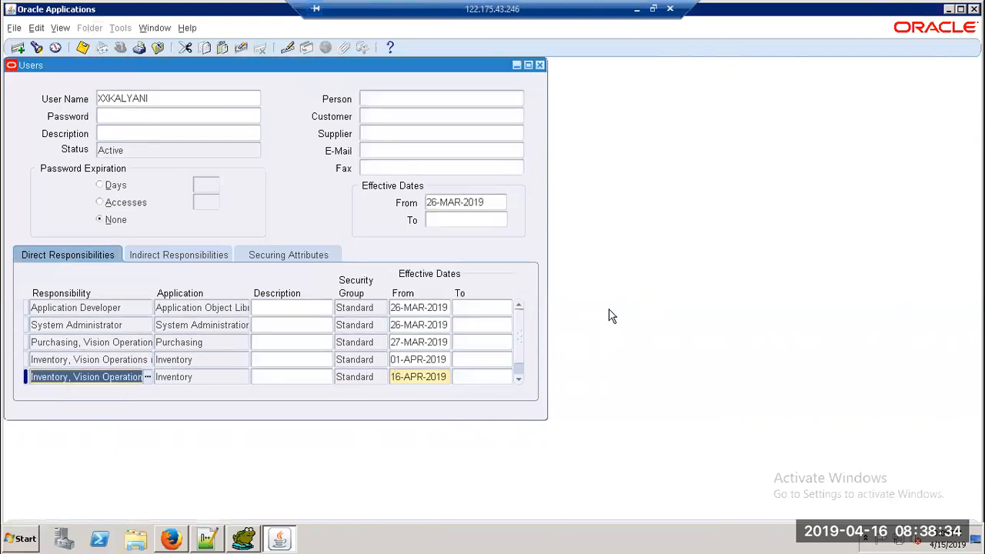
double_click(69, 377)
text(H)
key(BackSpace)
text(gen)
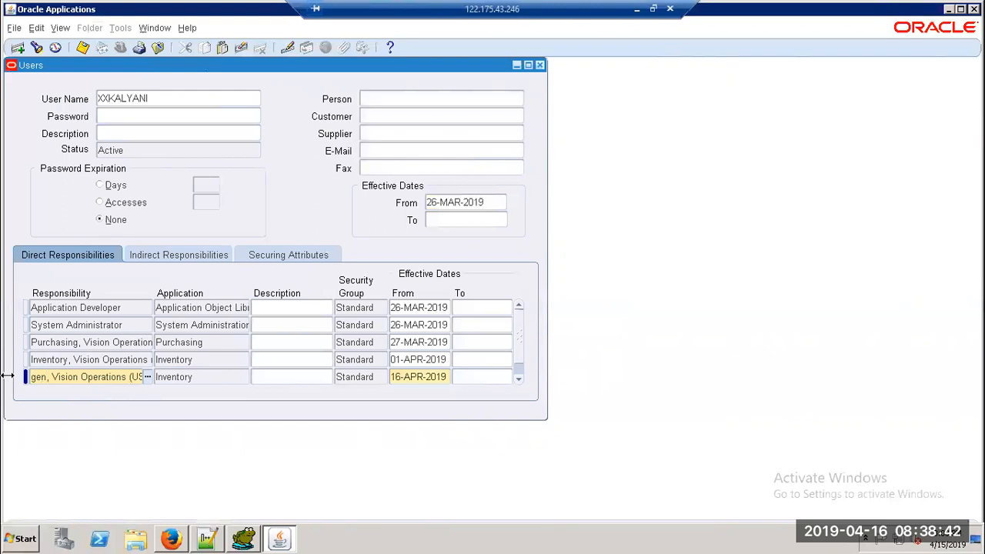
Step: Correct the entry to 'Gen%' and resolve it to General Ledger, Vision Operations (USA)
drag(142, 377, 7, 375)
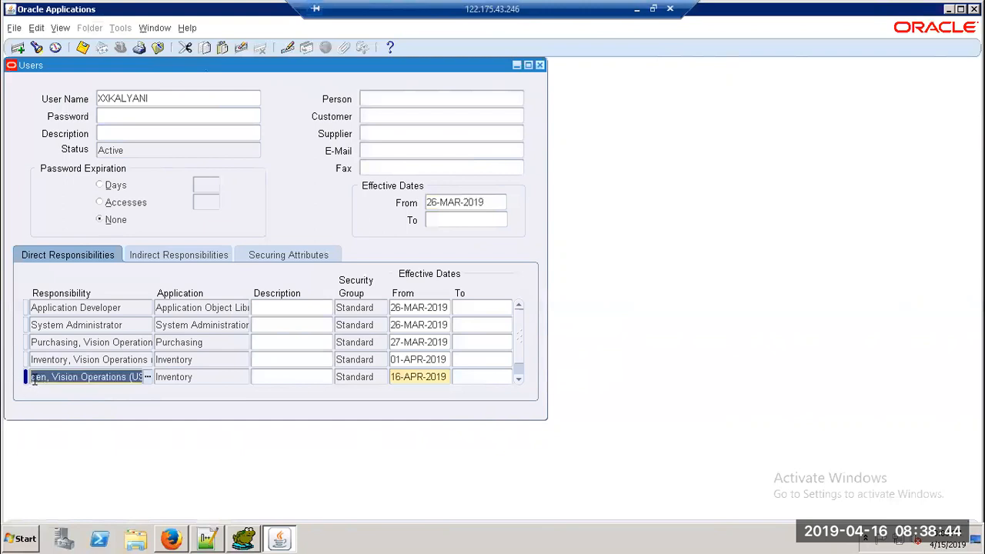
click(36, 379)
drag(36, 379, 24, 377)
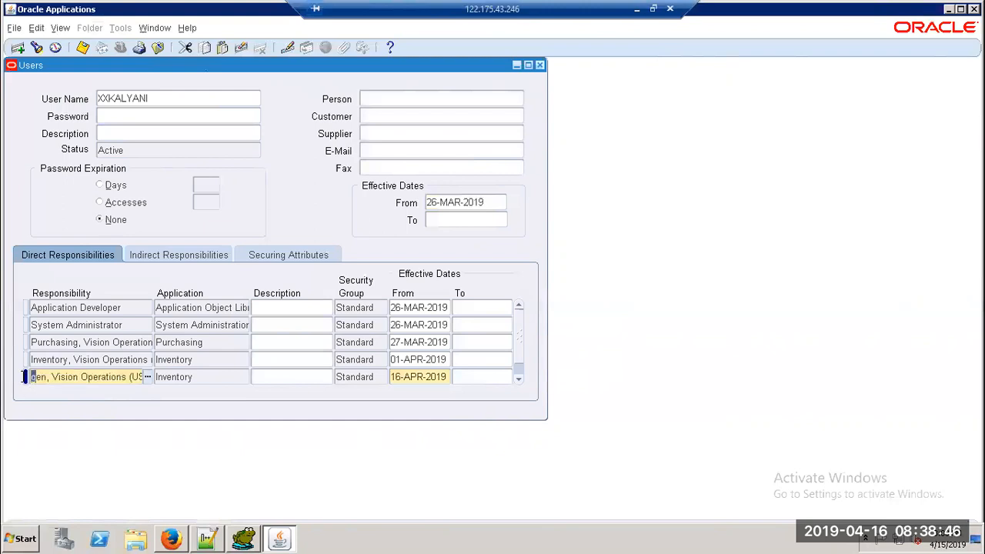
text(G)
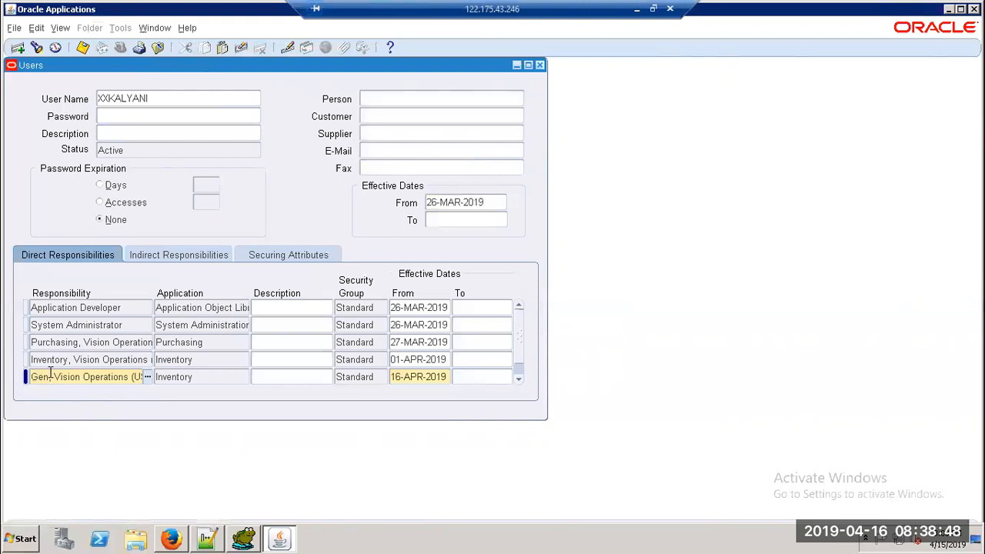
click(54, 376)
key(BackSpace)
key(BackSpace)
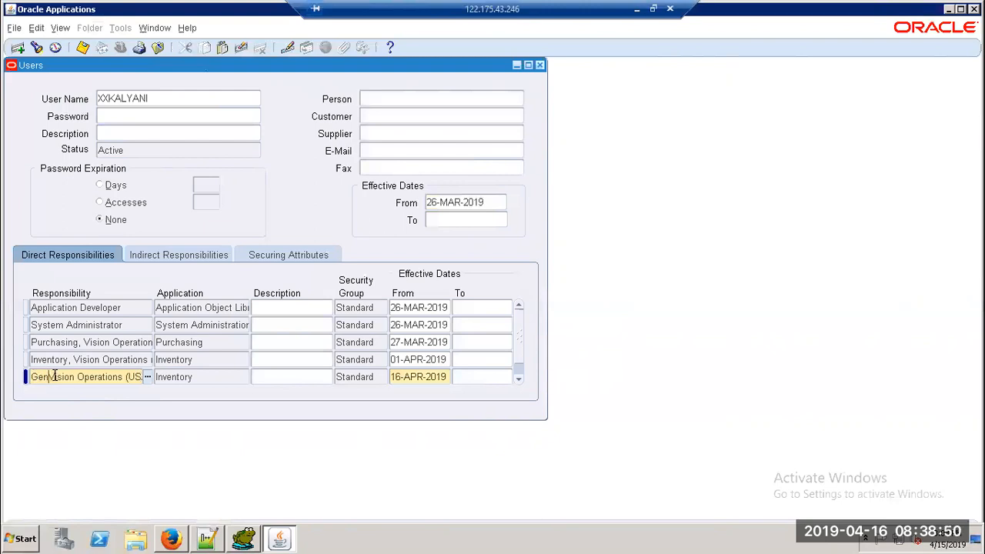
text(%)
key(Tab)
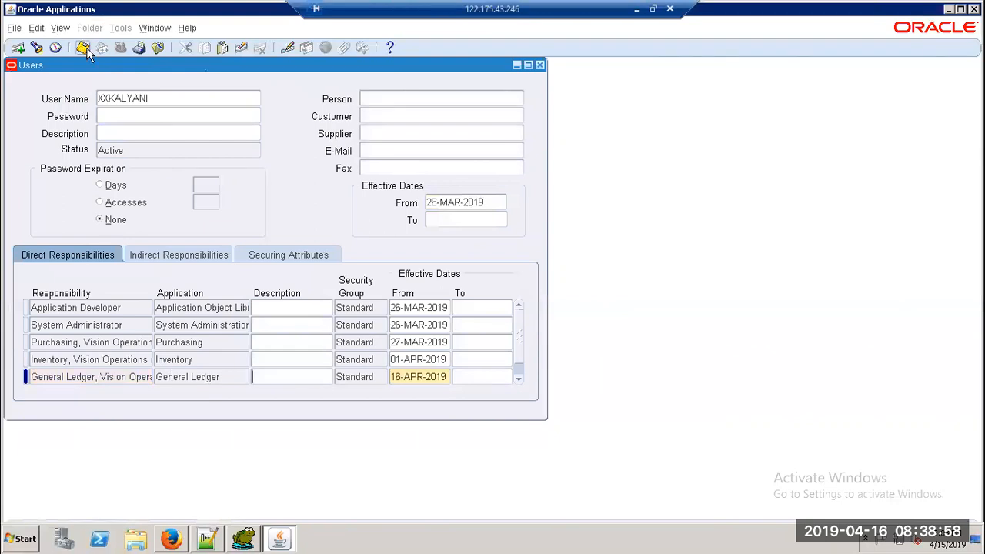
click(103, 371)
Step: Add a row, search 'HRMS', and pick HRMS Manager, Vision University from the list
click(18, 49)
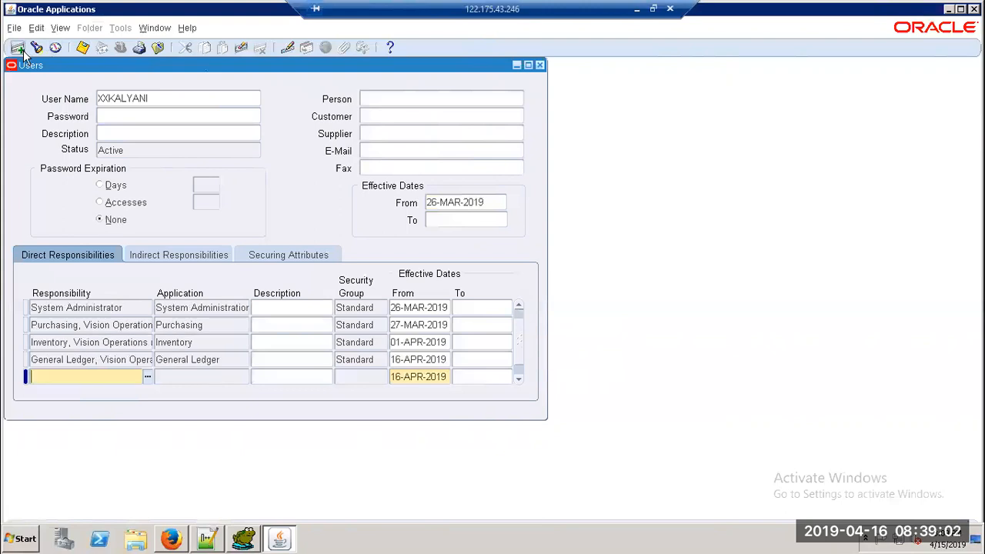
text(HRMS)
key(Tab)
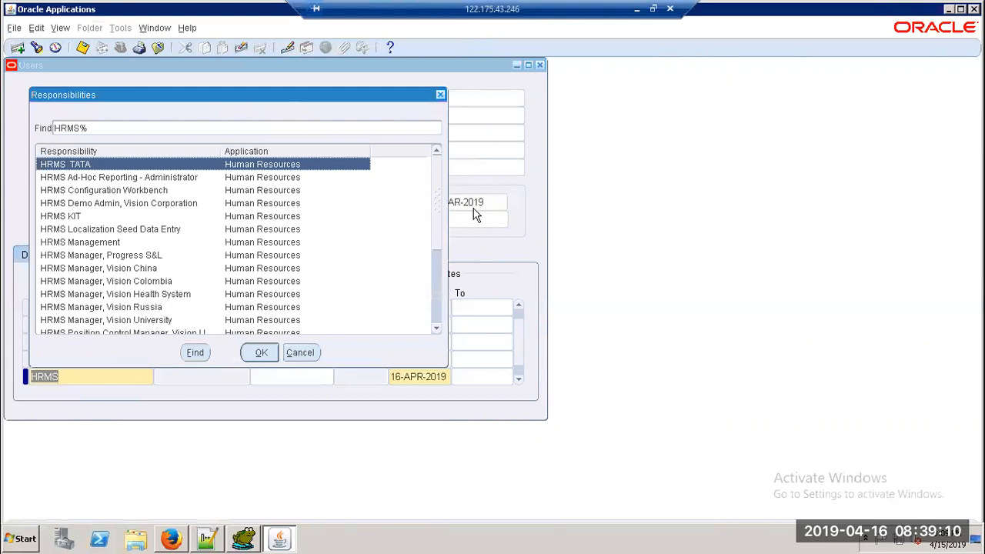
drag(439, 199, 439, 289)
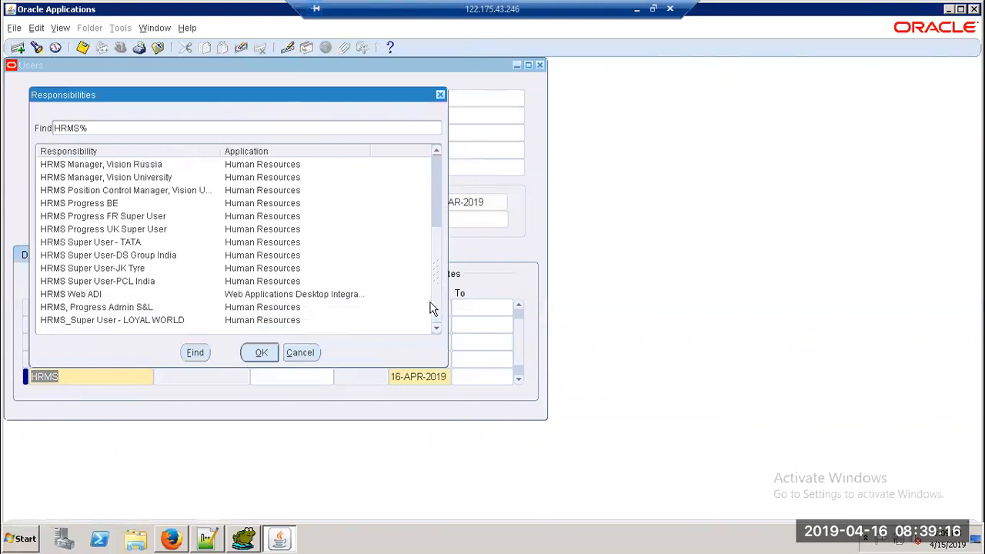
drag(434, 294, 441, 249)
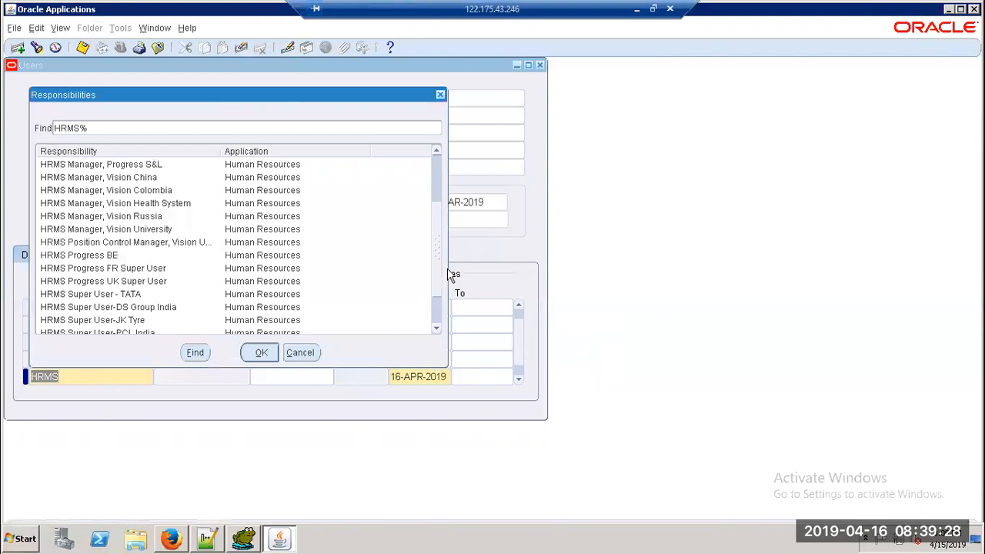
drag(443, 284, 444, 242)
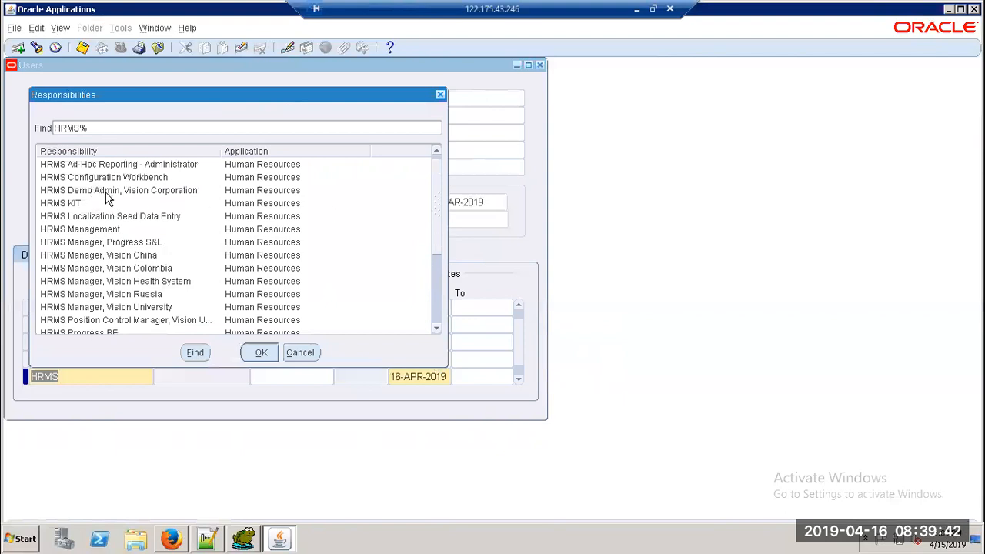
click(115, 233)
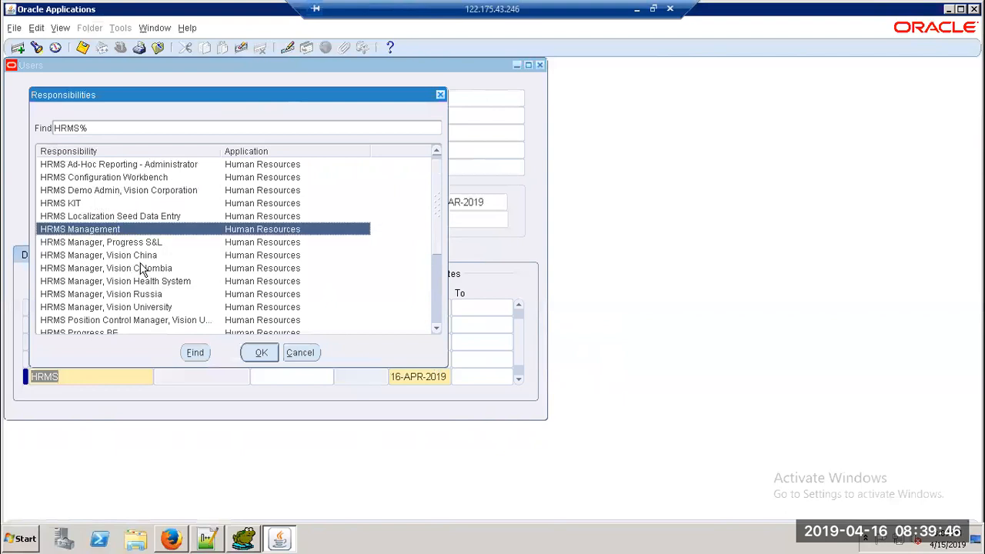
click(137, 310)
click(271, 352)
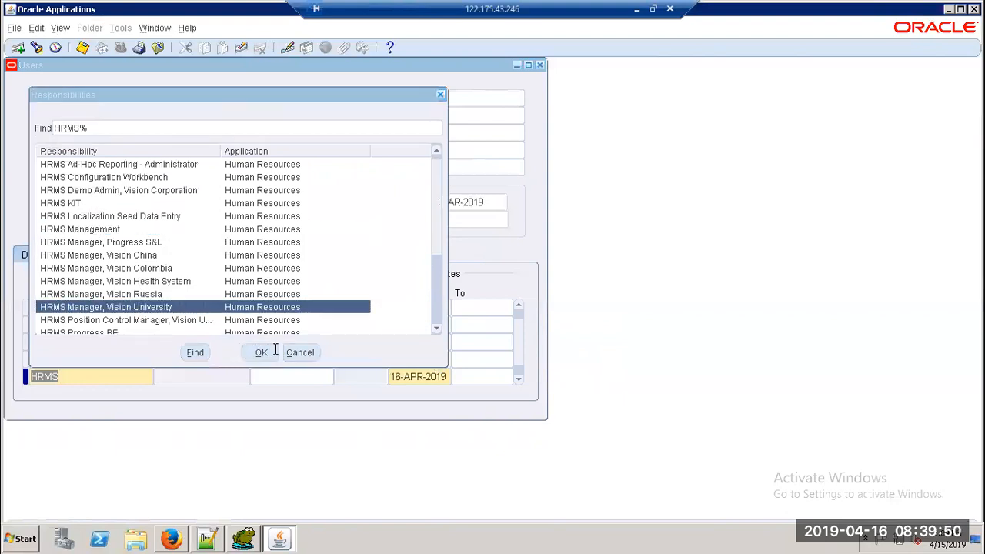
Step: Save the user's responsibilities, switch to HRMS Manager, Vision University, and open People > Enter and Maintain
click(82, 48)
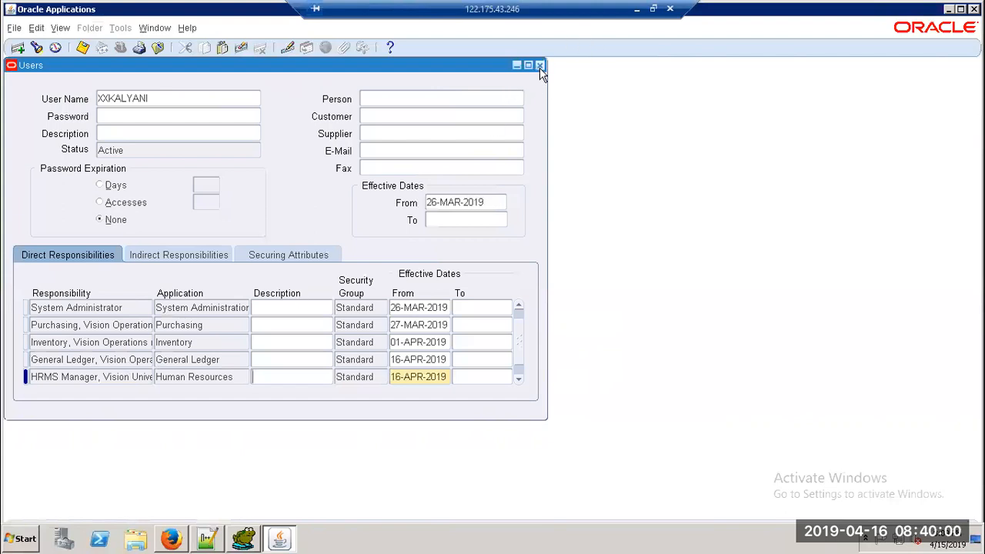
click(540, 66)
click(121, 47)
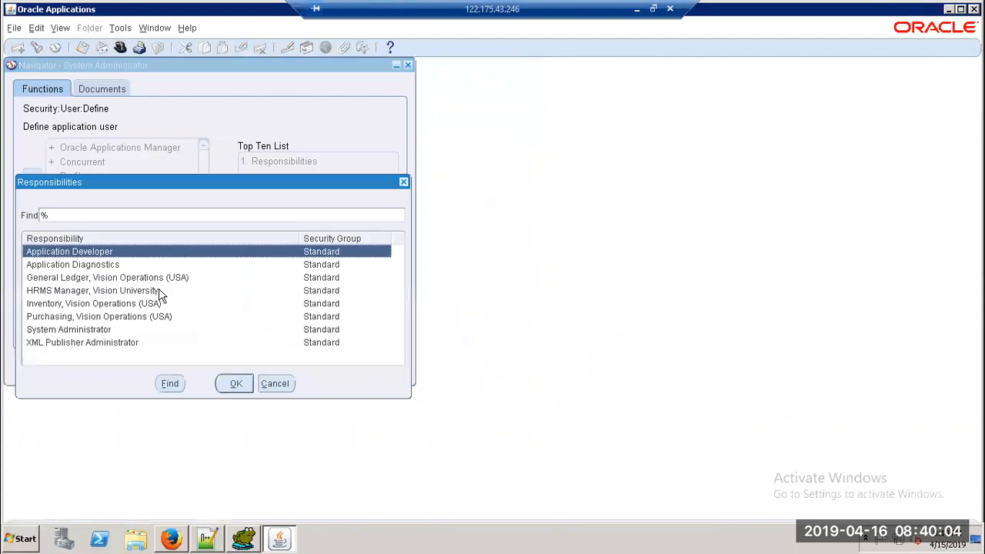
click(110, 293)
click(230, 383)
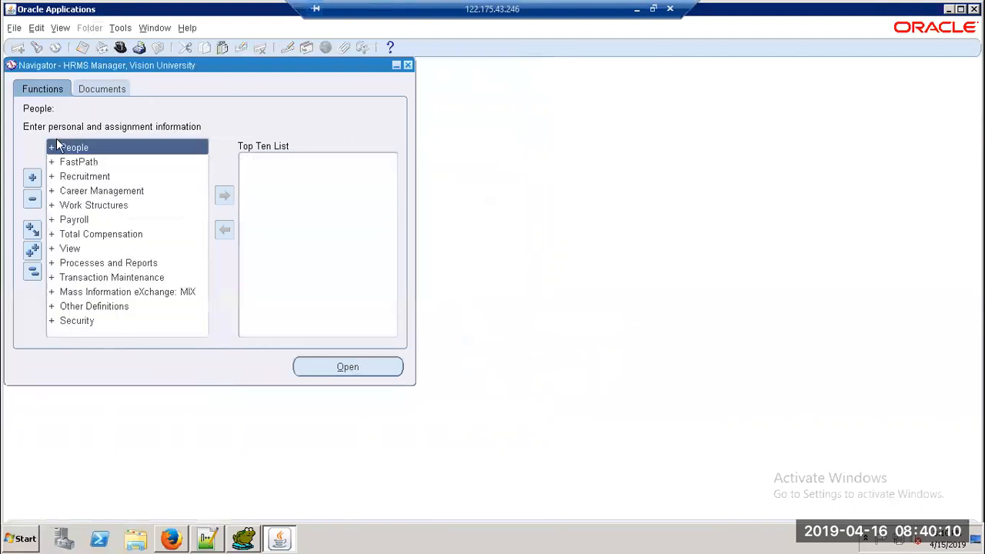
click(57, 152)
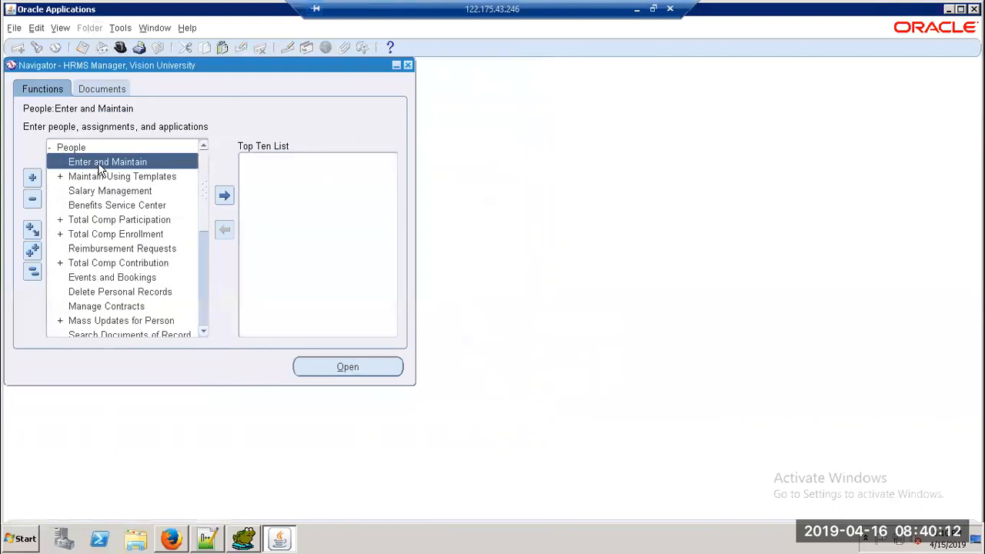
double_click(98, 164)
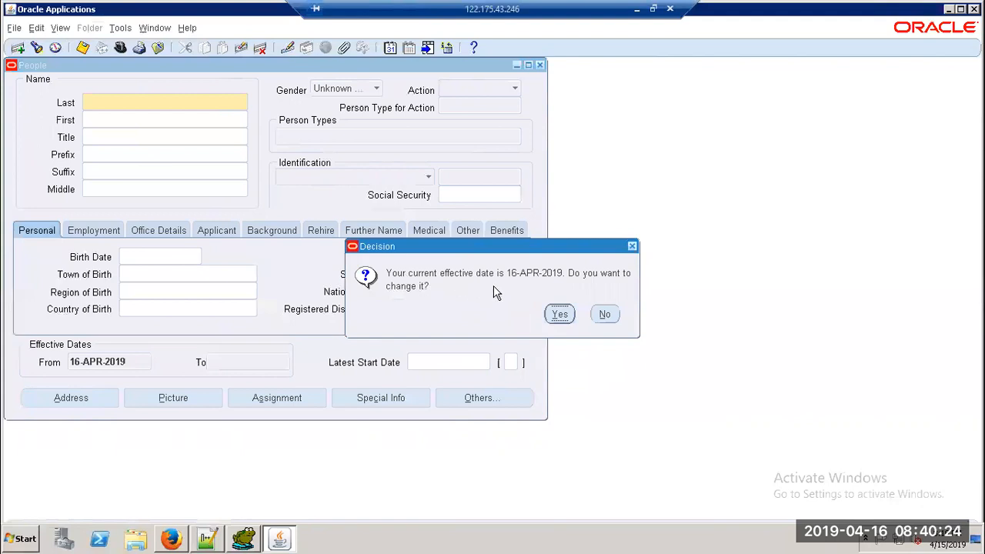
Step: Change the effective date to 16-APR-2018
click(557, 314)
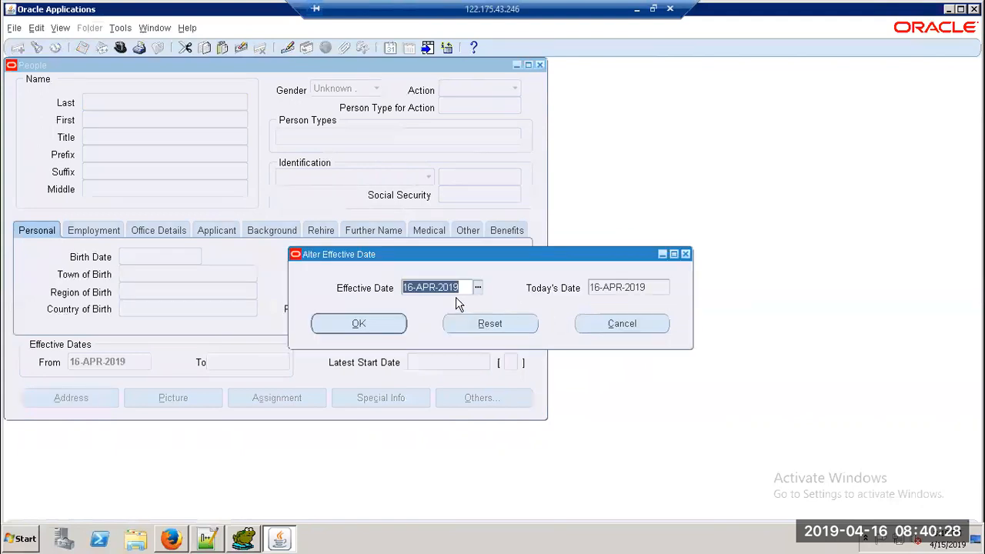
click(460, 287)
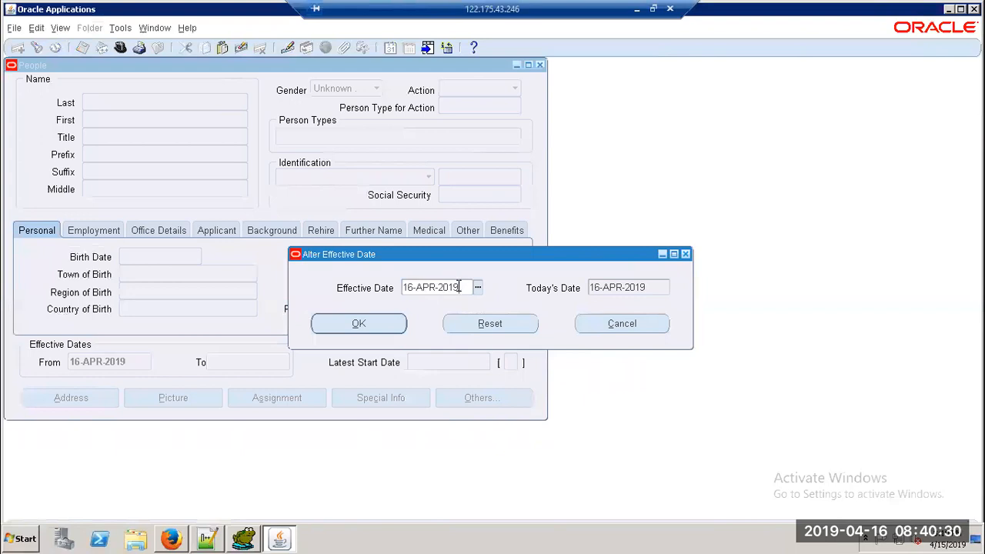
text(8)
click(384, 323)
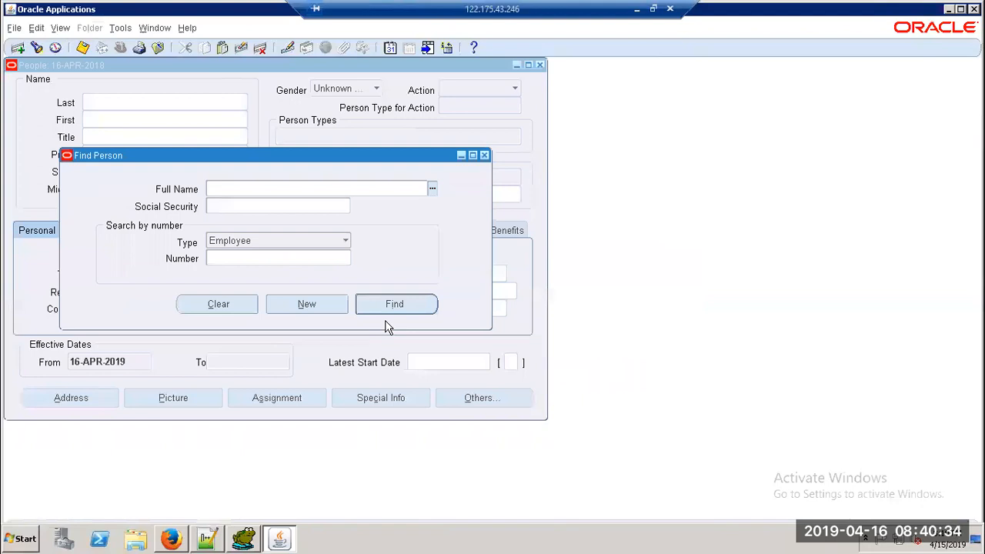
Step: Start a new person with the employee's last and first names and title Mrs
click(331, 303)
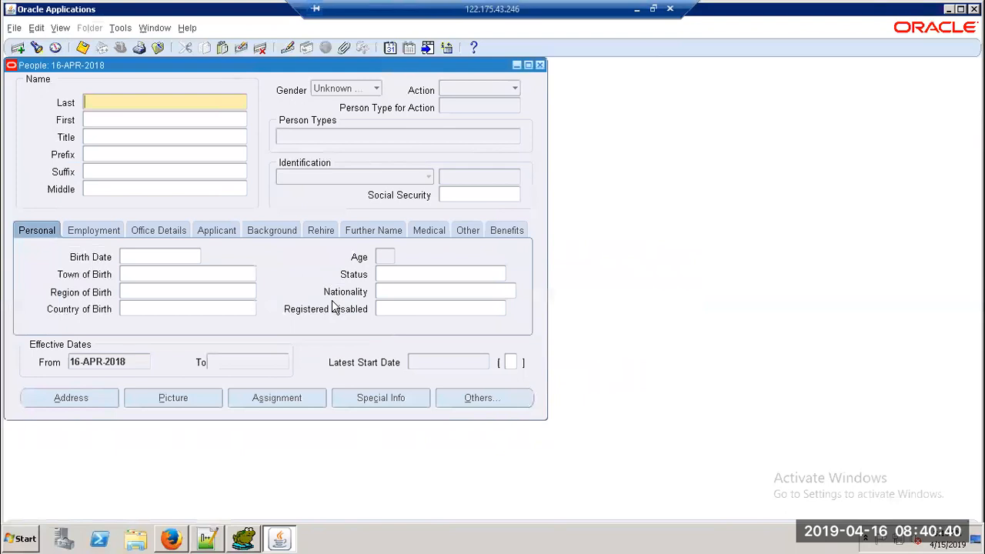
text(K)
key(Tab)
text(Kalyani)
key(Tab)
text(Mrs)
key(Tab)
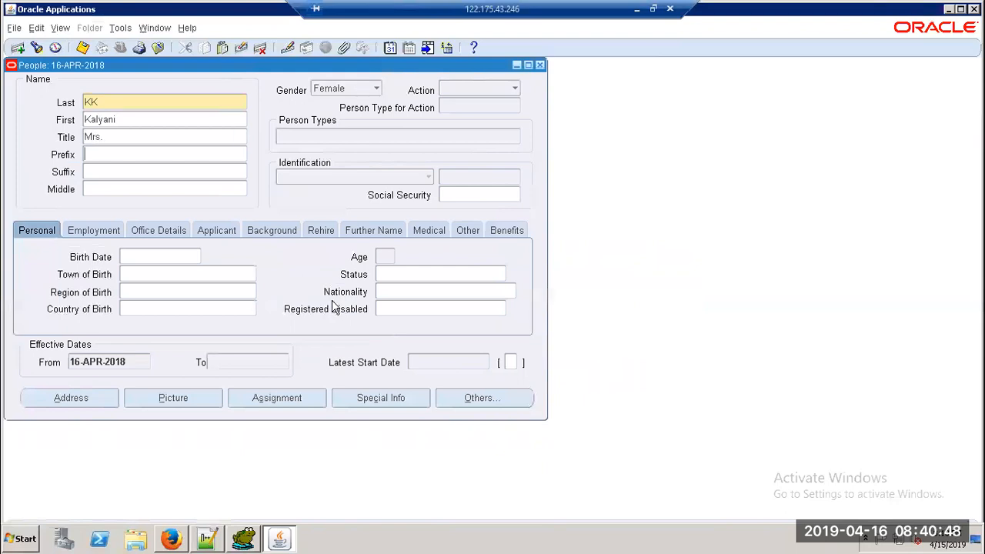
Step: Set the action to Create Employment, then try to open the assignment from the Employment details
click(458, 89)
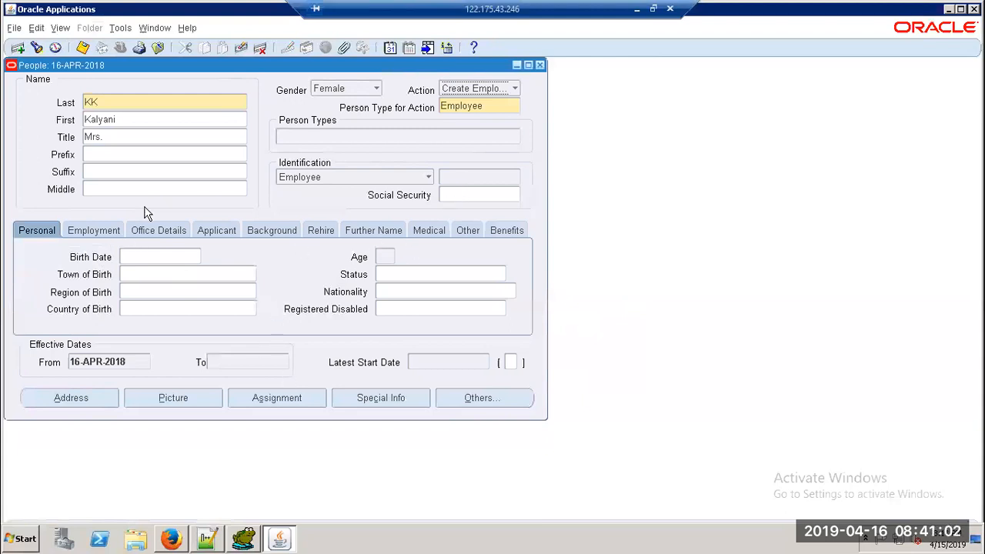
click(107, 235)
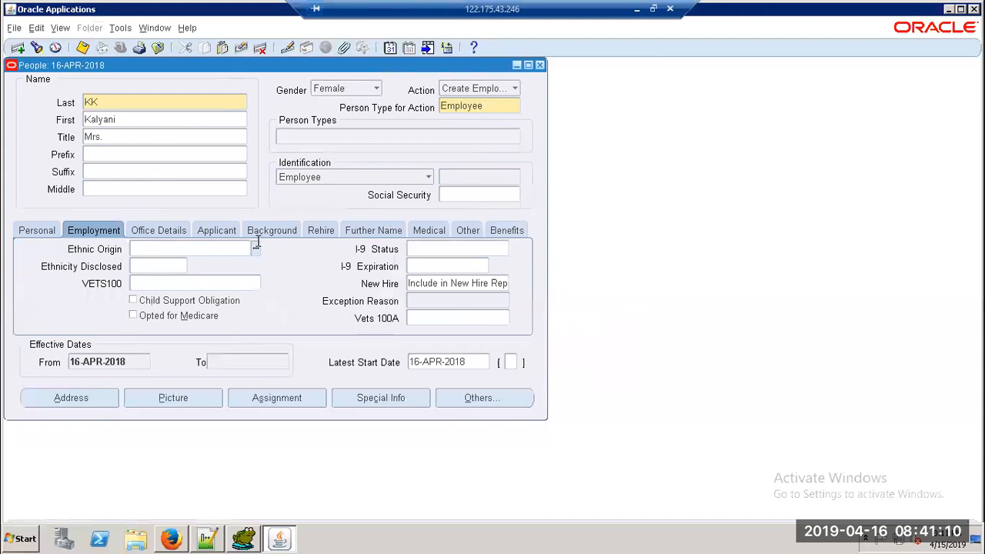
click(304, 403)
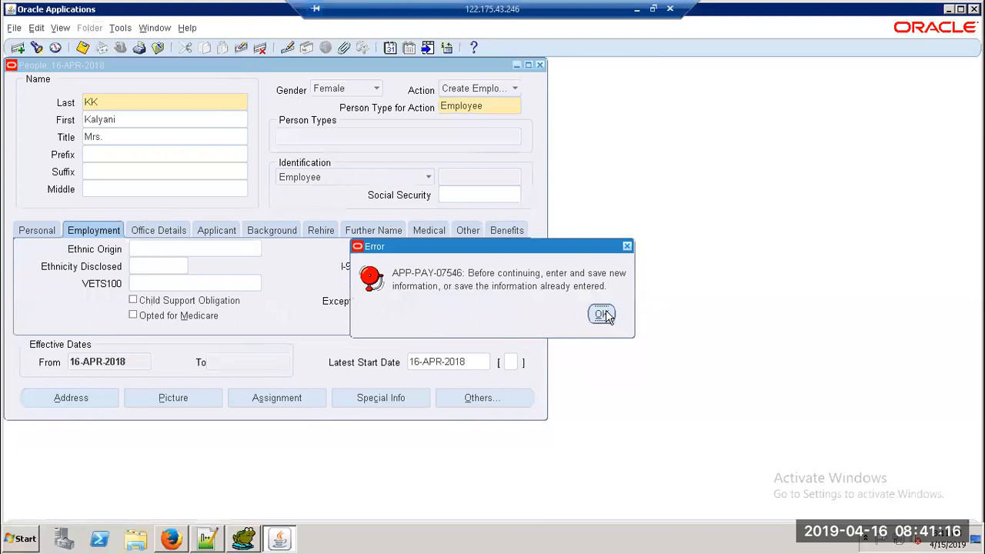
Step: Dismiss the save-first error, save the employee, and acknowledge the date-of-birth and SSN notes
click(603, 315)
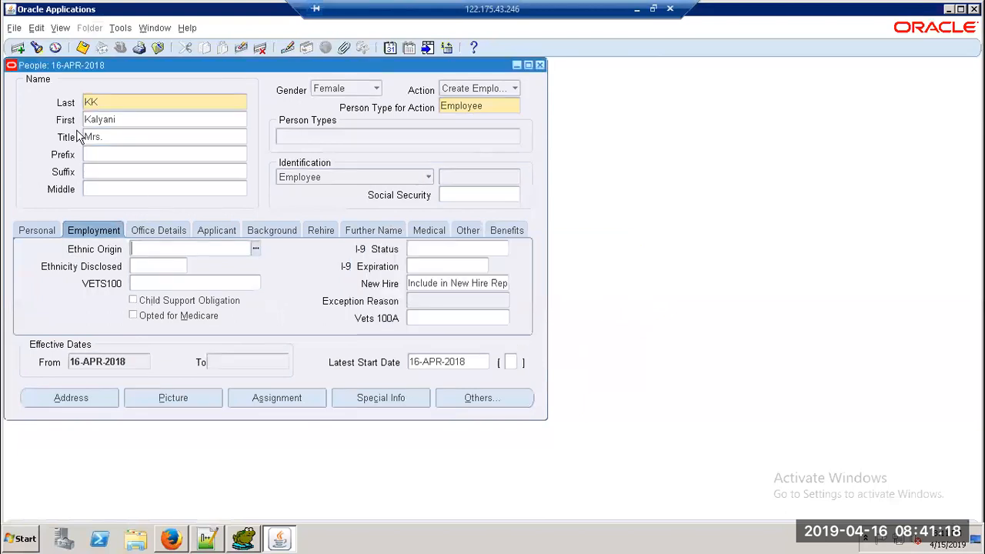
click(84, 49)
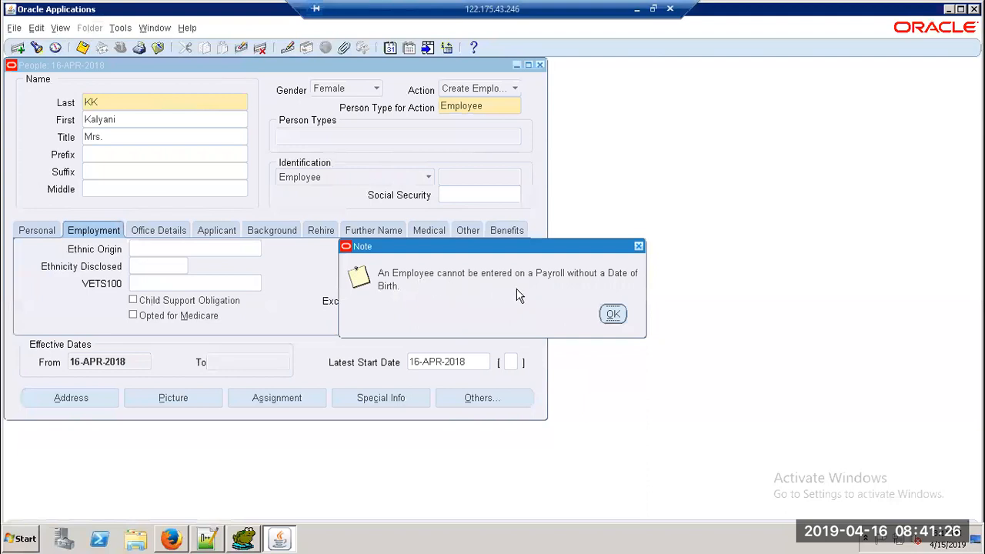
click(612, 313)
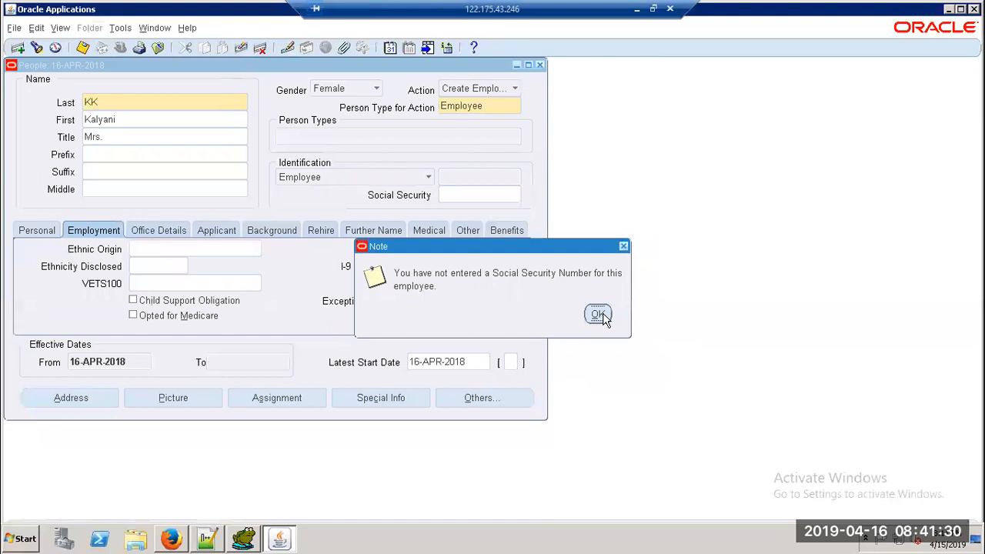
click(599, 314)
Step: In Toad, write a SELECT on PER_ALL_PEOPLE_F filtering LAST_NAME LIKE the new employee's last name
mouse_move(244, 538)
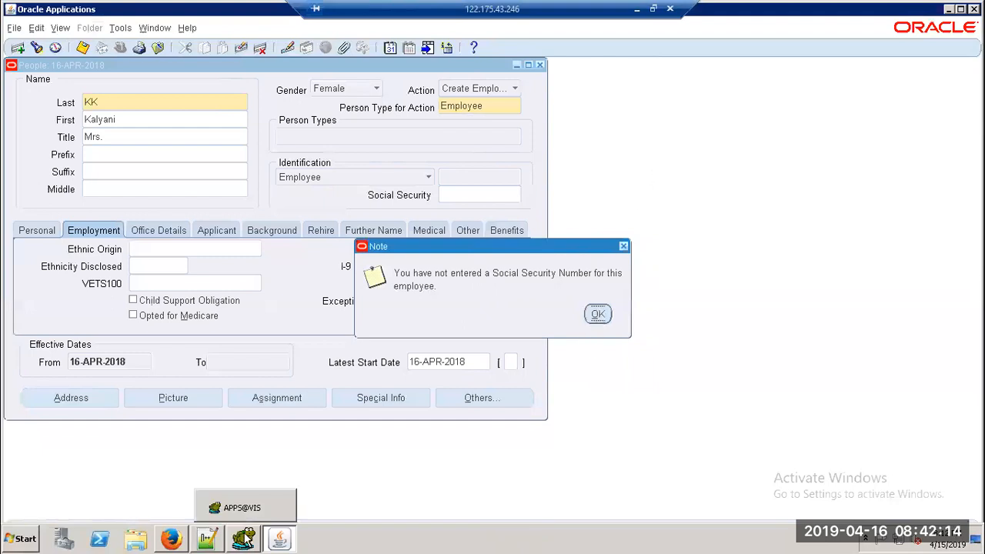
click(242, 508)
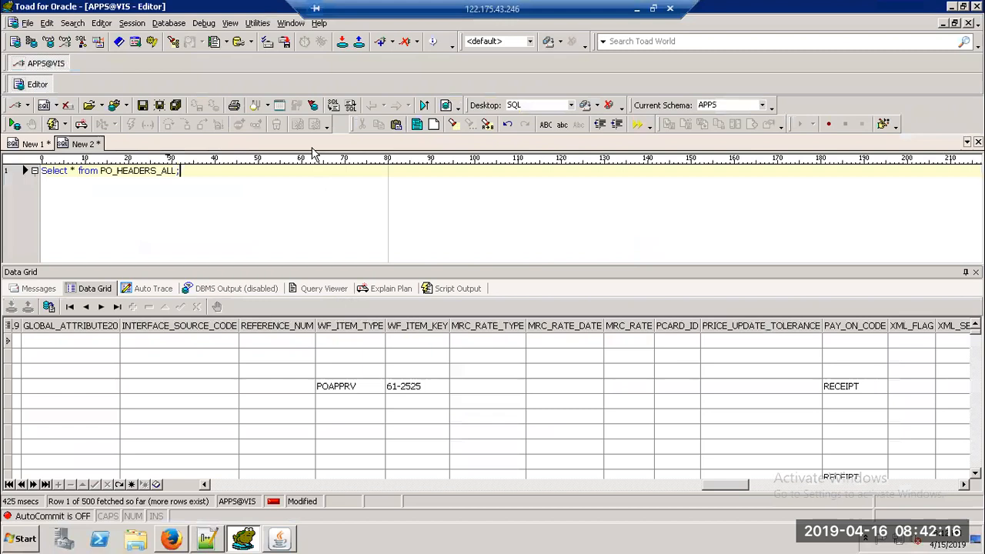
key(Return)
key(Return)
text(Se)
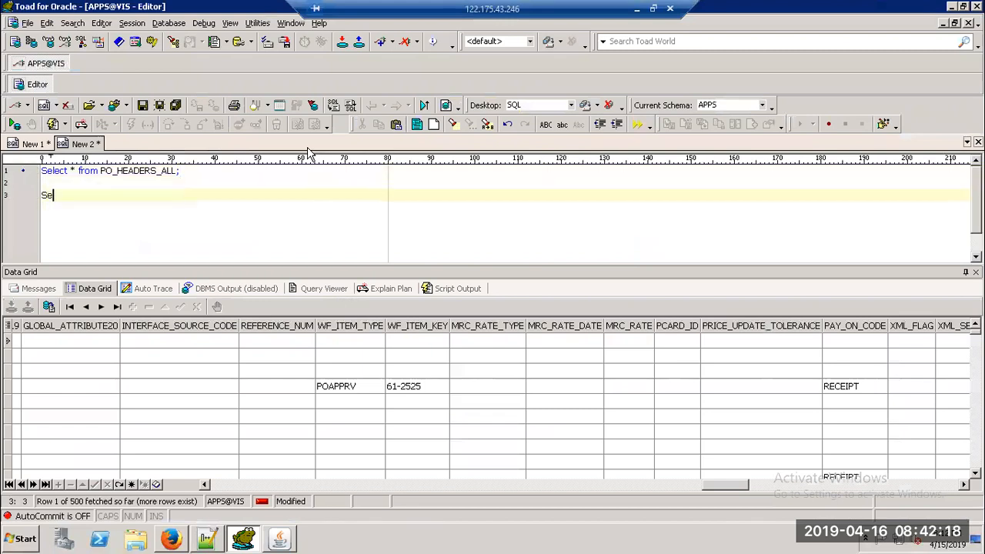
text(lect * fro PER_ALL_PEOPLE)
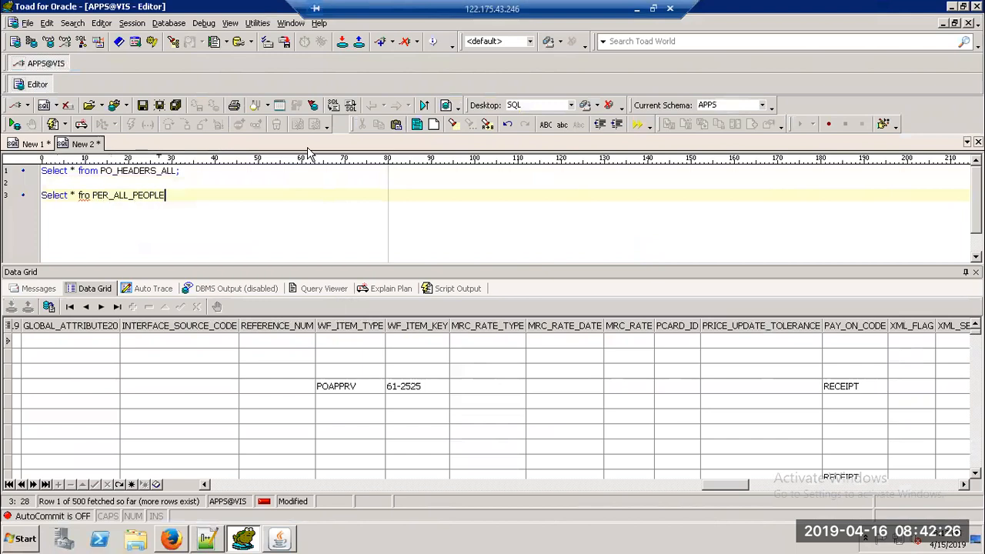
text(_F wherre LAT_NAME LI)
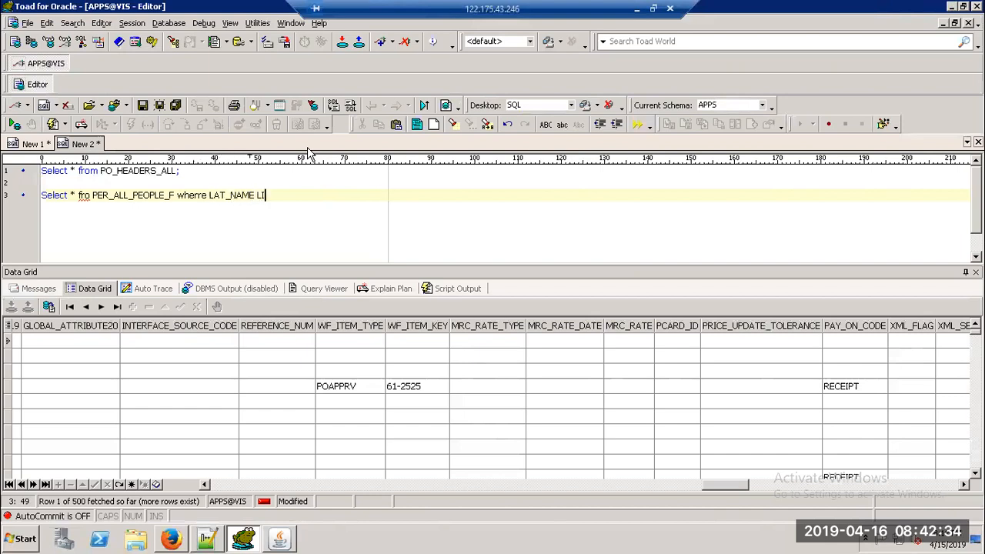
text(KE 'KK')
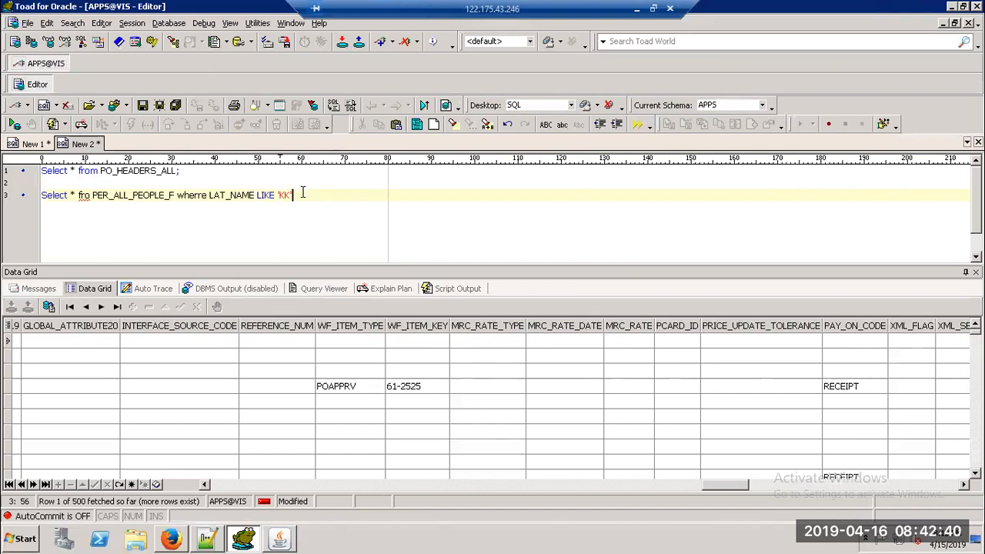
click(91, 195)
text(m)
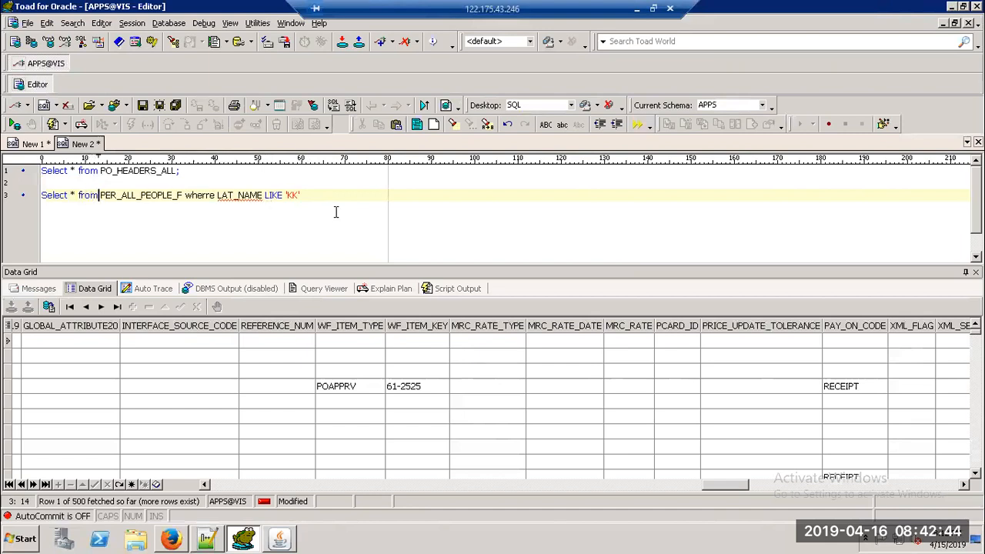
click(205, 198)
key(BackSpace)
click(304, 195)
text(;)
Step: Run the query, fix LAT_NAME to LAST_NAME, rerun it, and check the row's EMPLOYEE_NUMBER
key(F9)
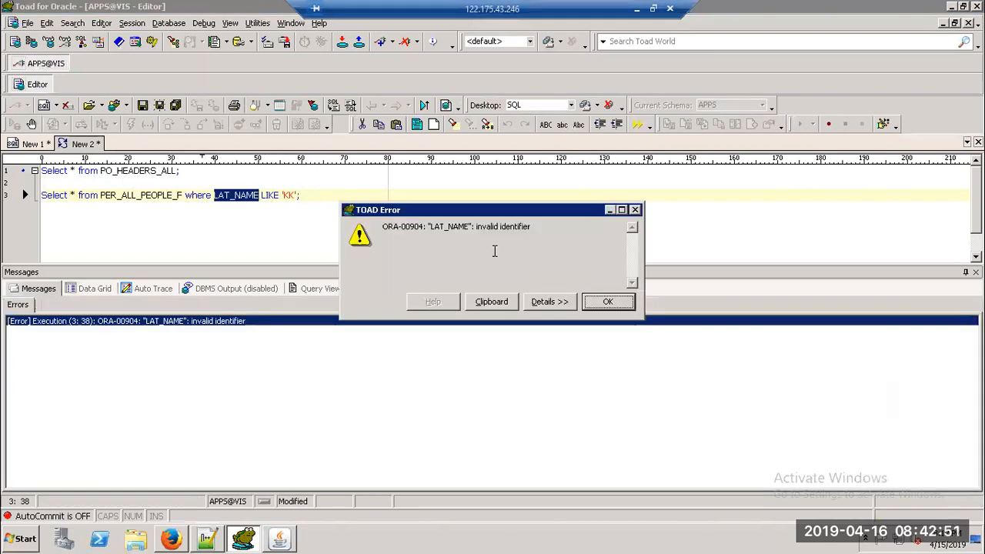
click(605, 302)
click(225, 199)
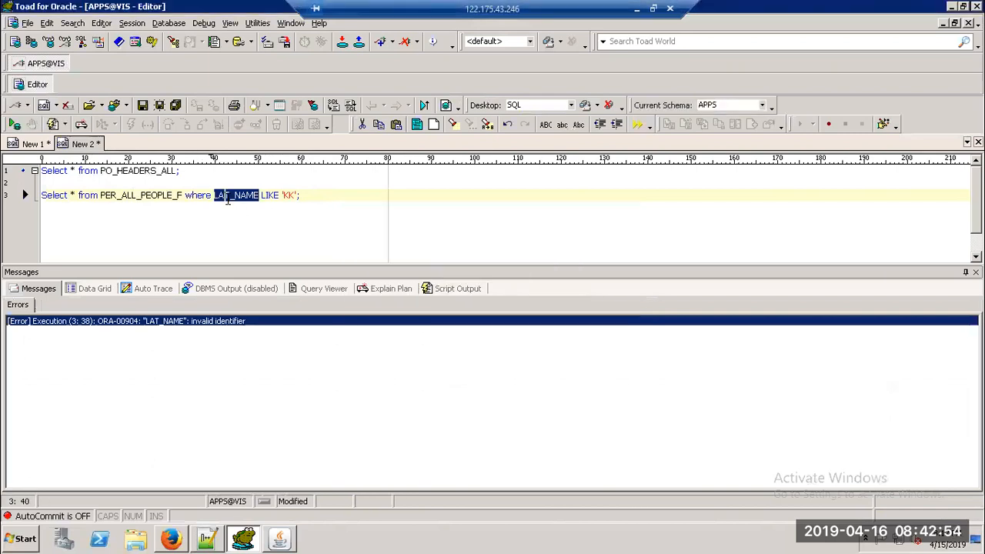
text(S)
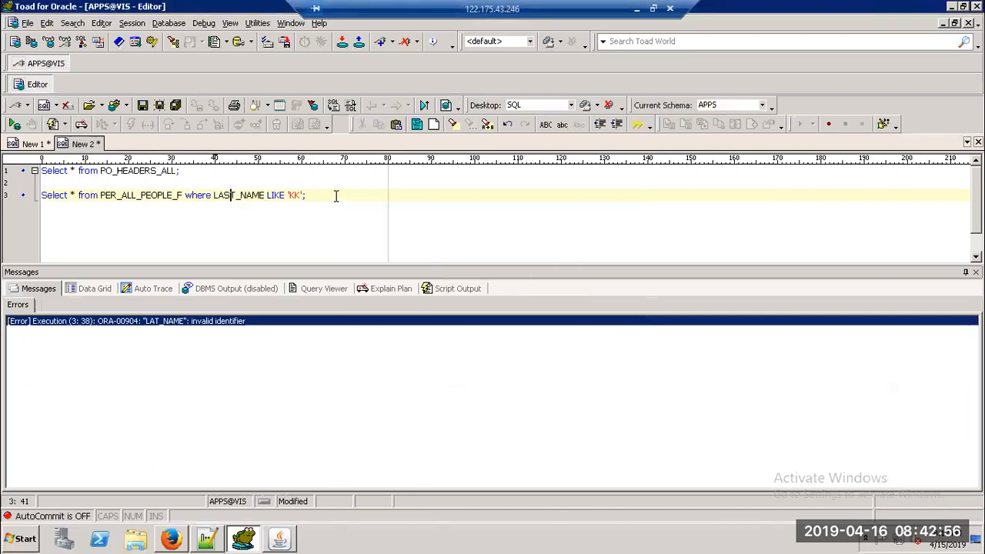
click(26, 195)
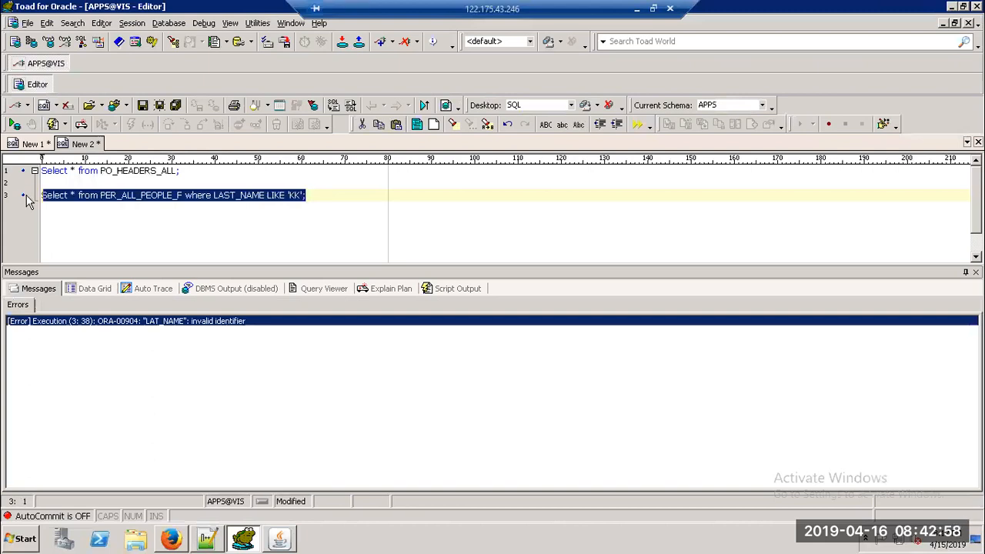
key(F9)
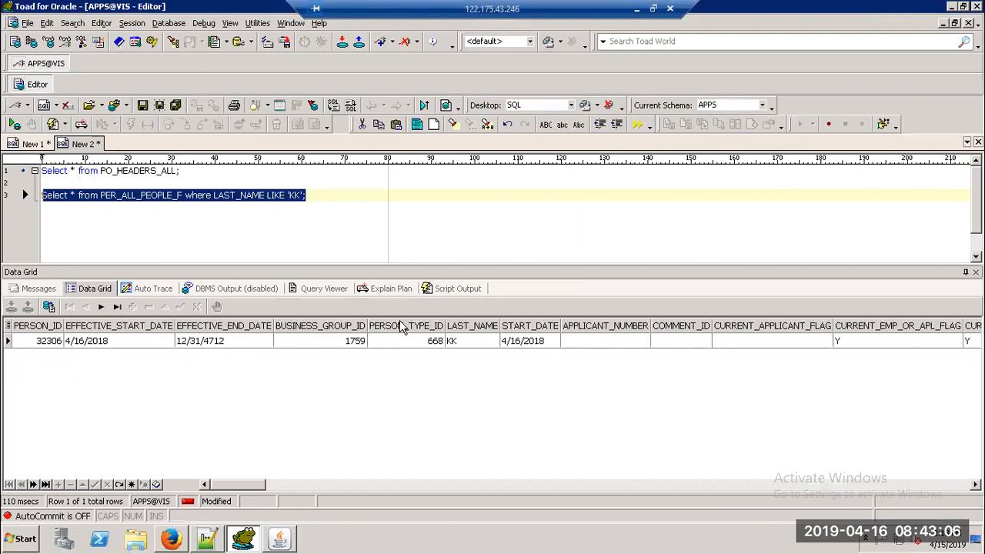
drag(229, 486, 283, 496)
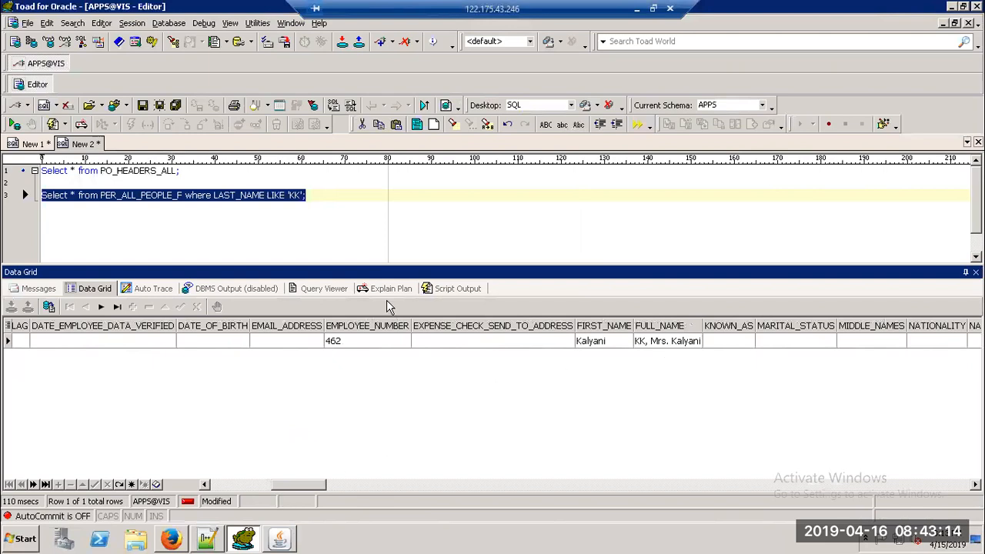
click(342, 346)
key(alt+Tab)
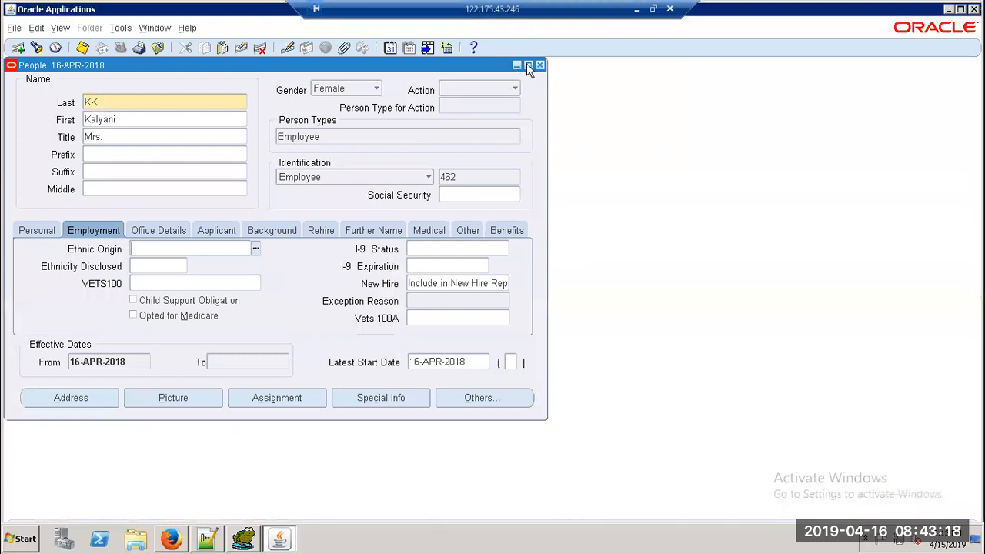
Step: Close the People form and switch to the System Administrator responsibility
click(539, 66)
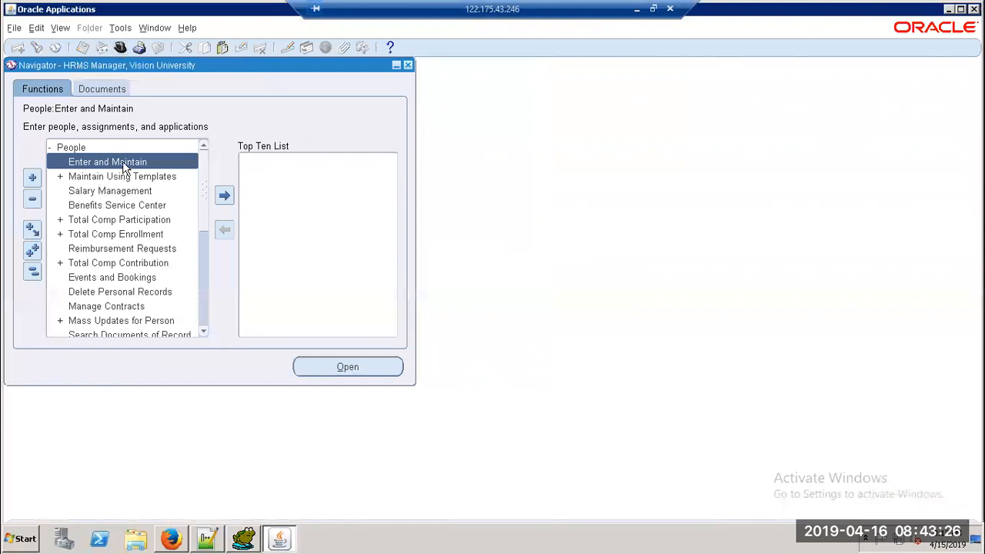
click(119, 48)
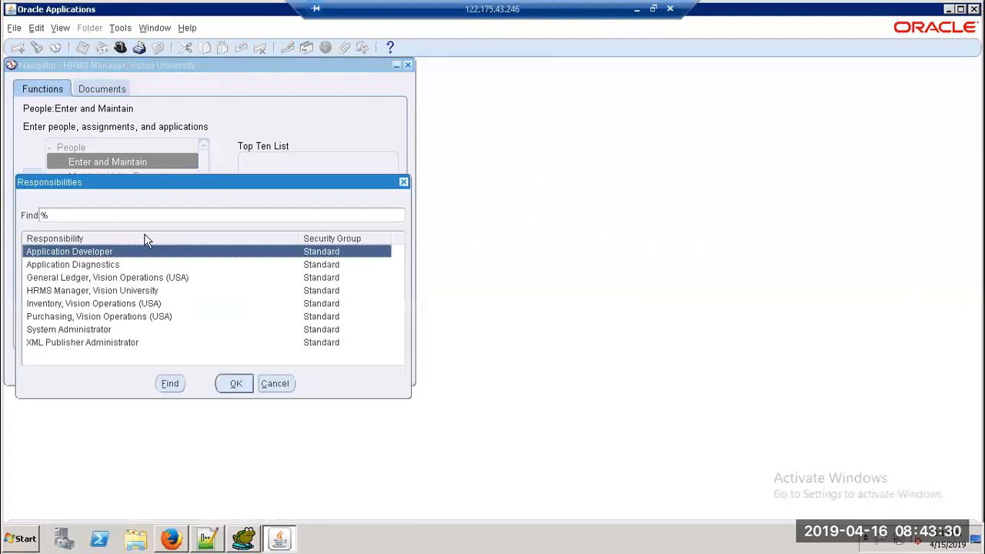
key(Down)
key(Down)
key(Down)
key(Down)
key(Down)
key(Down)
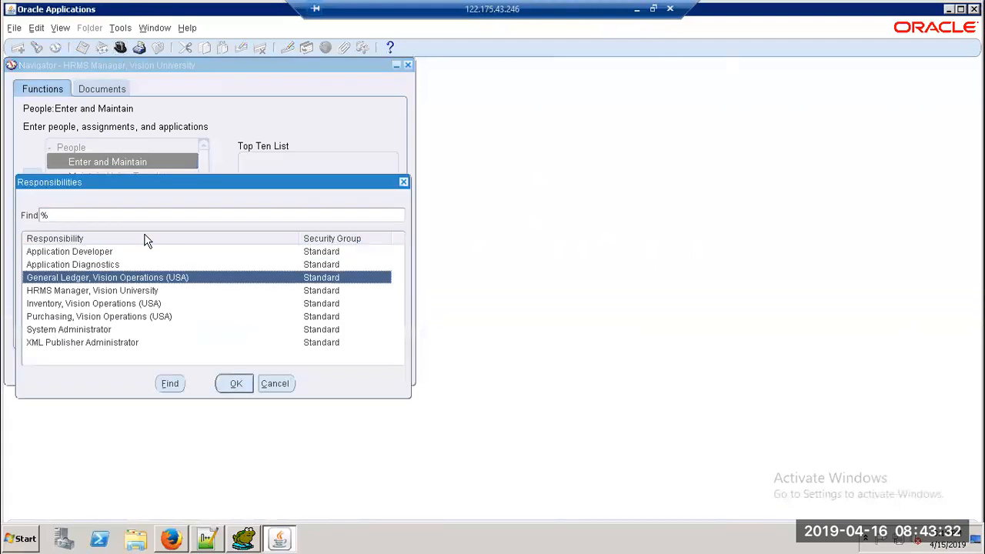
key(Return)
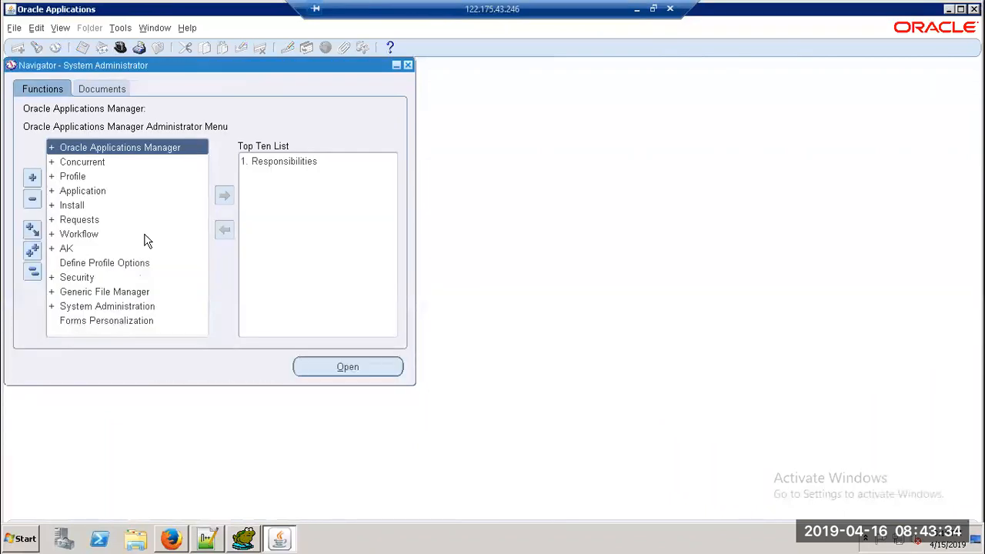
Step: Expand Security > User, add Define to the Top Ten, and pick Users from it
double_click(86, 279)
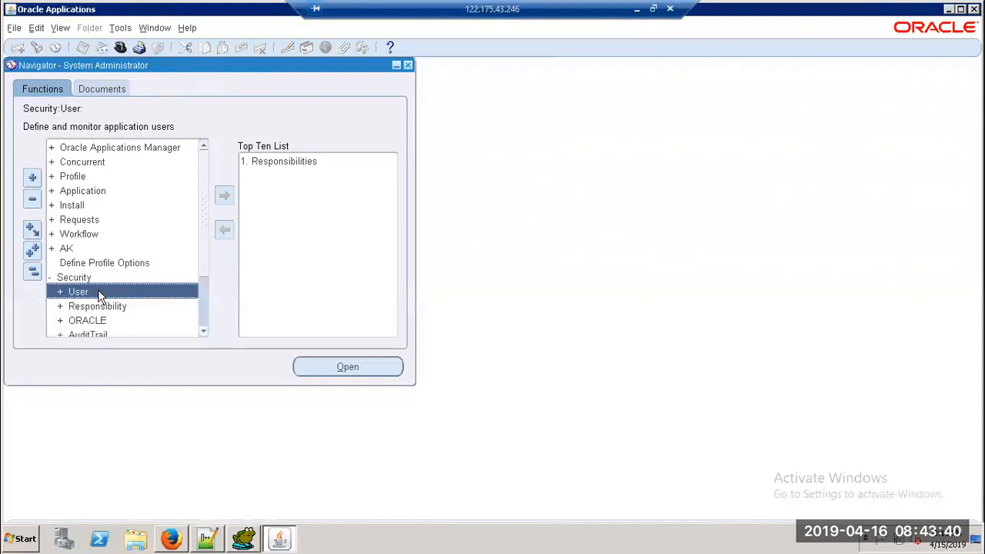
double_click(97, 291)
click(225, 194)
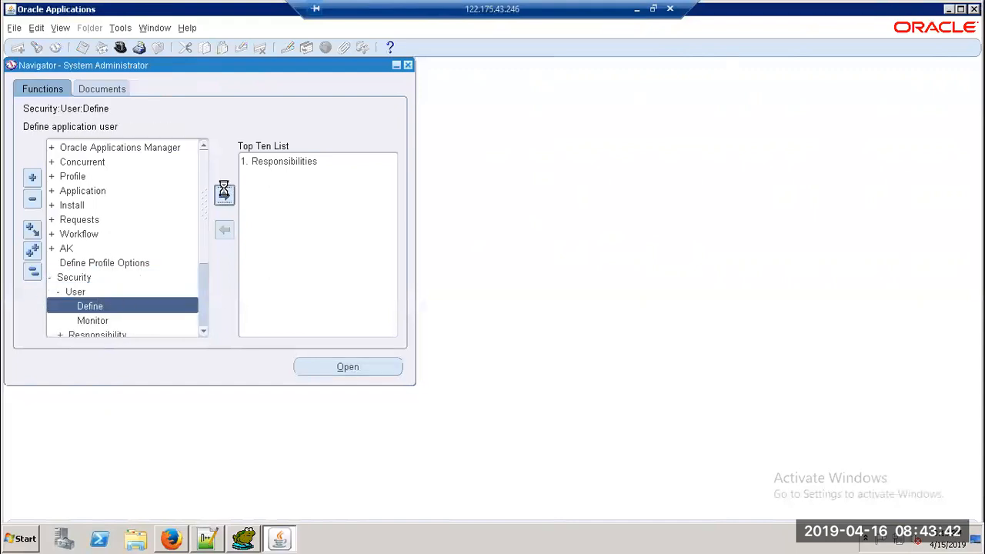
click(272, 175)
Step: Query the Users form for the existing user by its user-name pattern
double_click(272, 176)
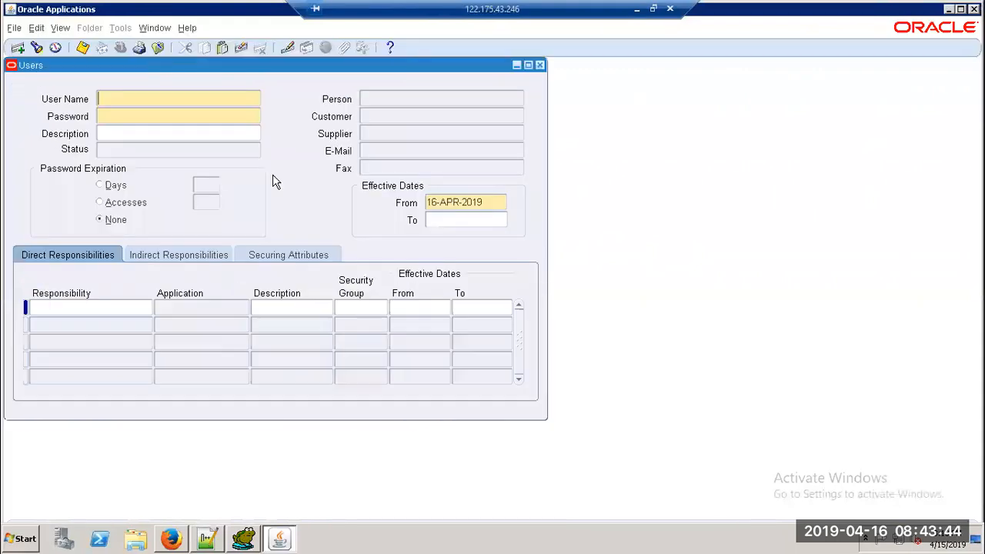
key(F11)
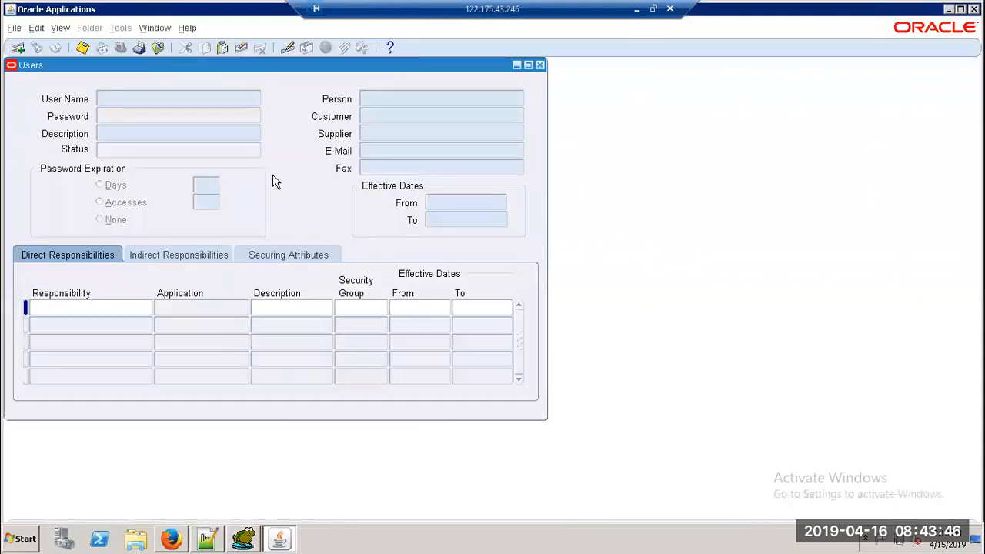
text(XXKAL%)
key(ctrl+F11)
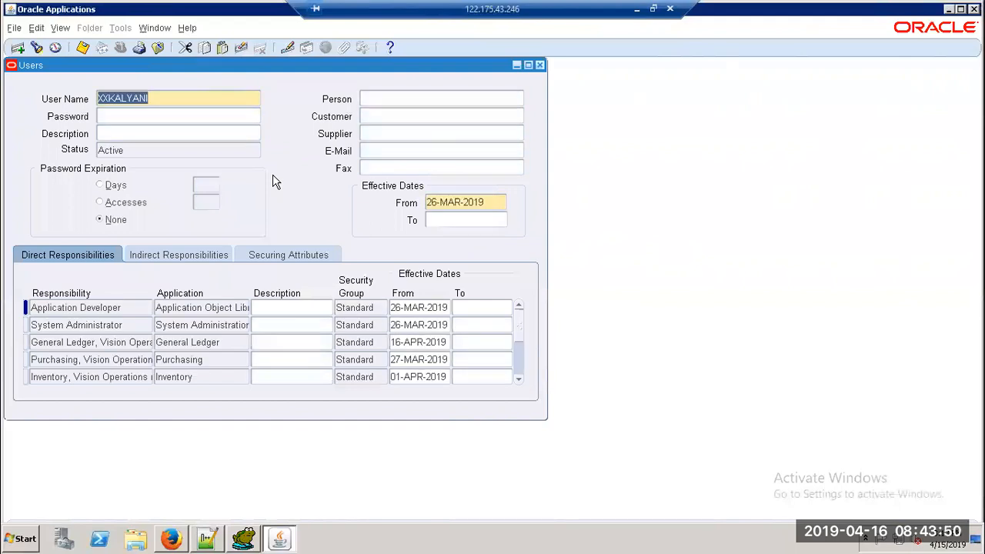
Step: Enter a partial name in Person to bring up the Person Names list
click(403, 100)
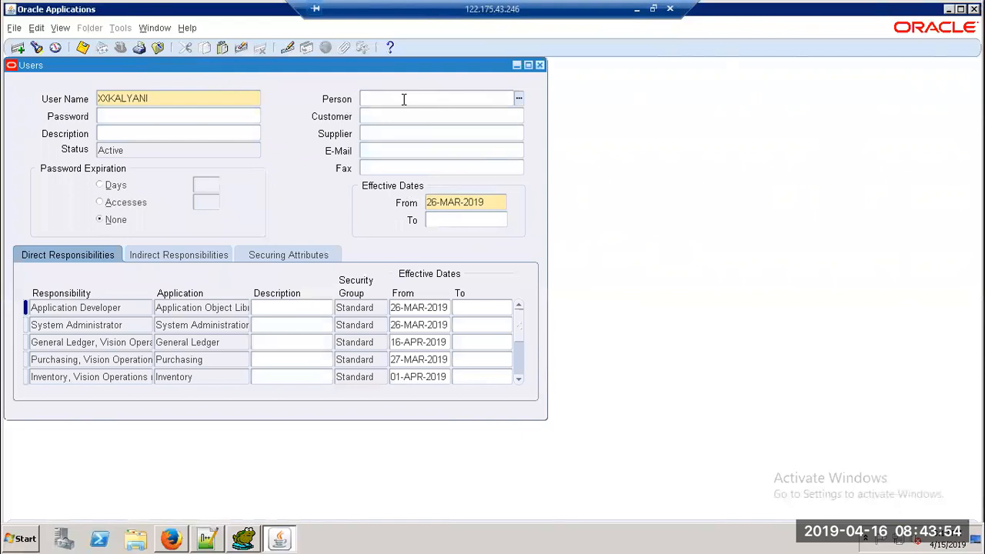
text(XX)
key(BackSpace)
key(Tab)
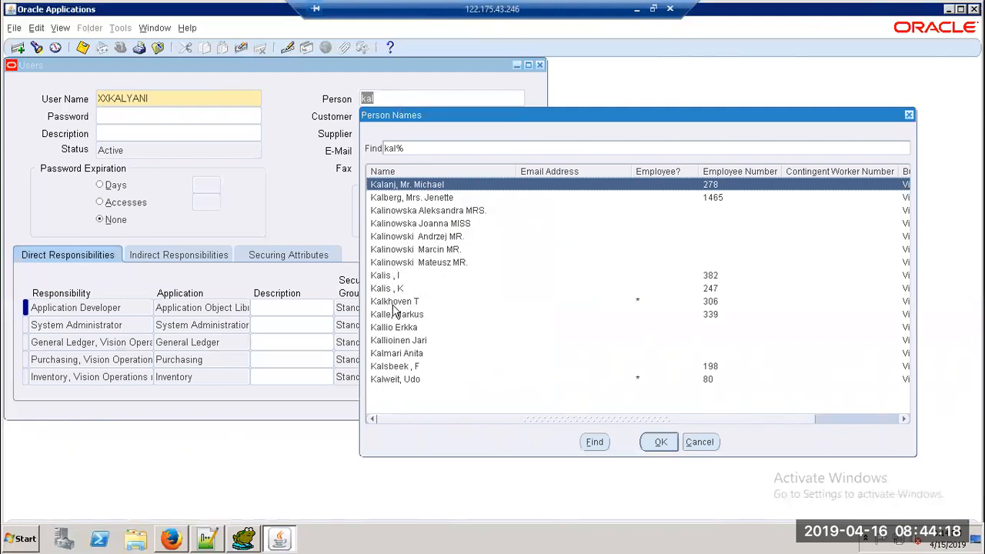
Step: Browse the matching person names, cancel the list, and clear the Person field
click(396, 199)
click(397, 211)
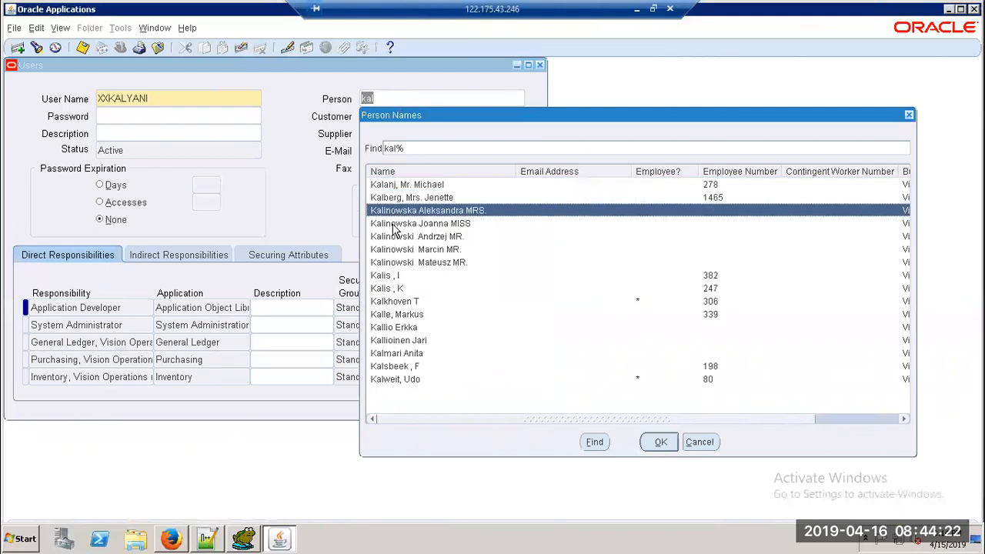
click(393, 224)
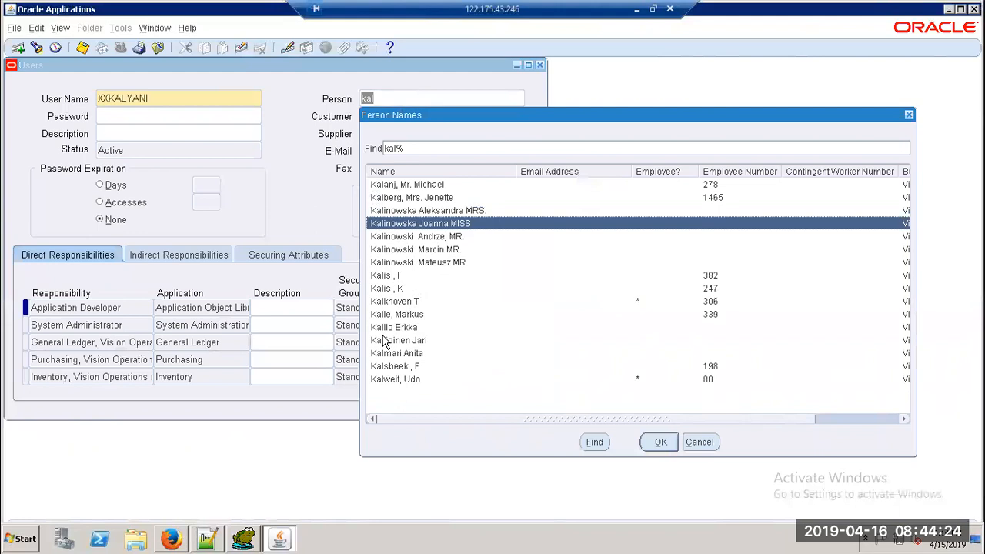
click(699, 442)
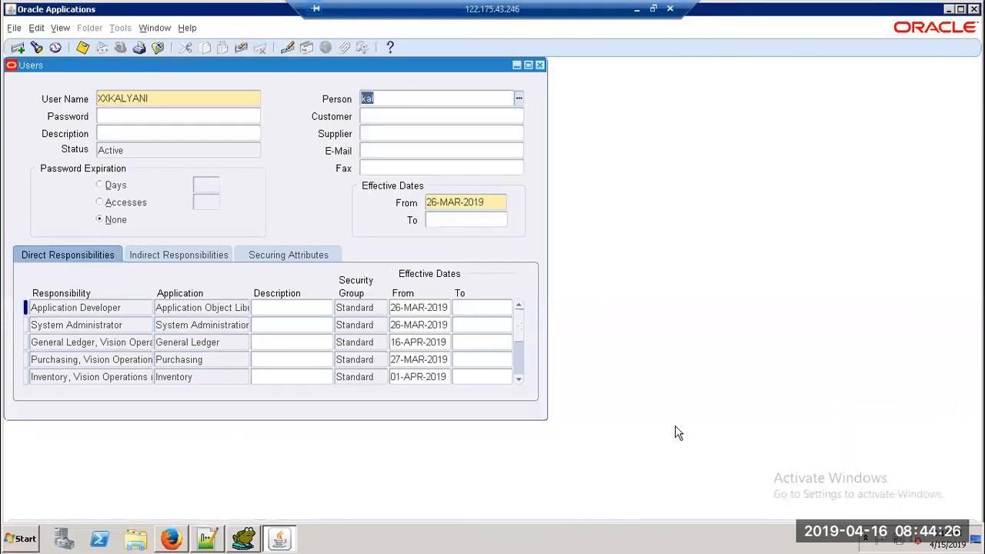
key(BackSpace)
Step: Copy the employee's first name from Toad into Person and add a % wildcard
key(alt+Tab)
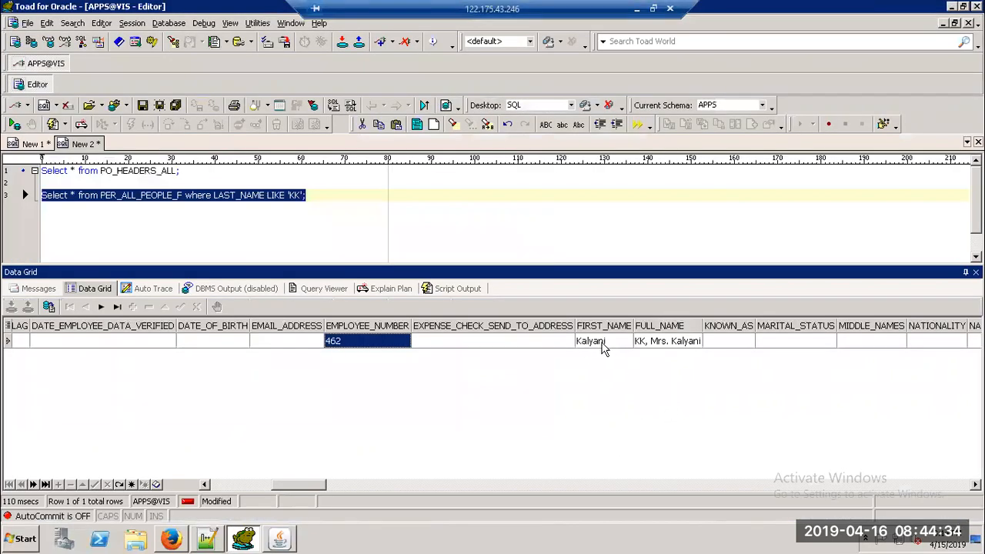
click(604, 346)
key(alt+Tab)
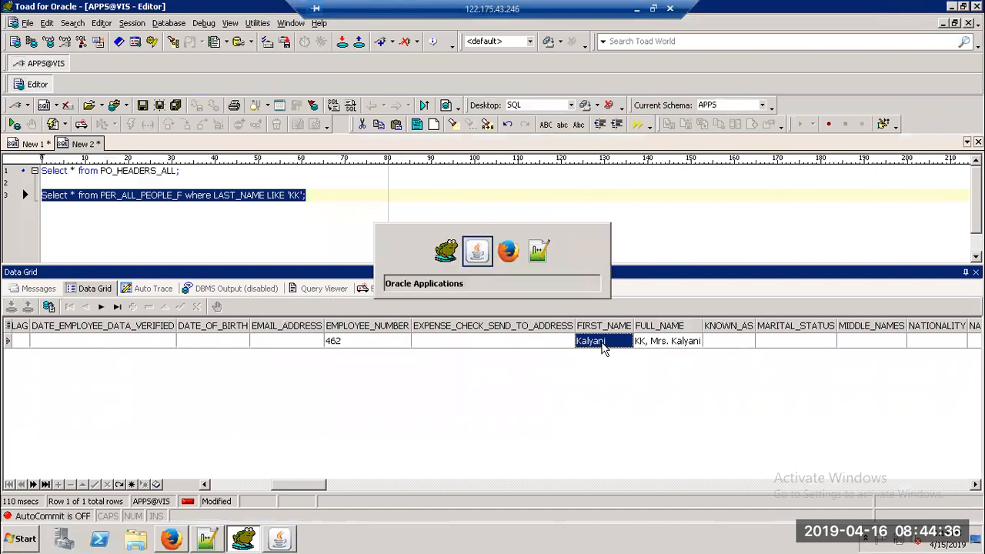
text(KalyaniKalyani)
key(Tab)
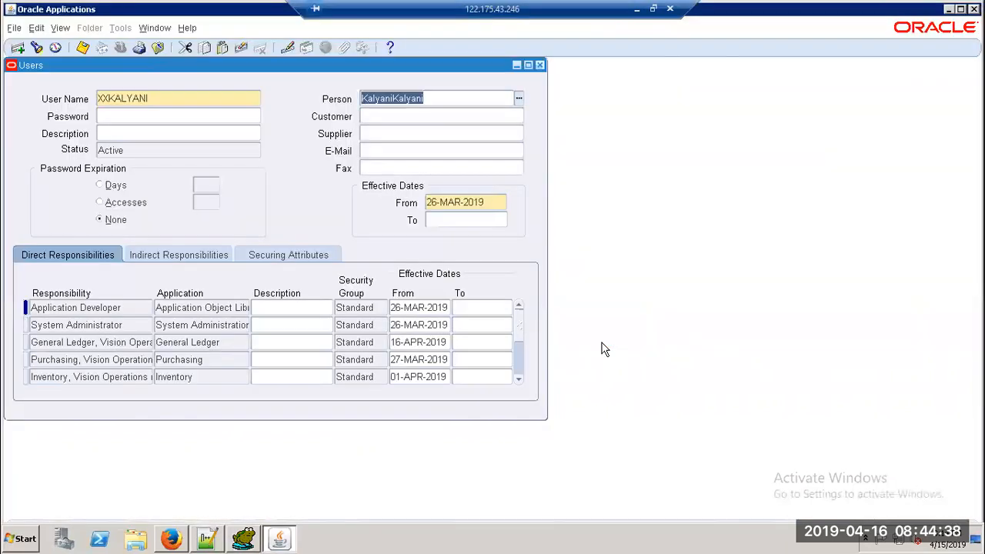
key(End)
key(BackSpace)
key(BackSpace)
key(BackSpace)
key(BackSpace)
key(BackSpace)
key(BackSpace)
key(BackSpace)
key(BackSpace)
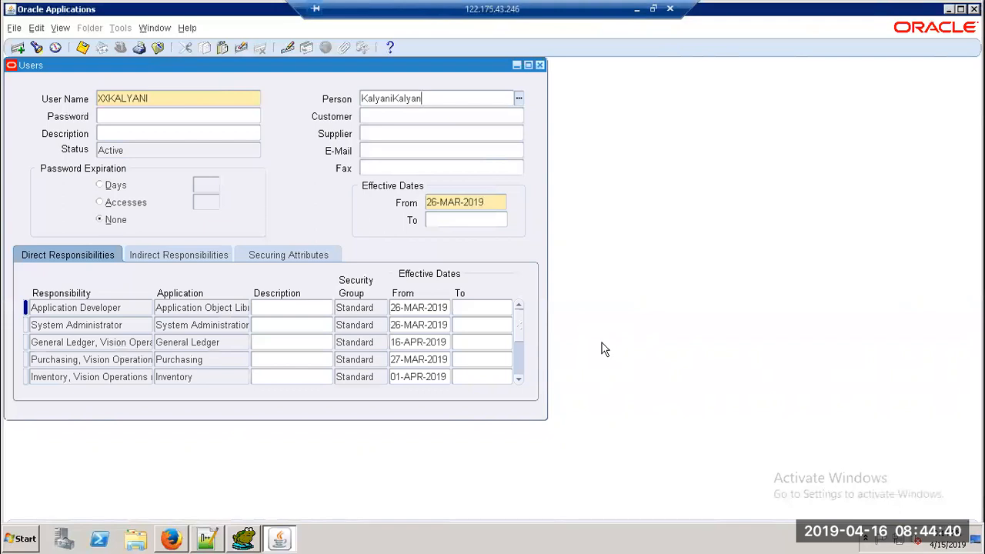
key(shift+Home)
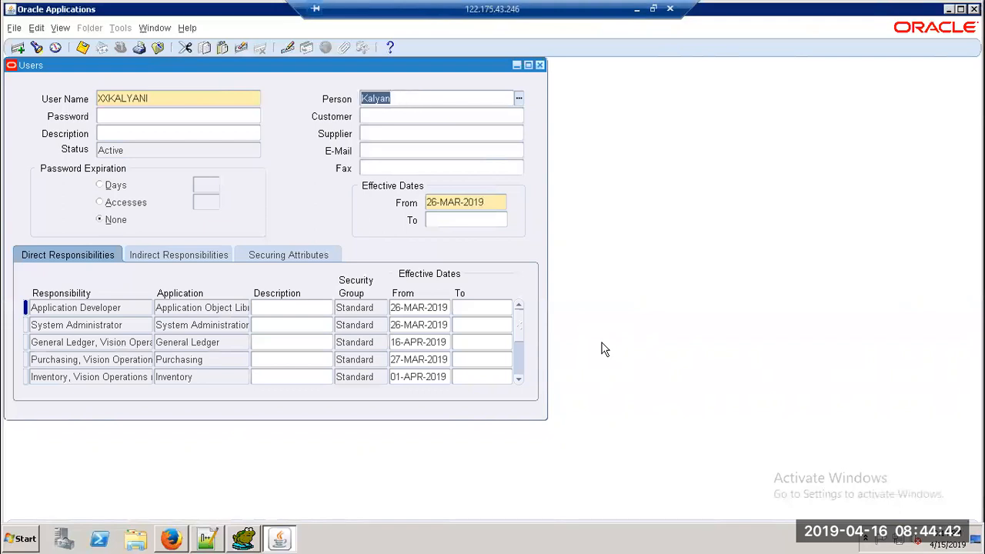
key(End)
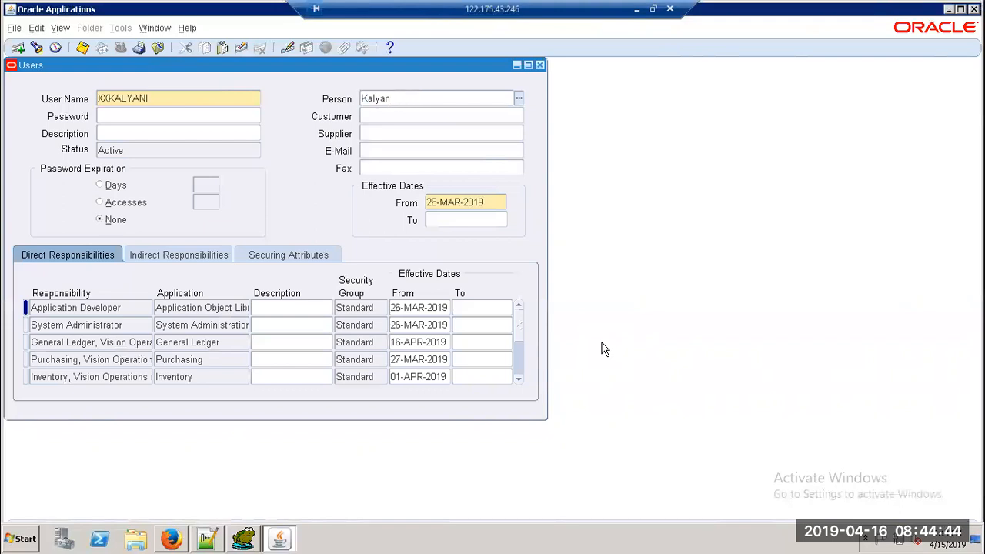
text(%)
key(shift+Home)
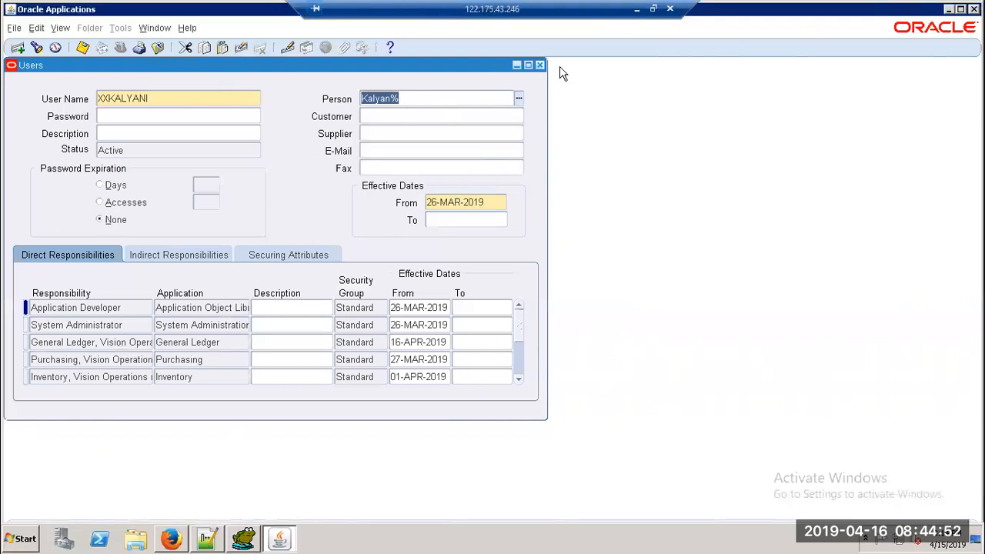
Step: Clear Person and look up customers matching the name in the Customer field
click(494, 97)
key(BackSpace)
key(BackSpace)
key(BackSpace)
key(BackSpace)
key(BackSpace)
key(BackSpace)
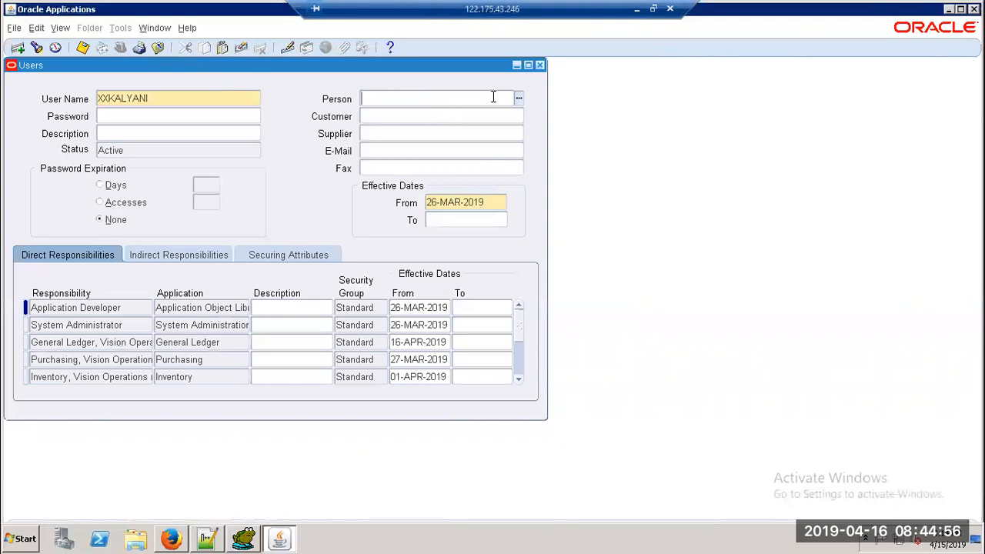
click(479, 115)
key(Tab)
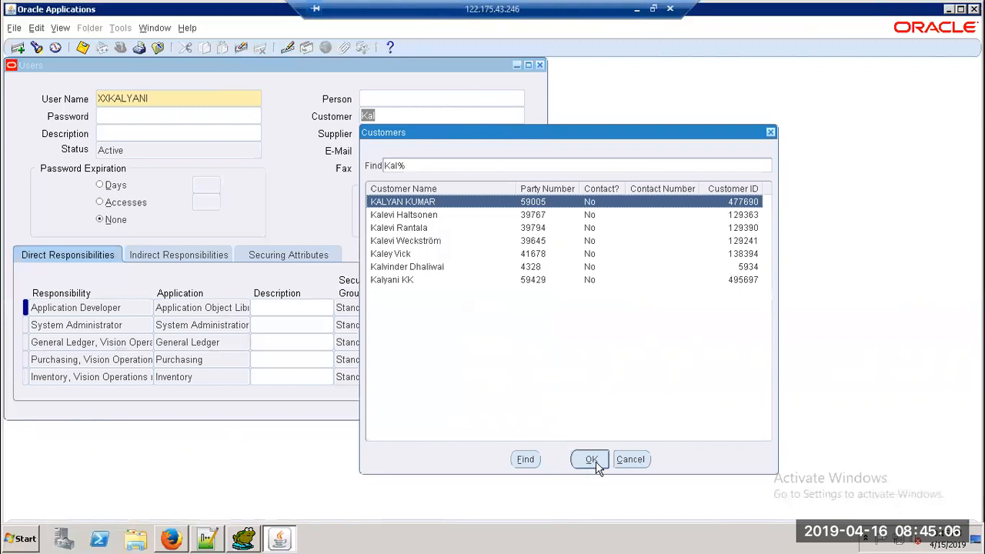
Step: Cancel the Customers list and clear both the Customer and Person fields
click(630, 459)
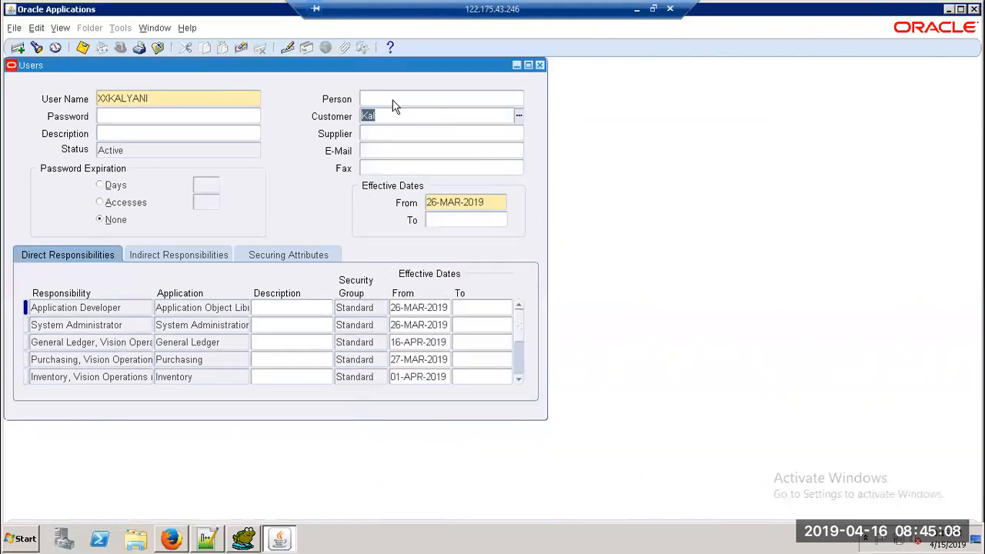
key(BackSpace)
click(394, 98)
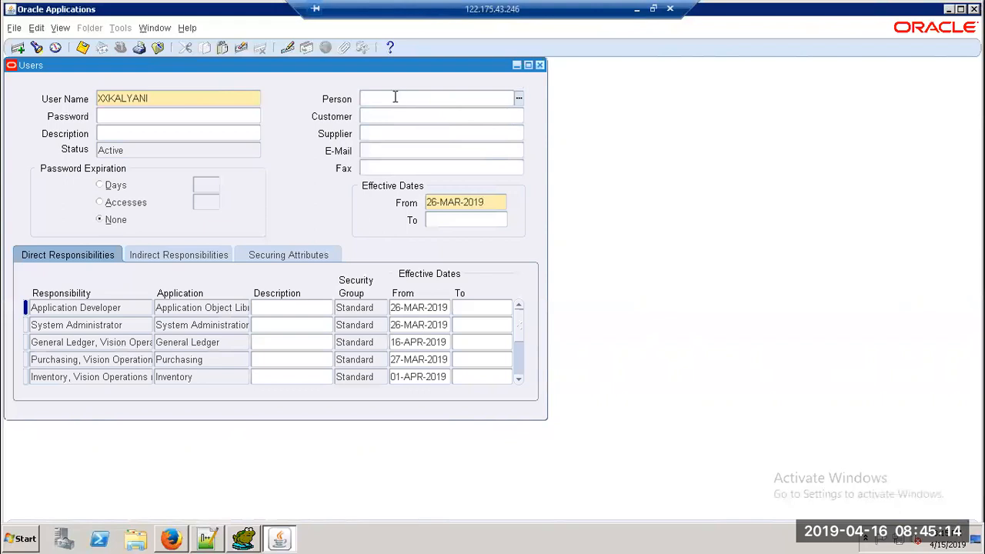
text(Kalyani)
double_click(394, 97)
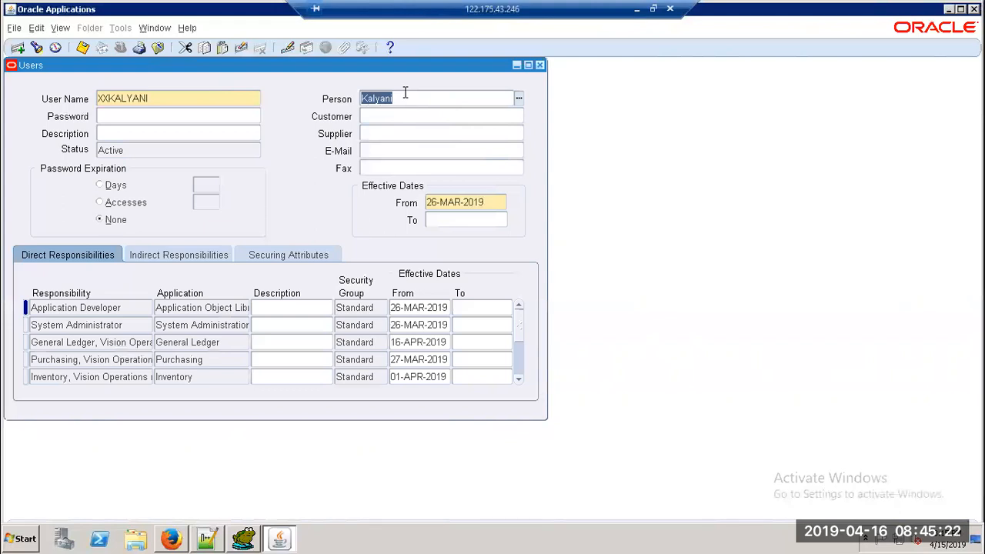
key(BackSpace)
click(404, 92)
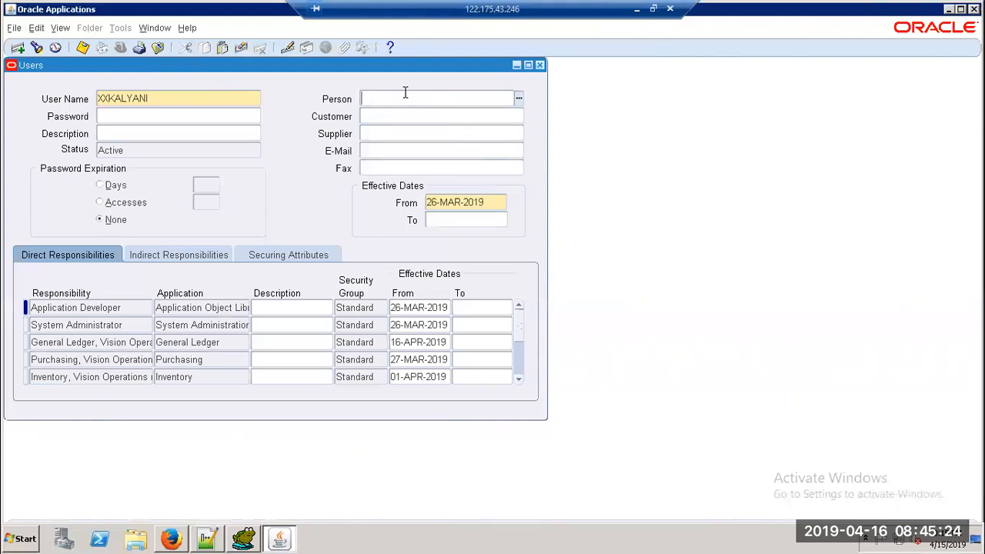
Step: Change the Effective From date to 26-MAR-2018 and save the user
click(494, 204)
click(492, 197)
text(8)
key(Tab)
click(86, 47)
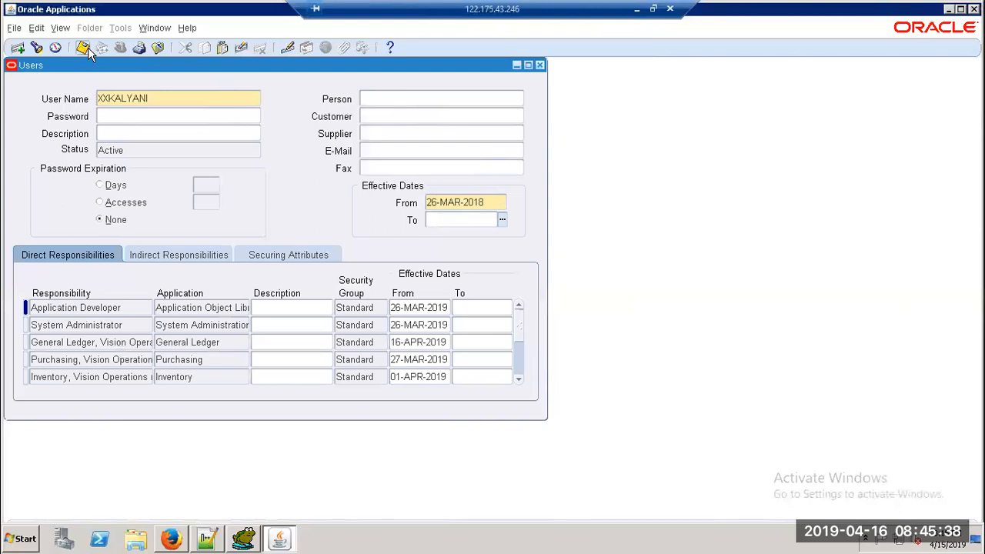
Step: Change the Effective From date to 16-MAR-2018 and save
click(432, 202)
key(BackSpace)
text(1)
click(83, 48)
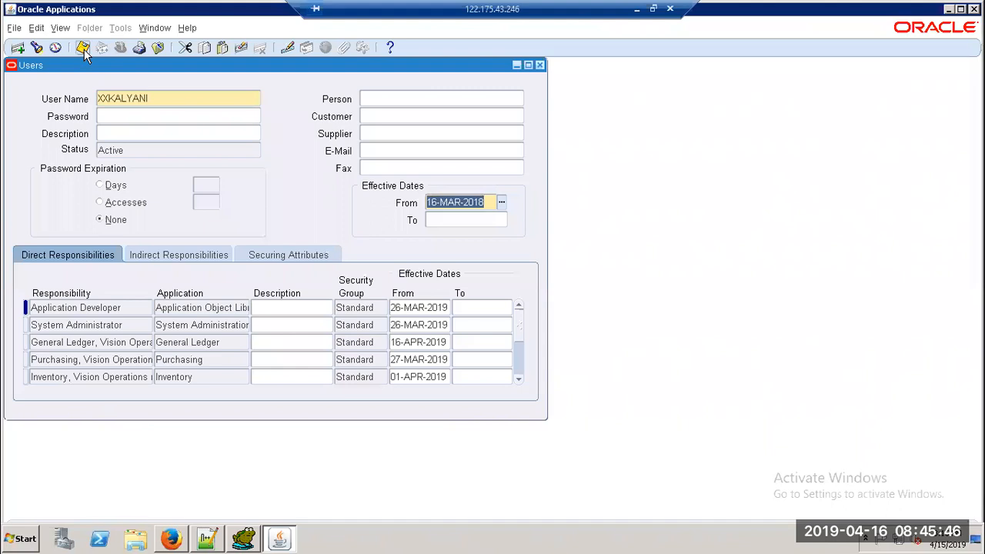
Step: Erase the person name from the user's Person field
click(403, 101)
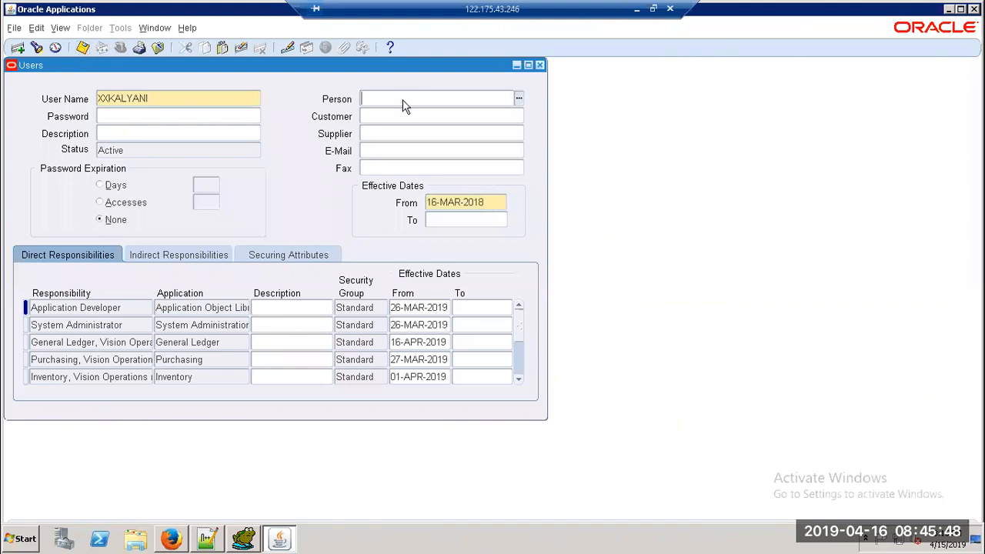
text(Kalyani)
double_click(403, 101)
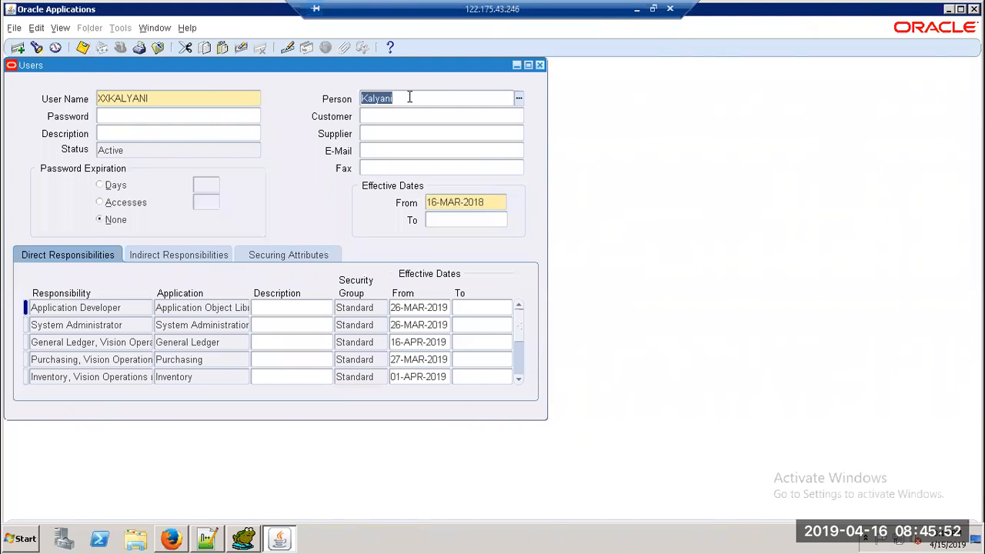
click(410, 98)
key(BackSpace)
key(BackSpace)
key(BackSpace)
key(BackSpace)
key(BackSpace)
key(BackSpace)
key(BackSpace)
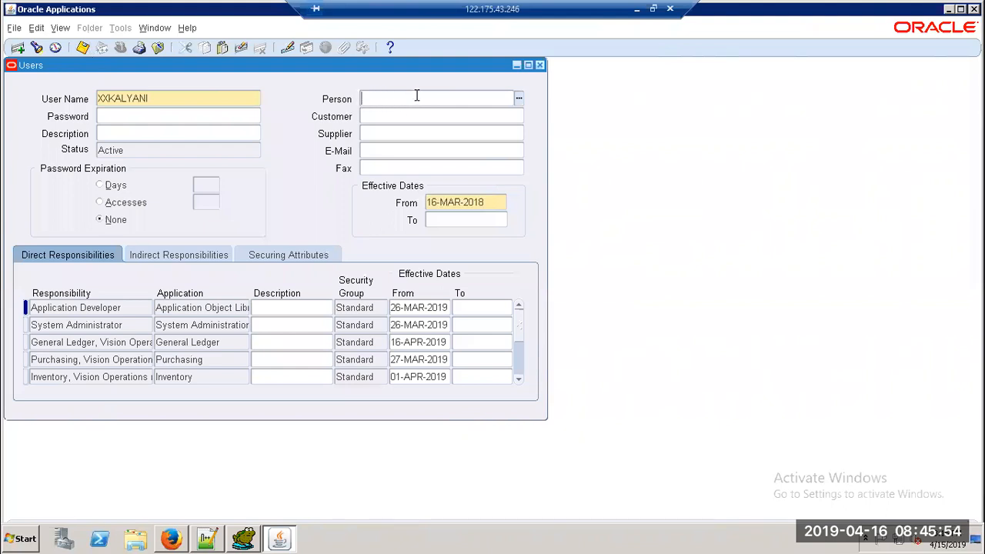
Step: Search Person Names with a %…% wildcard around the partial name, scroll the matches, then cancel
click(519, 103)
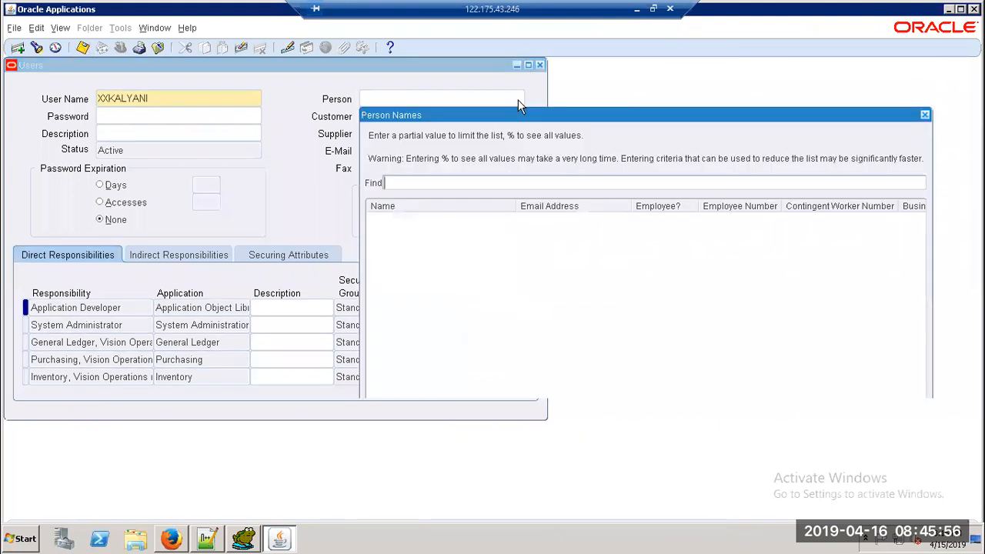
text(Kalyani)
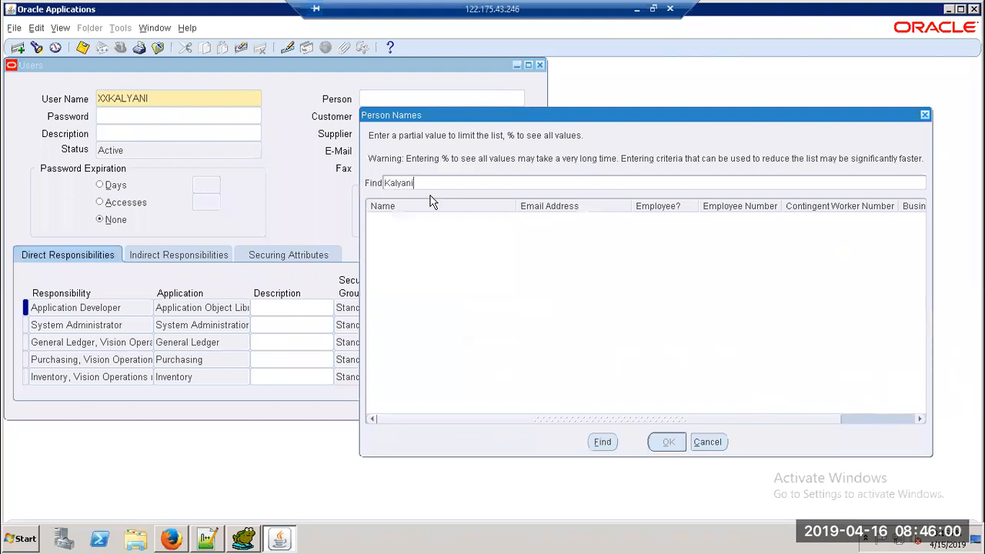
key(BackSpace)
key(BackSpace)
key(BackSpace)
key(BackSpace)
key(BackSpace)
key(BackSpace)
key(BackSpace)
text(%KAL%)
key(Return)
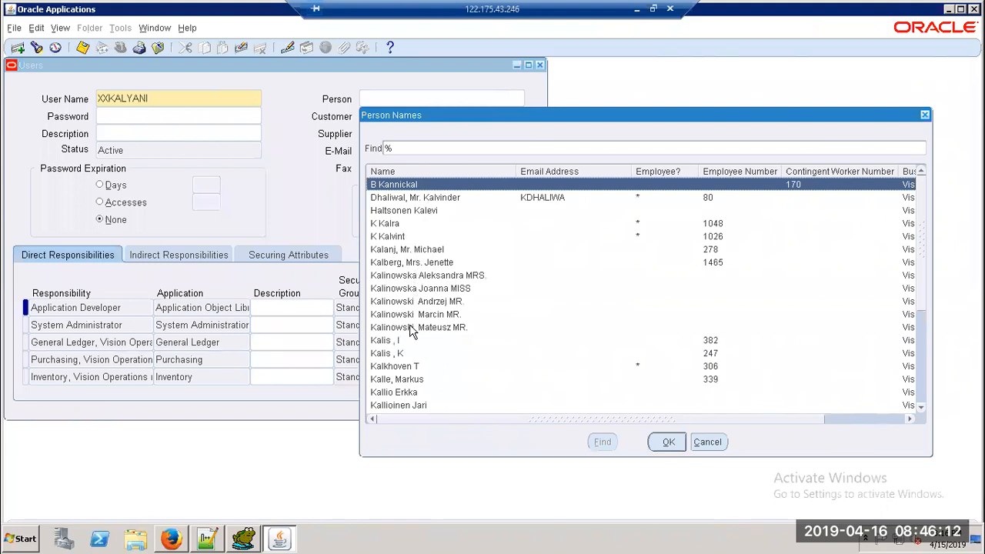
click(406, 303)
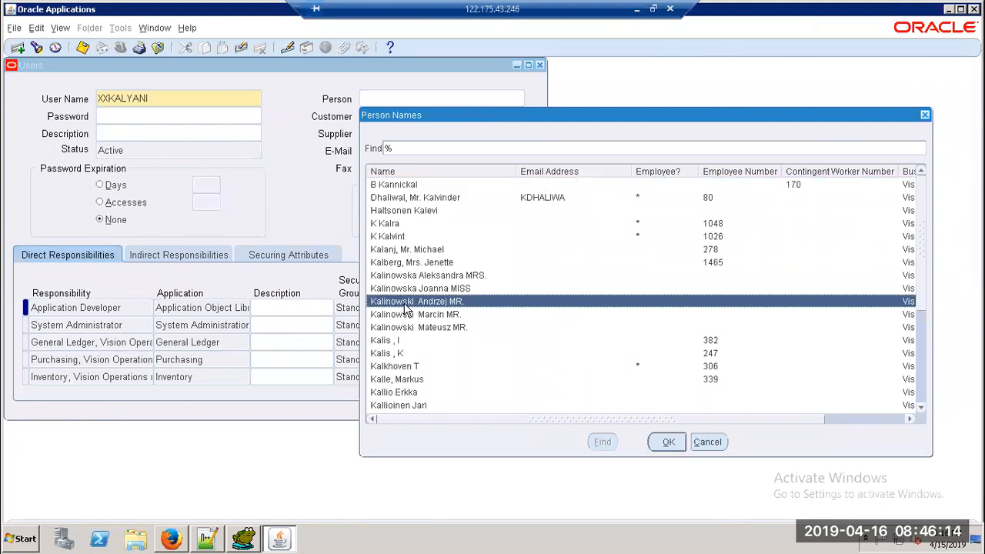
click(405, 309)
key(Down)
key(Down)
key(Down)
key(Down)
key(Down)
key(Down)
key(Down)
key(Down)
key(Down)
key(Down)
key(Down)
key(Down)
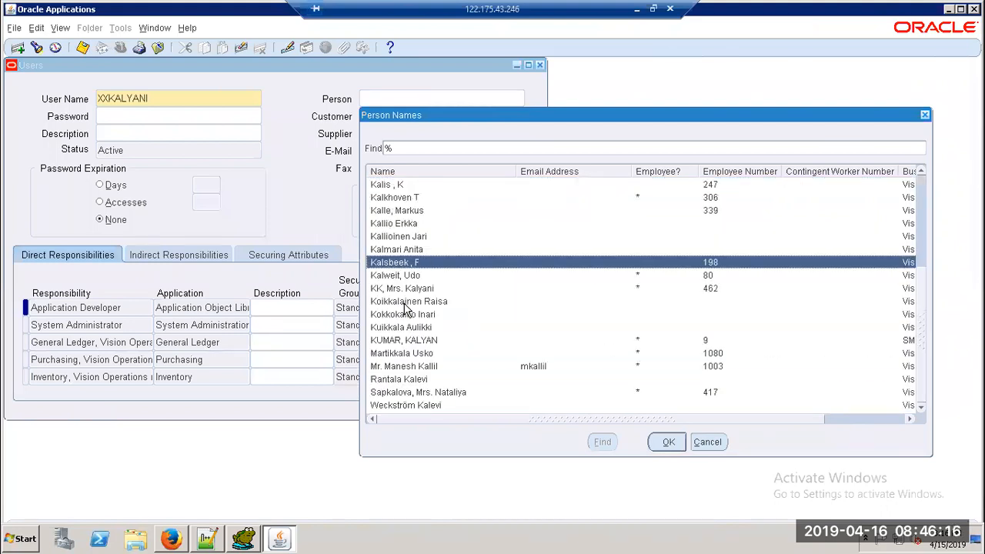
key(Down)
key(Down)
key(Down)
key(Down)
key(Down)
key(Down)
key(Down)
key(Down)
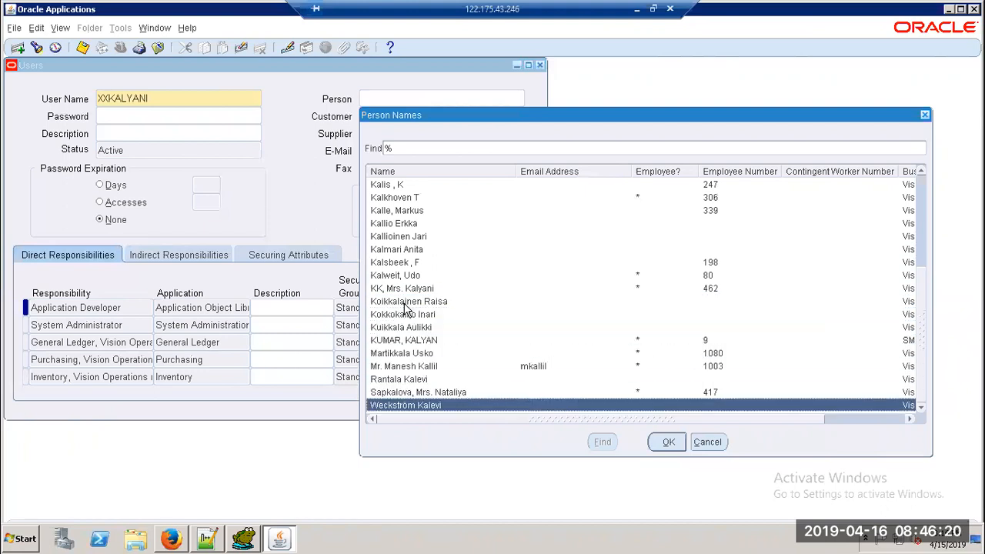
click(707, 443)
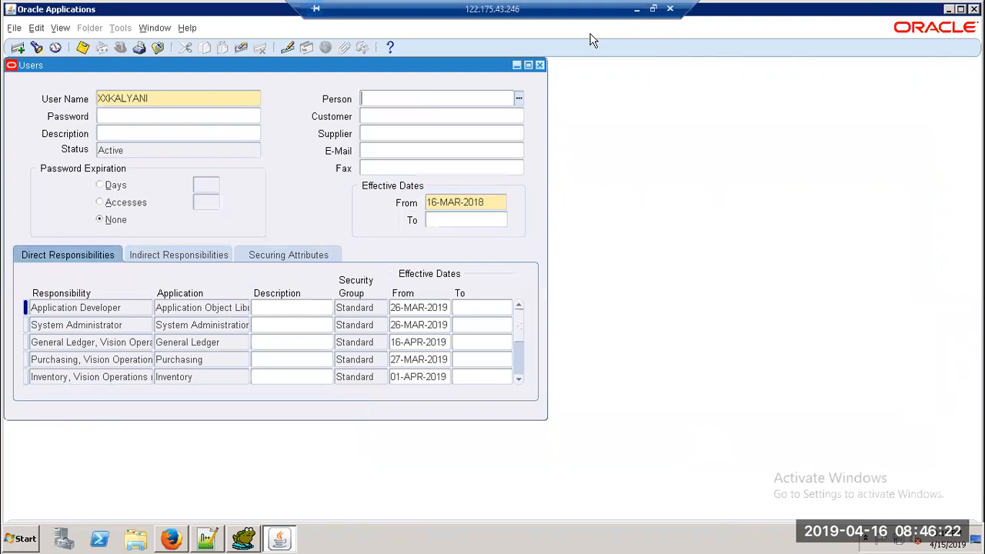
Step: Close the Users form, saving the changes and acknowledging Transaction complete
click(542, 65)
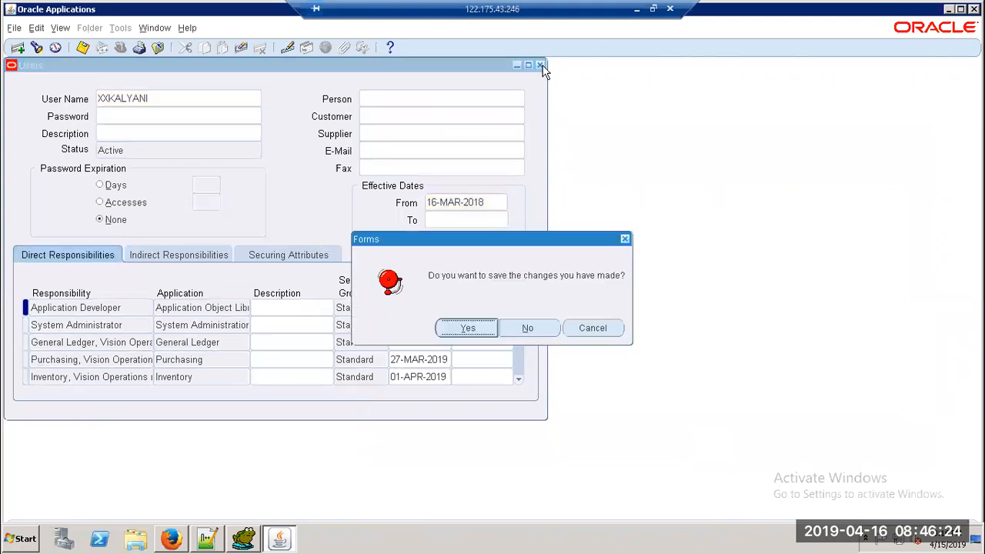
click(480, 326)
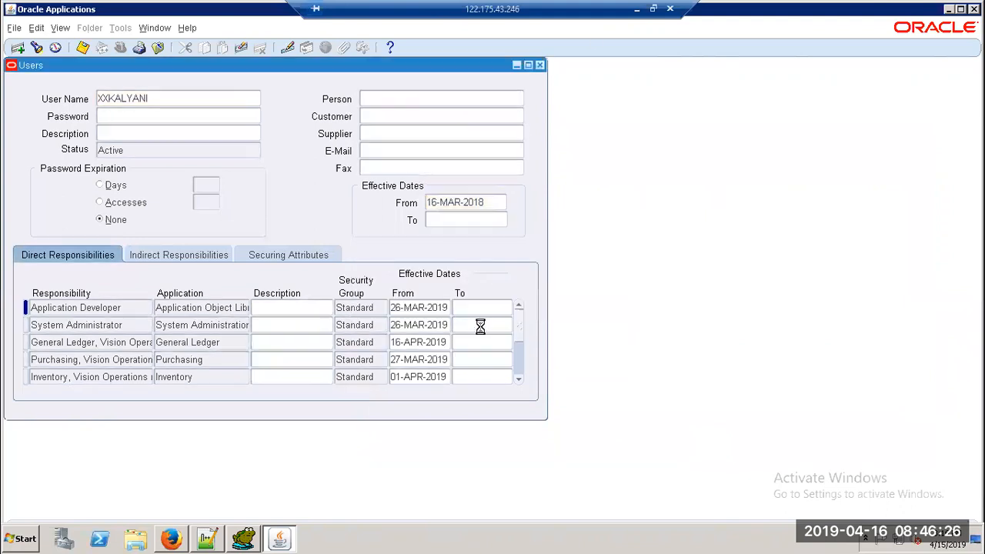
click(613, 328)
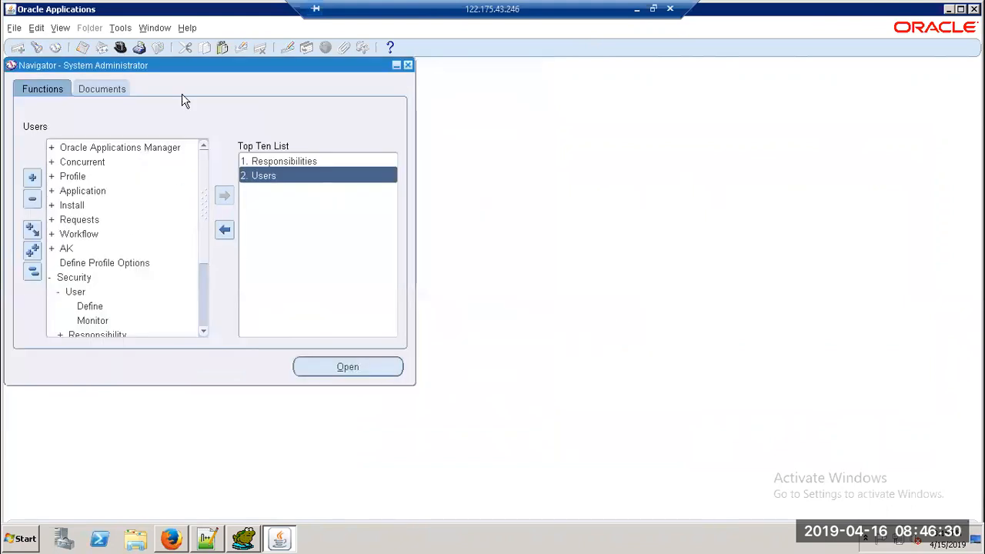
Step: Switch to the General Ledger, Vision Operations (USA) responsibility
click(120, 47)
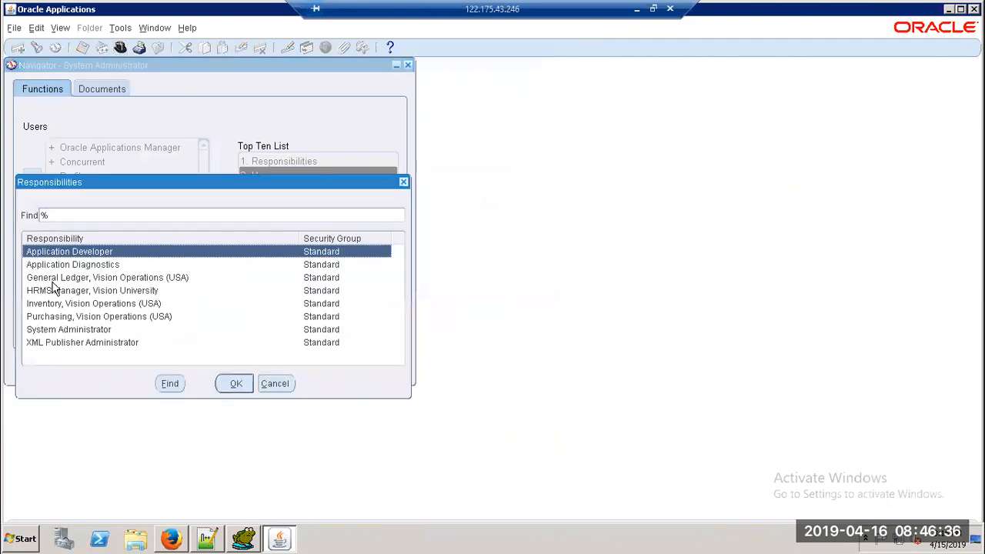
click(55, 277)
click(240, 388)
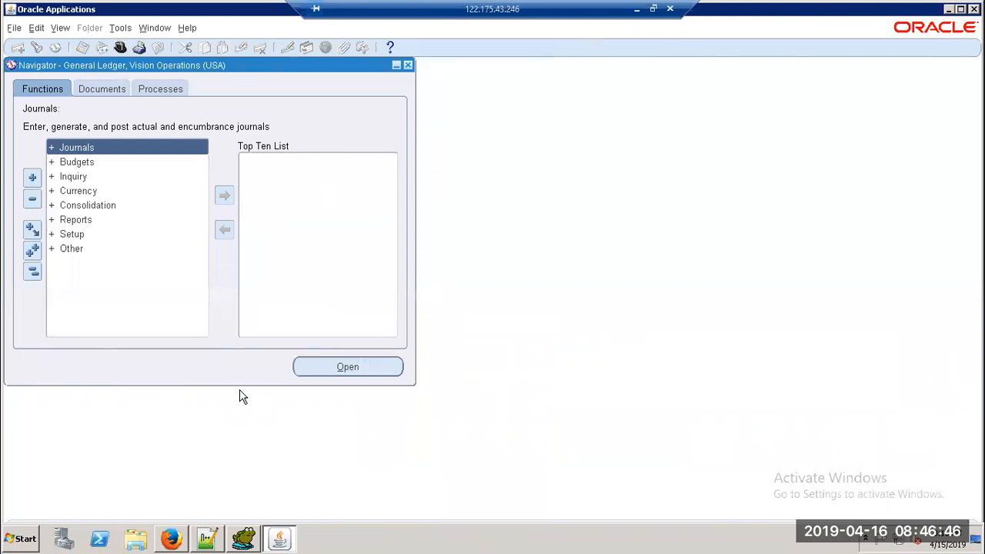
Step: From the Currency functions, search form functions for 'da' to reach the Daily Rates form
click(77, 193)
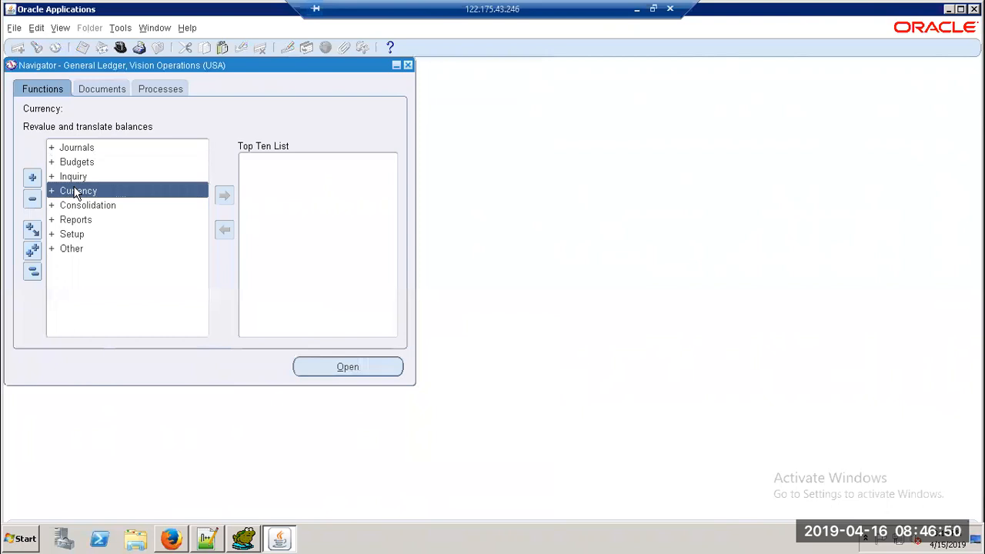
key(alt+f)
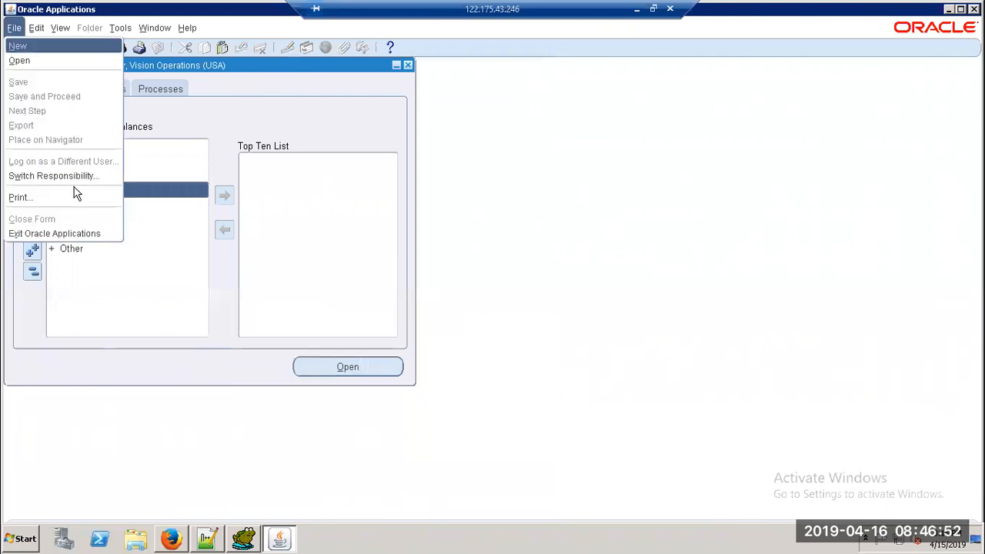
key(Escape)
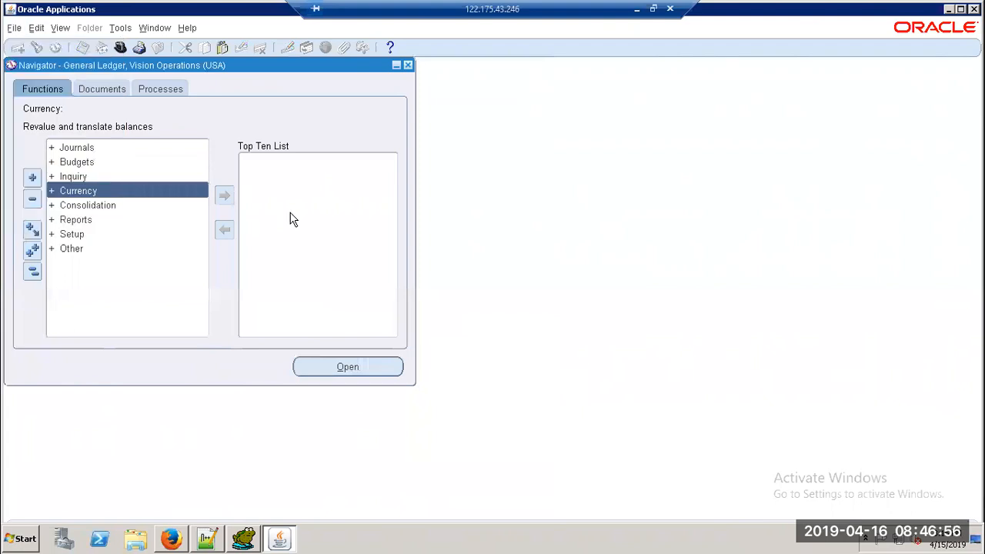
key(ctrl+l)
text(da%)
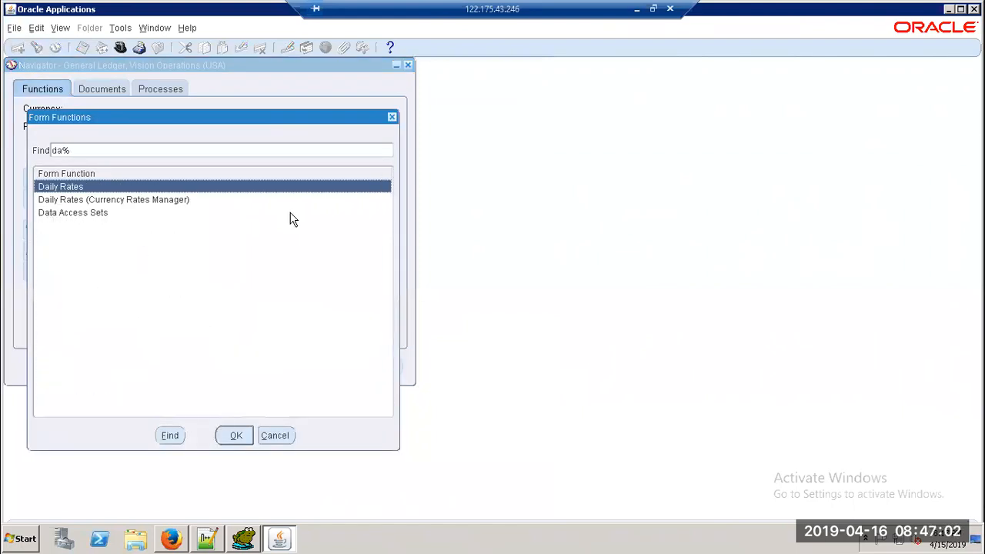
key(Return)
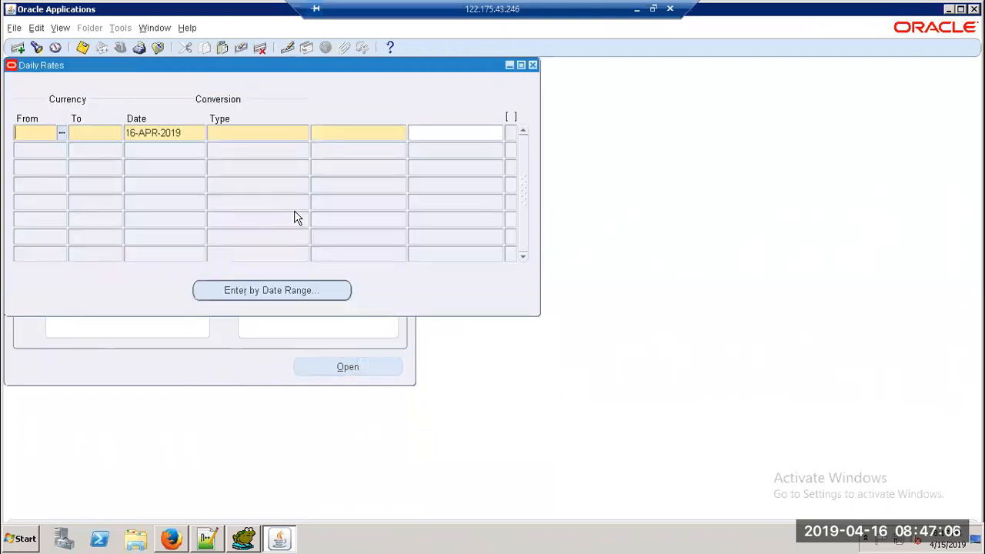
Step: Query the Daily Rates form to list the existing Corporate rates, including GBP and INR
click(511, 133)
key(F11)
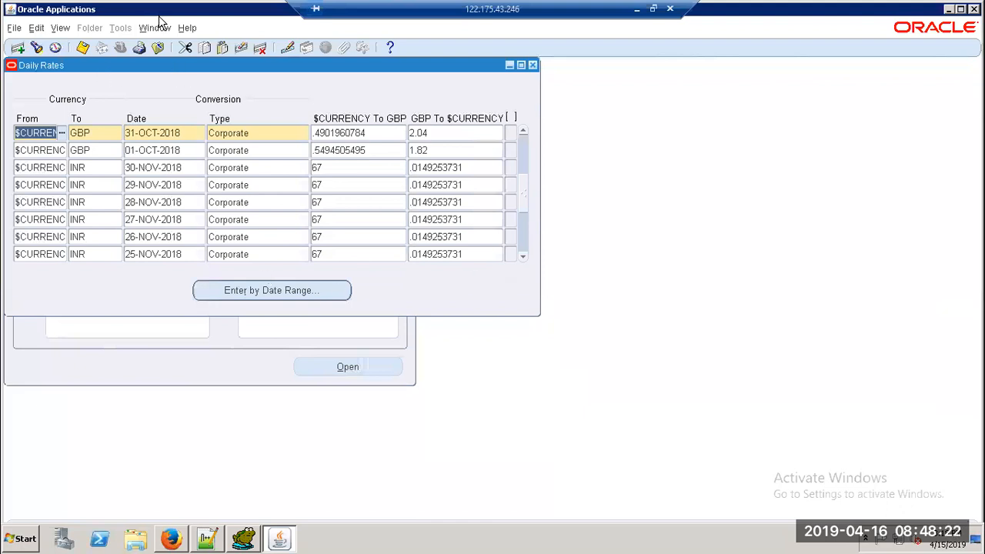
Step: Show the rate's record history, mark its table GL_DAILY_RATES_V, then switch to Toad for Oracle
click(185, 29)
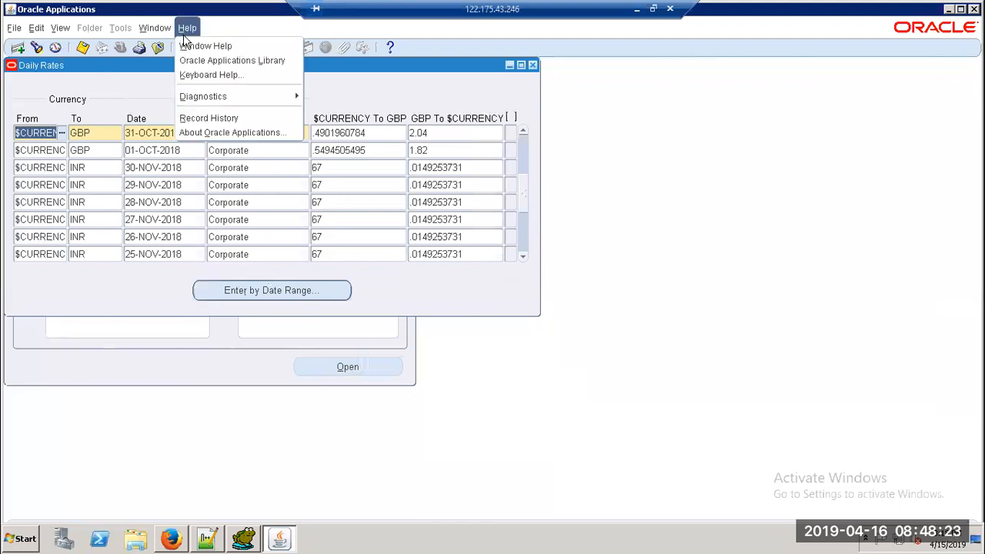
click(231, 118)
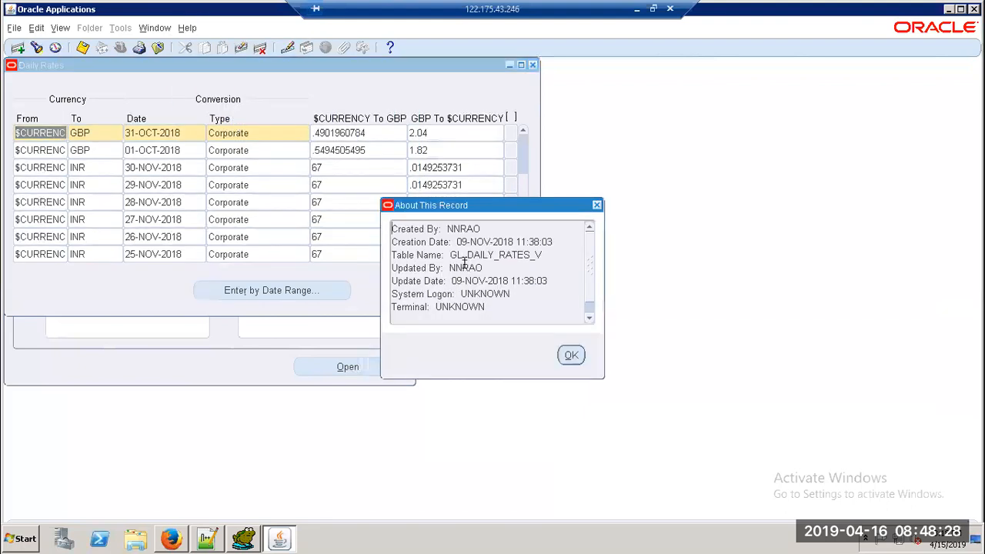
drag(452, 257, 543, 256)
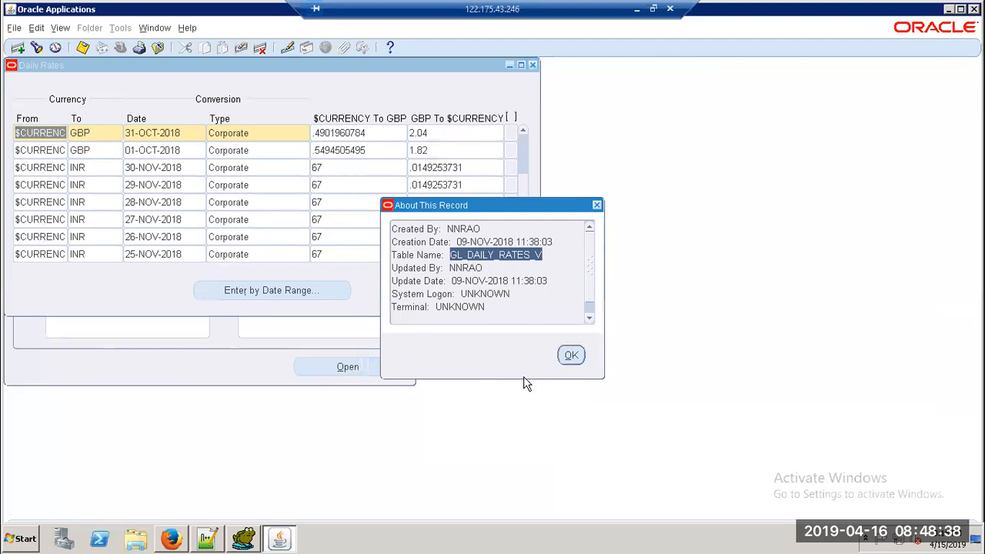
click(253, 542)
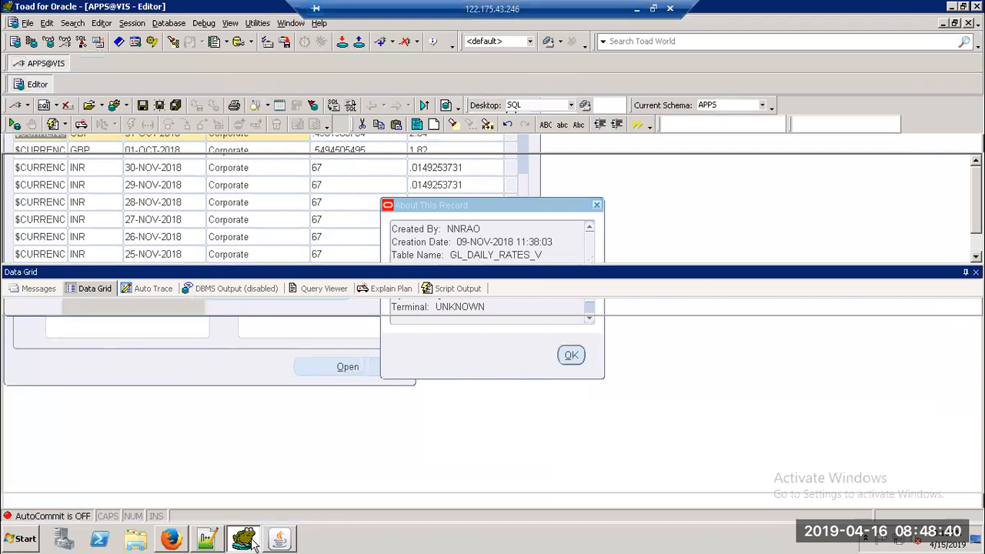
Step: Write and run 'Select * from GL_DAILY_RATES;' on a new line in Toad
click(334, 198)
key(Return)
key(Return)
text(Selef)
text(t)
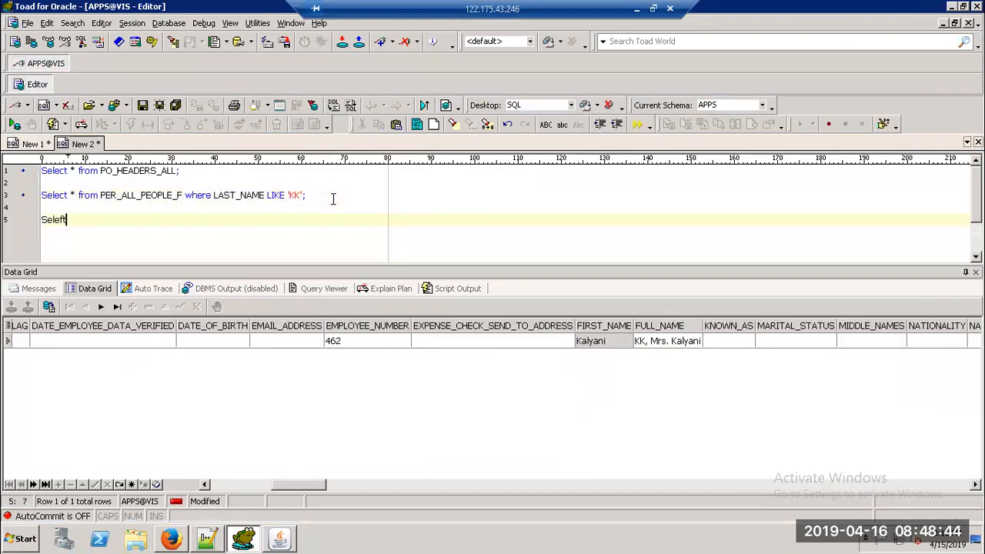
key(BackSpace)
text(ct * from GL_DAILY_RATES_V)
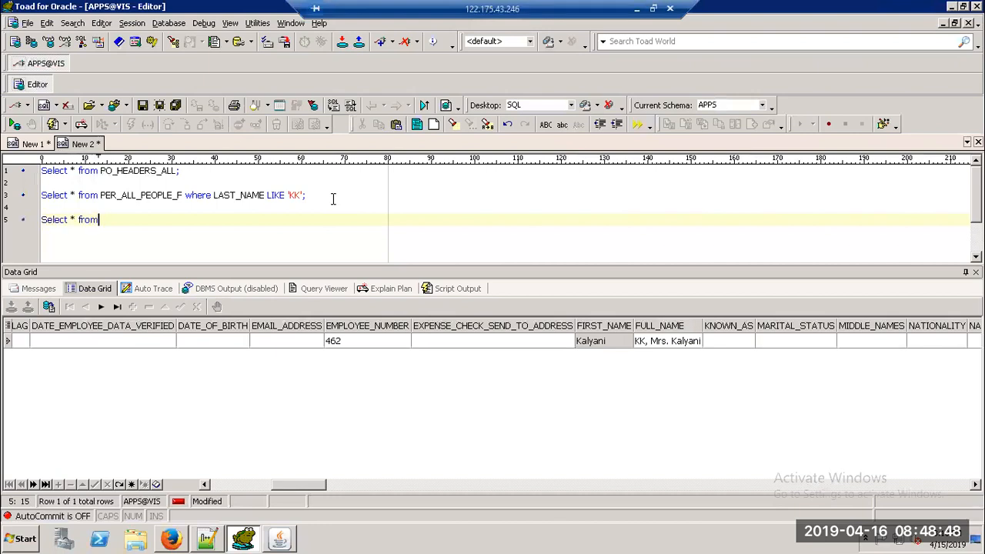
key(BackSpace)
key(BackSpace)
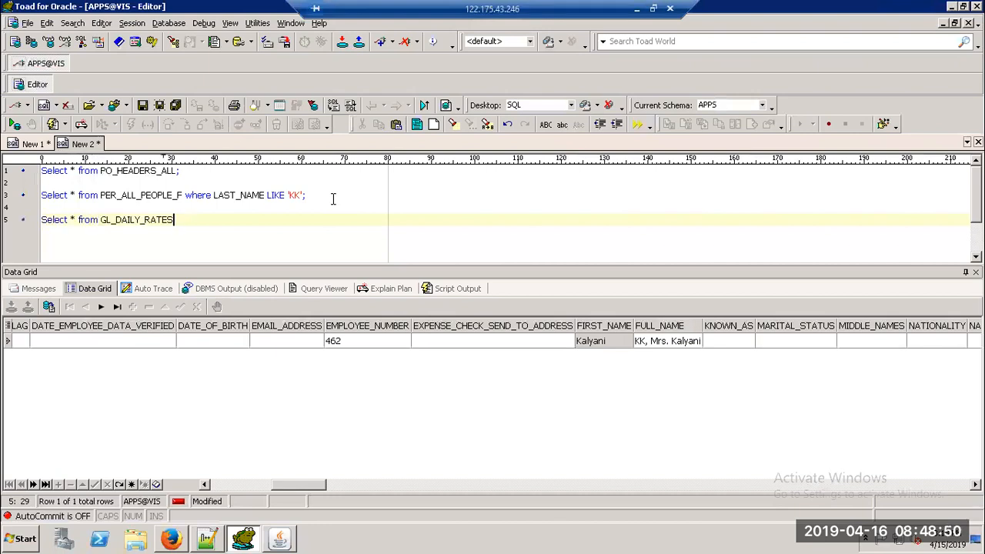
text(;)
key(F9)
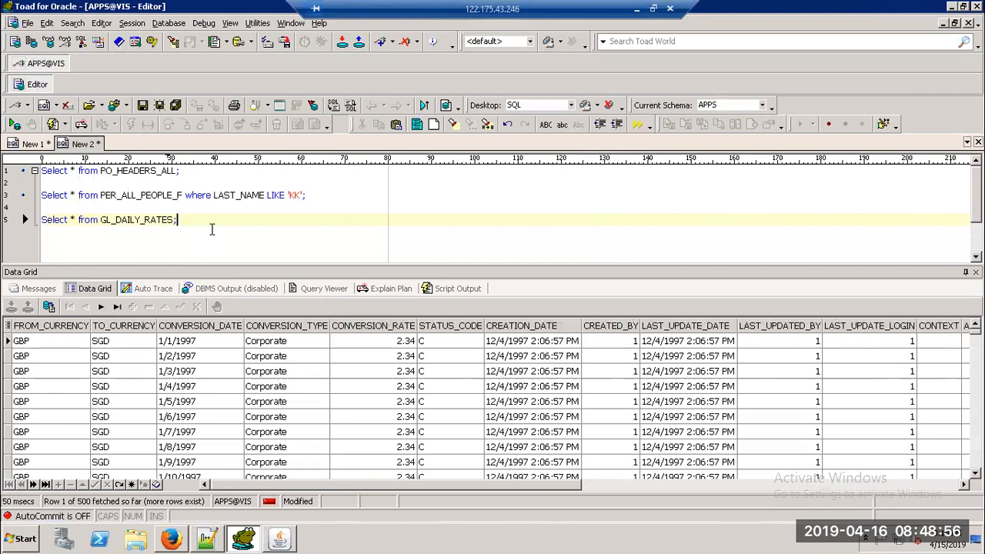
Step: Browse the returned rates down to the September 1997 GBP-to-SGD rows
click(42, 405)
click(44, 412)
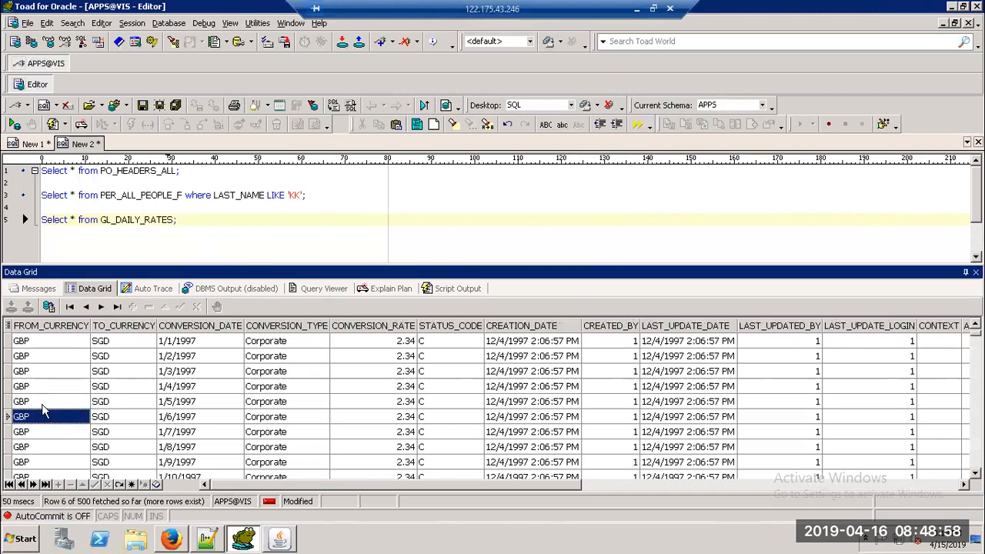
key(Down)
key(Down)
key(Down)
key(Down)
key(Down)
key(Down)
key(Down)
key(Down)
key(Down)
key(Down)
key(Down)
key(Down)
key(Down)
key(Down)
key(Down)
key(Down)
key(Down)
key(Down)
key(Down)
key(Down)
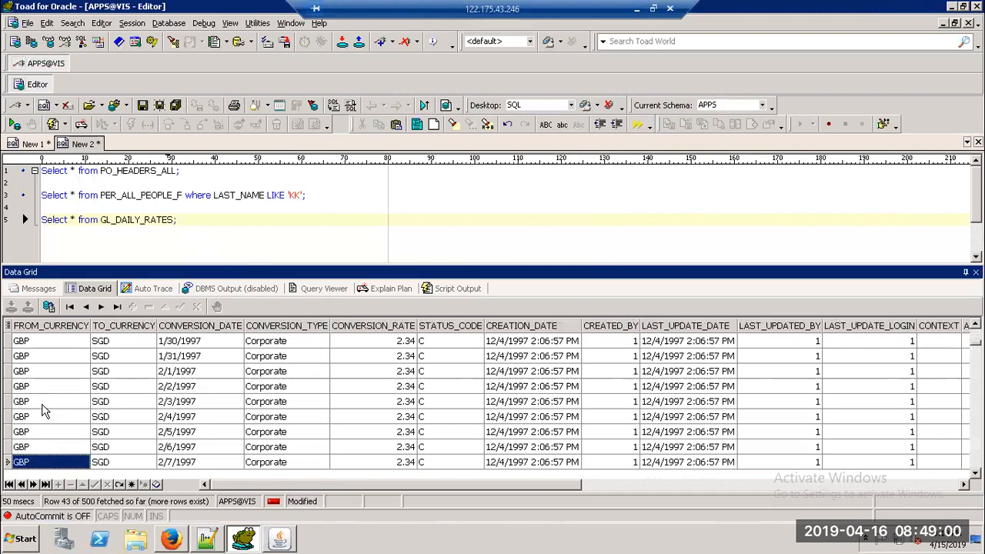
key(Down)
key(Down)
key(Down)
key(Down)
key(Down)
key(Down)
key(Down)
key(Down)
key(Down)
key(Down)
key(Down)
key(Down)
key(Down)
key(Down)
key(Down)
key(Down)
key(Down)
key(Down)
key(Down)
key(Down)
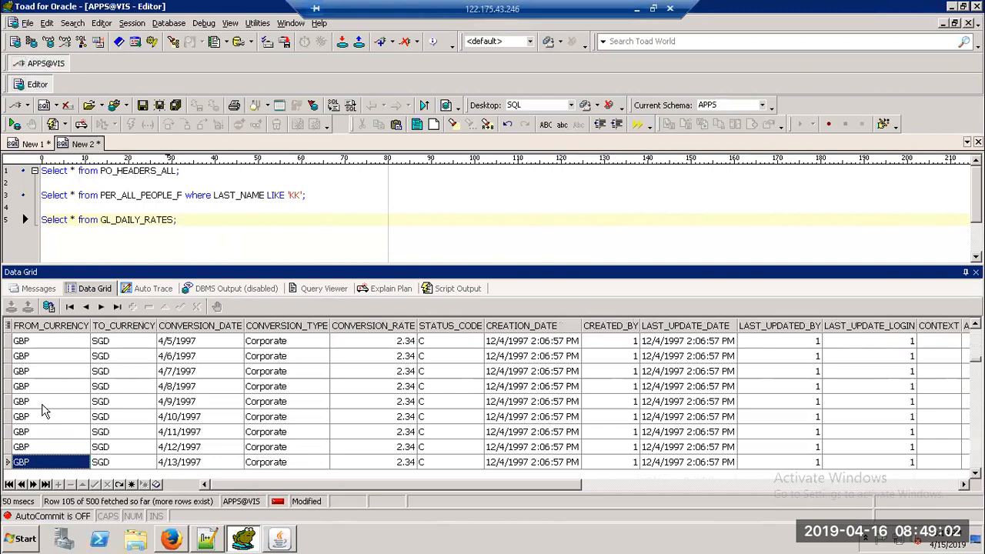
key(Down)
key(Down)
key(Down)
key(Down)
key(Down)
key(Down)
key(Down)
key(Down)
key(Down)
key(Down)
key(Down)
key(Down)
key(Down)
key(Down)
key(Down)
key(Down)
key(Down)
key(Down)
key(Down)
key(Down)
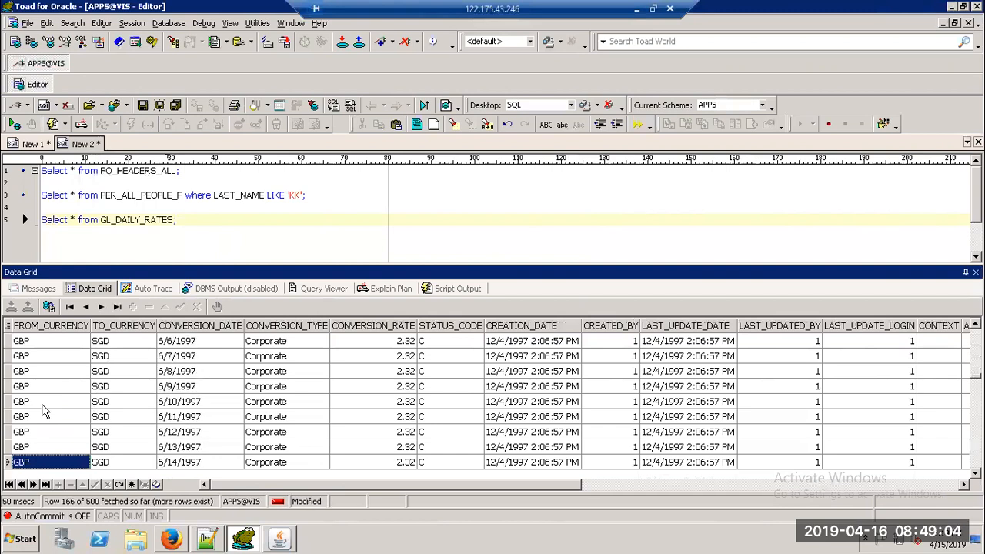
key(Down)
key(Down)
key(Down)
key(Down)
key(Down)
key(Down)
key(Down)
key(Down)
key(Down)
key(Down)
key(Down)
key(Down)
key(Down)
key(Down)
key(Down)
key(Down)
key(Down)
key(Down)
key(Down)
key(Down)
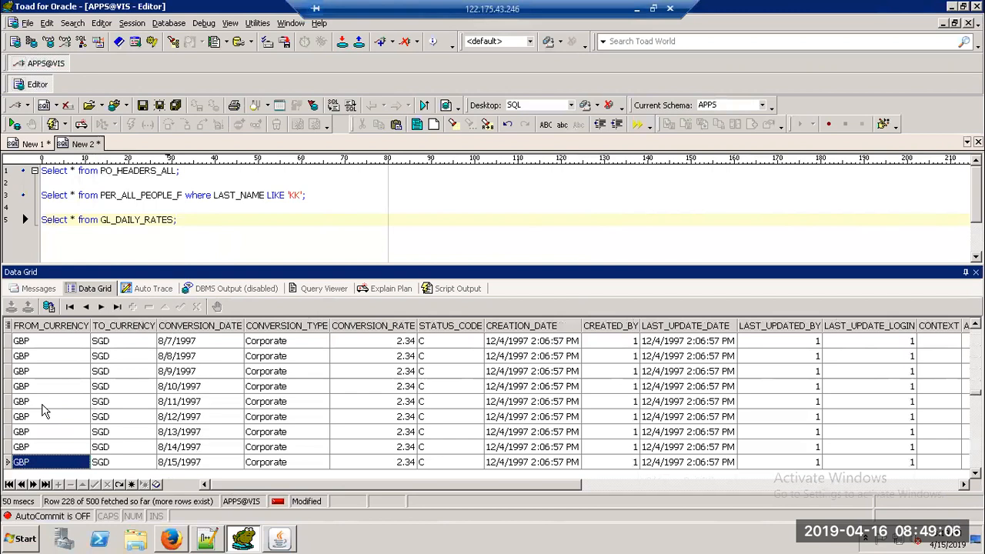
key(Down)
key(Down)
key(Down)
key(Down)
key(Down)
key(Down)
key(Down)
key(Down)
key(Down)
key(Down)
key(Down)
key(Down)
key(Down)
key(Down)
key(Down)
key(Down)
key(Down)
key(Down)
key(Down)
key(Down)
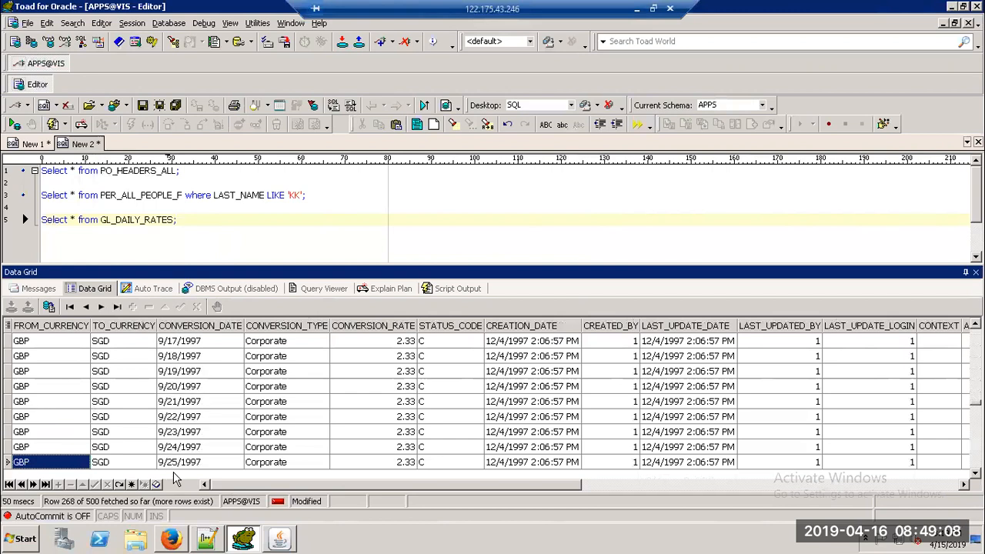
drag(257, 488, 226, 489)
click(196, 221)
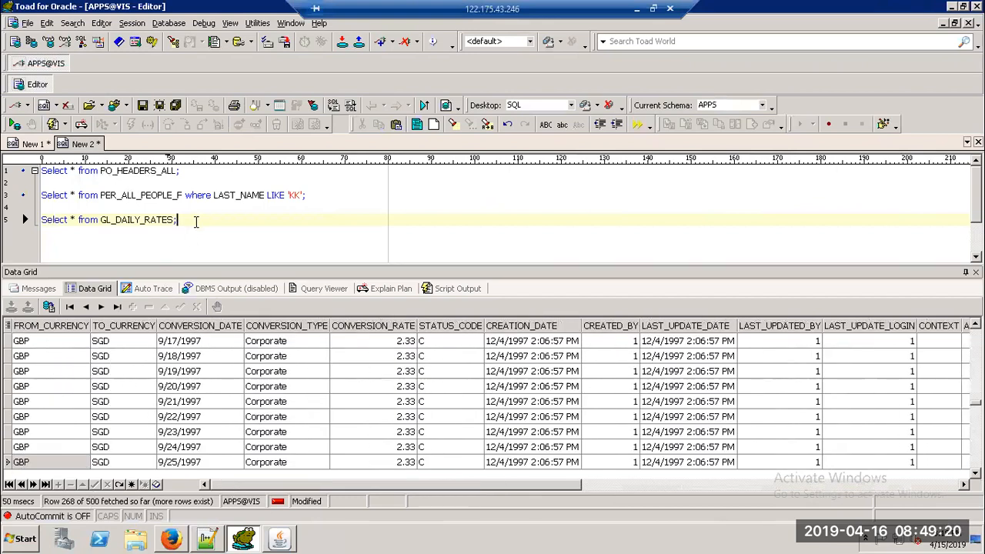
Step: Return to Daily Rates, close About This Record, and add a new blank rate row
key(Return)
key(Return)
key(alt+Tab)
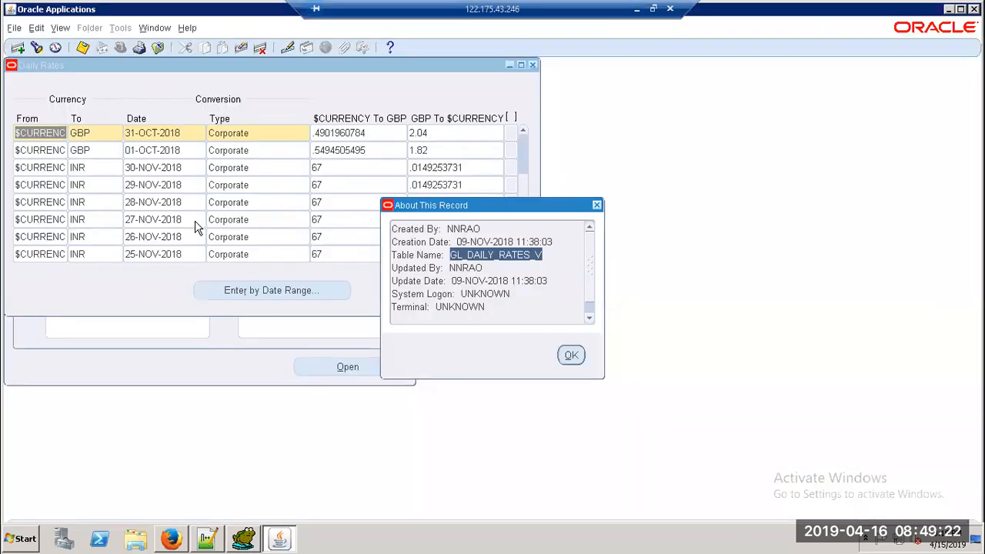
click(597, 207)
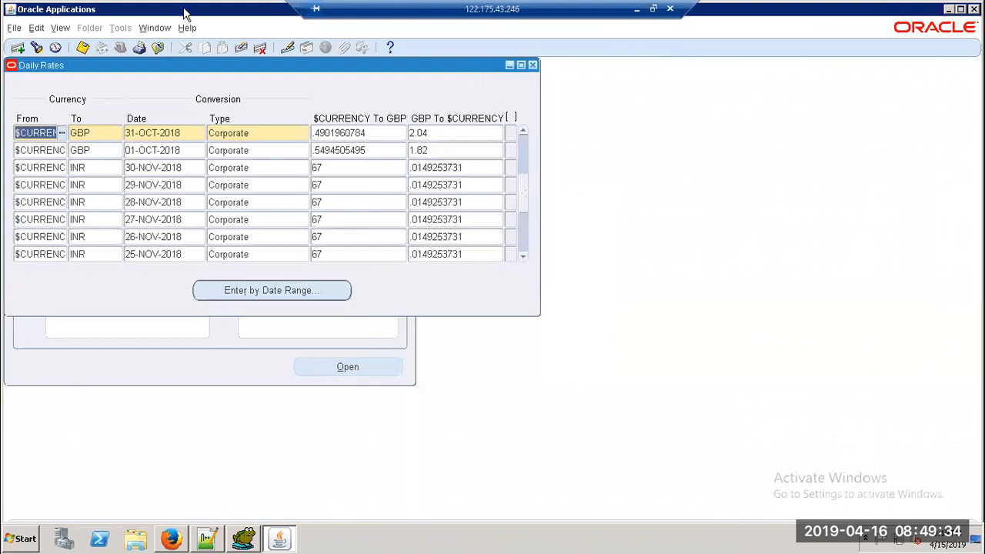
click(17, 47)
Step: Choose ZAR (Rand) as the From currency of the new 16-APR-2019 row
click(62, 151)
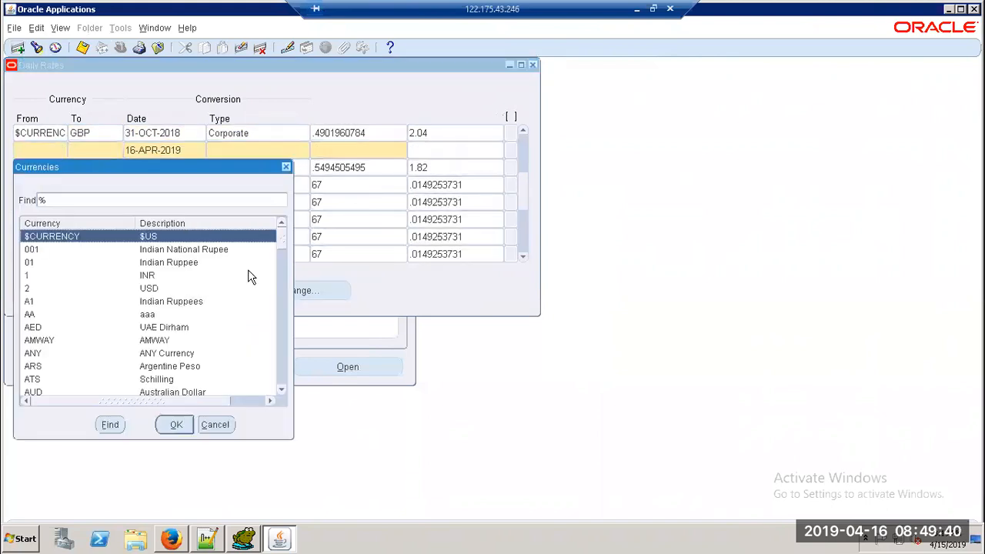
drag(284, 240, 265, 385)
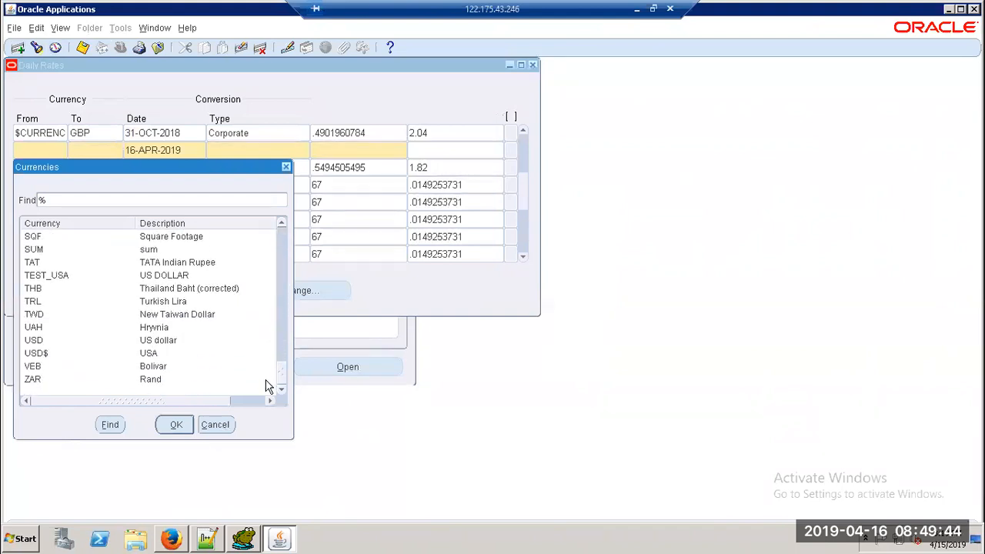
click(37, 381)
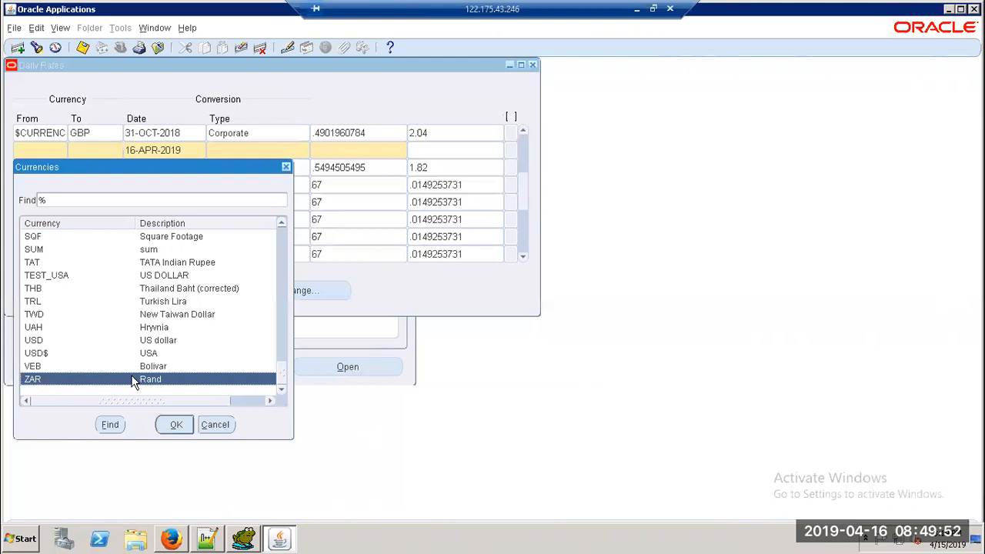
click(217, 425)
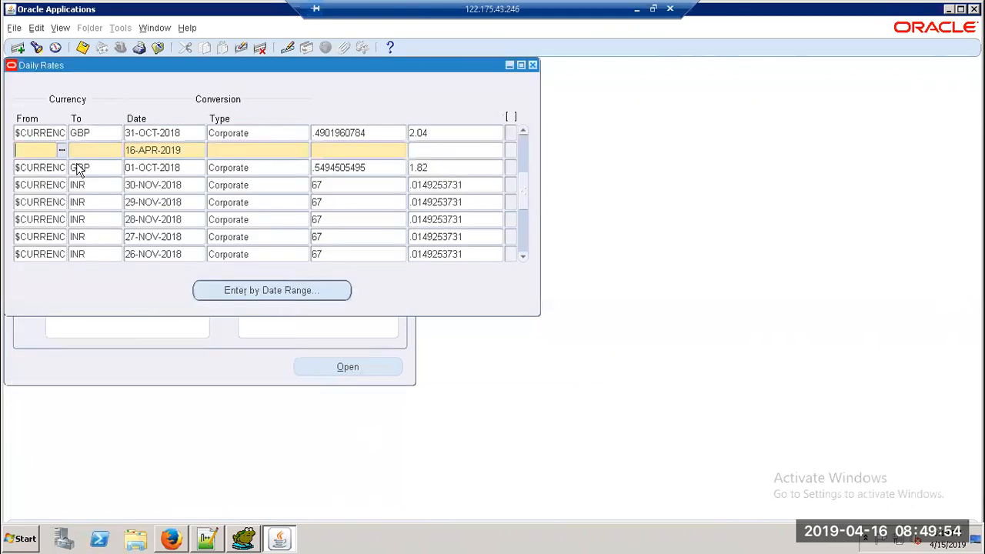
click(62, 152)
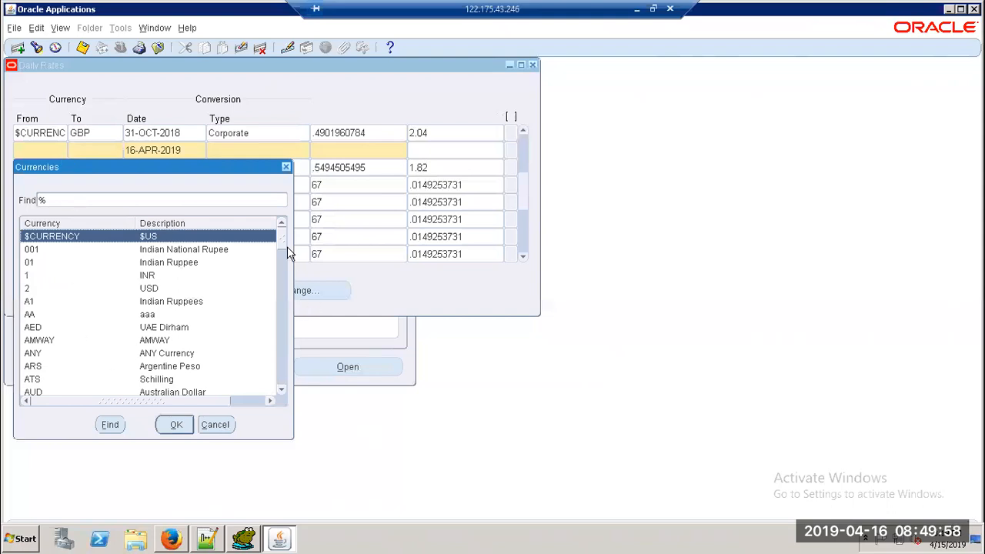
drag(282, 240, 292, 378)
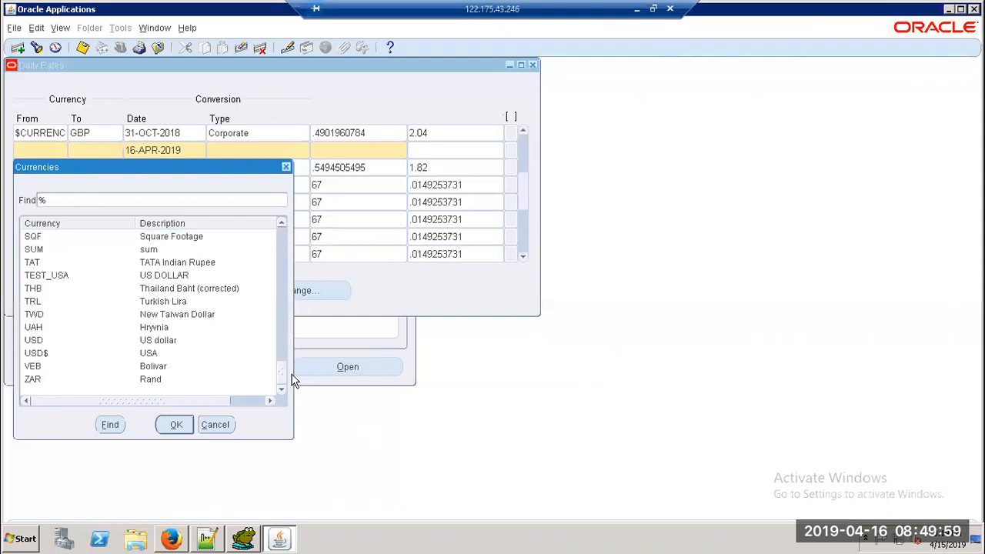
click(34, 380)
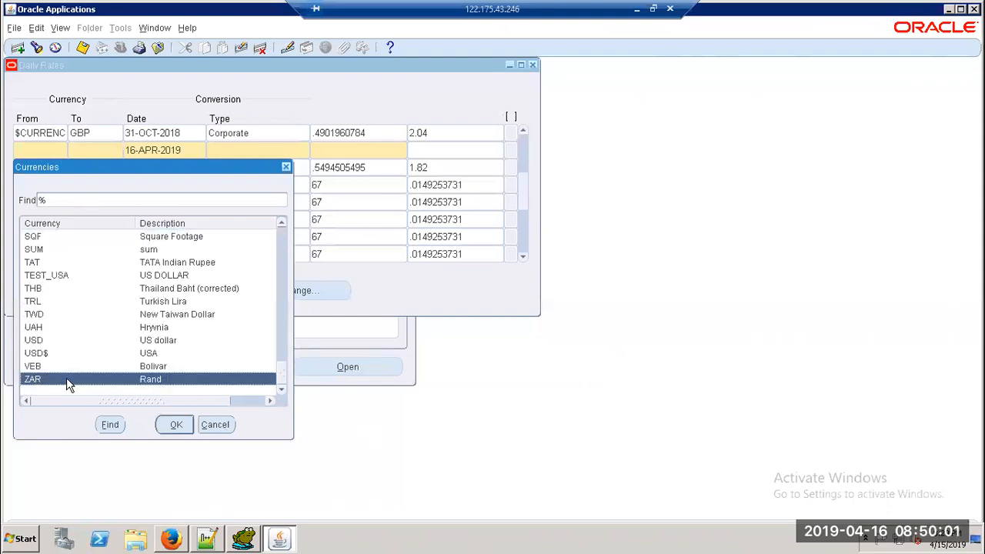
click(176, 425)
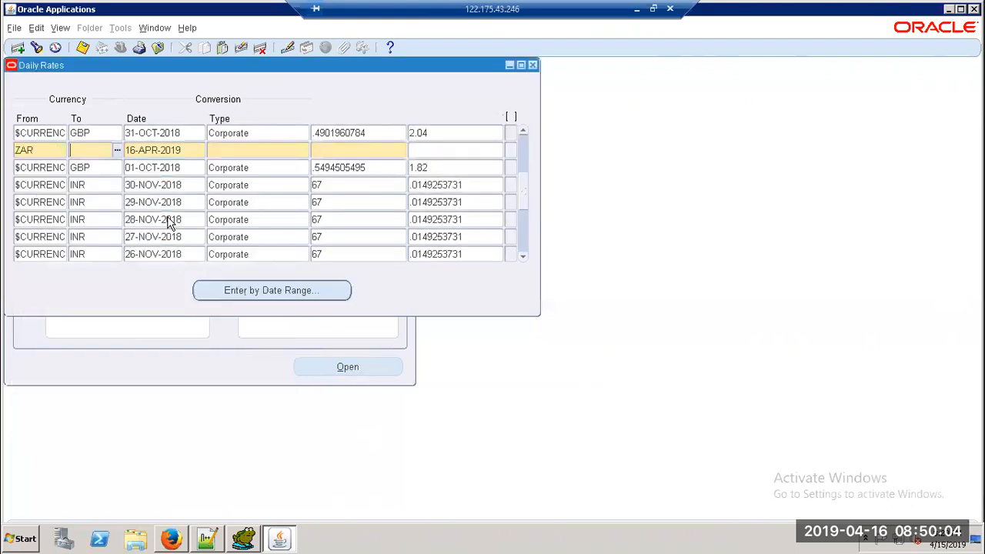
Step: Set To currency 001, type Corporate, rate 10 (inverse .1), and save the ZAR row
click(117, 152)
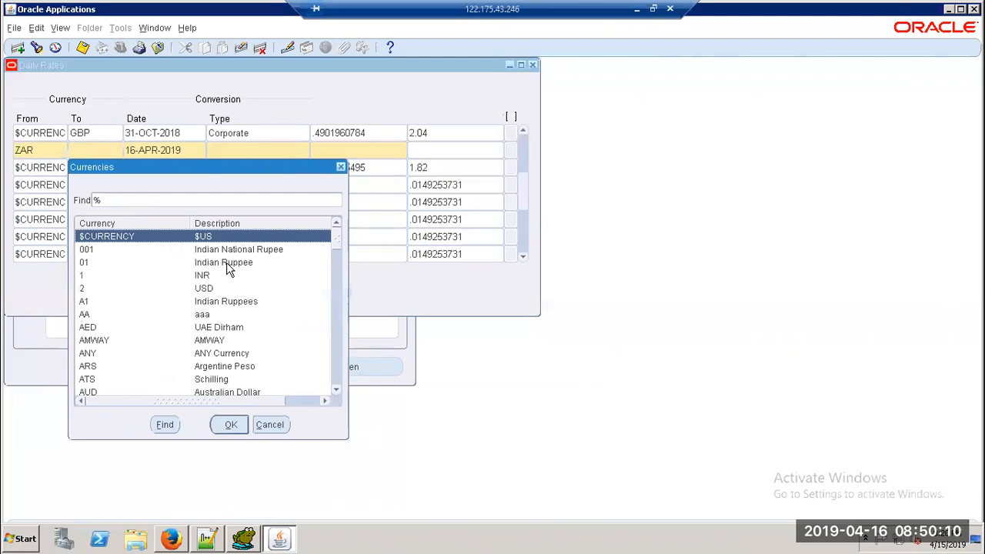
click(244, 251)
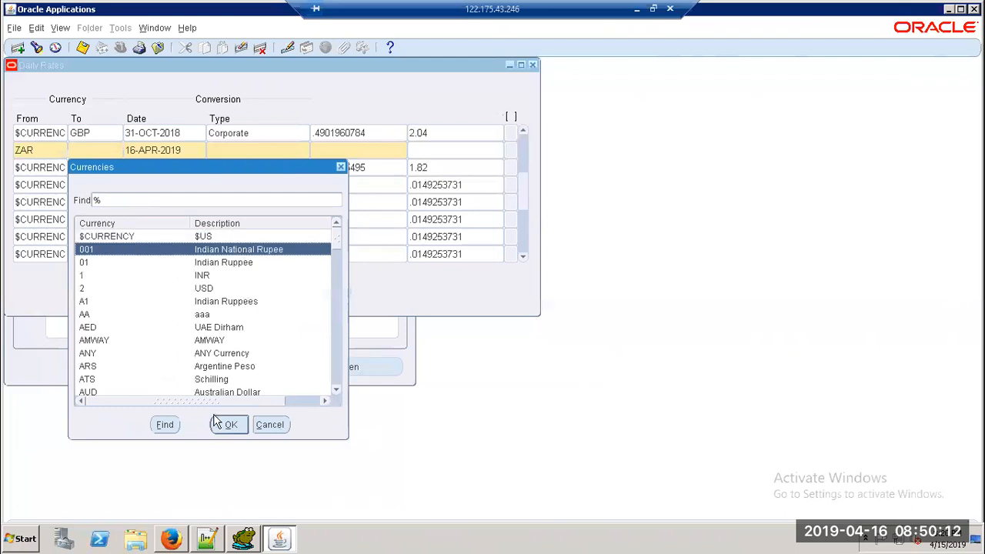
click(229, 426)
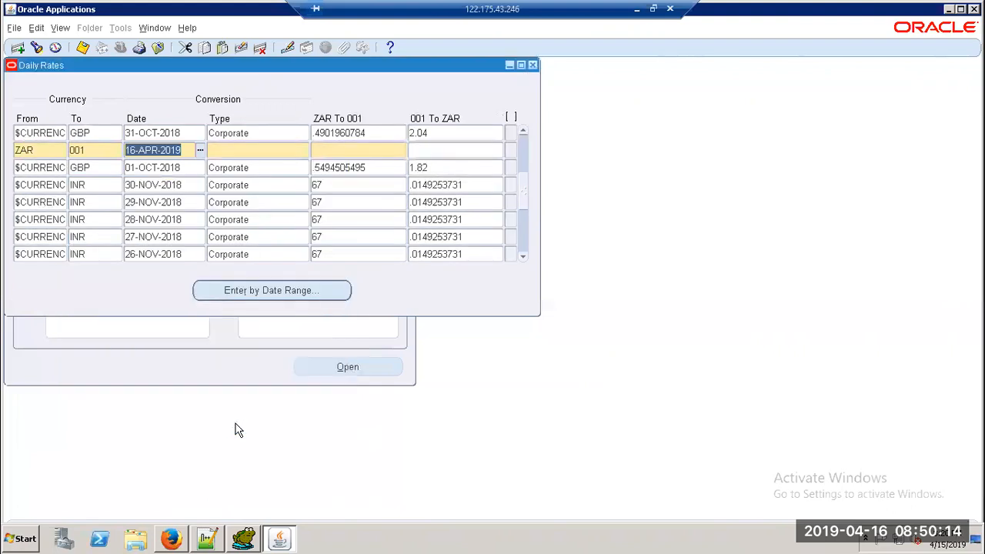
click(262, 150)
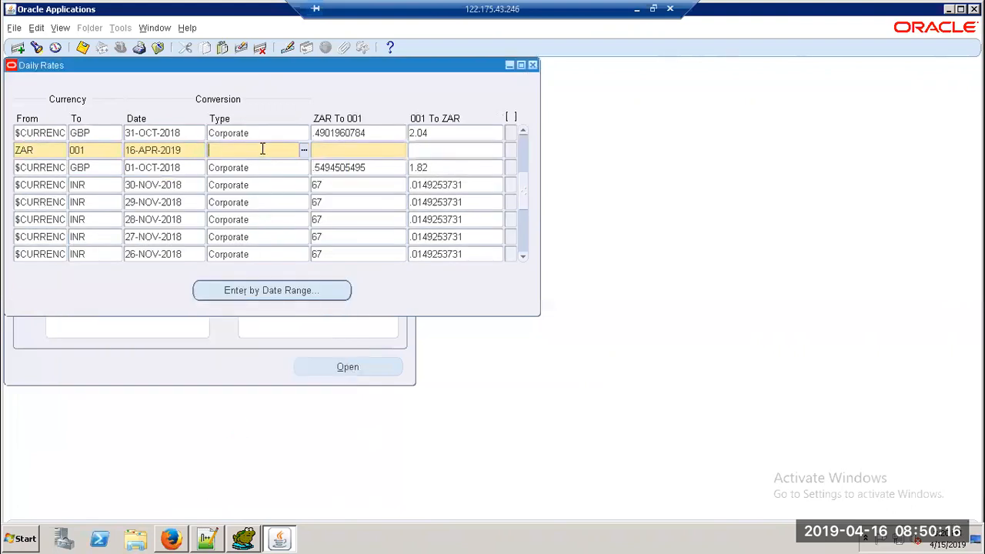
text(C)
key(Tab)
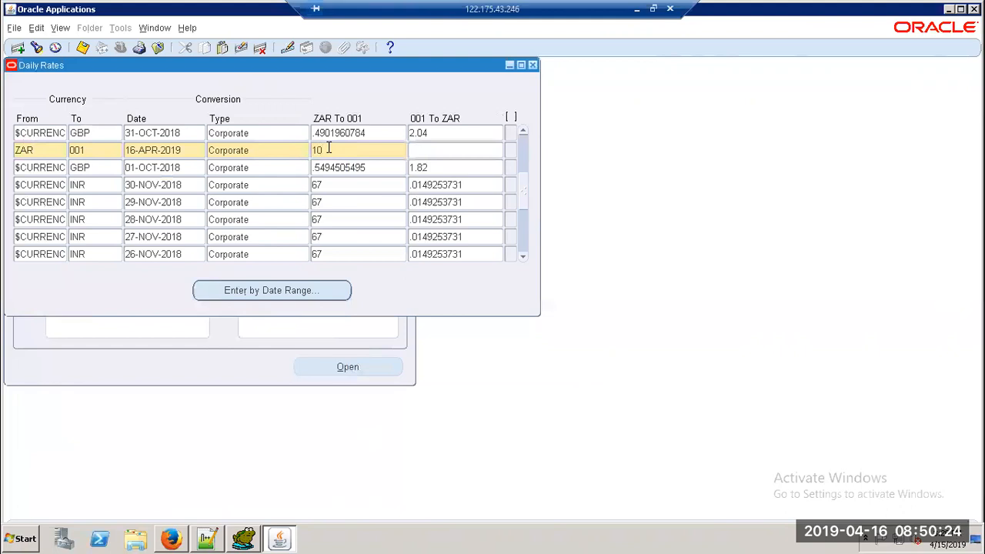
key(Tab)
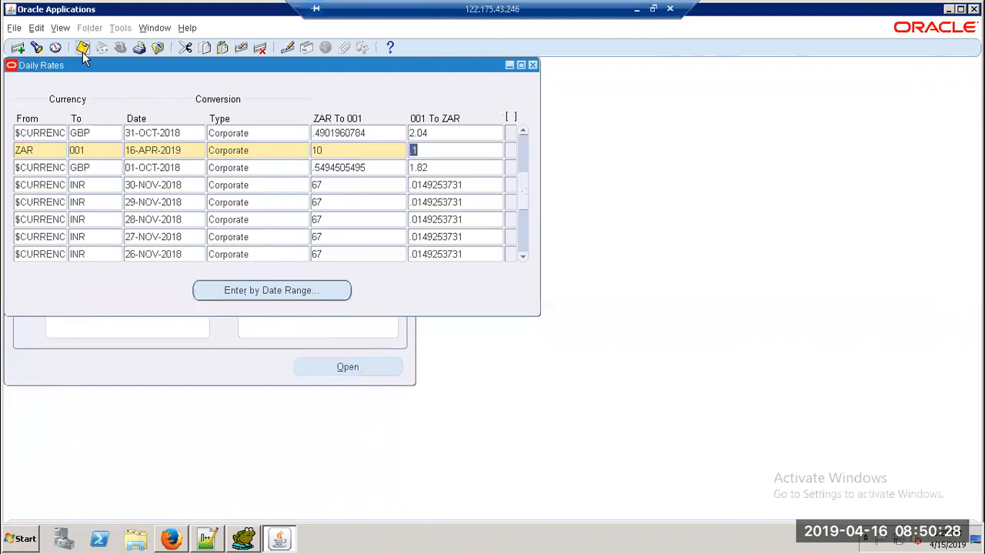
click(509, 147)
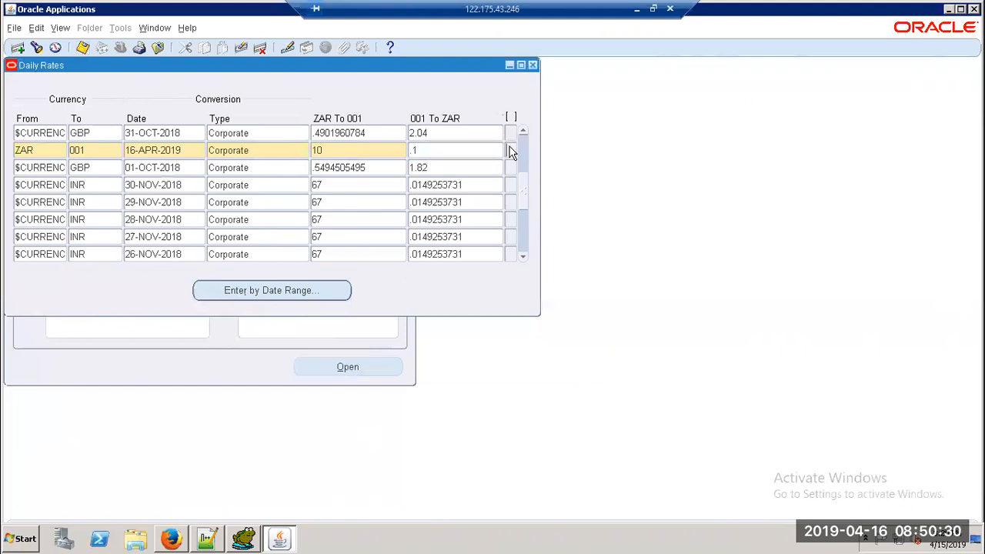
click(83, 49)
Step: Add where FROM_CURRENCY='ZAR' to the GL_DAILY_RATES query, pasting ZAR from the form, and run it
click(243, 538)
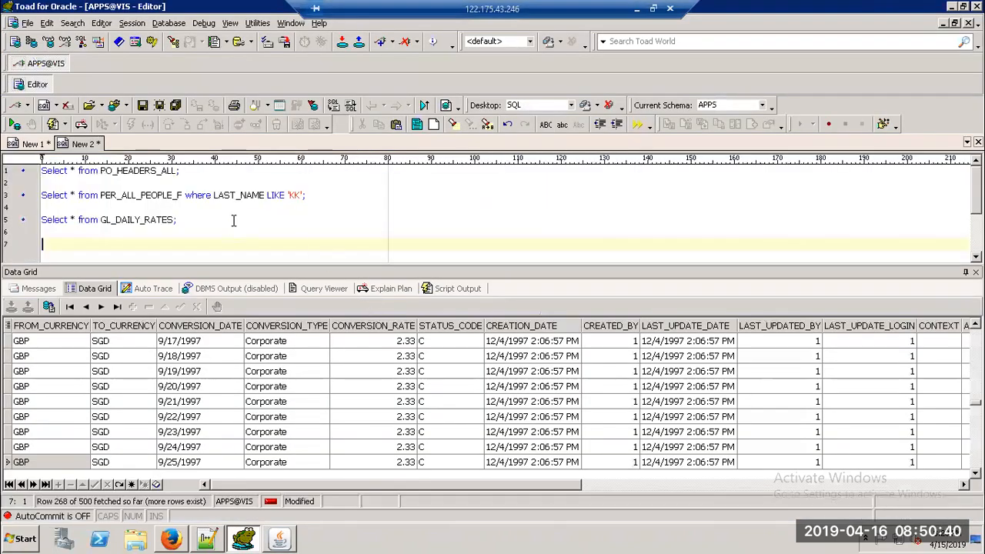
click(189, 220)
key(BackSpace)
text(where FR)
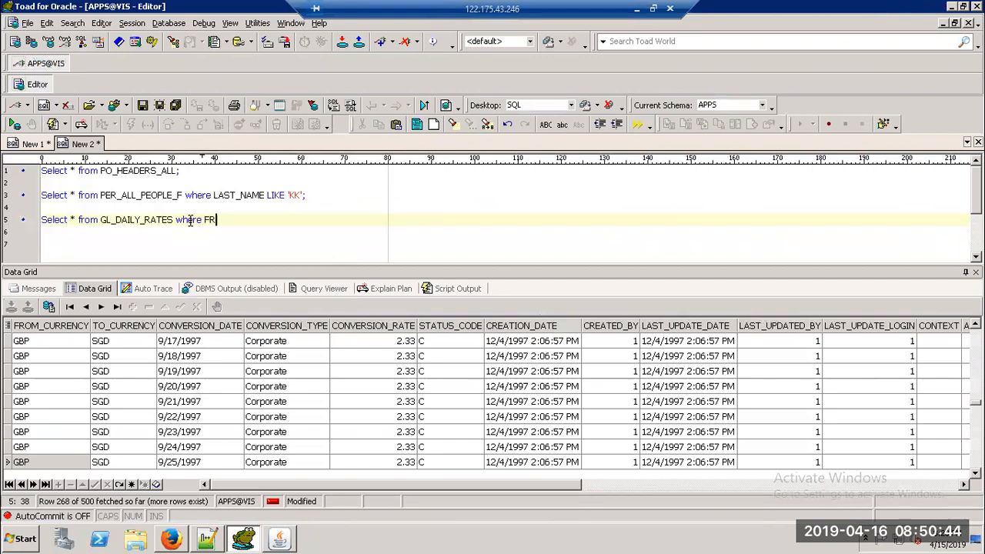
text(OM_CURRENCY=)
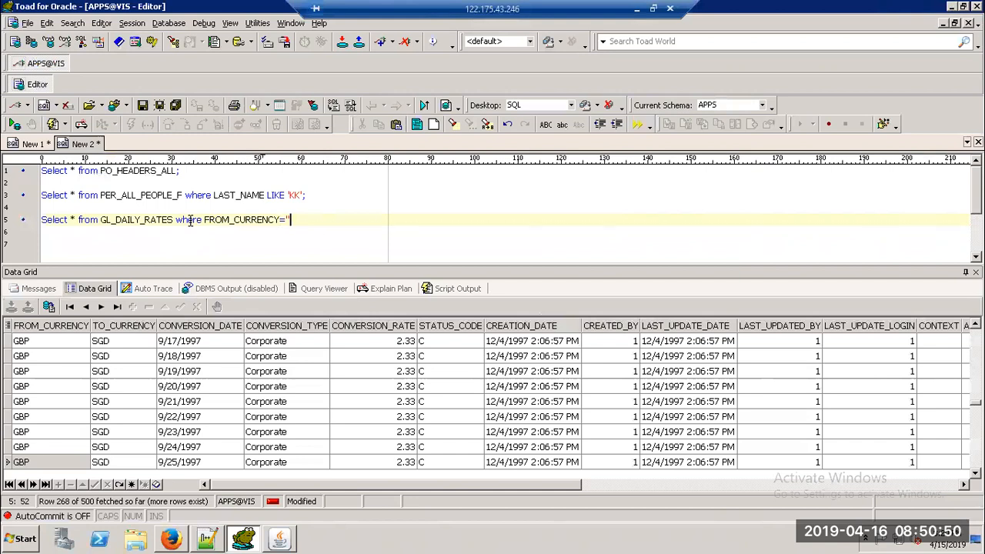
key(alt+Tab)
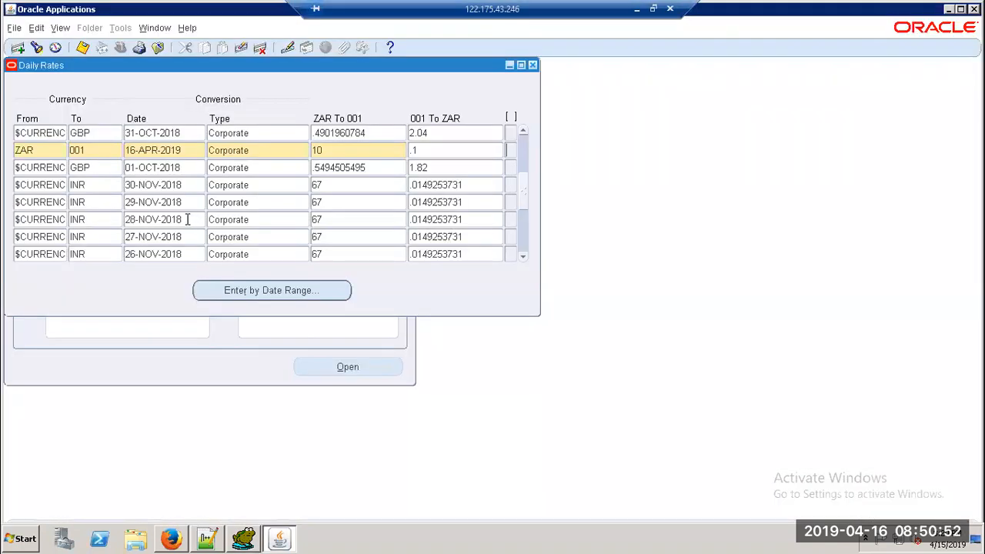
double_click(42, 149)
key(ctrl+c)
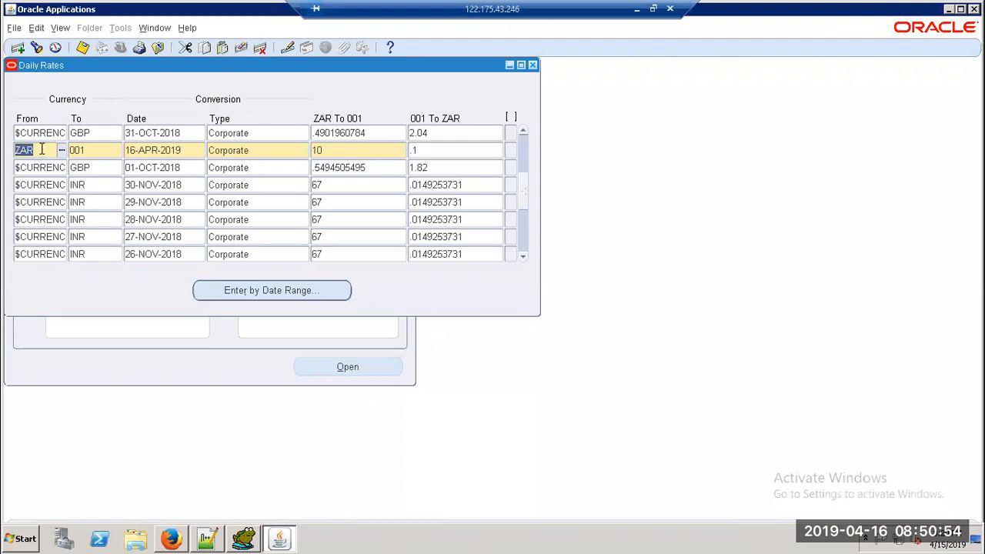
key(alt+Tab)
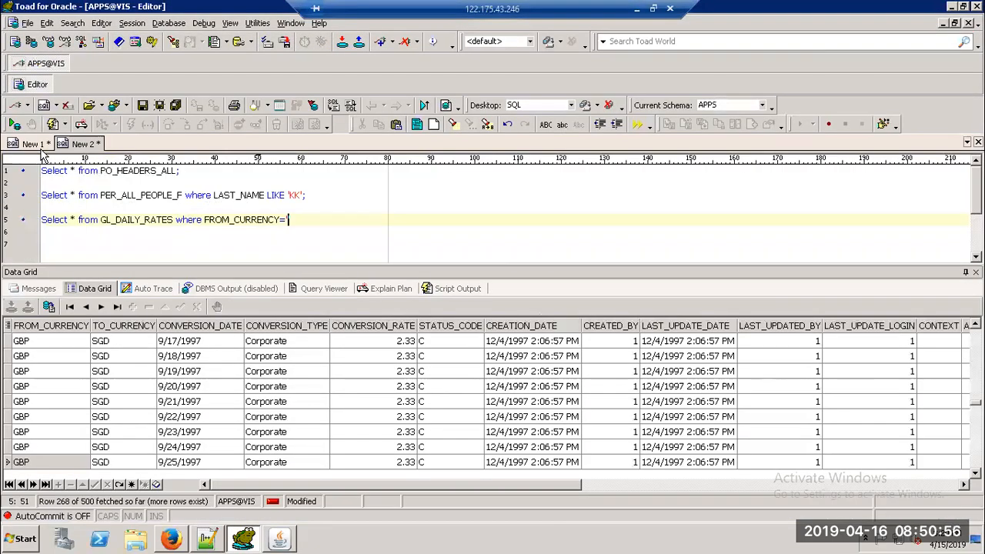
key(ctrl+v)
key(F9)
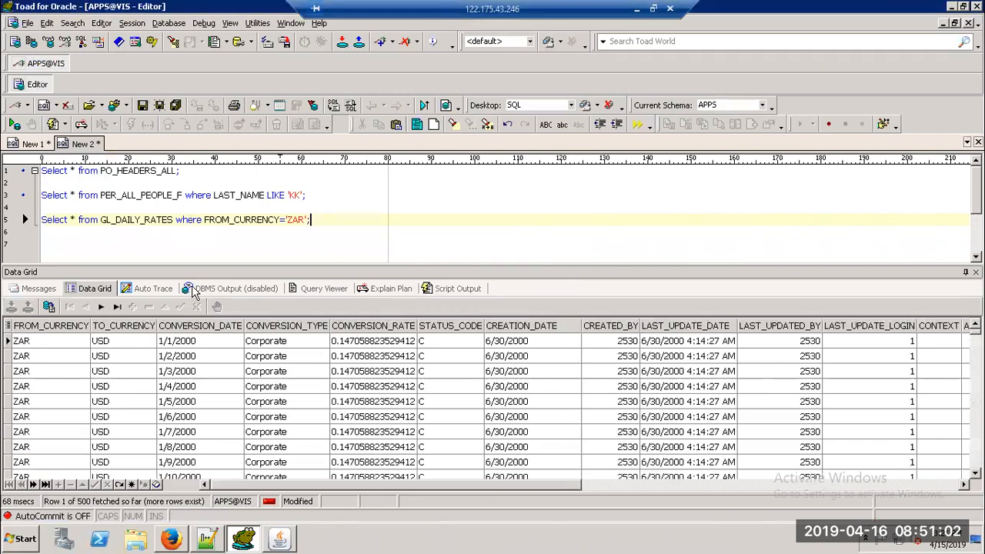
Step: Add AND TO_CURRENCY='INR' to the query, run it, and check the row's To code in Daily Rates
drag(206, 266, 208, 244)
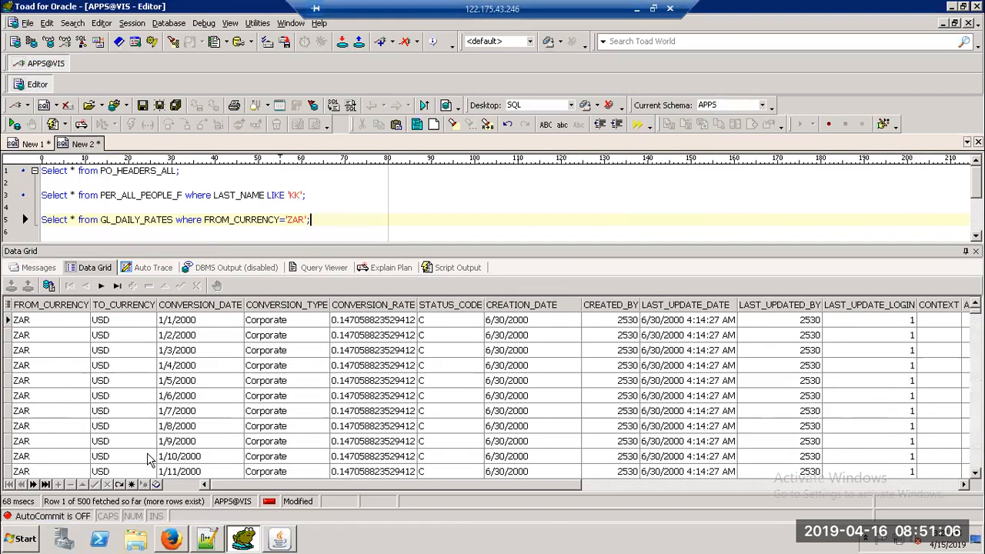
key(BackSpace)
text(AND TO_C)
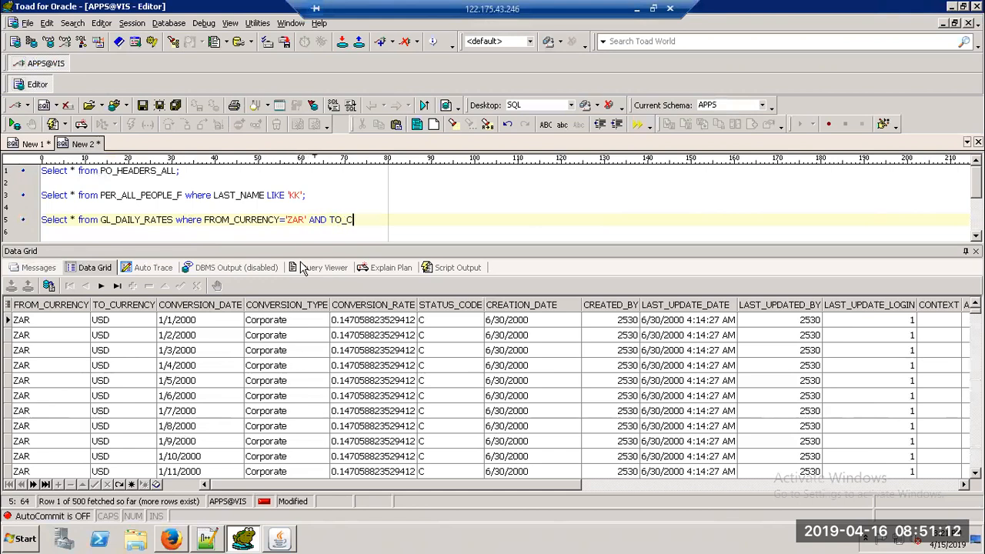
text(URRENCY)
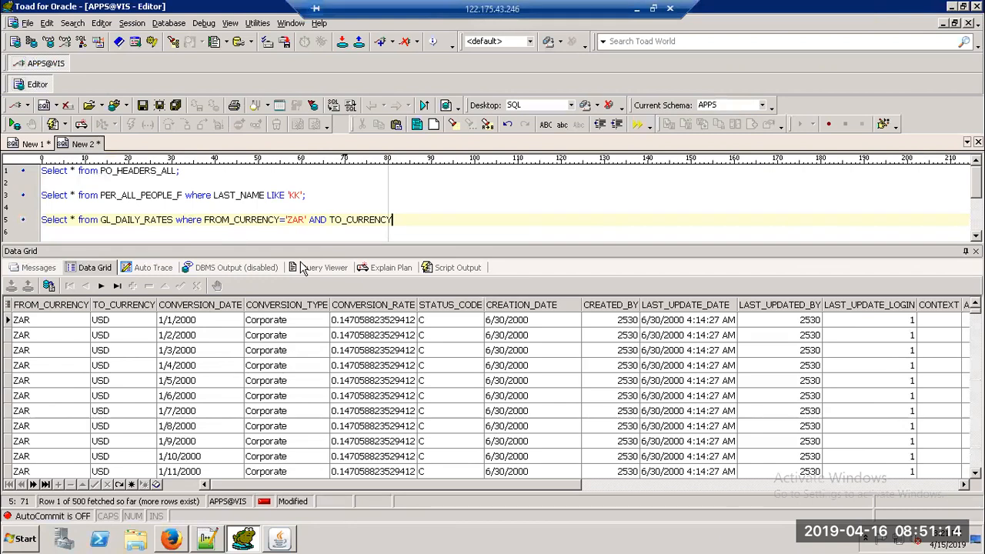
text(=''NR;)
key(F9)
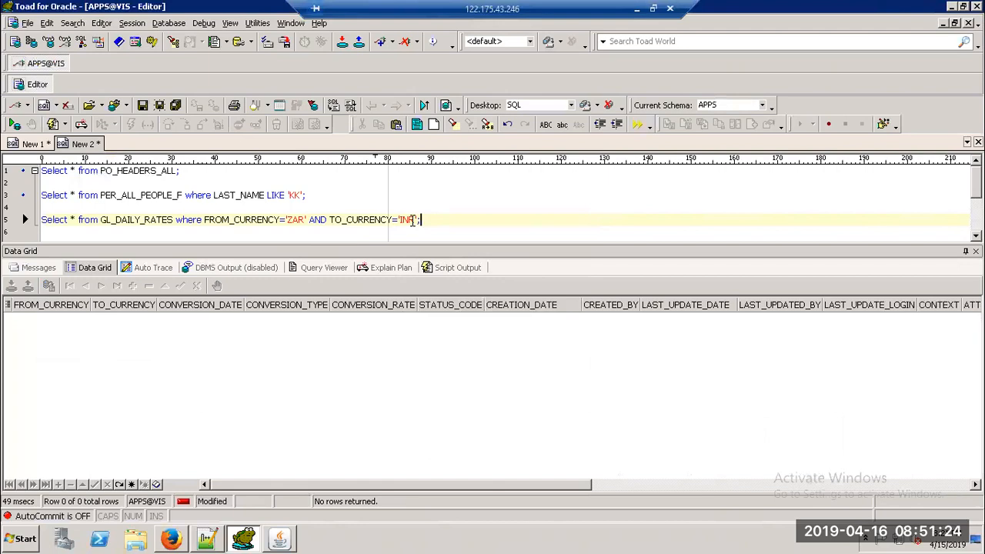
key(alt+Tab)
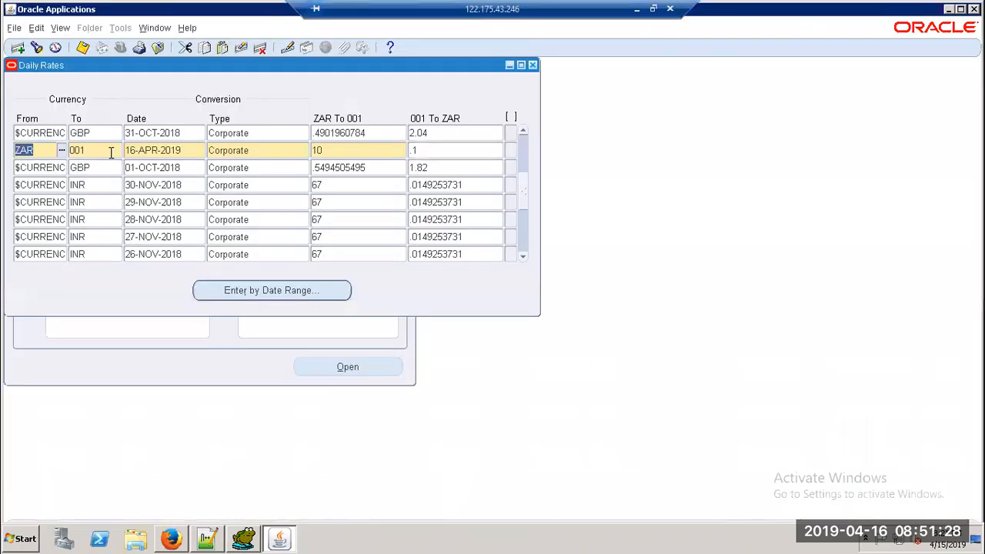
key(Tab)
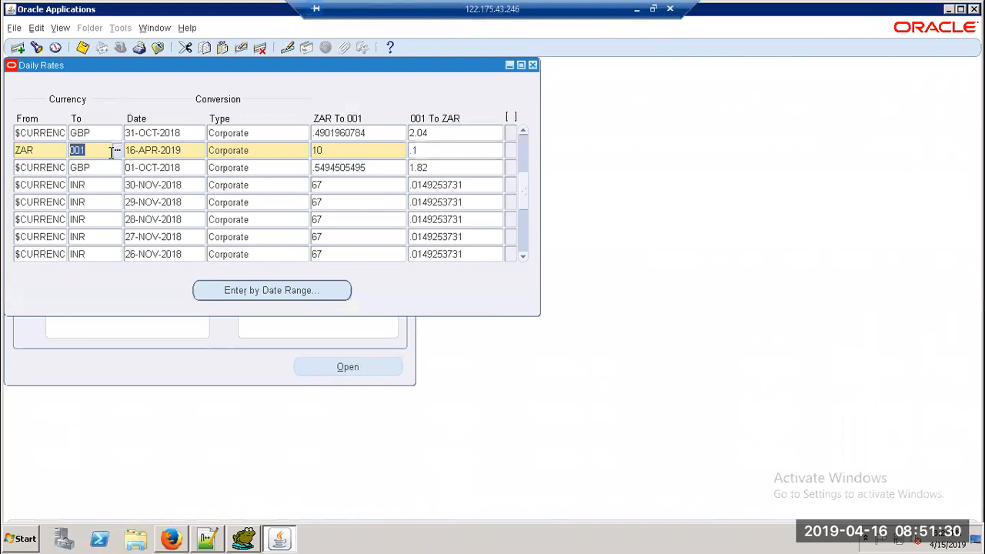
key(alt+Tab)
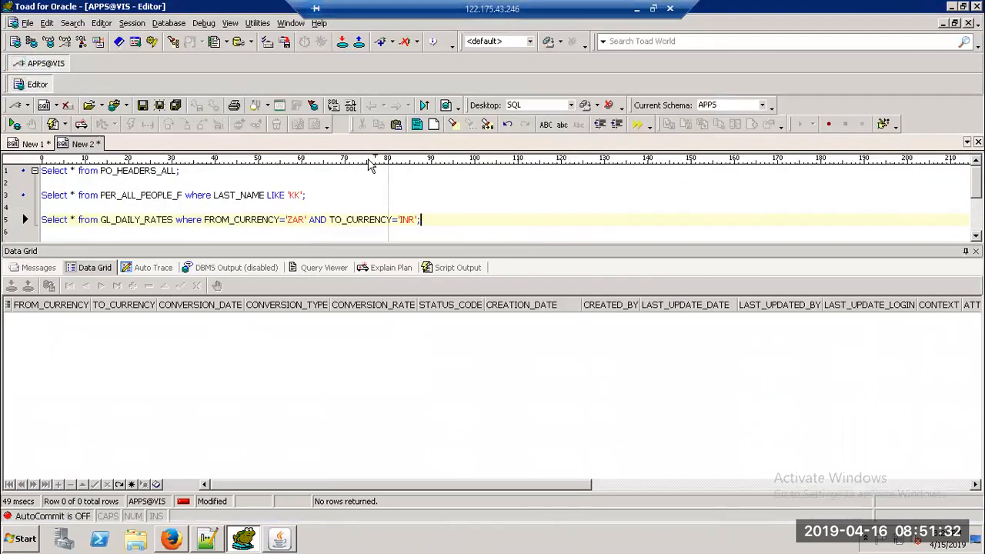
Step: Change the filter to TO_CURRENCY='001' and confirm the single row with conversion rate 10
key(Left)
key(Left)
key(BackSpace)
key(BackSpace)
key(BackSpace)
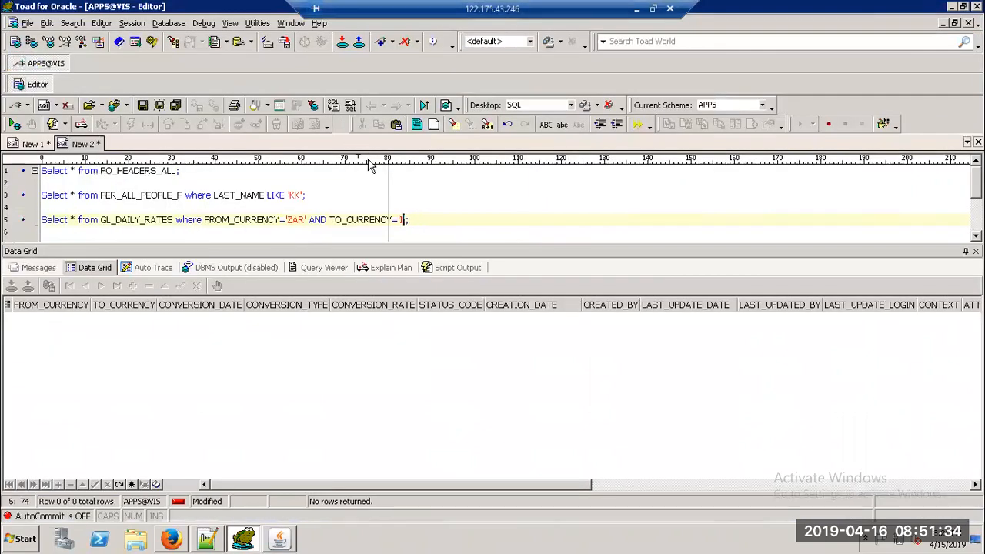
text(001)
key(Right)
key(F9)
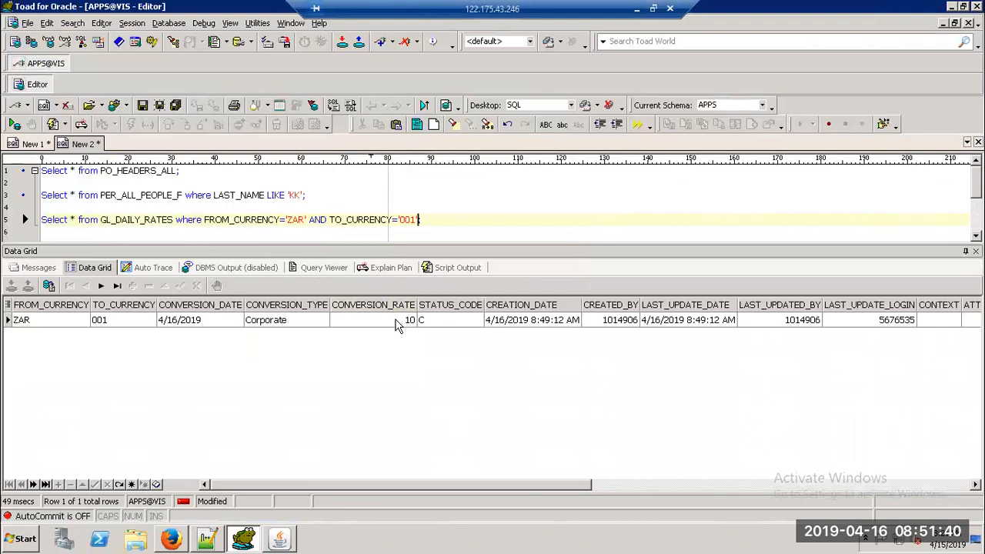
click(400, 326)
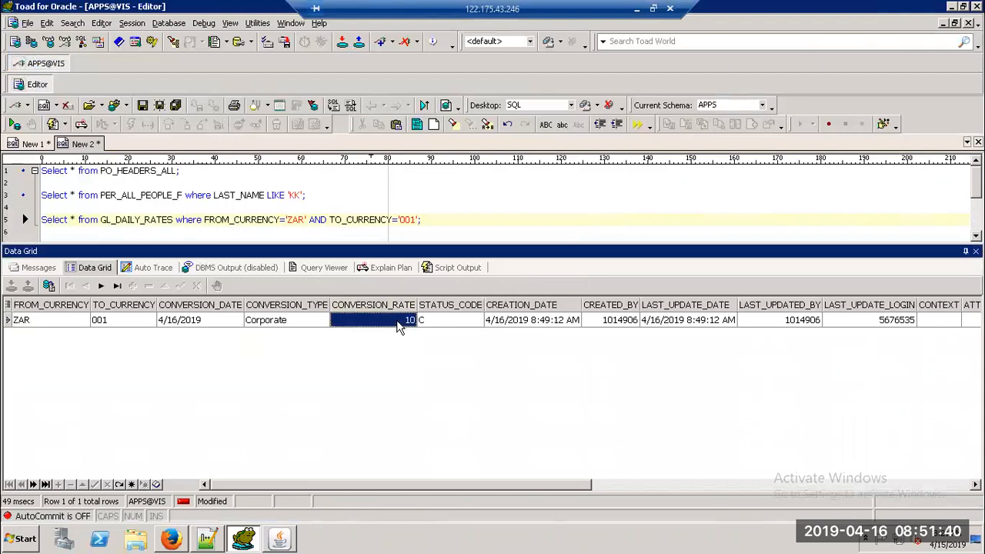
click(523, 327)
drag(479, 485, 391, 449)
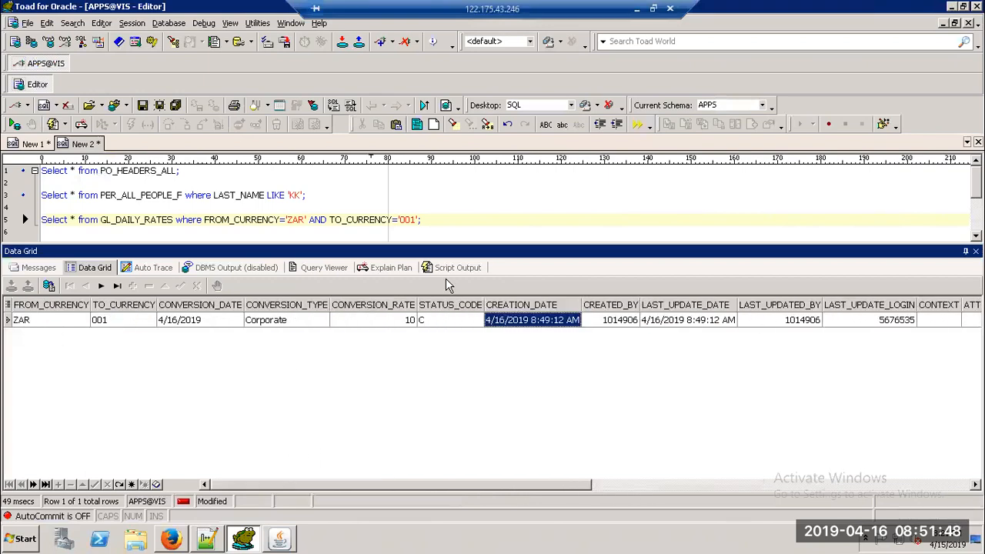
key(alt+Tab)
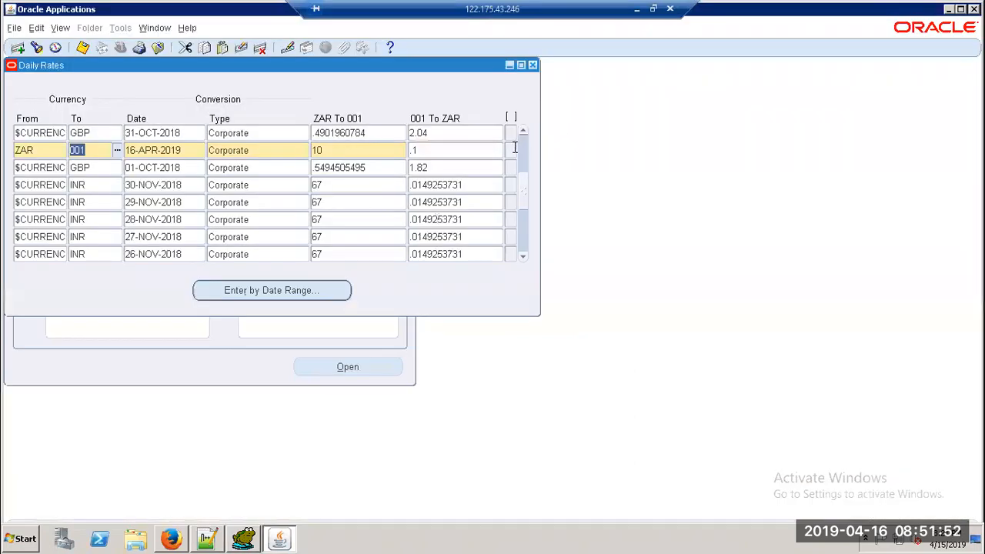
Step: Examine the ZAR row's DESC_FLEX field through Help > Diagnostics > Examine and list DAILY_RATES fields
click(513, 149)
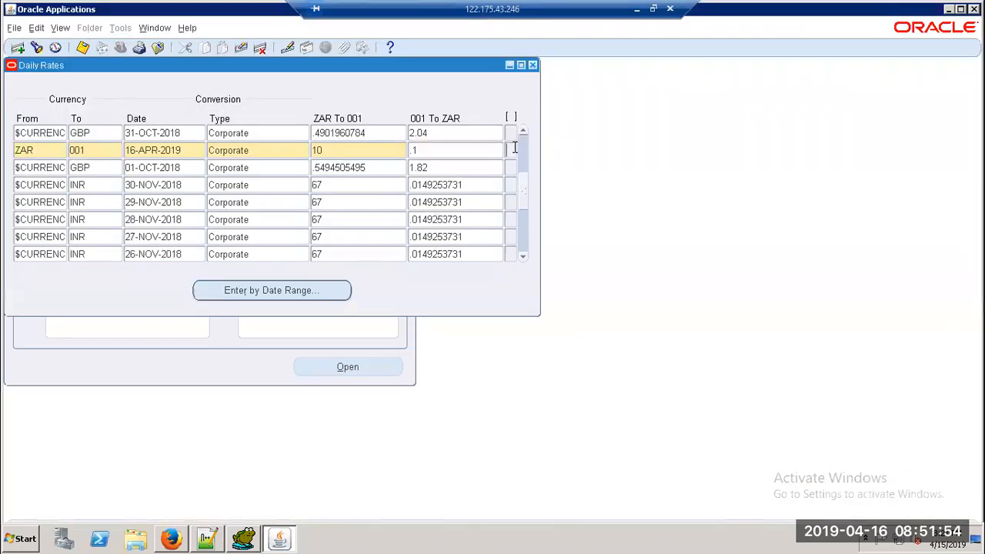
click(187, 28)
mouse_move(206, 92)
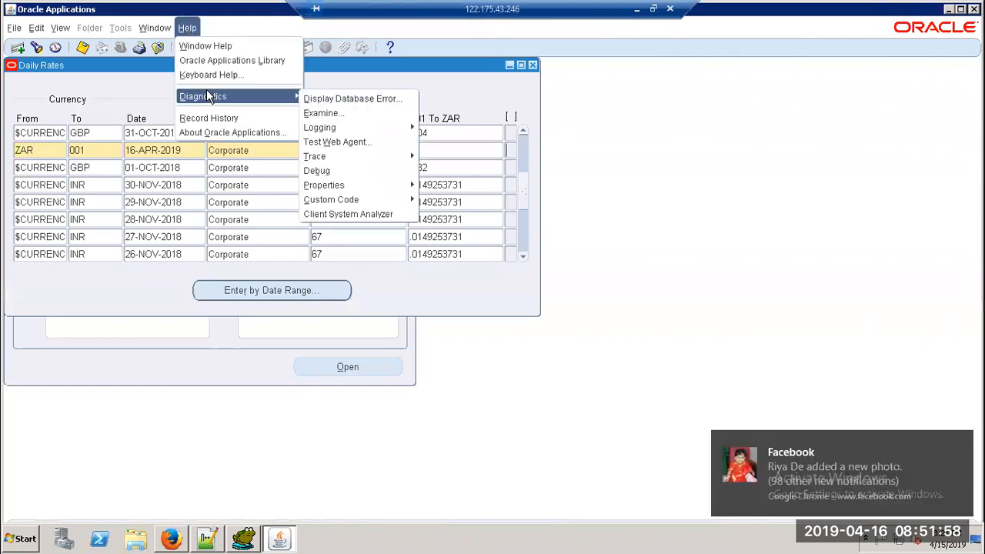
click(334, 114)
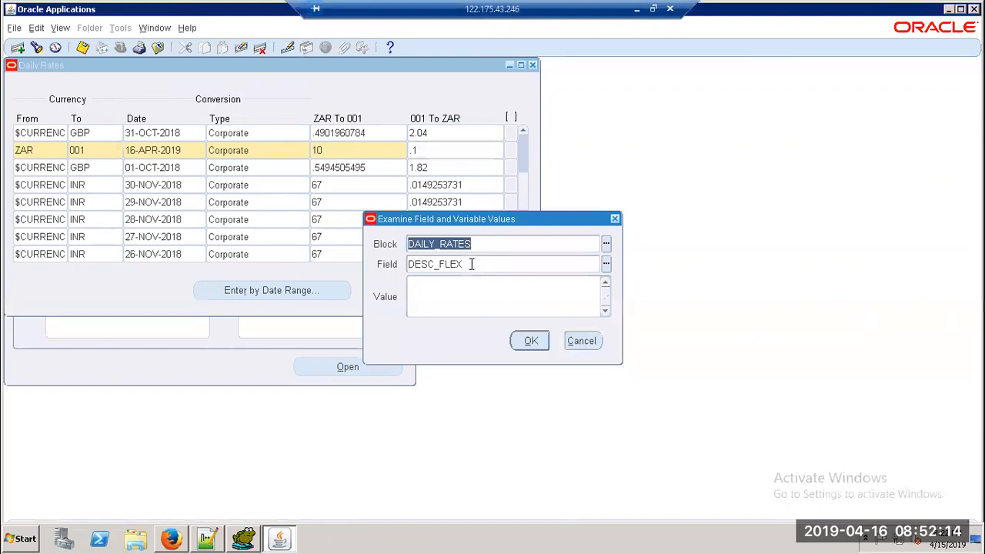
key(Tab)
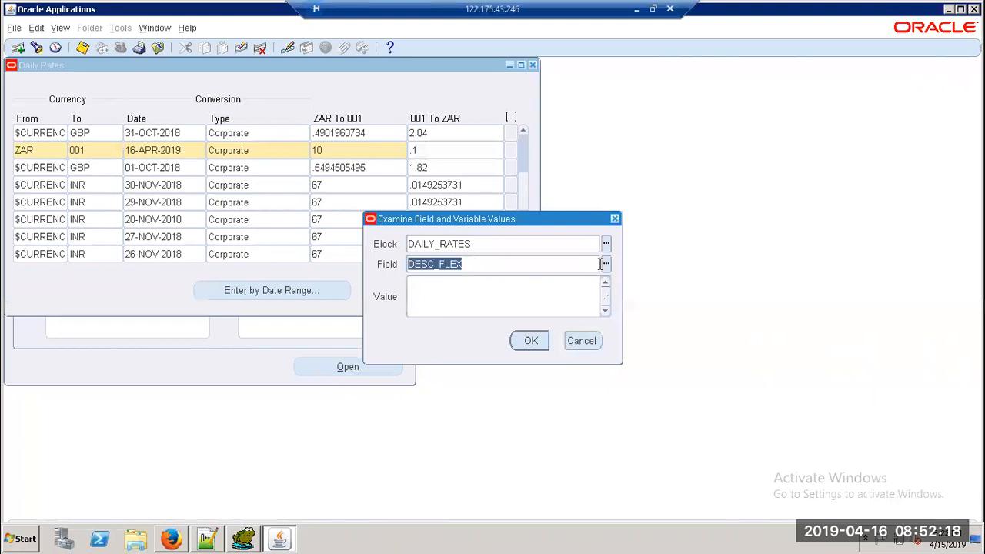
click(606, 266)
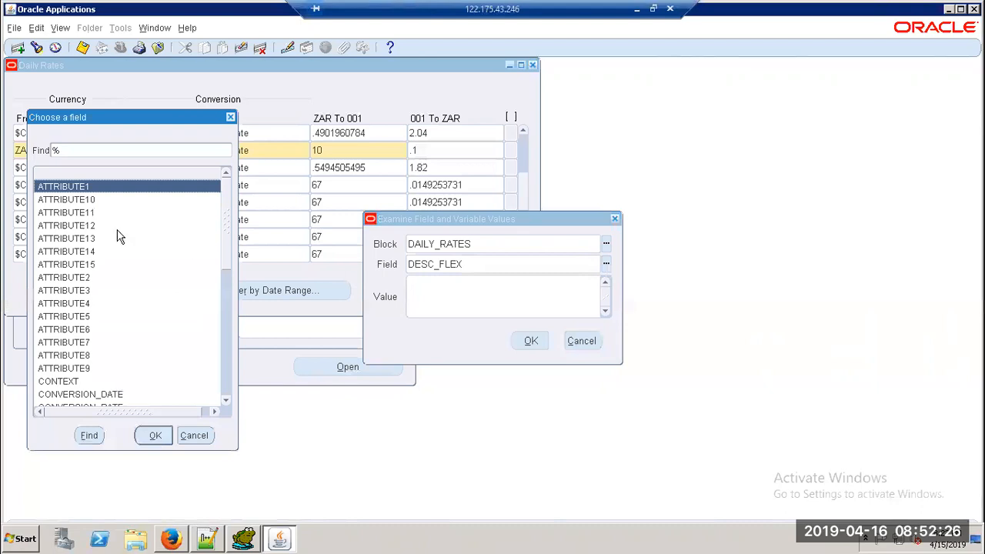
Step: Filter the field list for 'DEsc%' fields, then close it without choosing
click(86, 148)
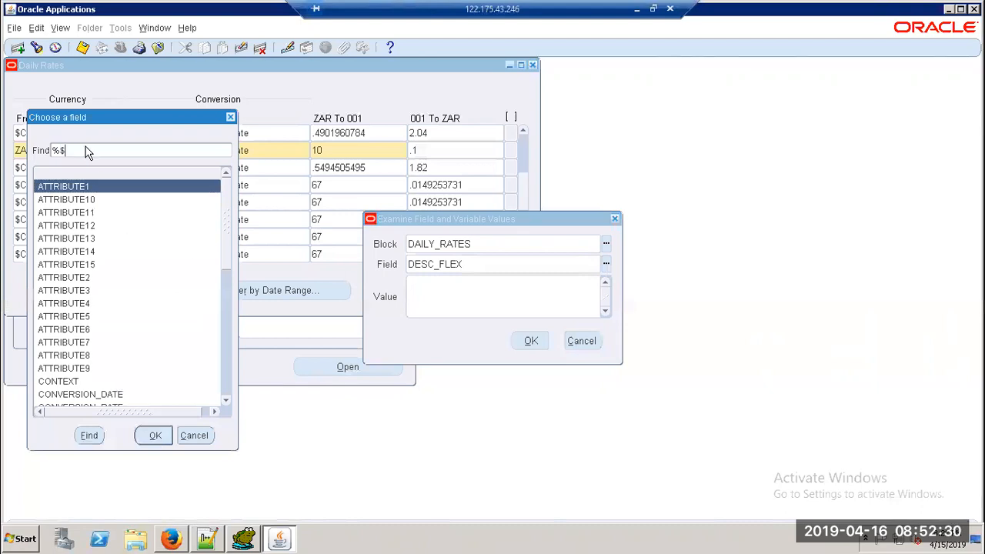
key(Return)
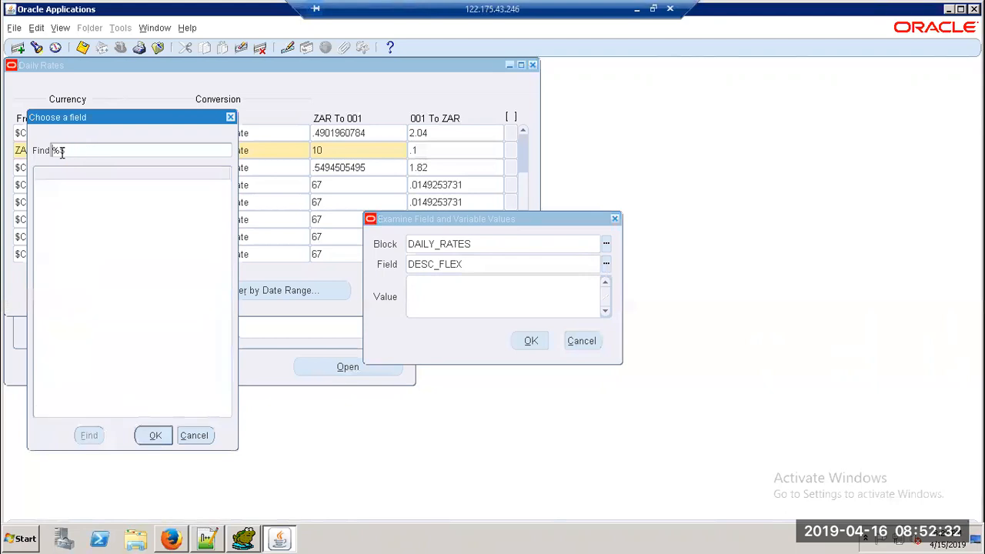
click(60, 151)
key(BackSpace)
click(66, 152)
text(DEsc%)
key(Return)
key(BackSpace)
text(%)
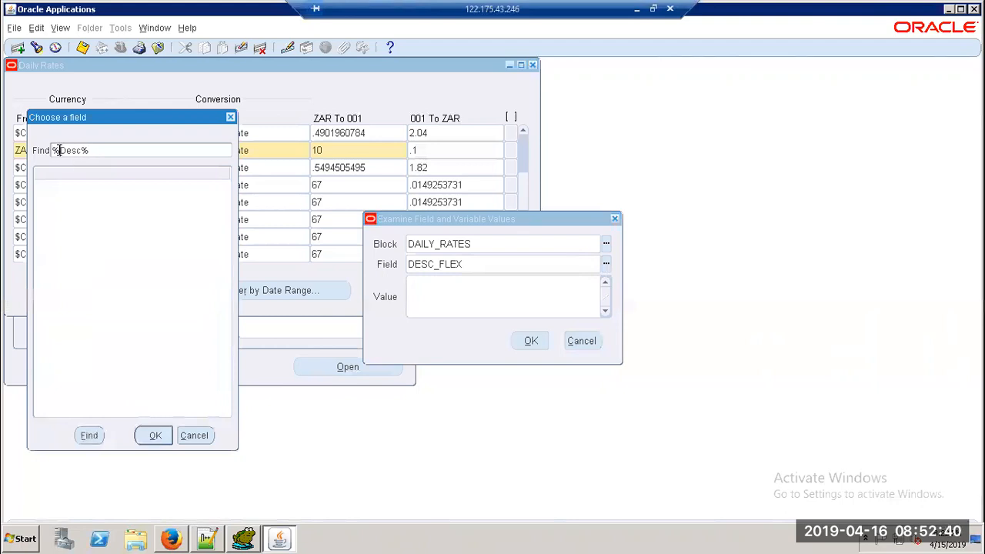
key(Return)
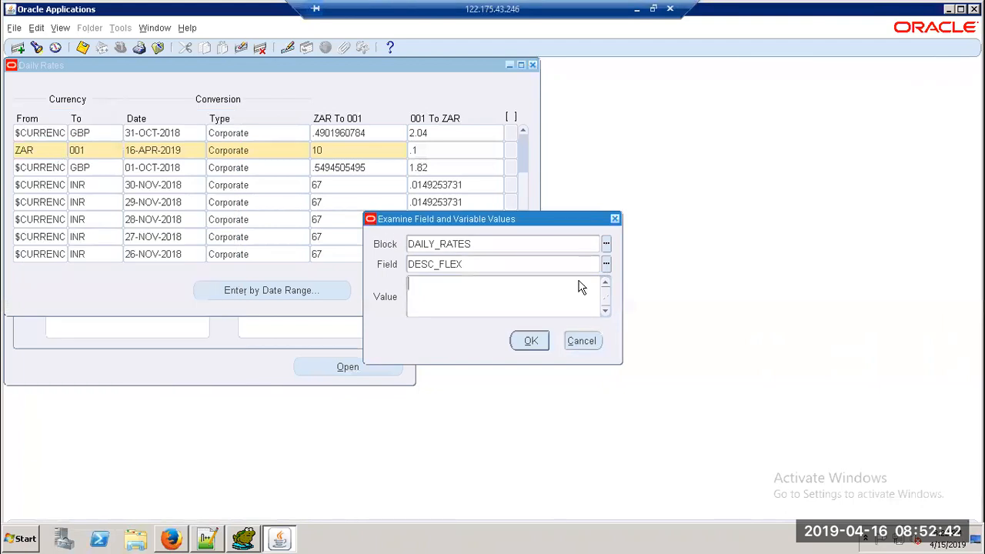
Step: Browse the DAILY_RATES field list, then choose the $DESCRIPTIVE_FLEXFIELD$ block instead
click(605, 263)
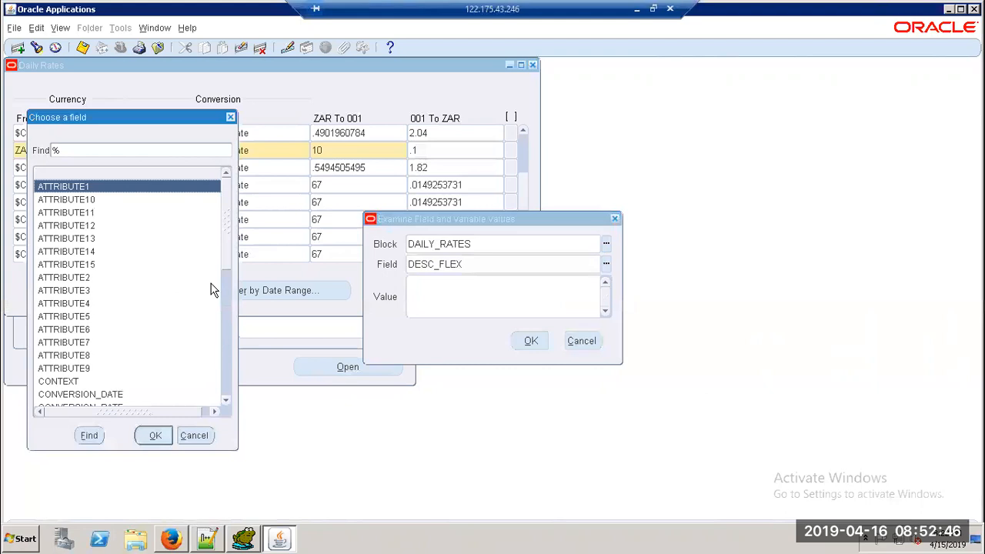
click(226, 275)
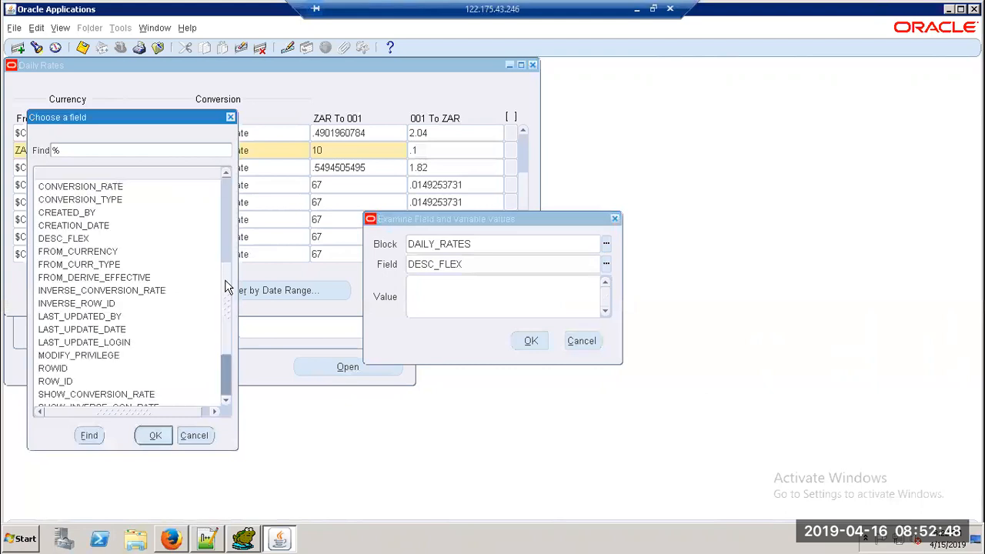
scroll(226, 308, down, 3)
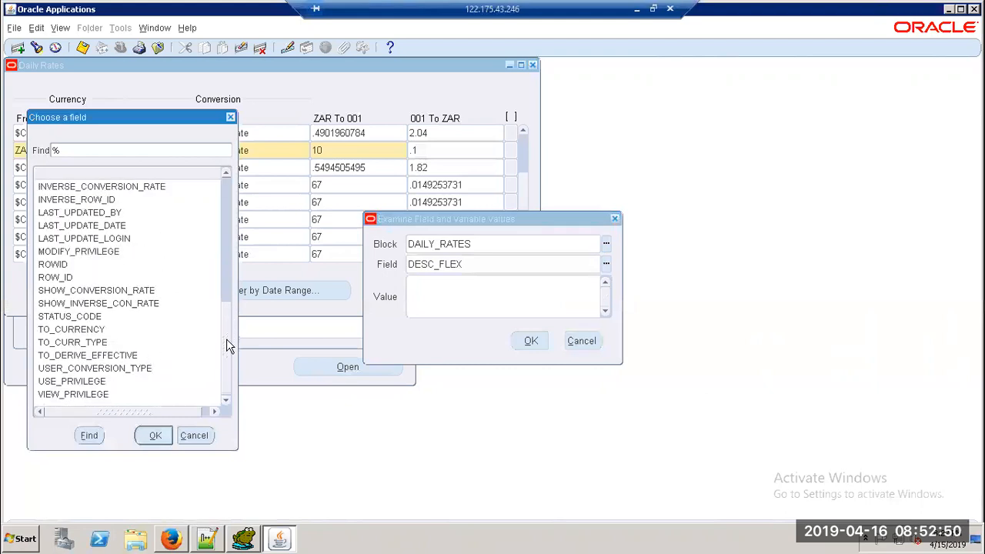
drag(224, 367, 221, 253)
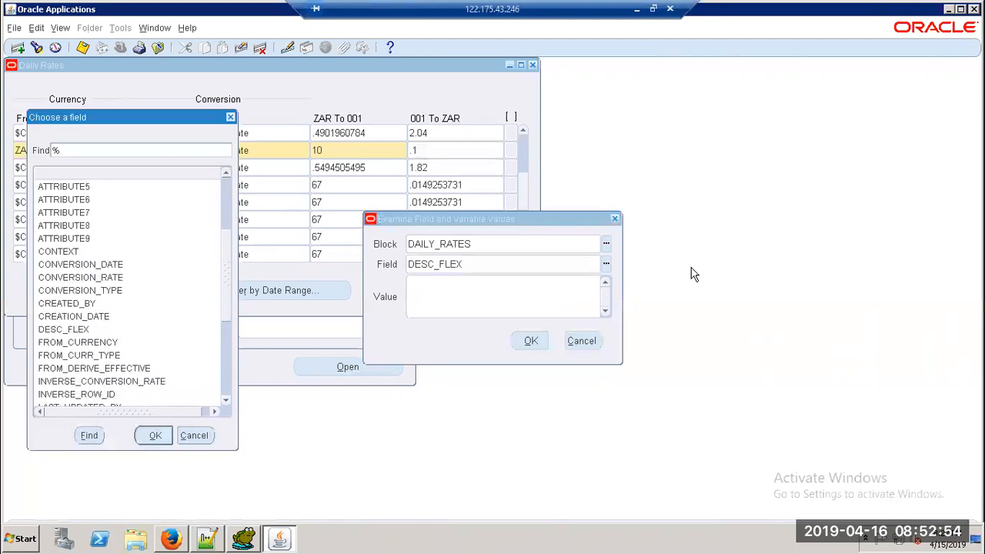
click(230, 116)
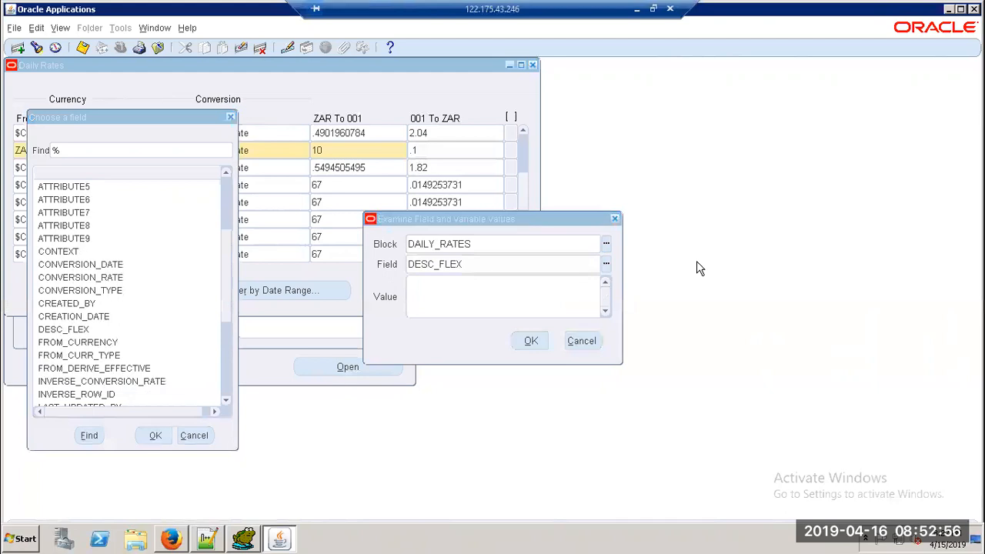
click(605, 243)
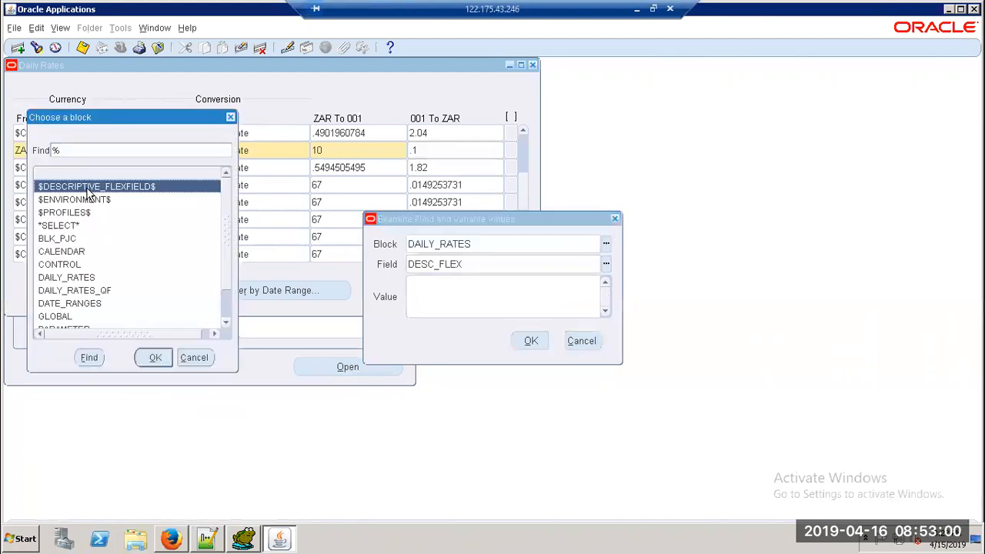
click(155, 358)
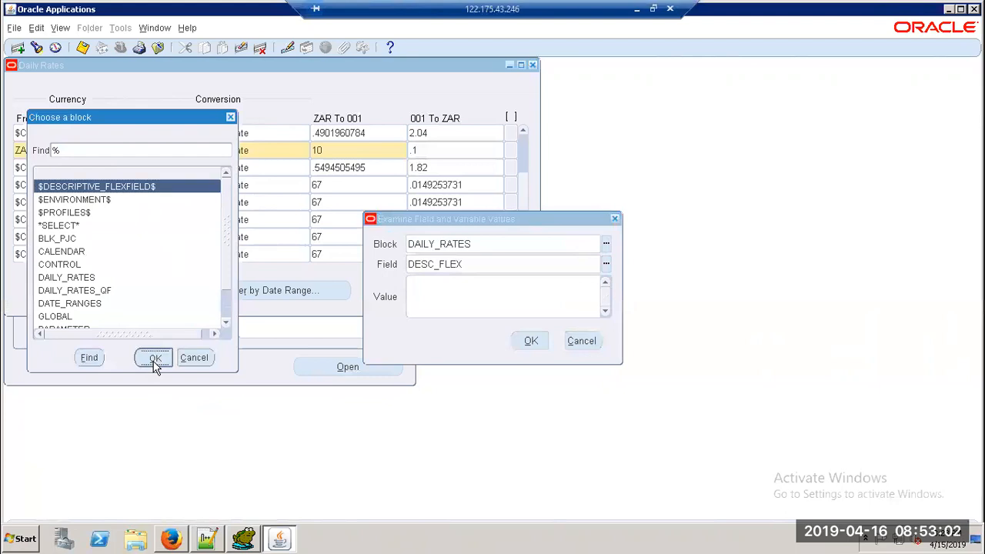
Step: Copy the examined field name DAILY_RATES.DESC_FLEX into the Notepad++ notes
click(607, 263)
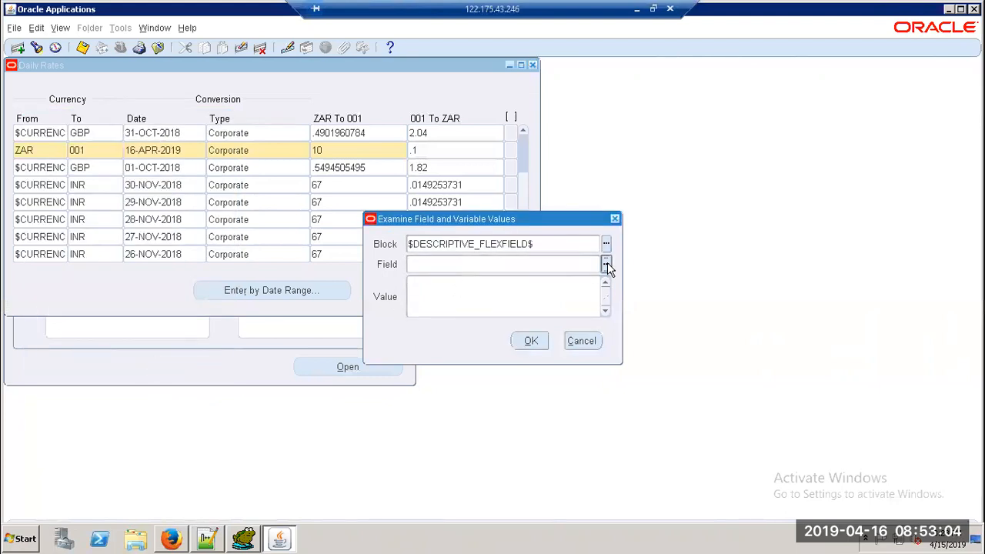
double_click(568, 264)
key(ctrl+c)
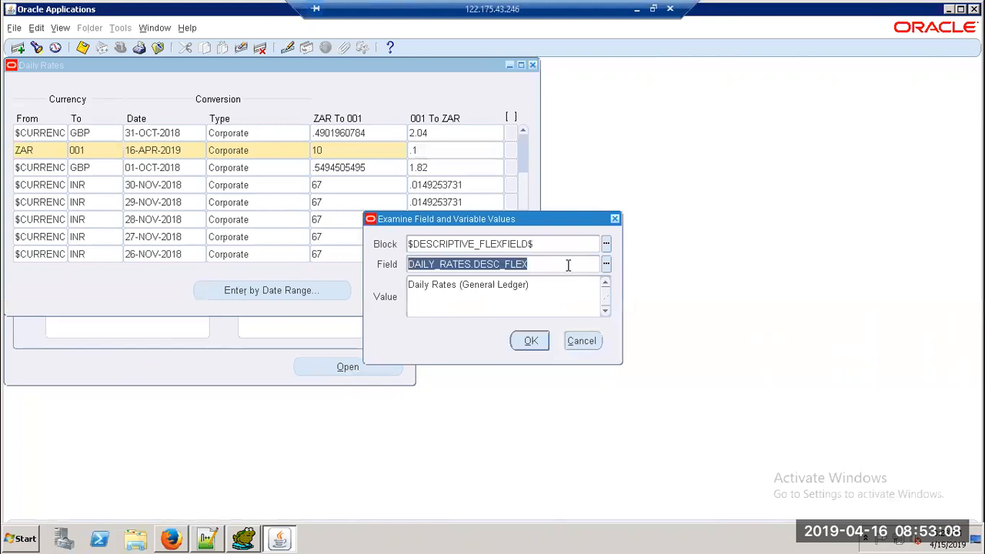
click(207, 537)
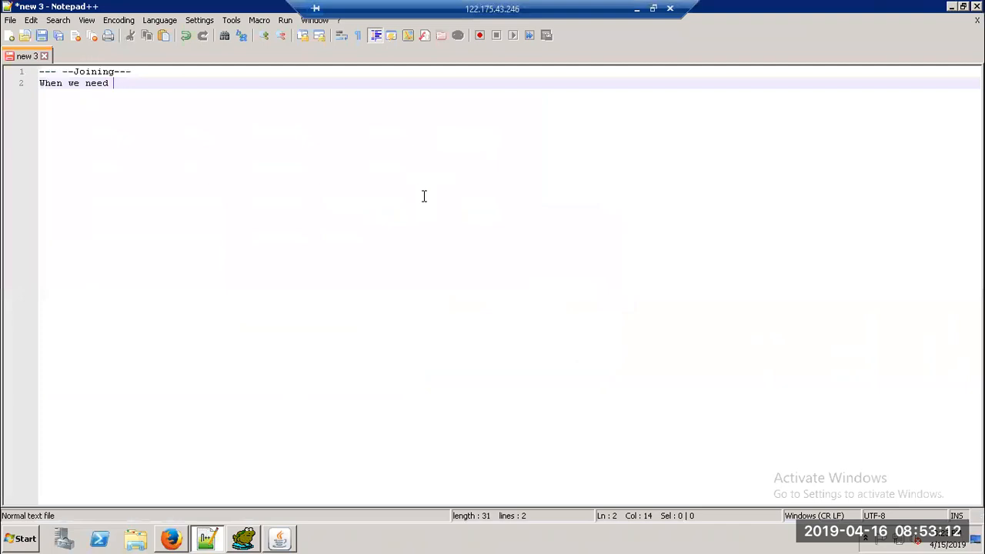
key(Return)
key(Return)
key(Return)
key(ctrl+v)
key(Return)
key(alt+Tab)
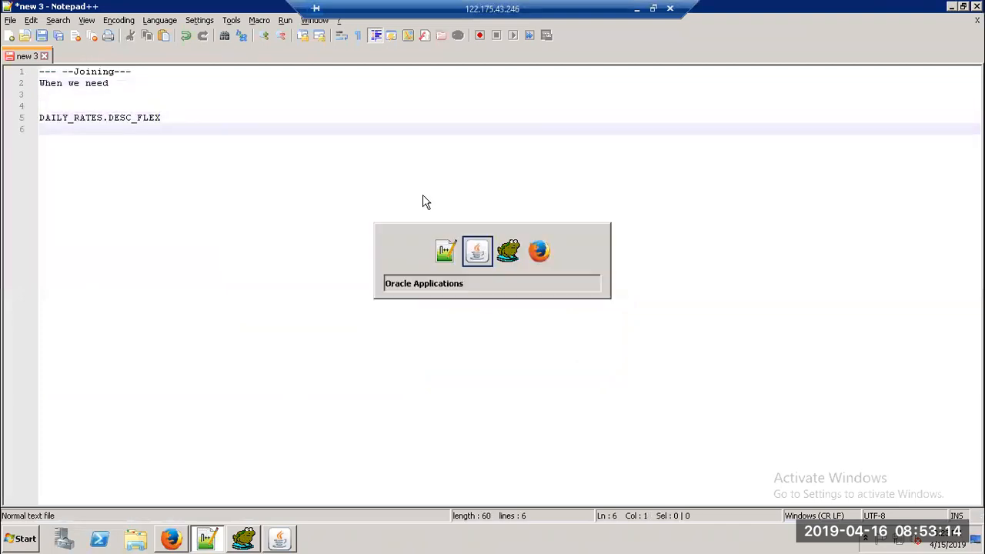
Step: Add the value 'Daily Rates (General Ledger)' to the notes and dismiss the examination
click(539, 285)
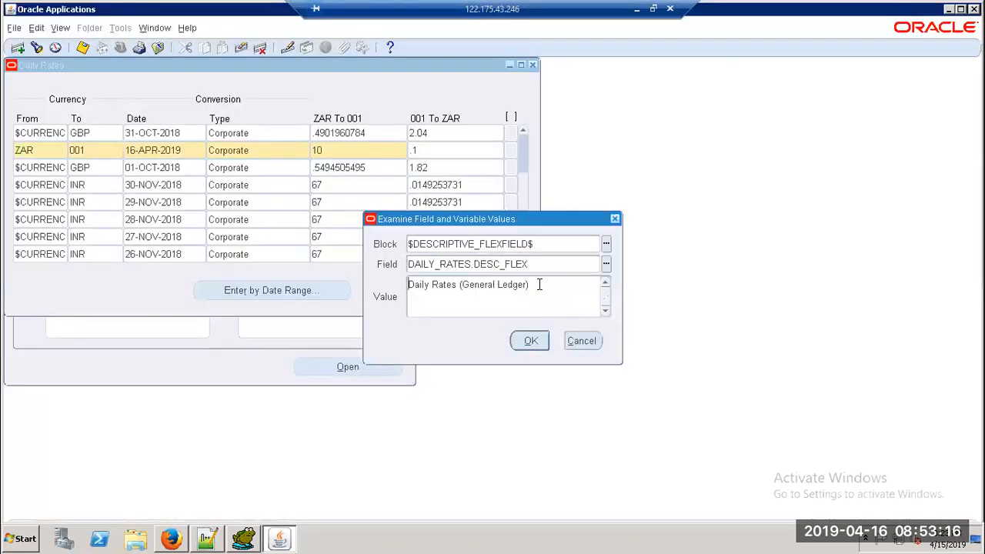
drag(532, 285, 400, 284)
key(ctrl+c)
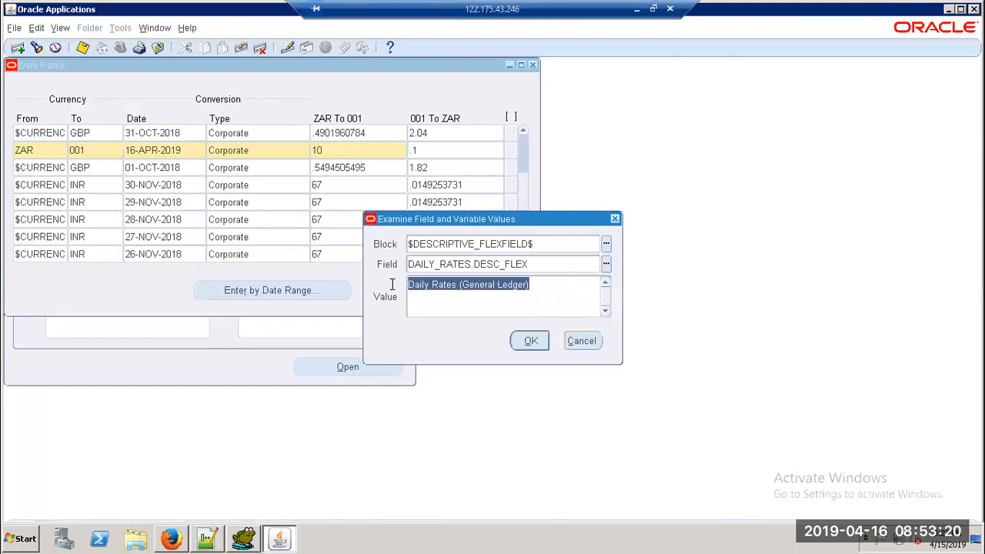
key(alt+Tab)
key(ctrl+v)
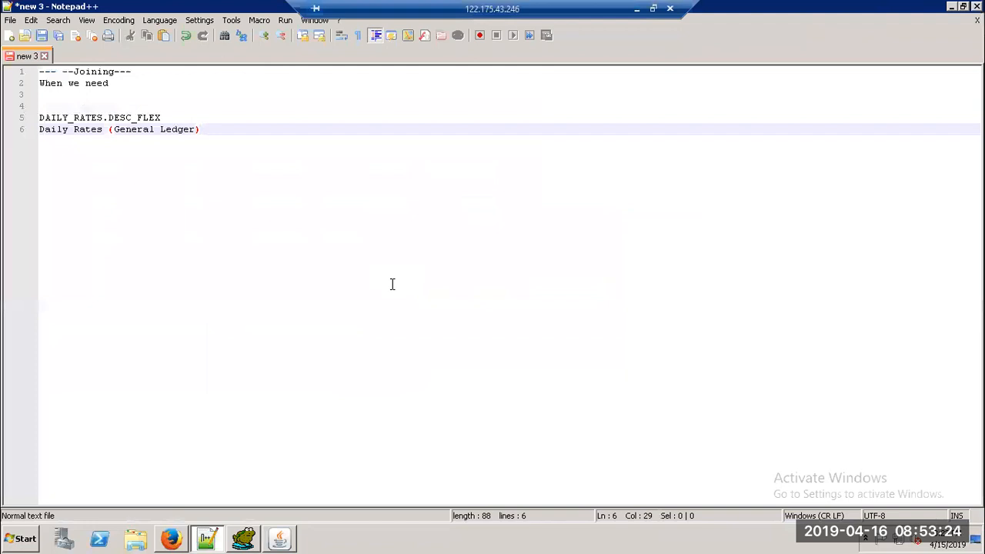
key(alt+Tab)
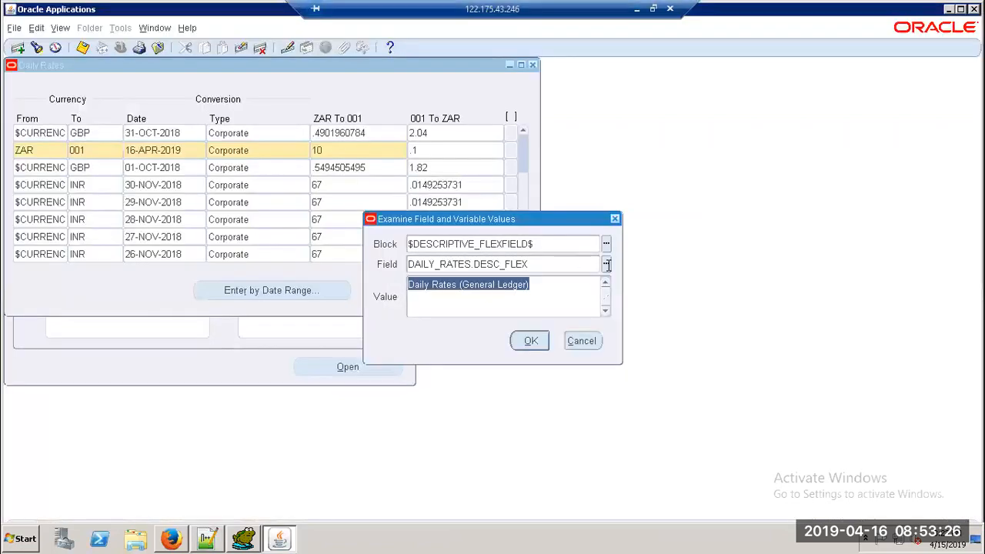
click(615, 218)
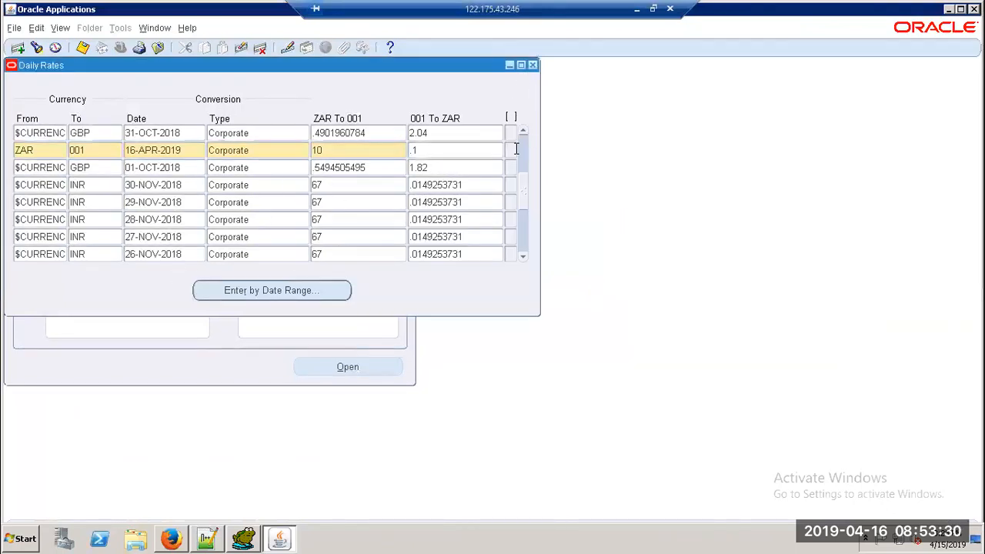
Step: Close Daily Rates and switch to the Application Developer responsibility
click(532, 66)
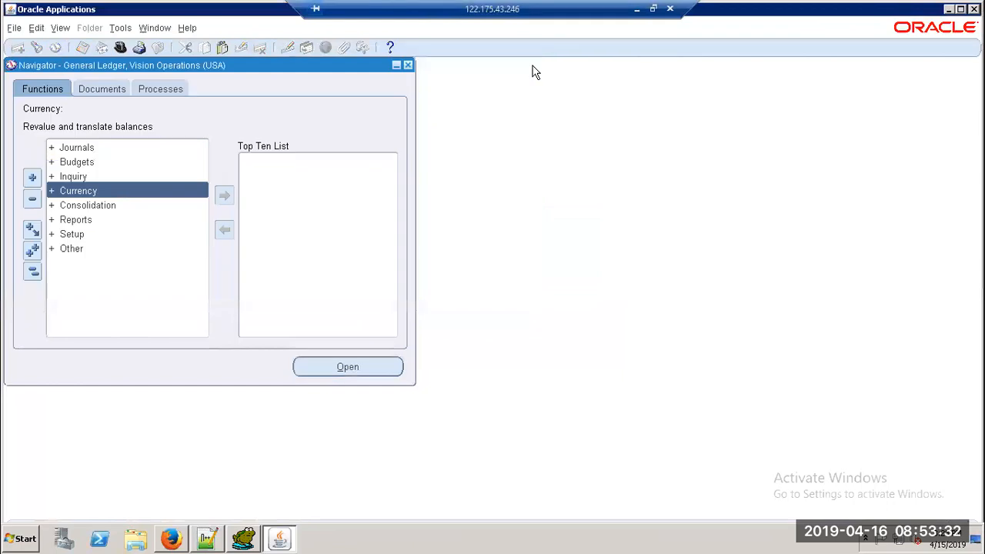
click(120, 50)
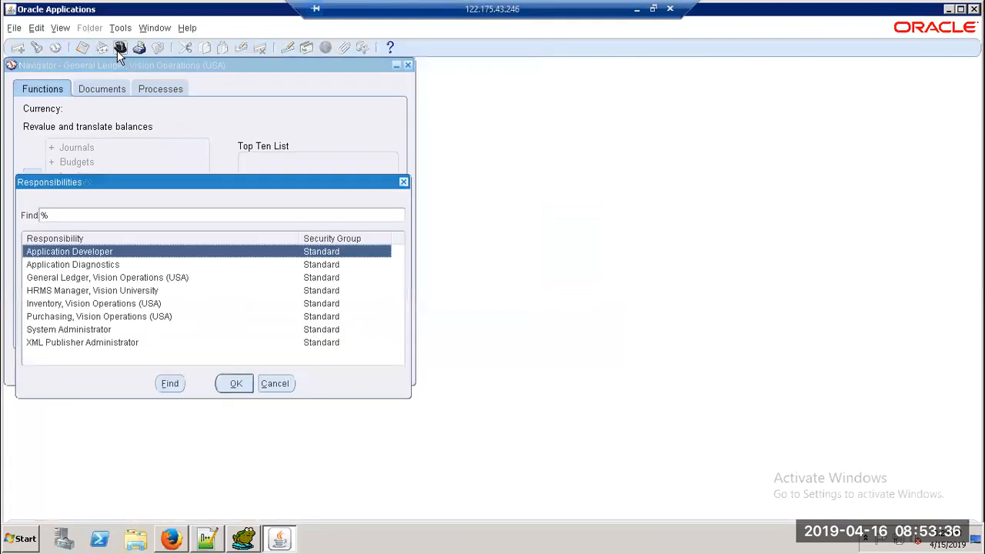
key(Return)
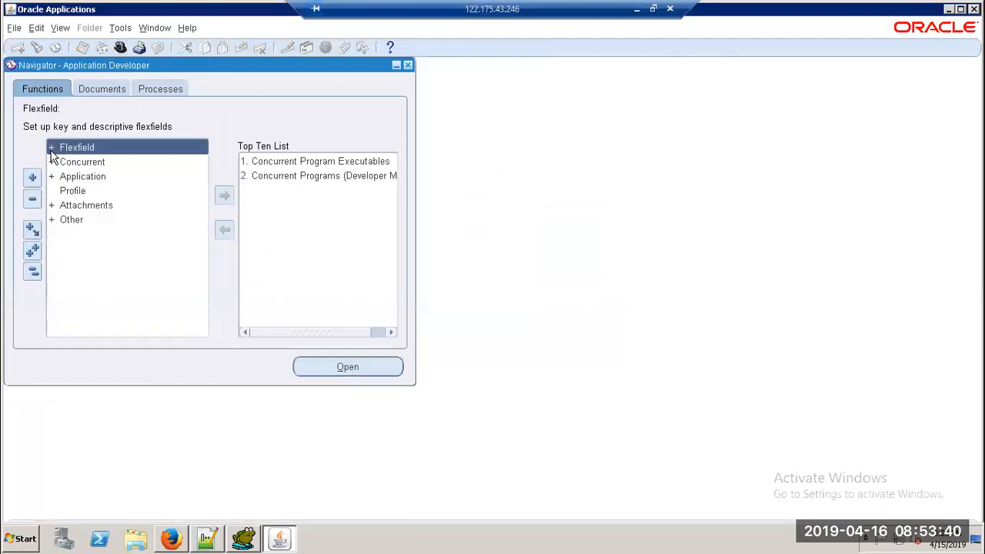
Step: Open the Key Flexfield Segments form under Flexfield > Key > Segments
click(52, 152)
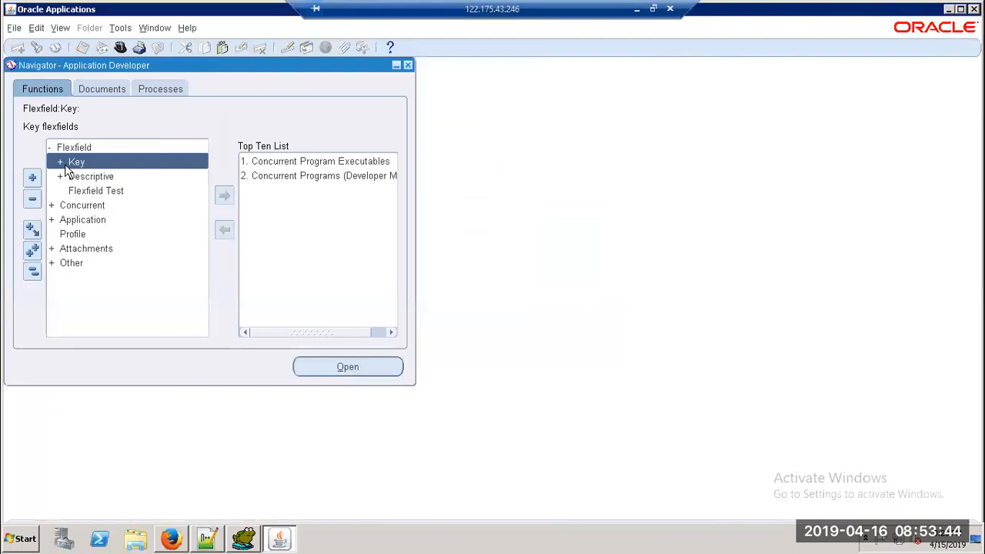
click(60, 161)
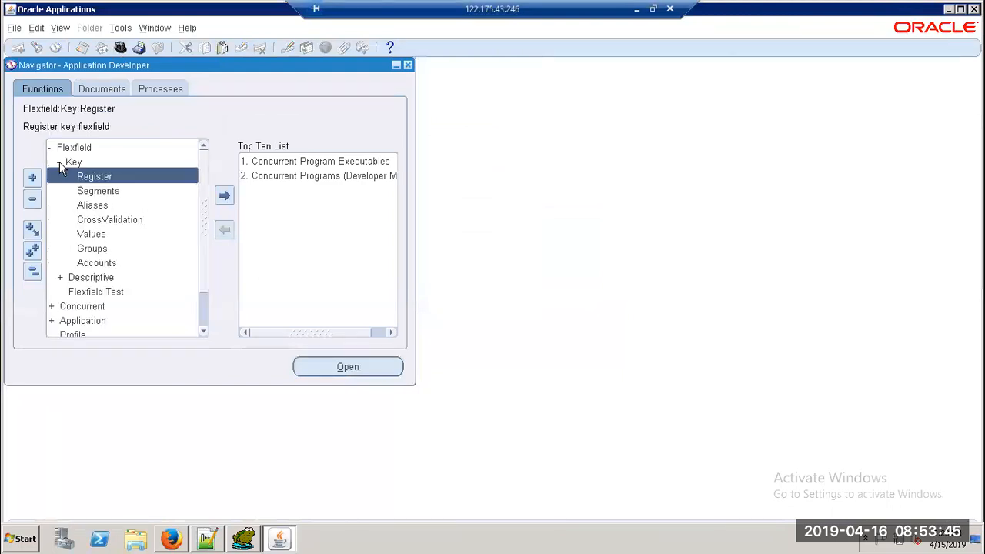
double_click(102, 192)
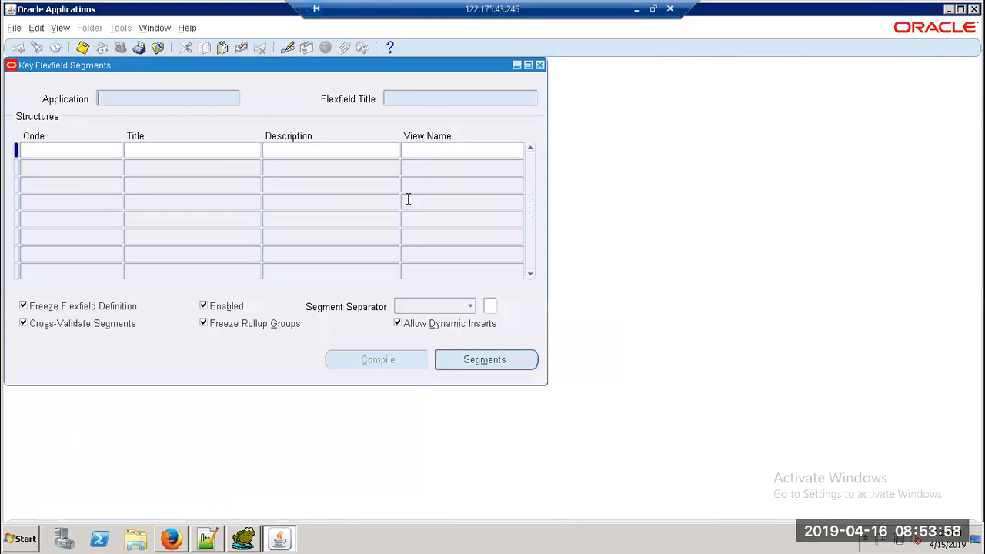
Step: Query key flexfields by the title 'Daily Rates (General Ledger)'
key(ctrl+v)
key(ctrl+F11)
click(420, 98)
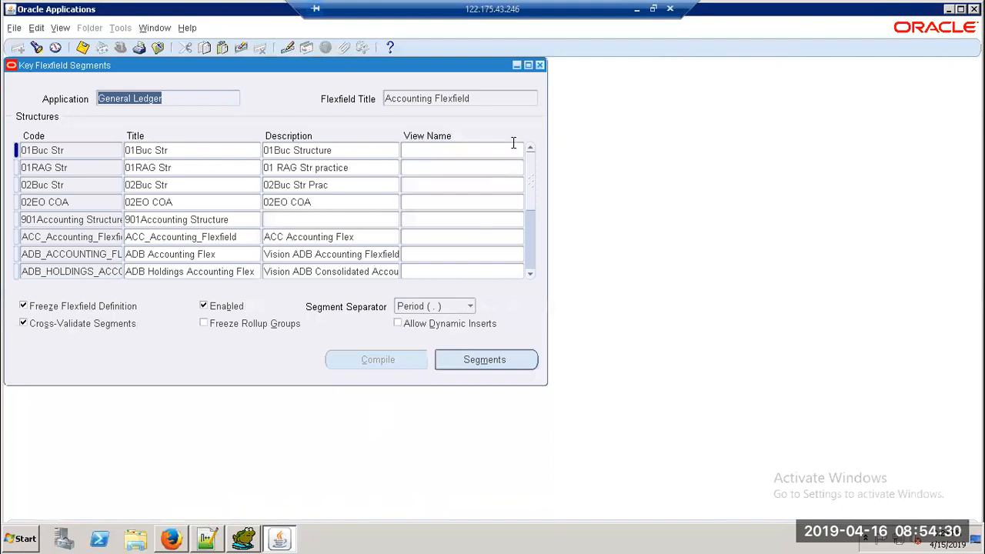
Step: Search flexfield titles for %Locator% and list the Stock Locators segments
key(F11)
click(452, 97)
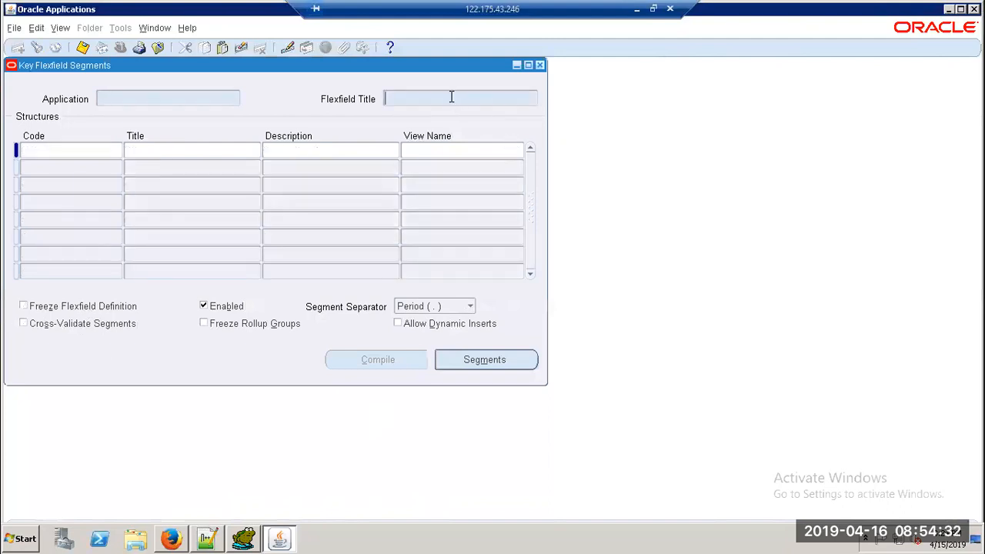
text(%Locator%)
key(ctrl+F11)
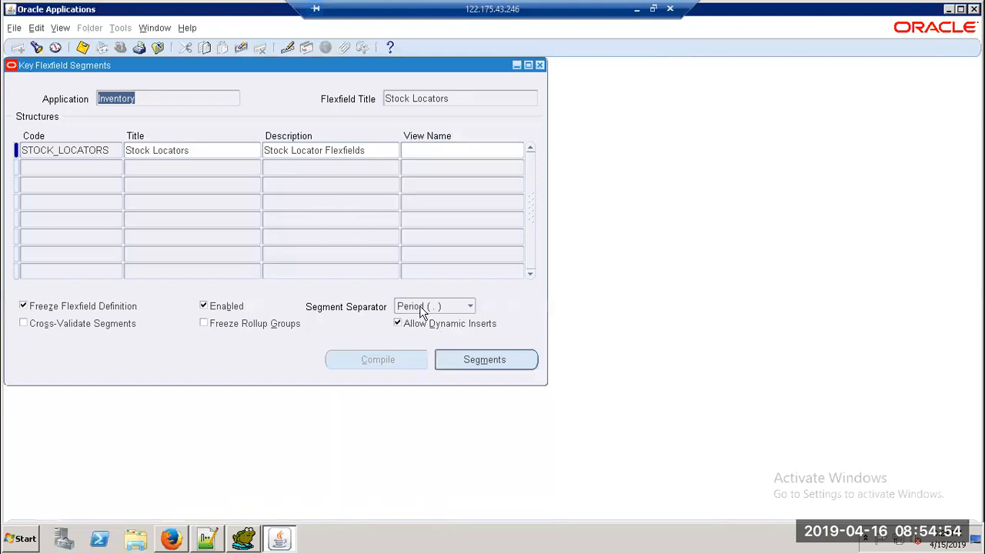
click(483, 356)
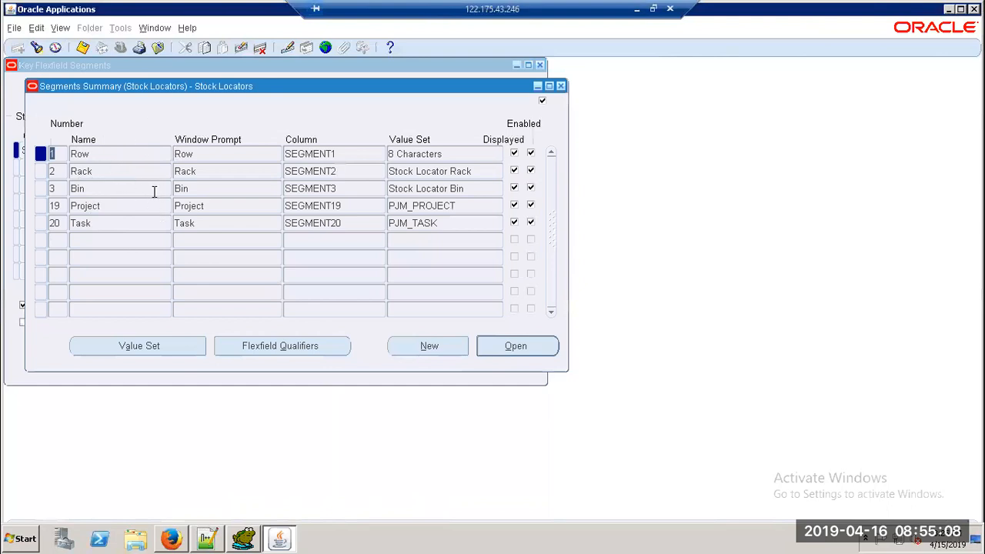
Step: Open the Row segment's details (column SEGMENT1) and view its flexfield qualifiers
click(514, 346)
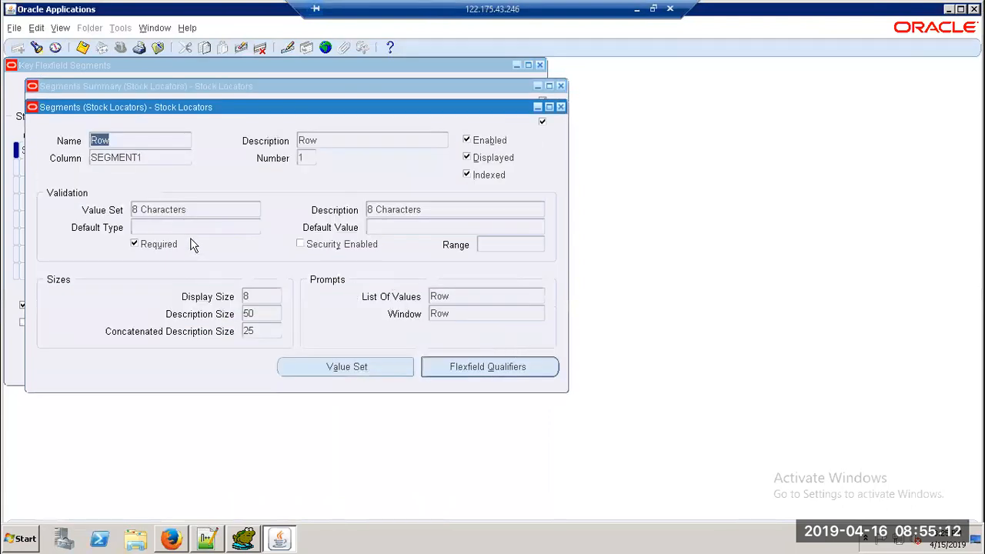
click(127, 157)
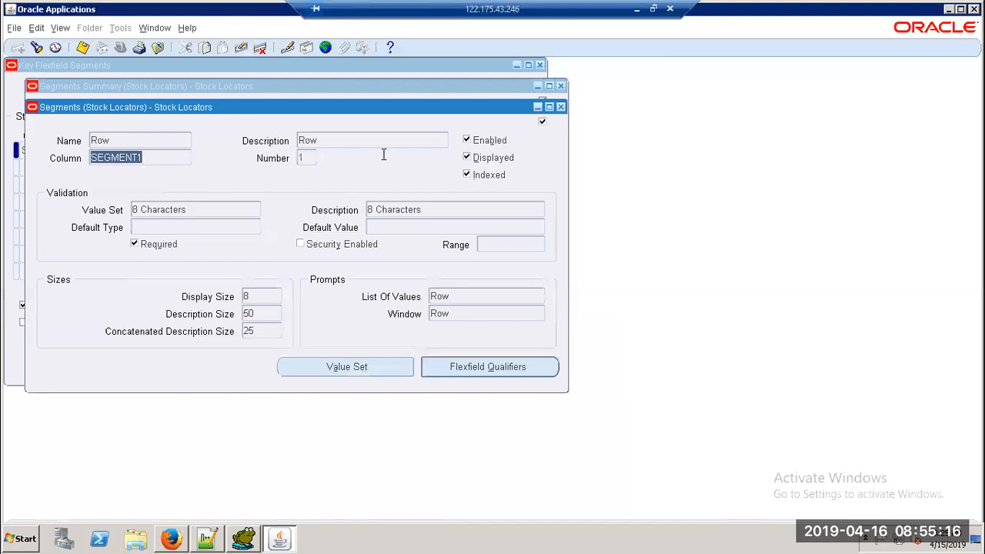
click(501, 375)
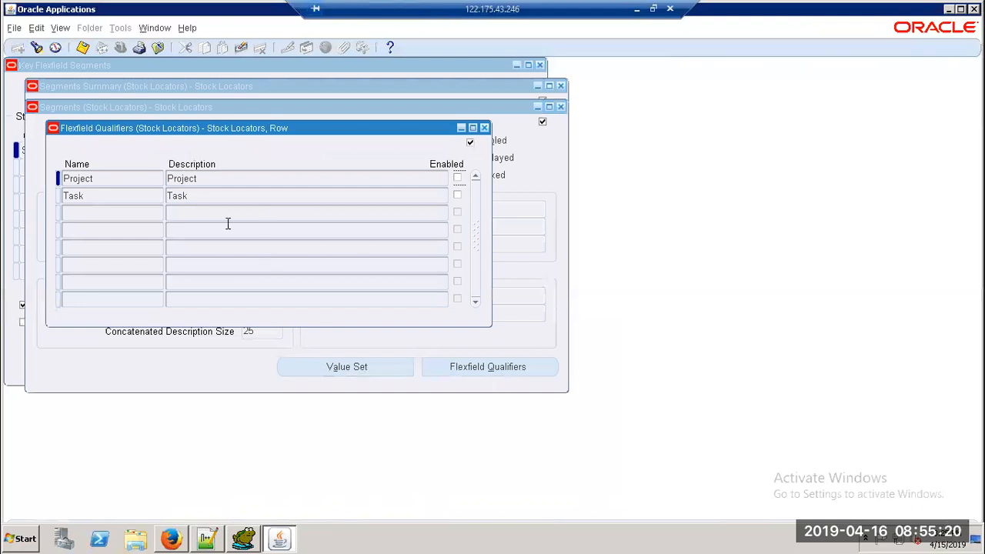
Step: Close the qualifiers, Row segment details and segments summary windows
click(484, 128)
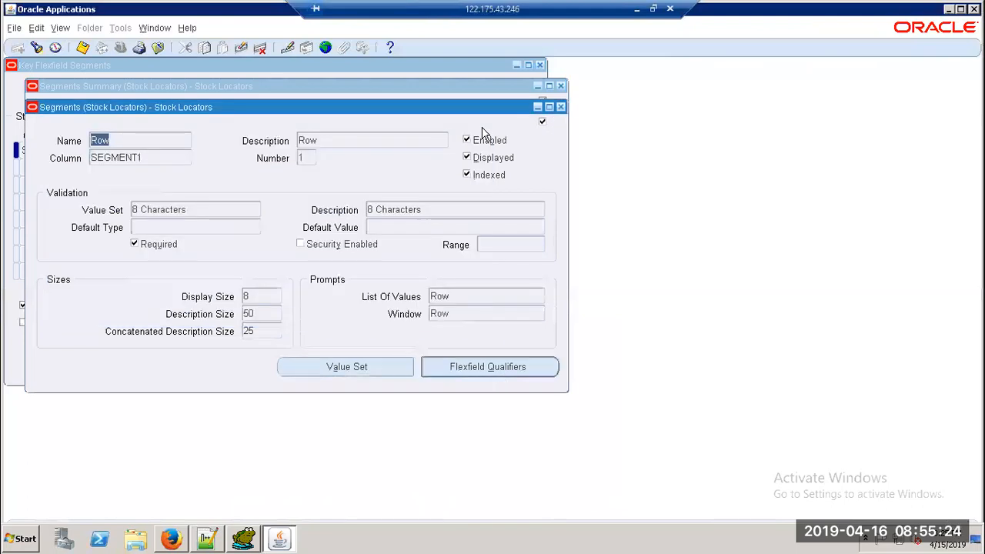
click(561, 107)
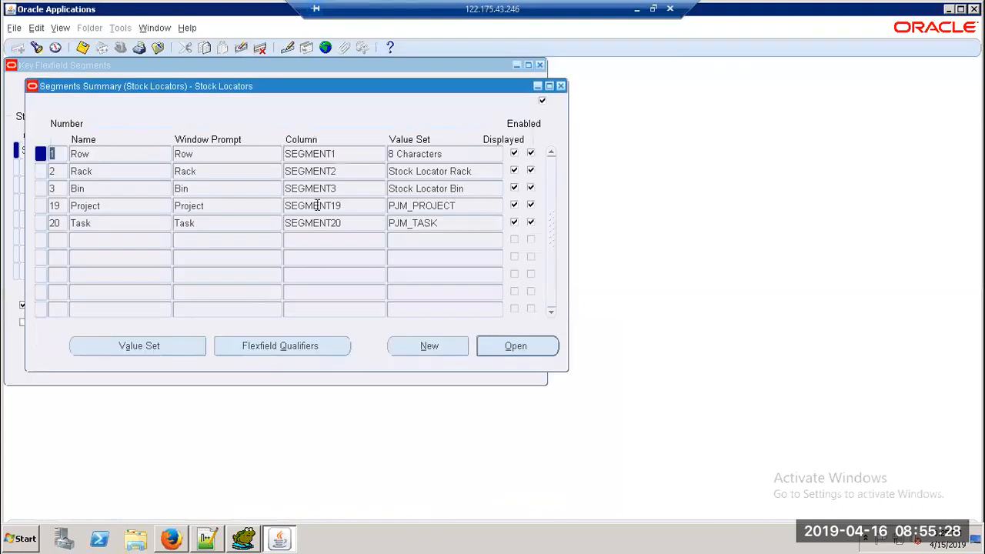
click(561, 86)
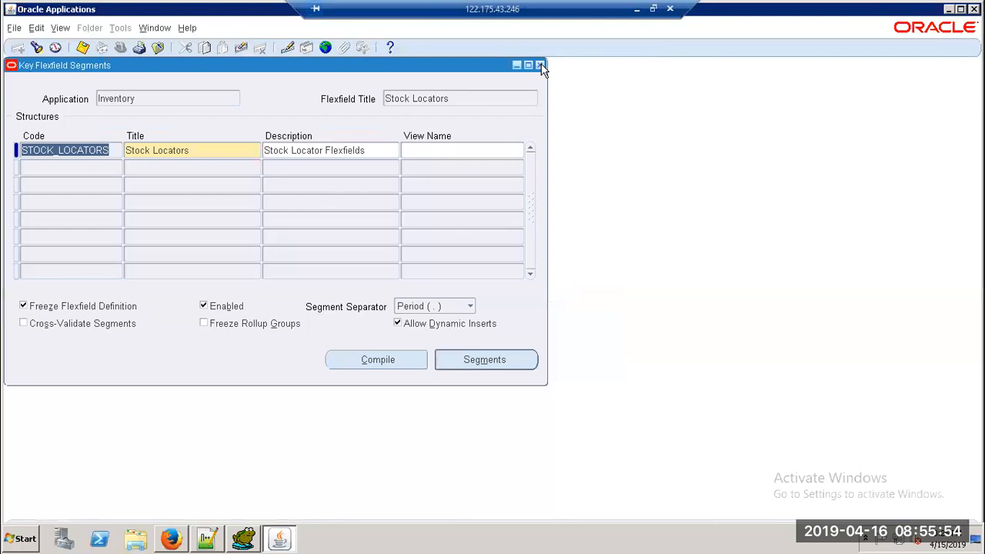
Step: Close Key Flexfield Segments and expand Flexfield > Descriptive > Register in the Navigator
click(540, 66)
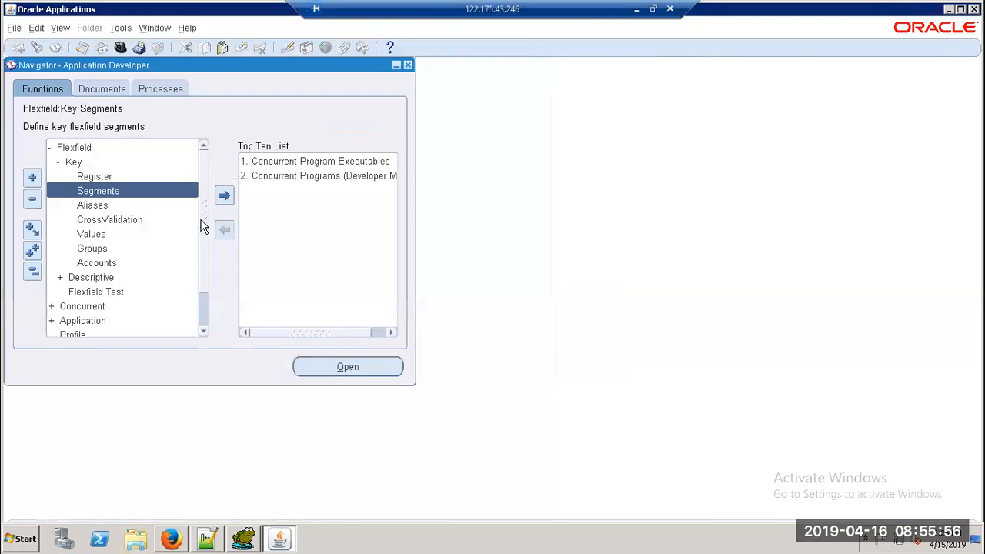
click(57, 163)
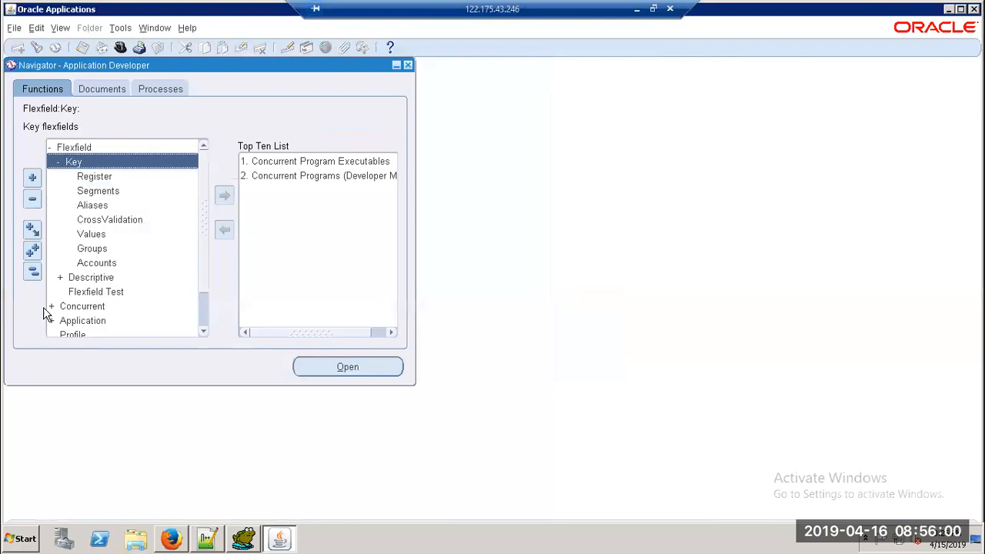
click(61, 278)
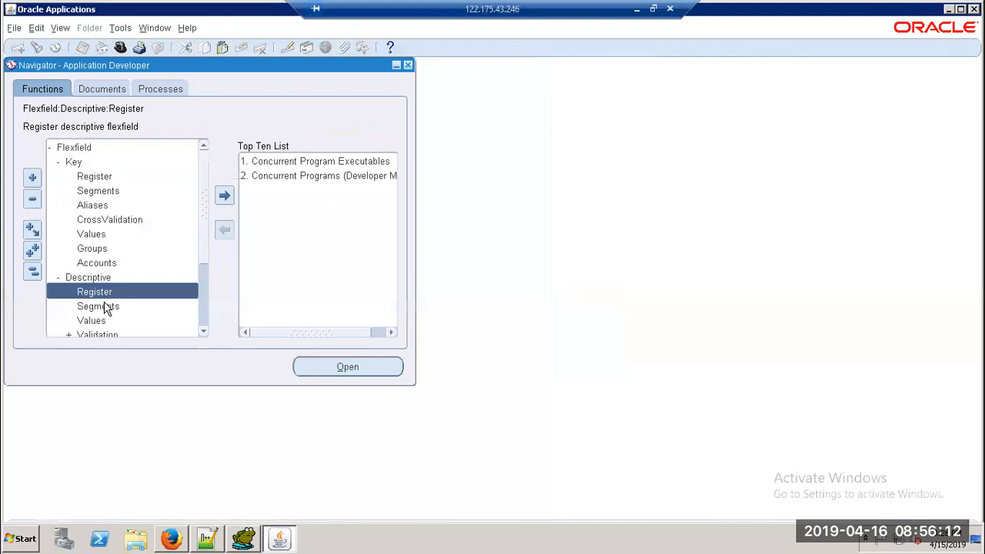
Step: Open the Descriptive Flexfield Register form in Enter Query mode and select 'Daily Rates' in the notes
double_click(100, 292)
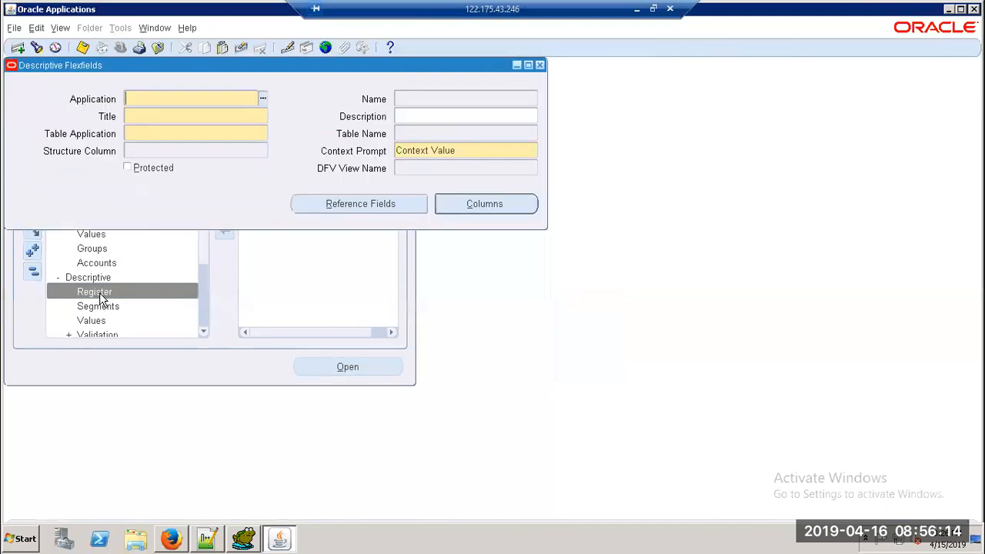
key(F11)
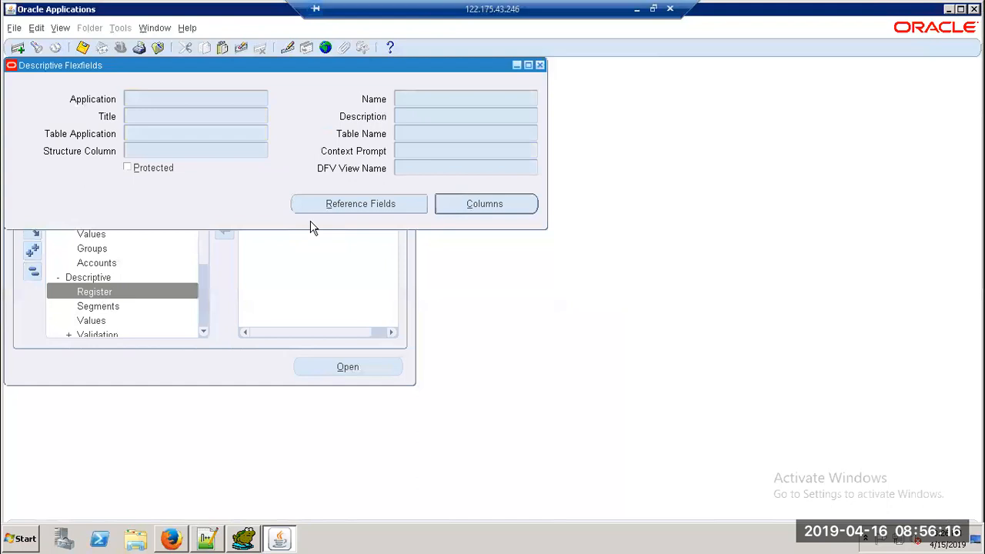
key(alt+Tab)
drag(103, 130, 37, 131)
key(ctrl+c)
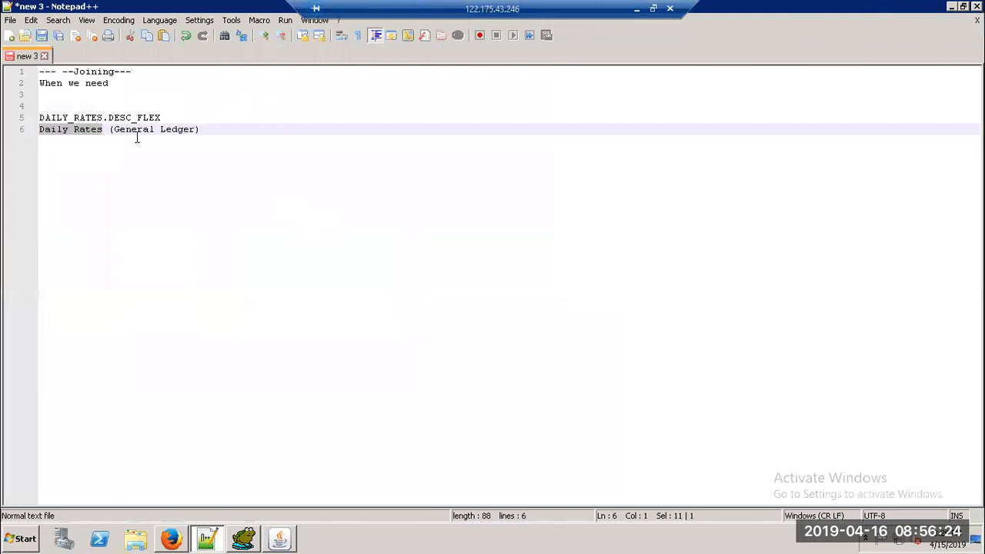
Step: Paste 'Daily Rates' into the flexfield search's Name field
key(alt+Tab)
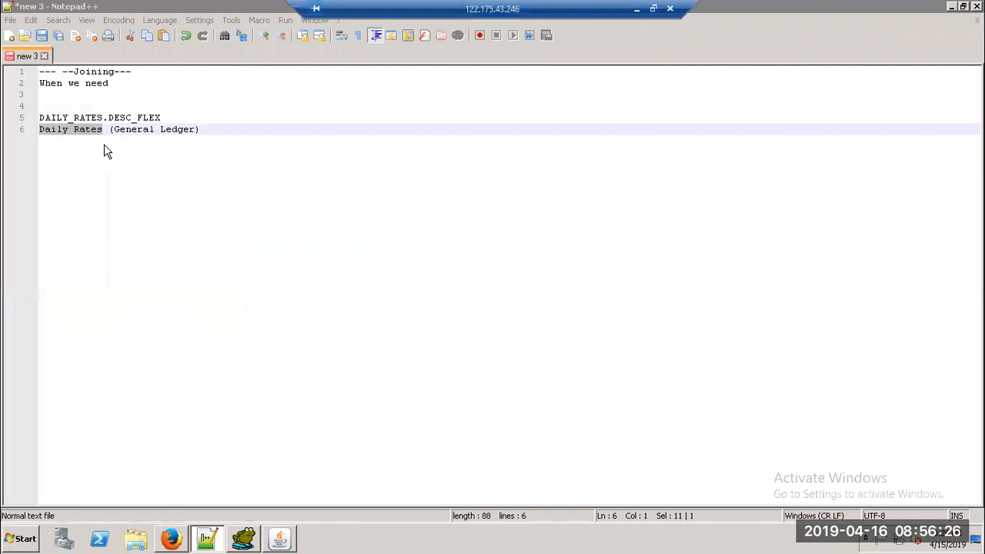
click(444, 100)
key(ctrl+v)
Step: Copy 'General Ledger' from the notes into the Application field
key(alt+Tab)
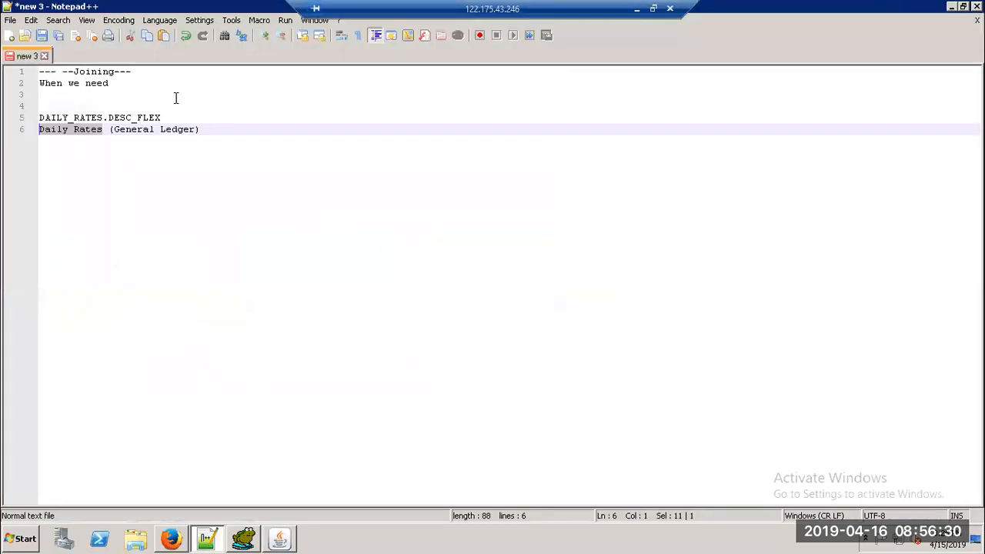
click(202, 130)
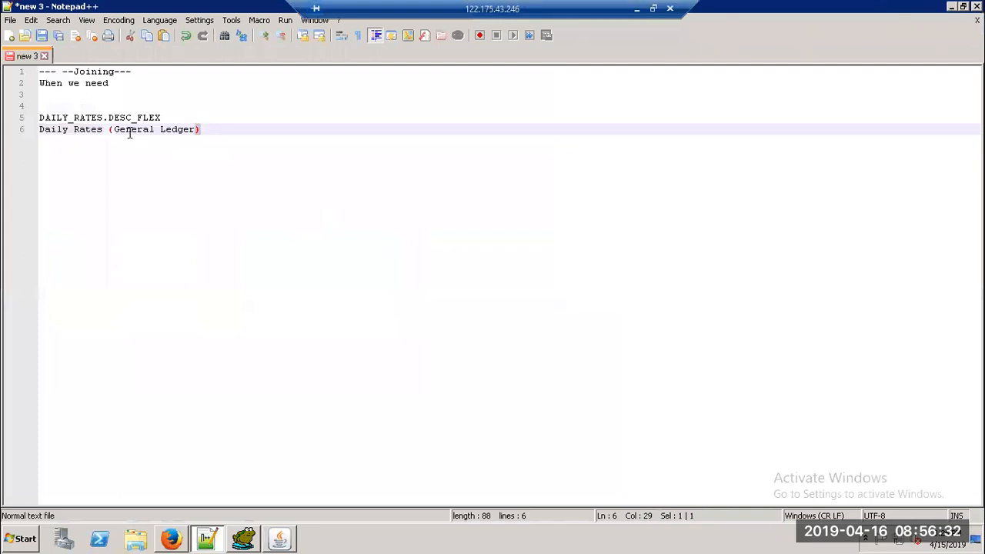
drag(196, 130, 114, 131)
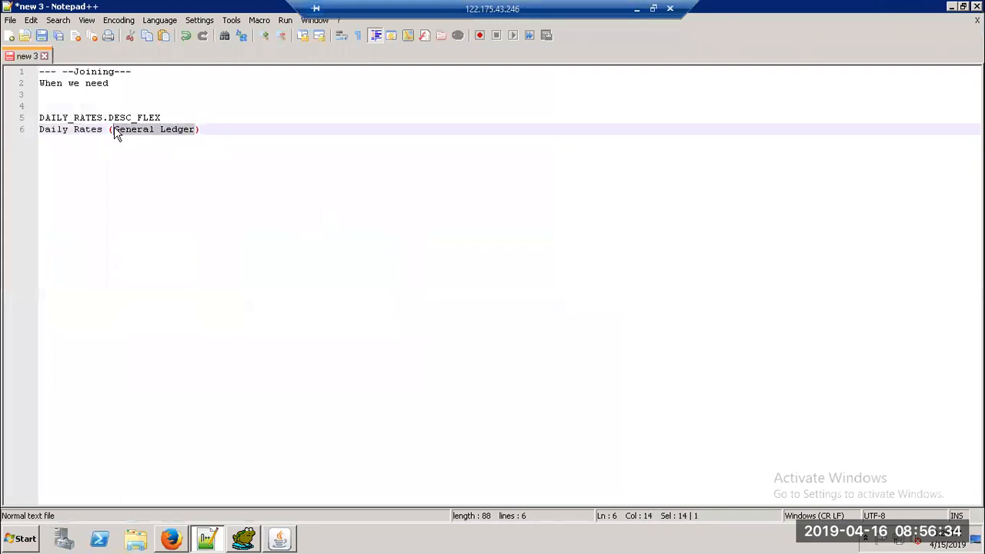
key(ctrl+c)
key(alt+Tab)
click(164, 95)
key(ctrl+v)
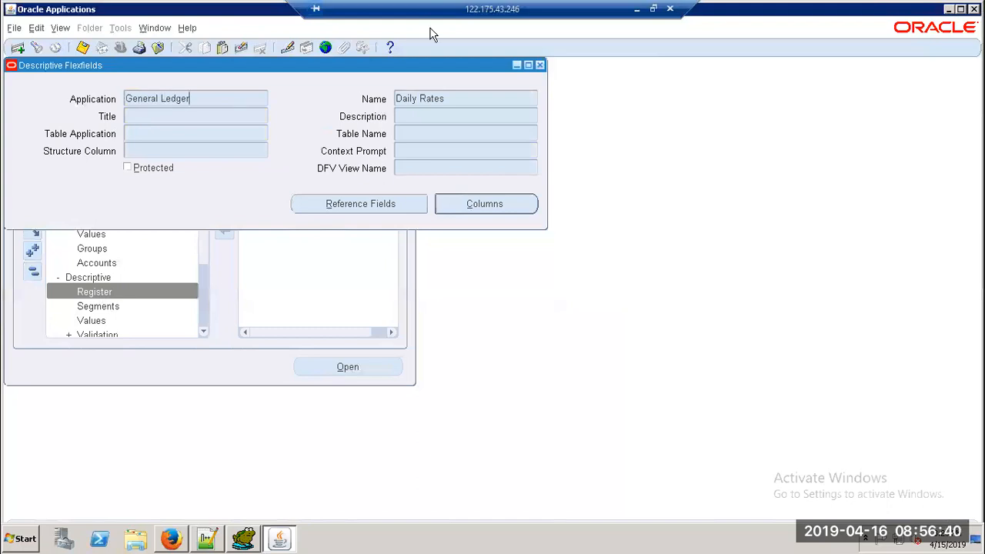
Step: Move 'Daily Rates' from Name to Title and run the query
click(458, 99)
key(Delete)
key(ctrl+v)
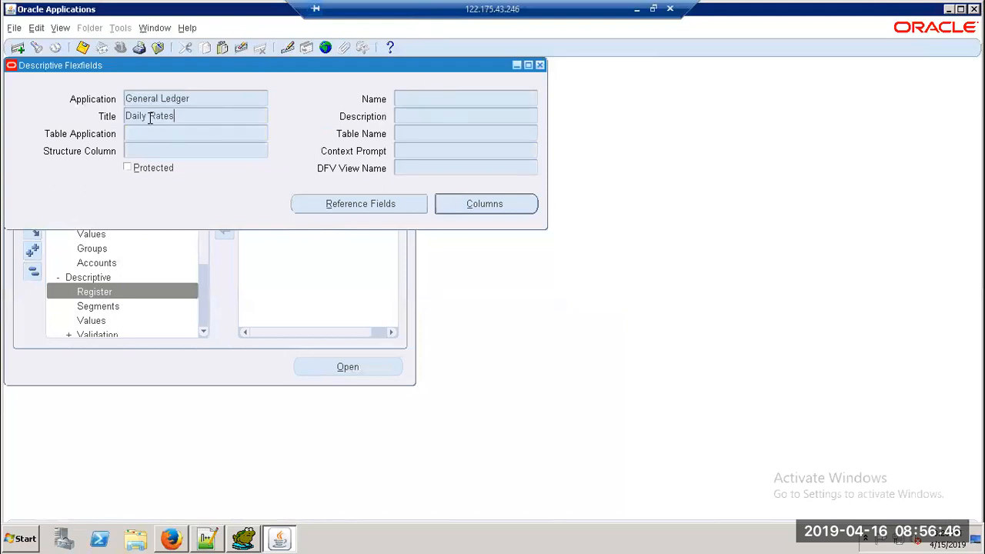
key(ctrl+F11)
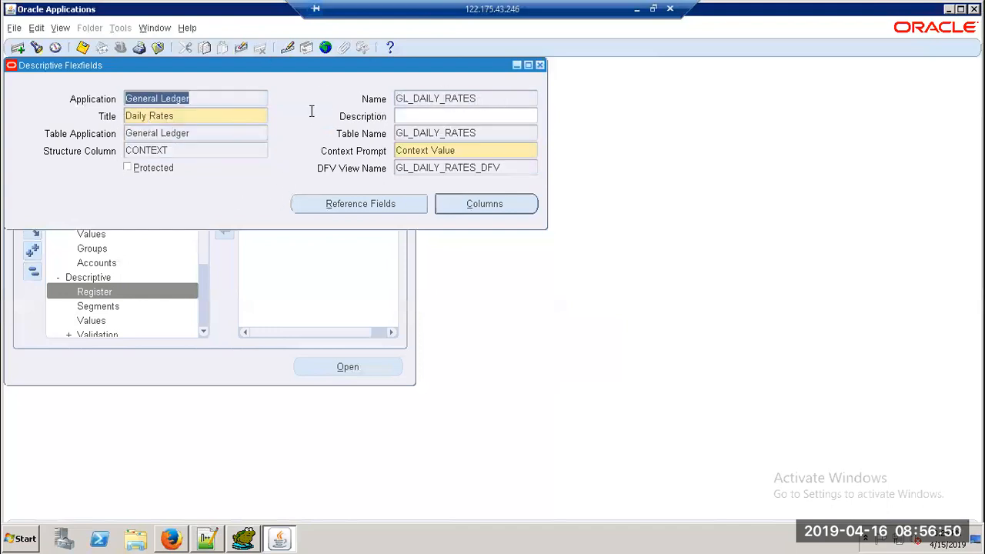
Step: Record the flexfield name GL_DAILY_RATES on a new line 7 in the notes
click(490, 99)
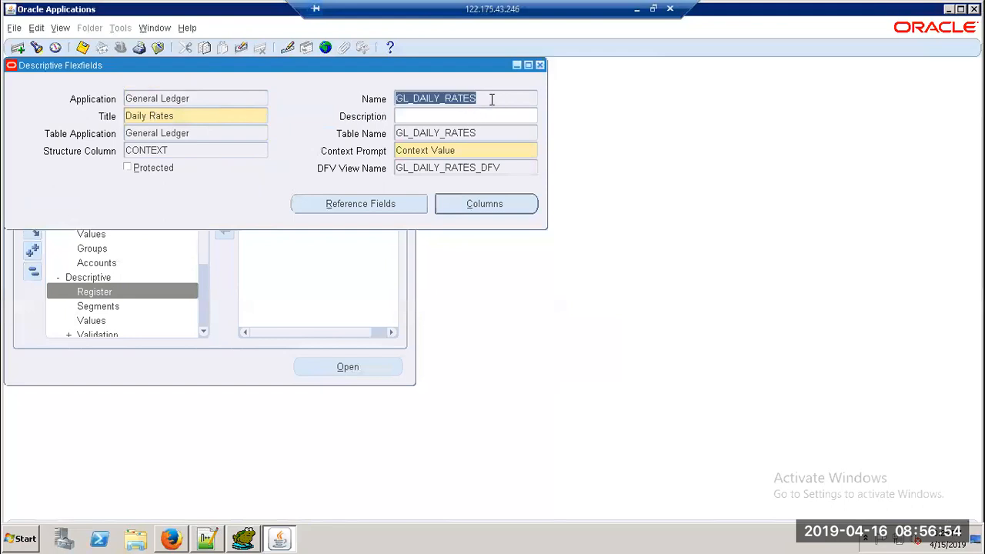
key(alt+Tab)
click(218, 130)
key(Return)
key(ctrl+v)
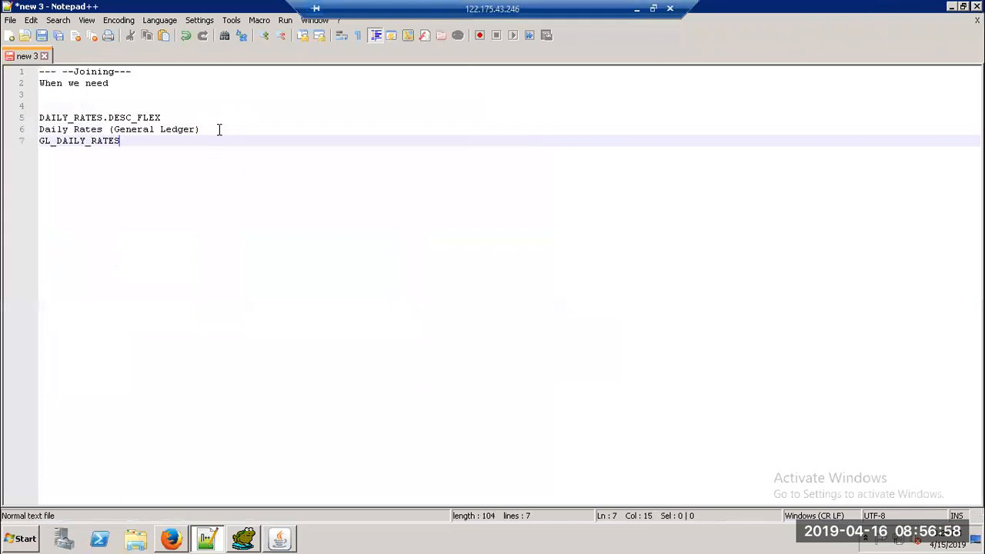
key(alt+Tab)
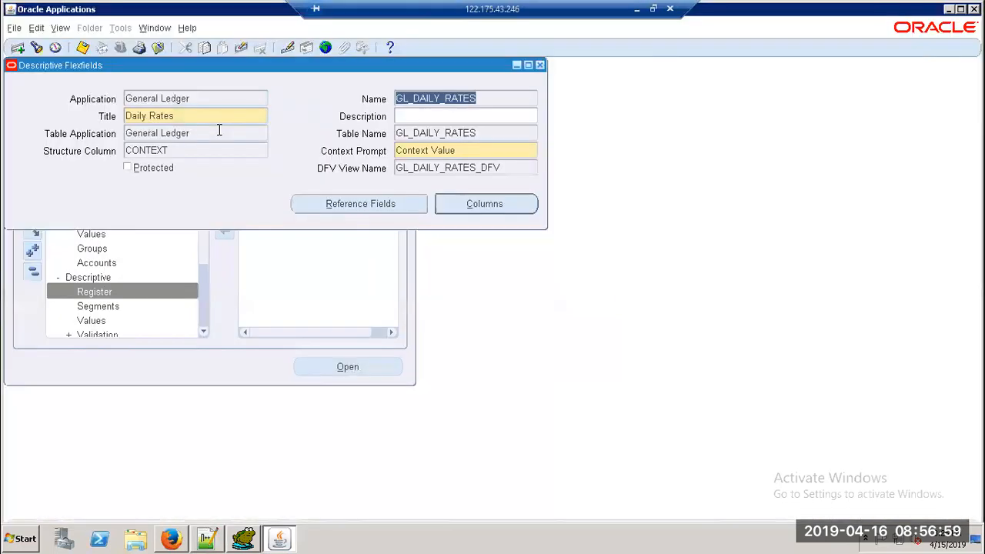
Step: Review the GL_DAILY_RATES column list, then close the registration form
click(496, 212)
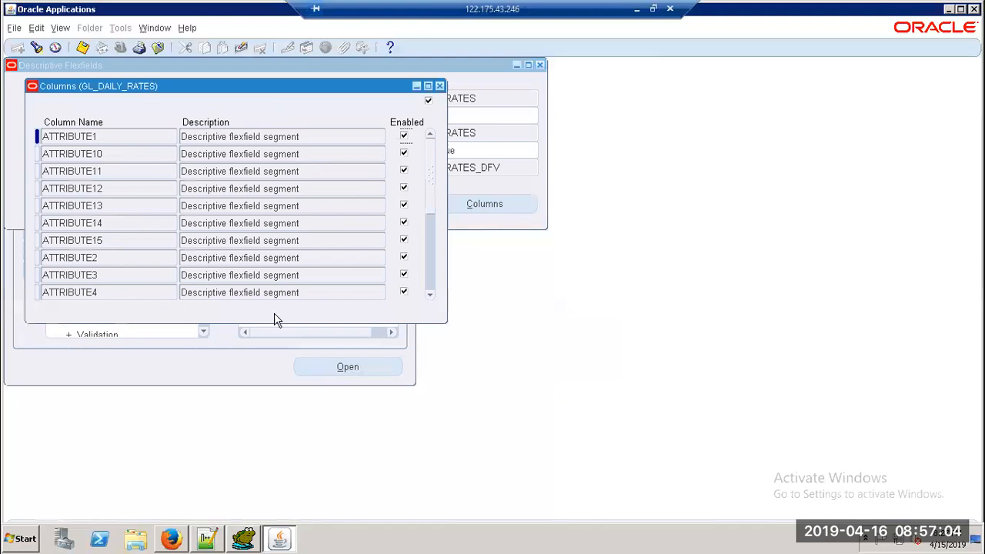
drag(431, 208, 429, 296)
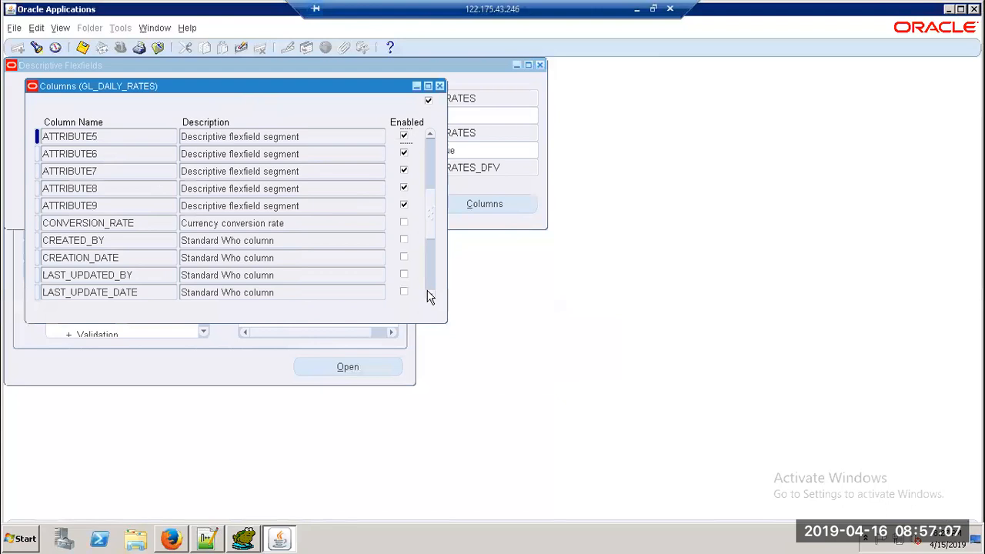
click(439, 86)
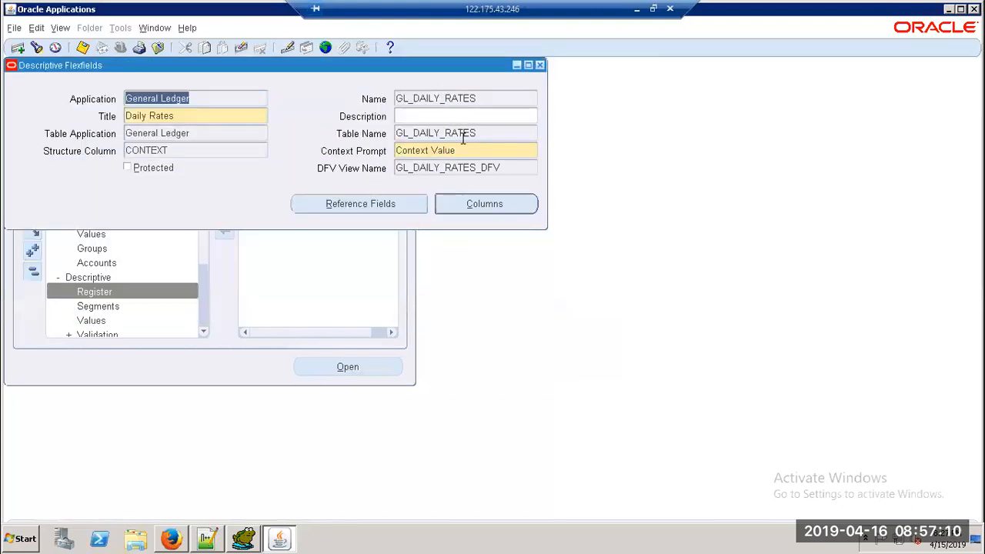
click(480, 99)
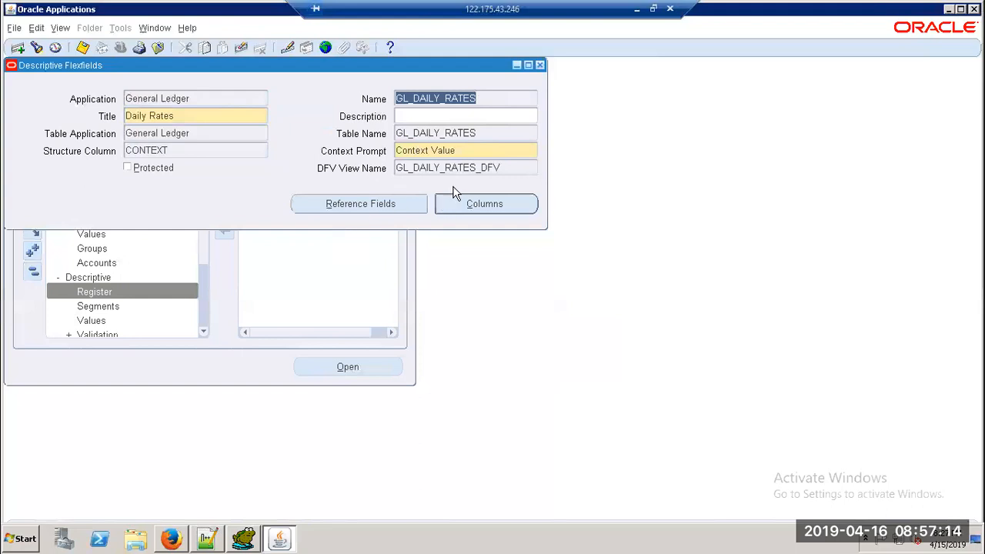
click(539, 66)
Step: Open Descriptive Segments and query by Title GL_DAILY_RATES
double_click(97, 306)
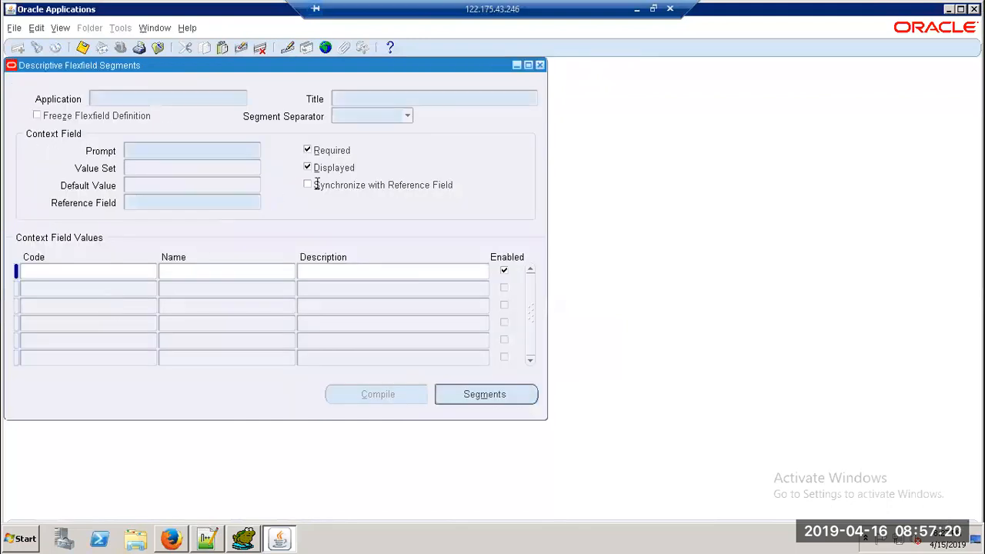
key(ctrl+v)
key(ctrl+F11)
Step: Replace the Title with 'Daily Rates' from the notes and re-run the query
key(alt+Tab)
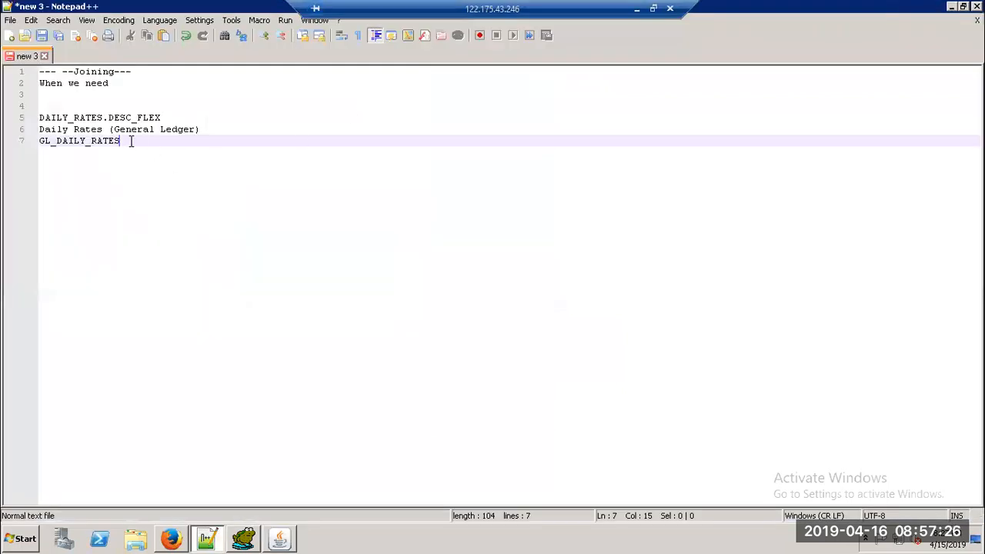
drag(102, 129, 29, 141)
key(alt+Tab)
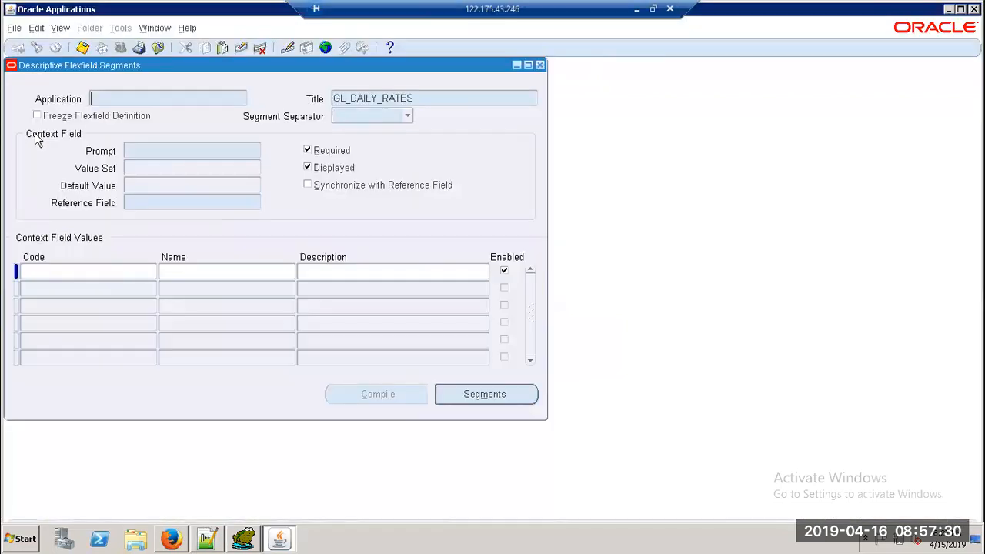
drag(419, 98, 229, 96)
click(196, 97)
drag(419, 98, 281, 98)
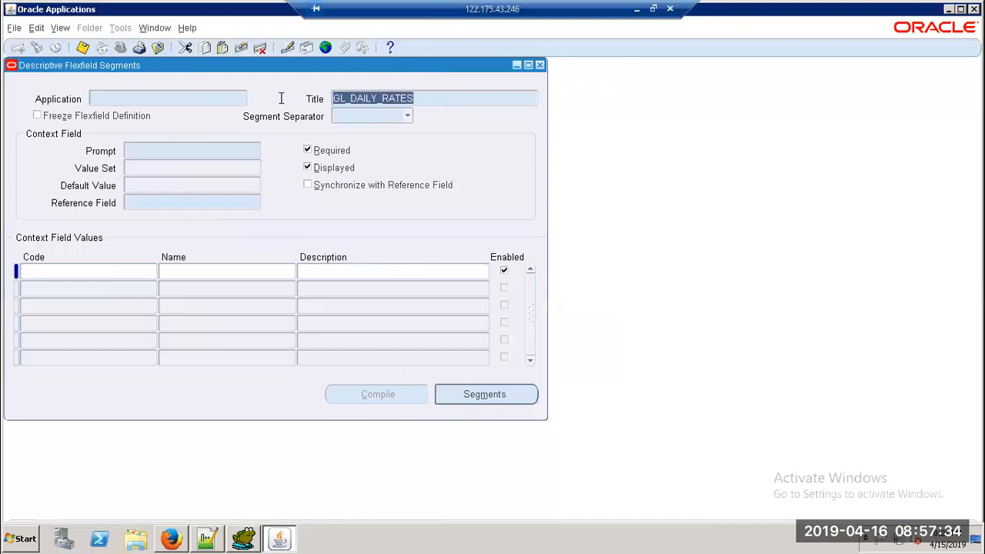
key(ctrl+v)
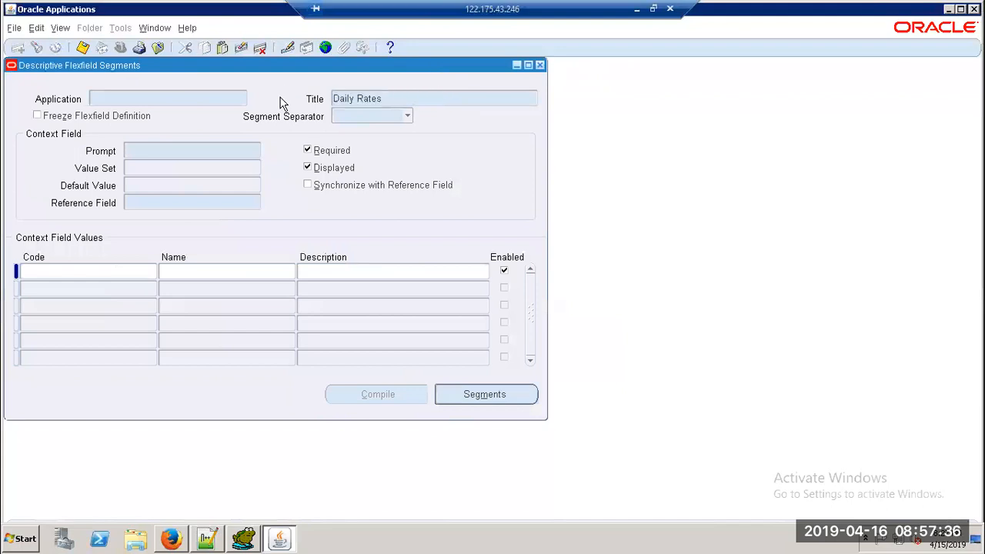
key(ctrl+F11)
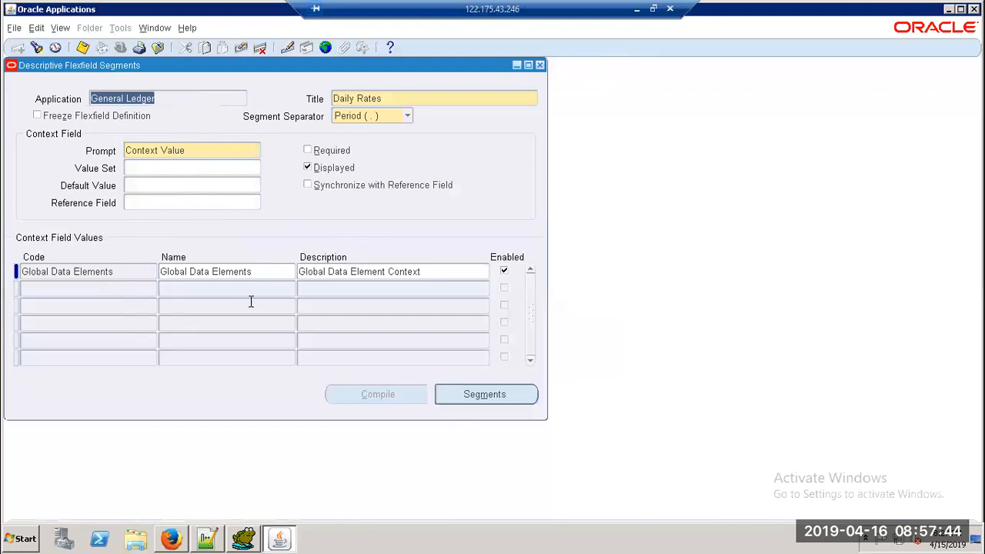
Step: Add a new context field value row with code and name TDR1
click(226, 271)
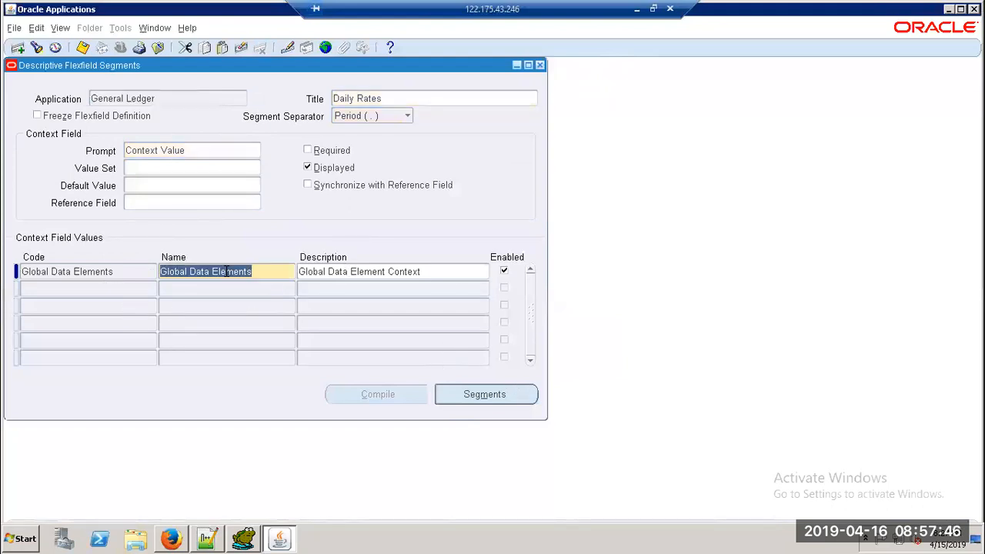
click(146, 288)
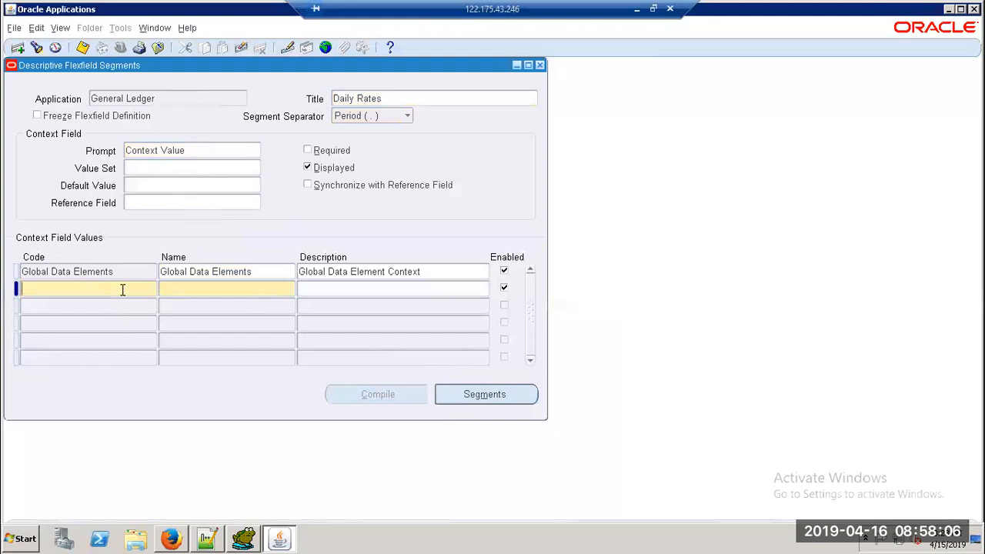
text(ILY RAT)
drag(99, 292, 4, 289)
text(TEST)
key(BackSpace)
key(BackSpace)
key(BackSpace)
key(Tab)
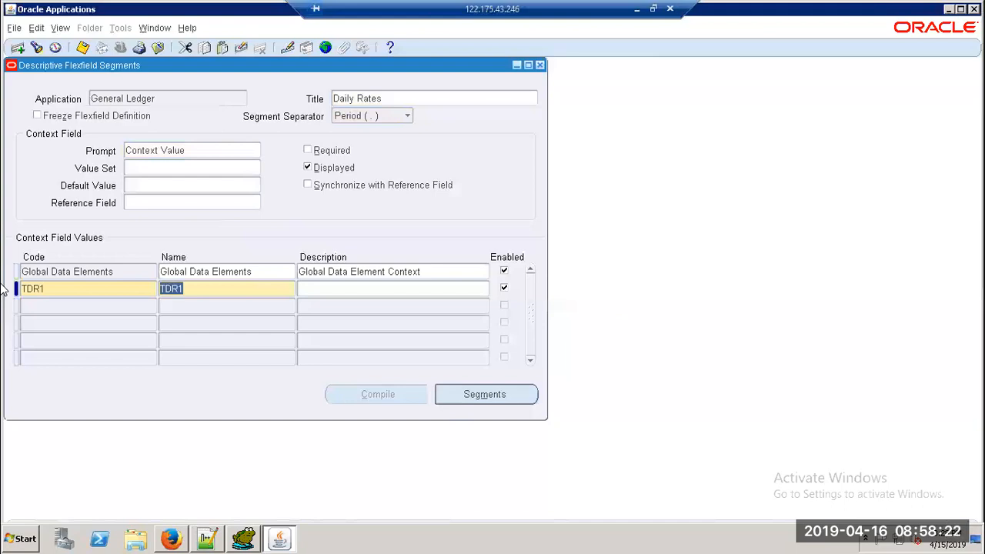
Step: Give context TDR1 the description TDR1, save, and open its segment list
key(Tab)
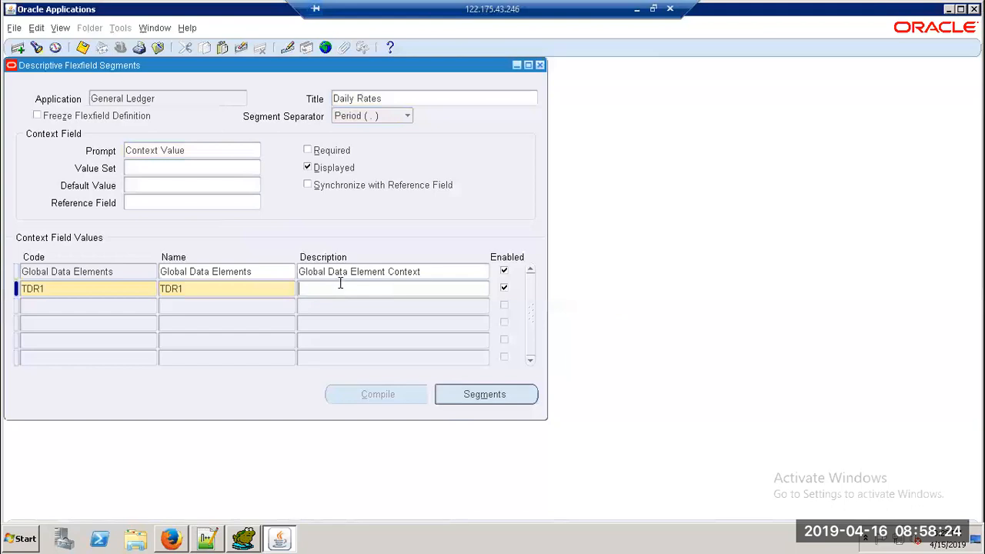
text(TDR1)
click(82, 48)
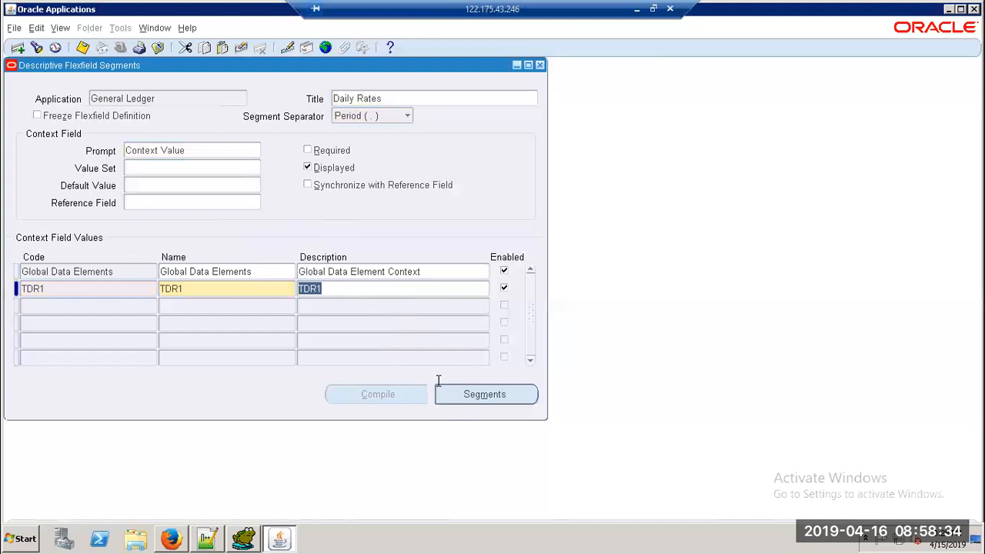
click(469, 396)
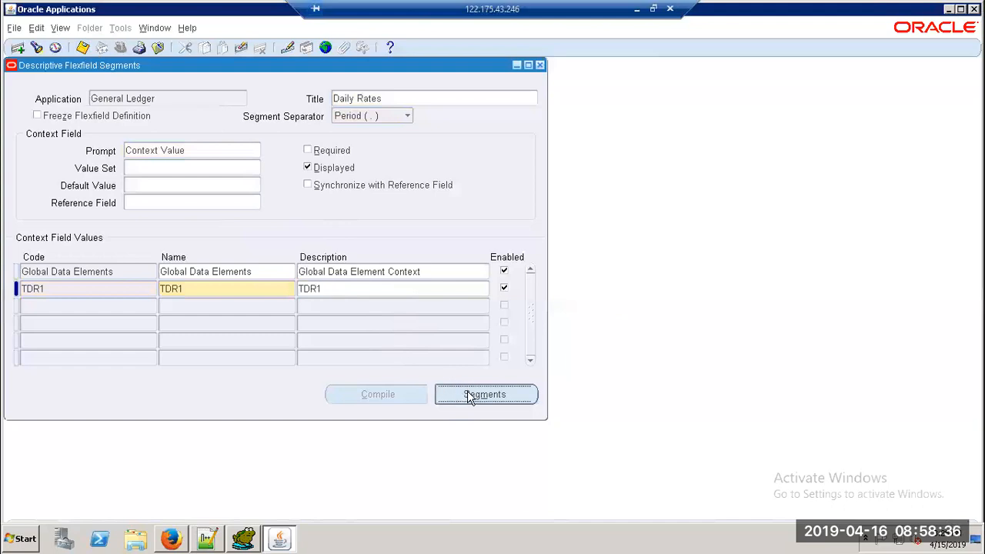
Step: Enter segment number 1 with the name TDRC1
text(1)
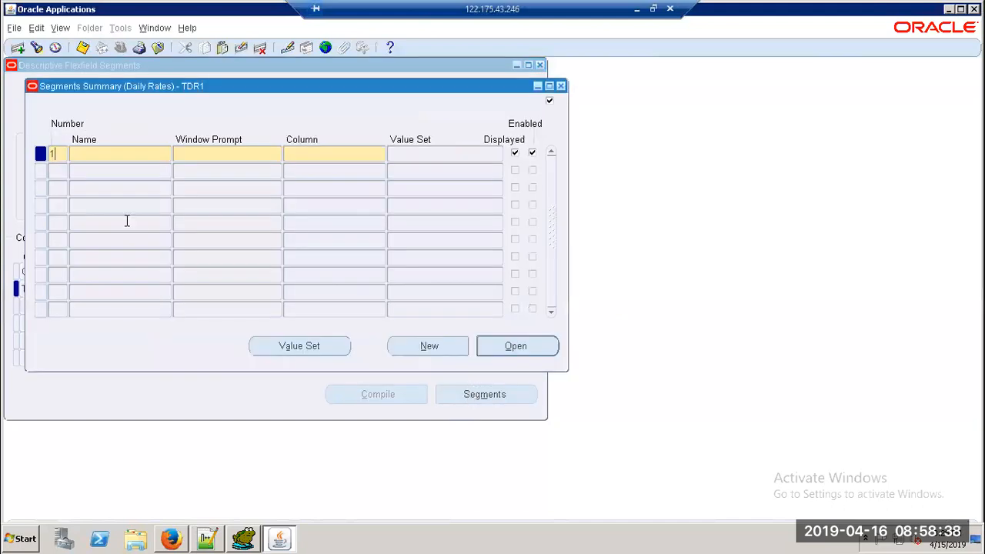
key(Tab)
text(T)
text(C)
key(Tab)
key(Tab)
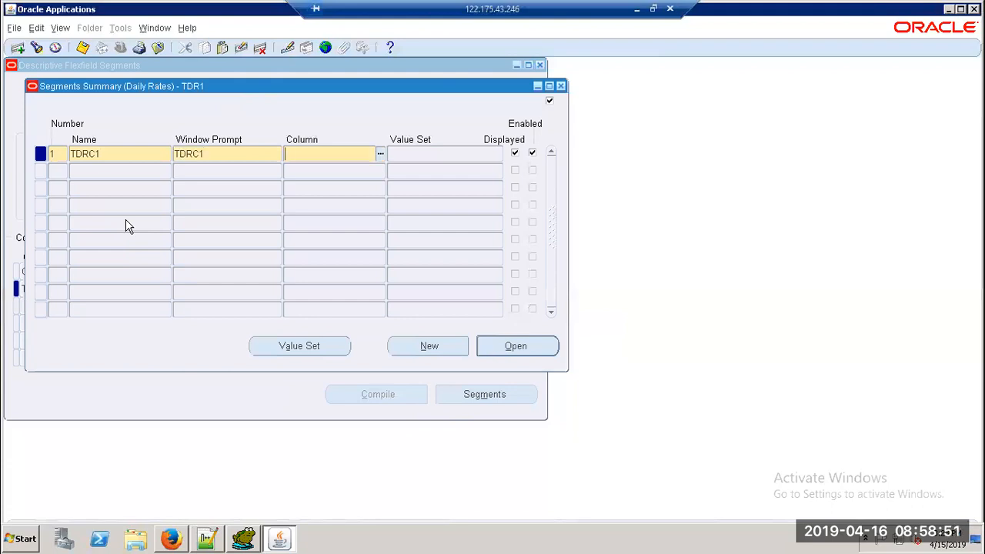
Step: Assign TDRC1 column ATTRIBUTE1 and the 10 Characters value set
click(380, 155)
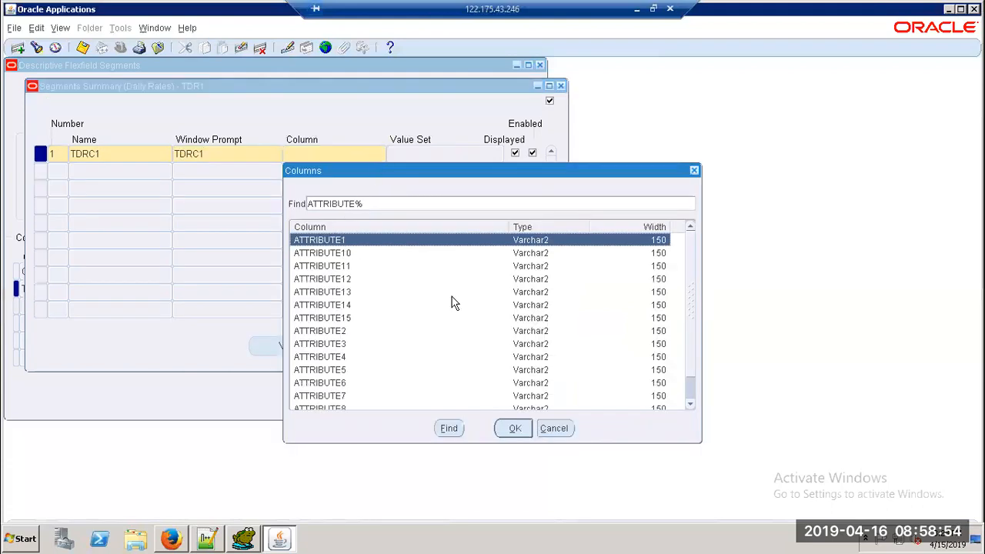
click(514, 429)
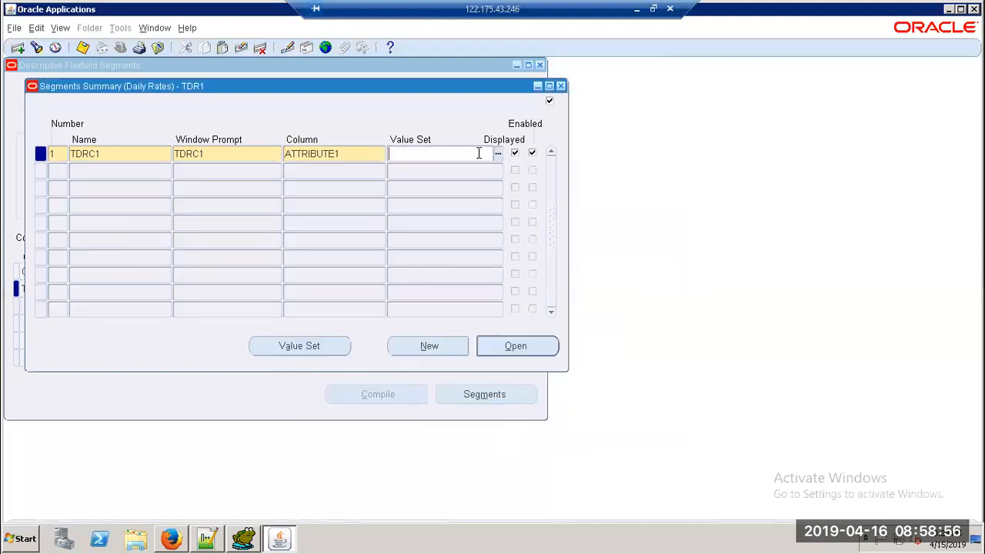
click(497, 155)
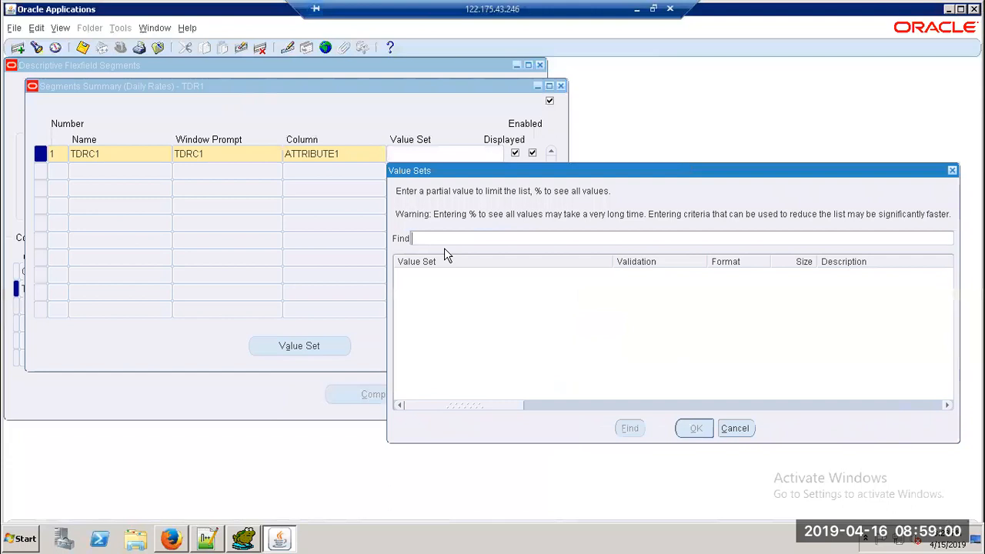
text(10)
click(629, 430)
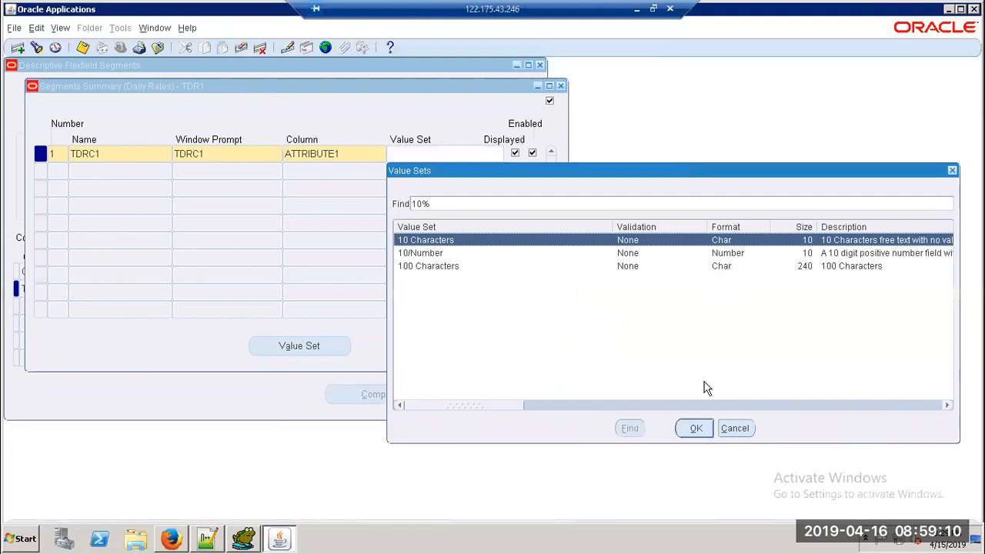
click(695, 428)
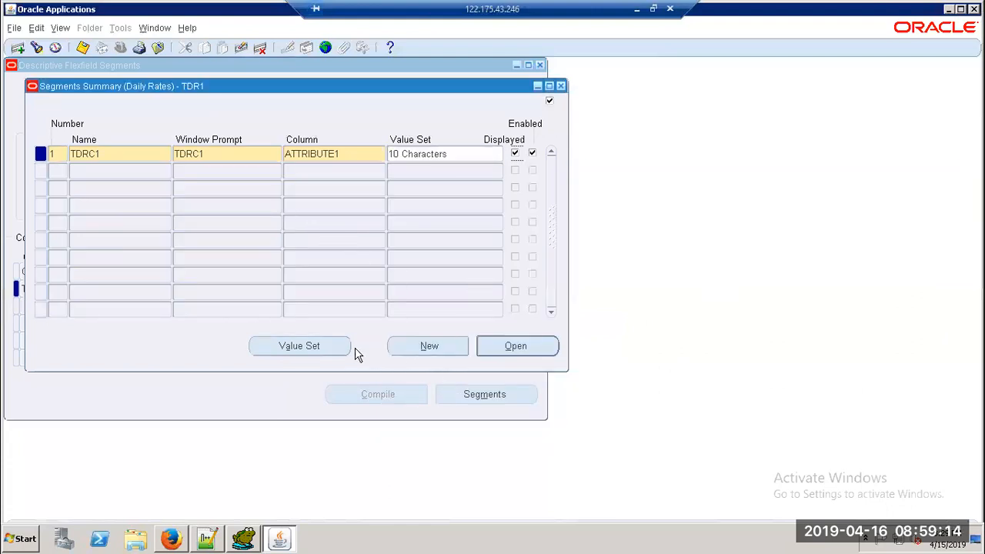
Step: Inspect the 10 Characters value set and TDRC1's details, then start segment row 2
click(326, 347)
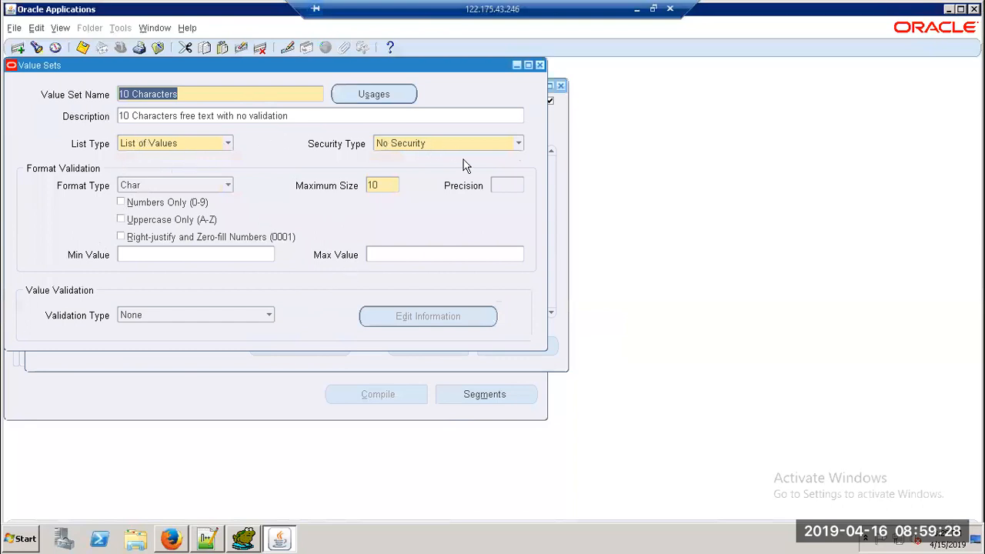
click(540, 65)
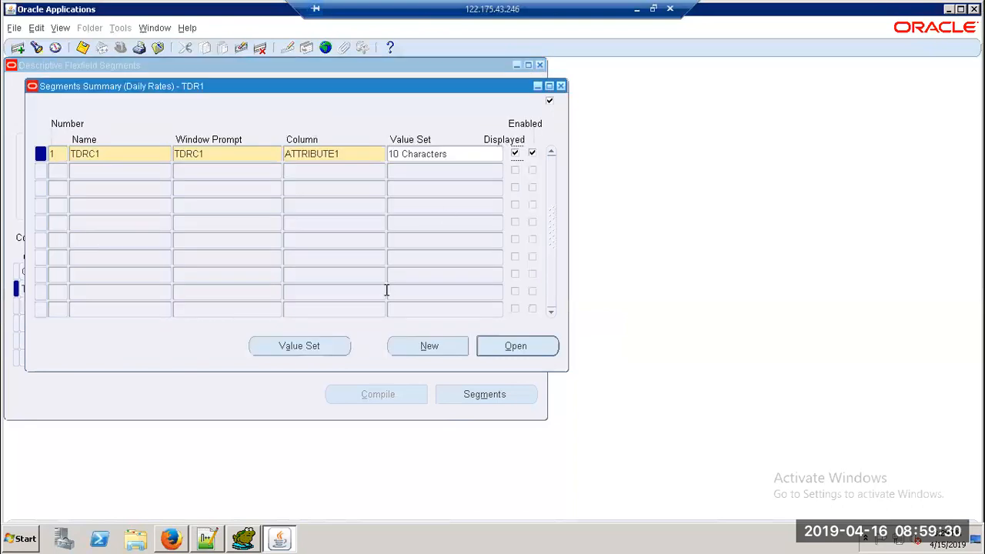
click(537, 347)
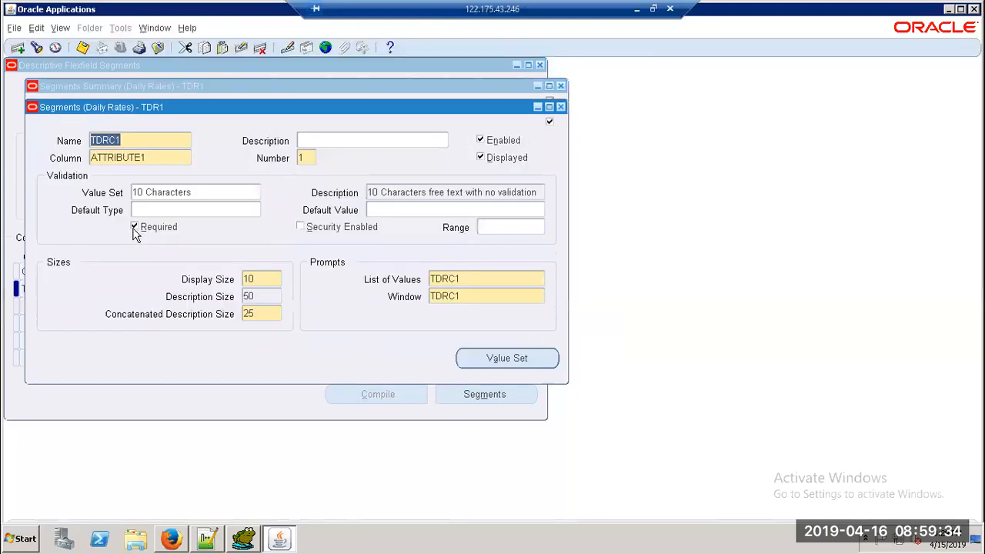
click(560, 108)
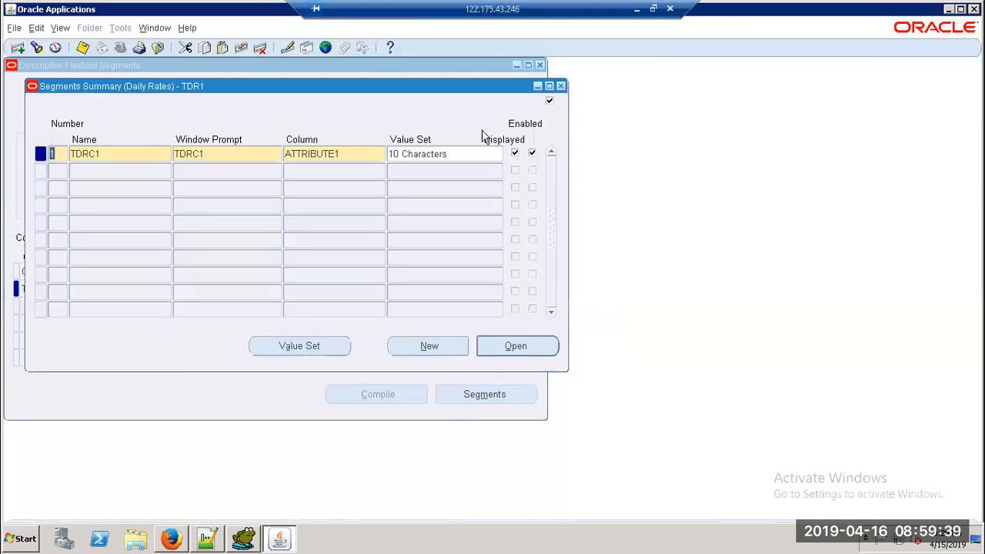
click(63, 176)
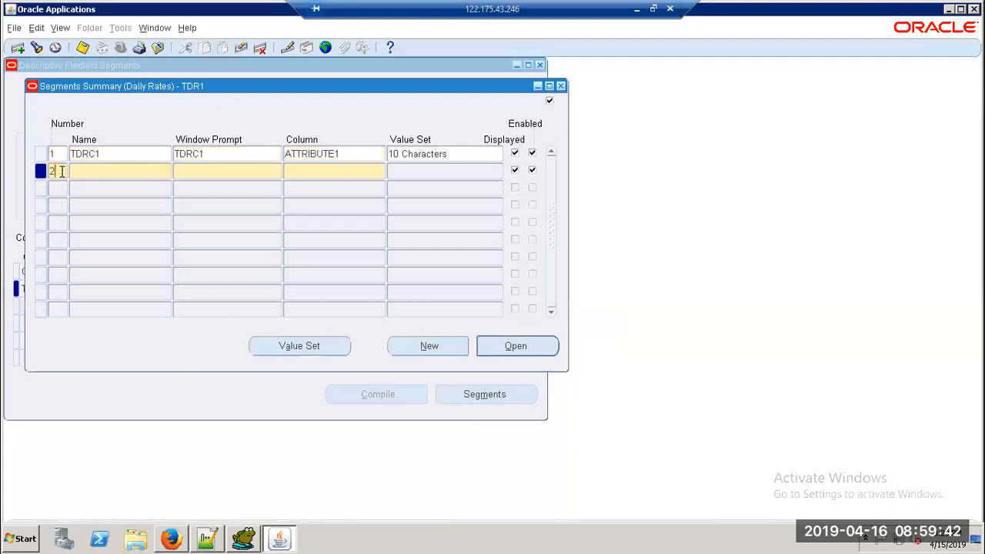
Step: Enter segment 2 named TDRC2 on column ATTRIBUTE2
key(alt+o)
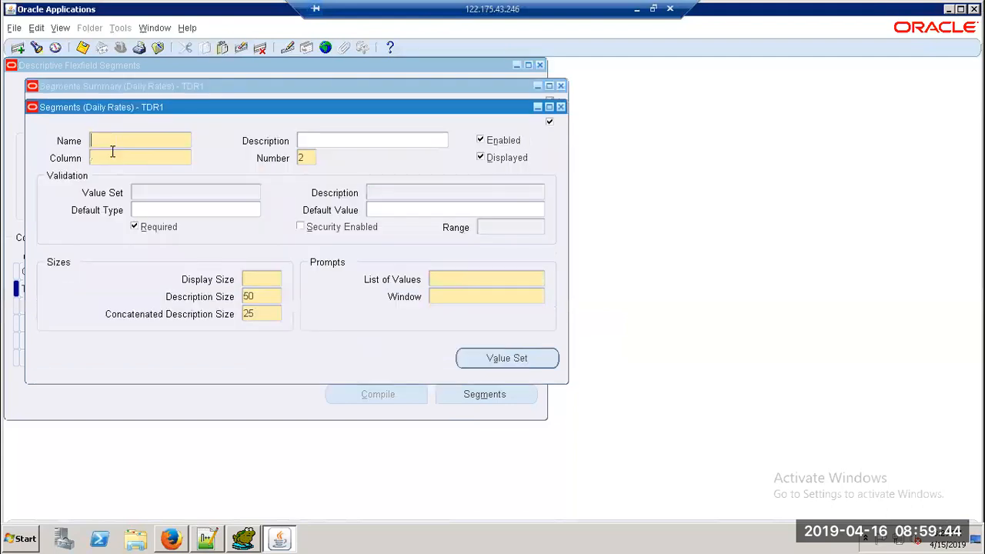
click(560, 107)
click(124, 169)
text(TDRC2)
key(Tab)
key(Tab)
text(Attr)
key(Tab)
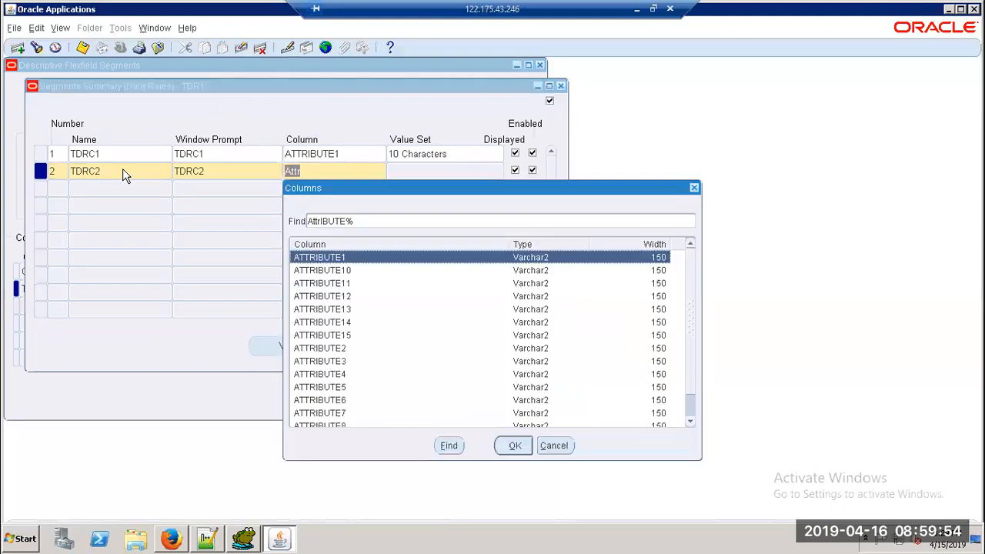
key(Return)
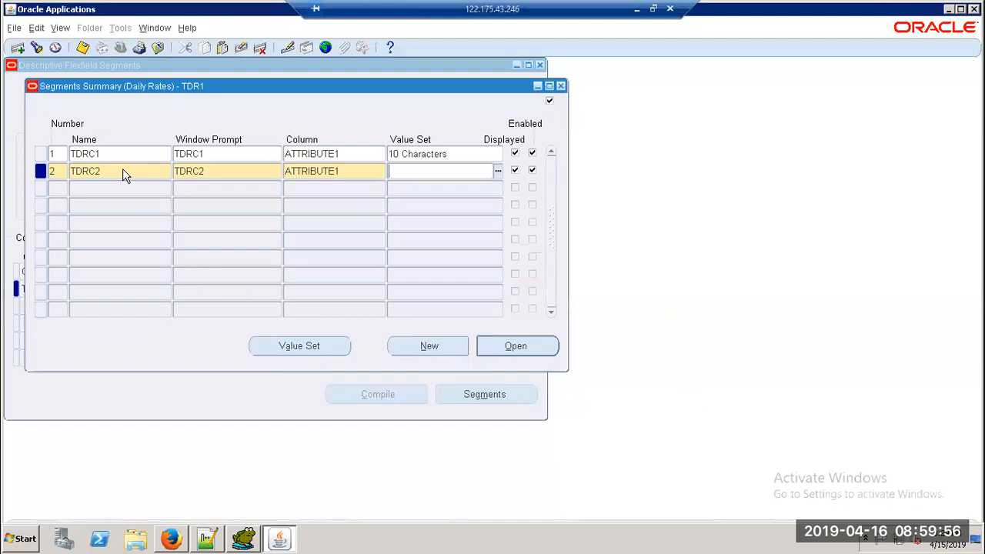
click(347, 170)
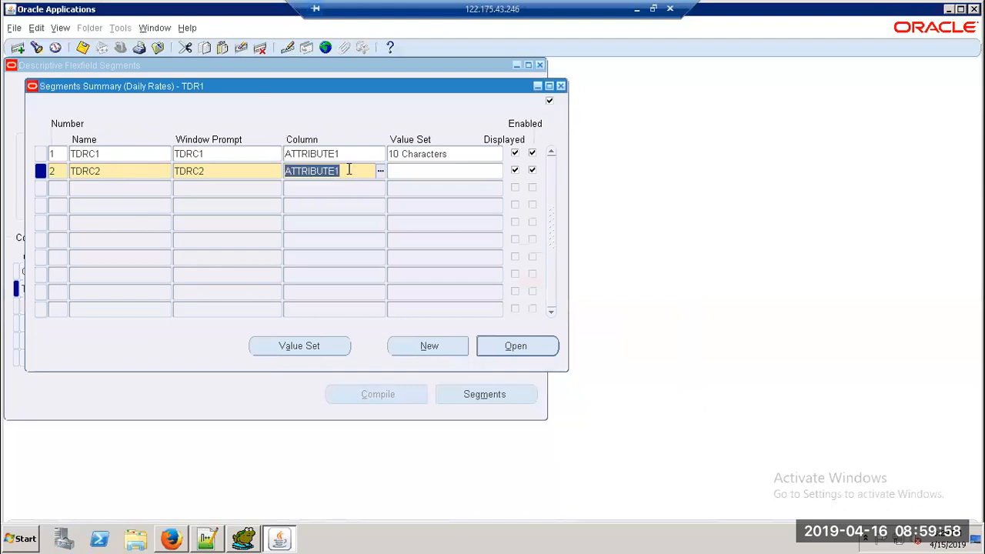
text(2)
key(Tab)
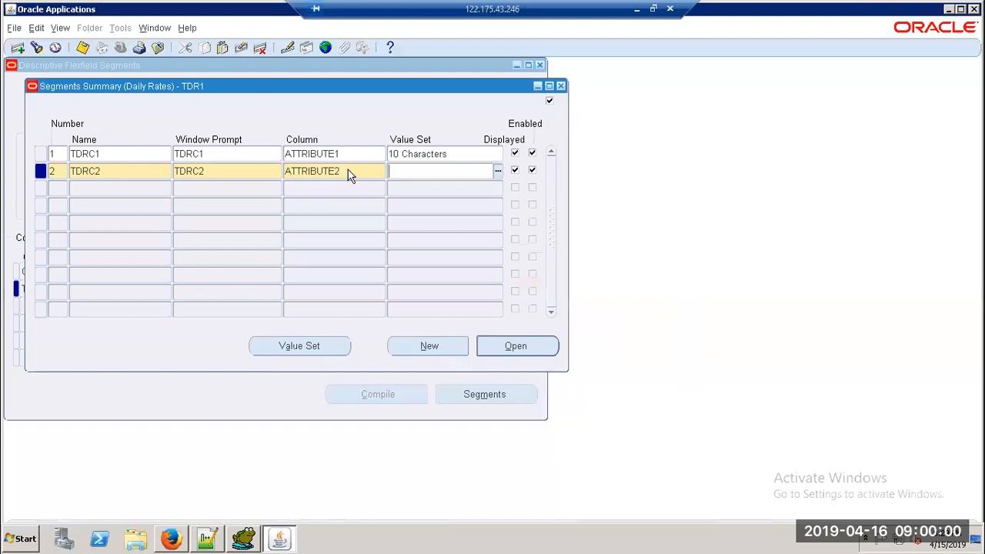
Step: Give TDRC2 the 10 Characters value set, make it not required, and save
text(10 C)
key(Tab)
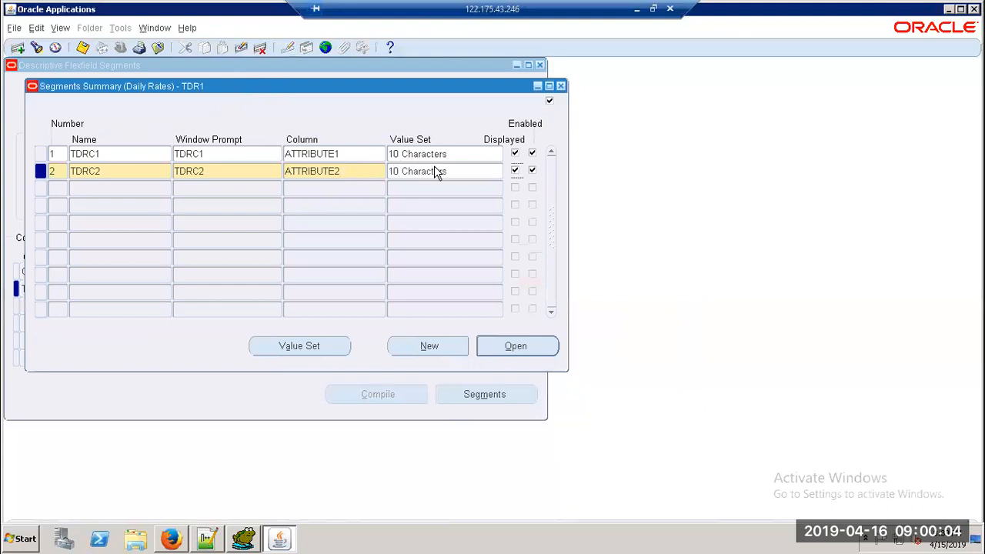
click(523, 352)
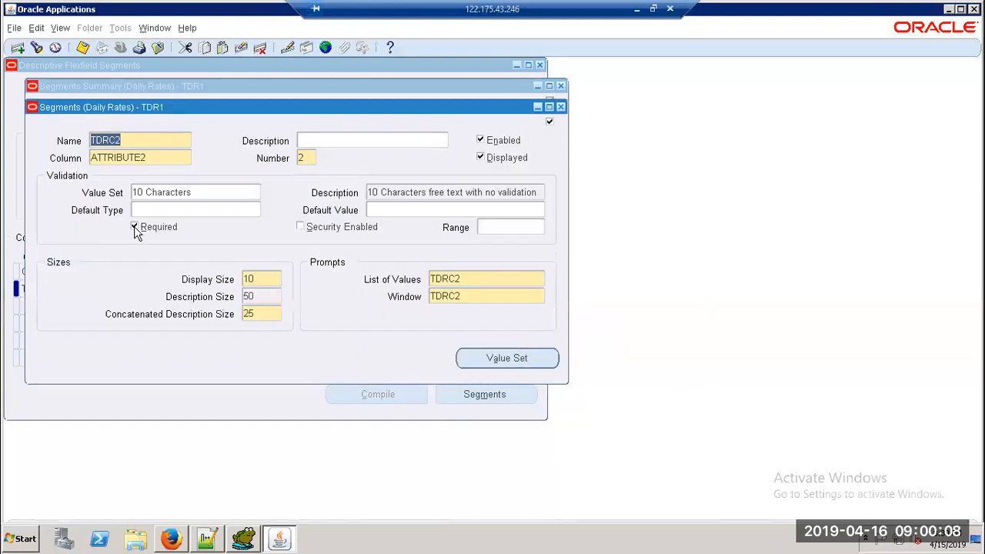
click(135, 226)
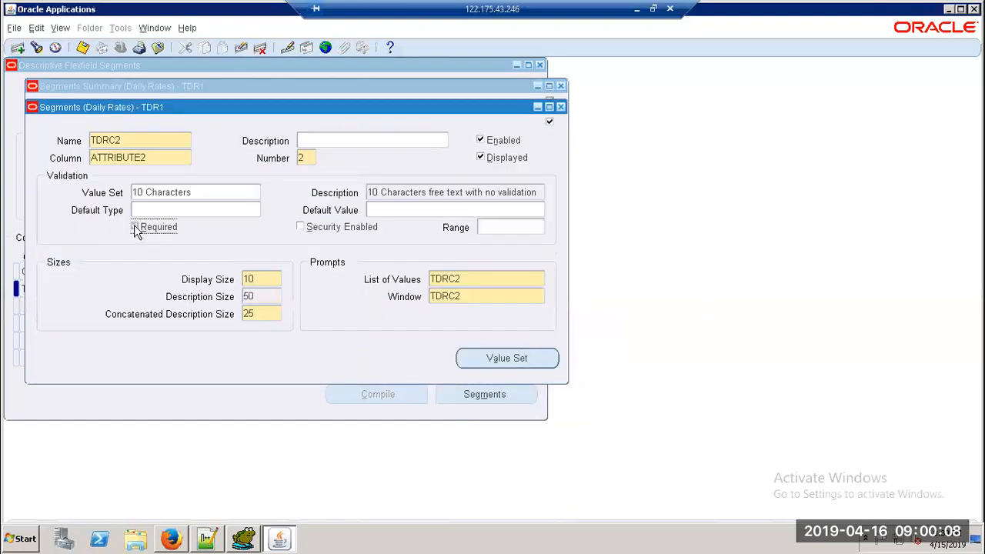
click(86, 51)
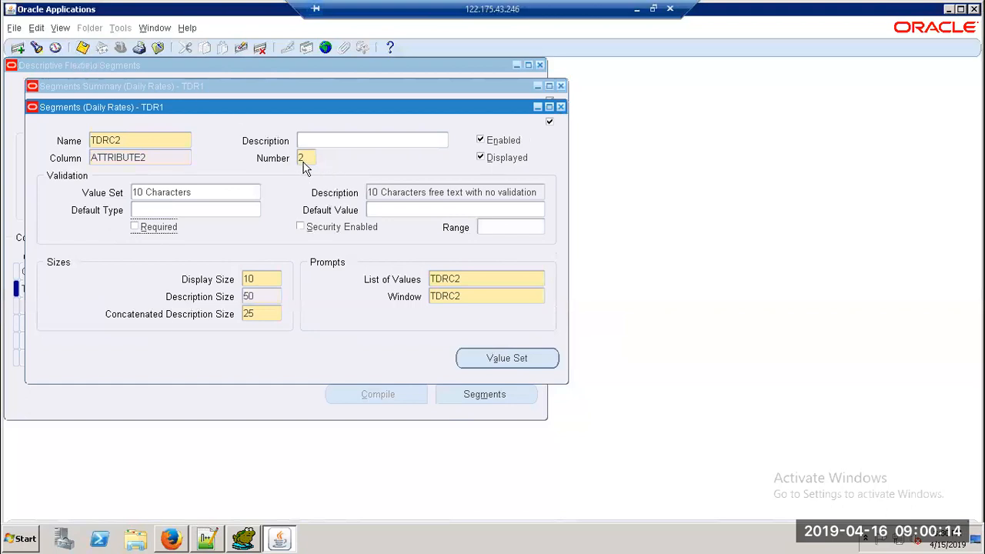
click(560, 107)
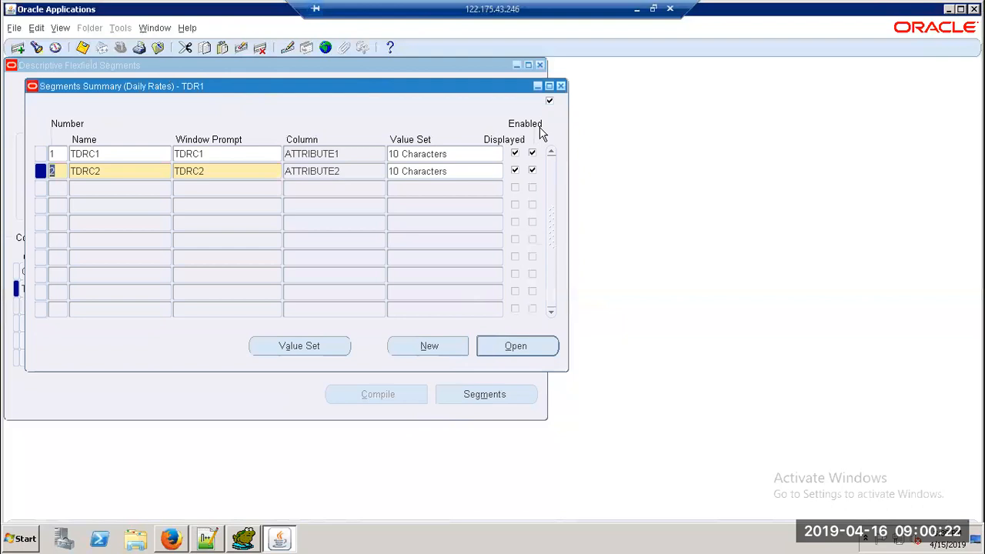
Step: Freeze the Daily Rates definition and compile it, generating view GL_DAILY_RATES_DFV
click(560, 85)
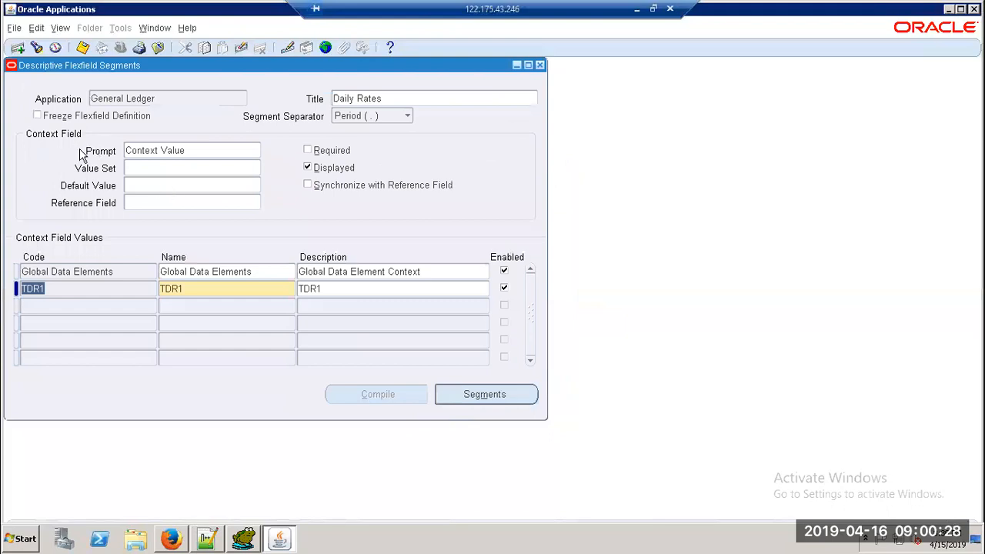
click(38, 116)
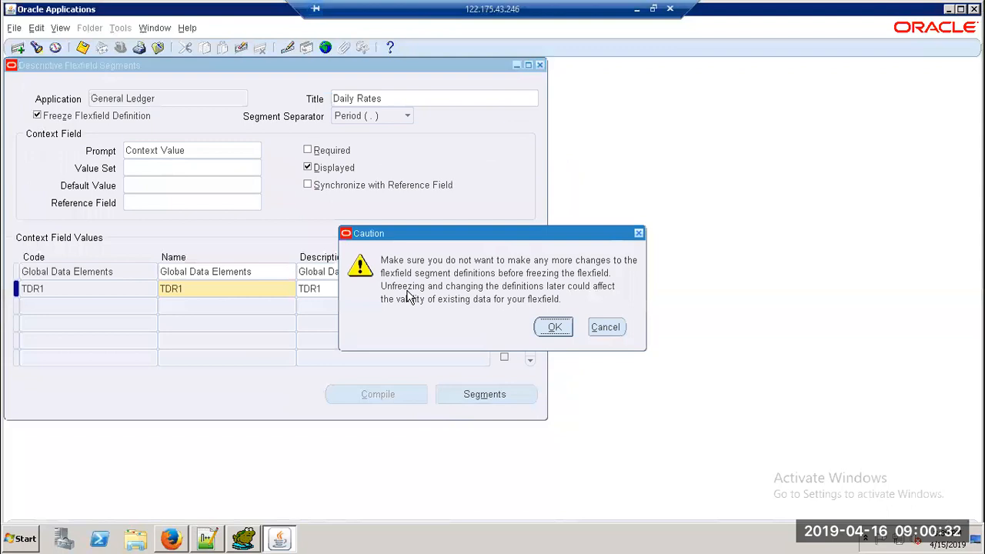
click(555, 327)
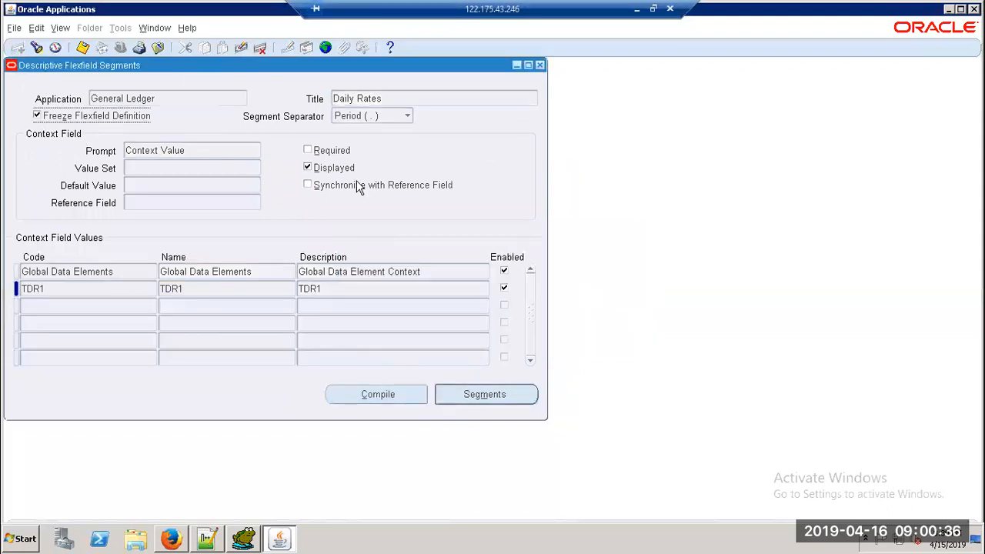
click(390, 398)
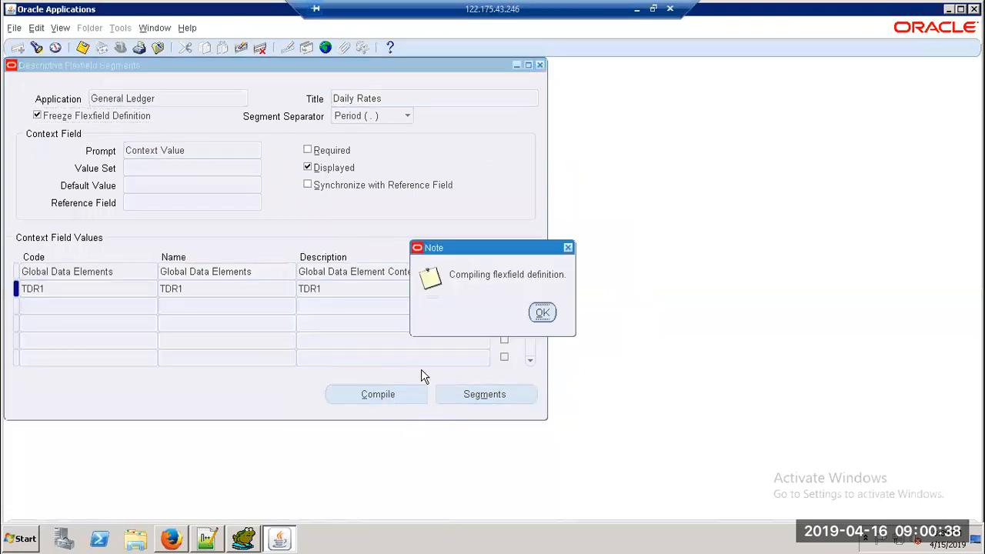
click(541, 311)
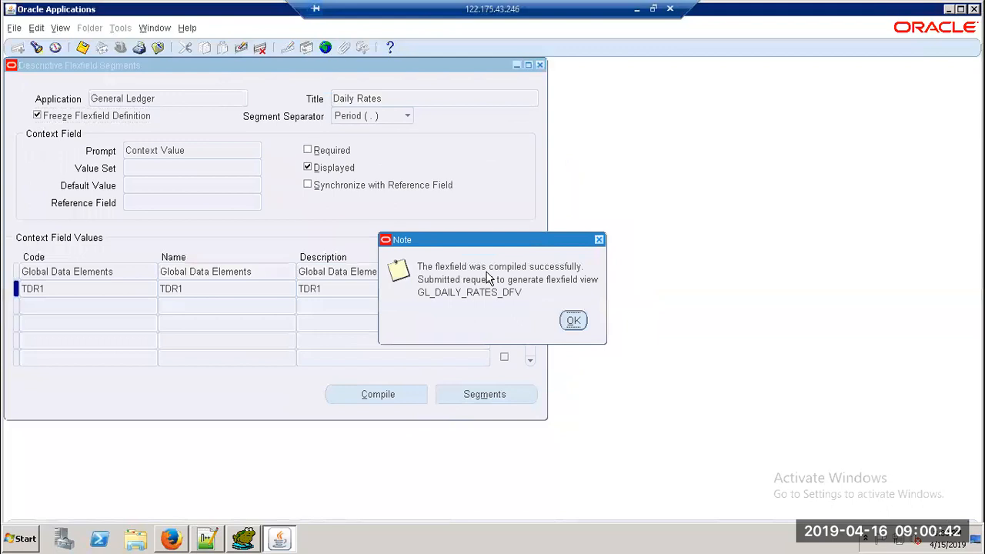
click(573, 321)
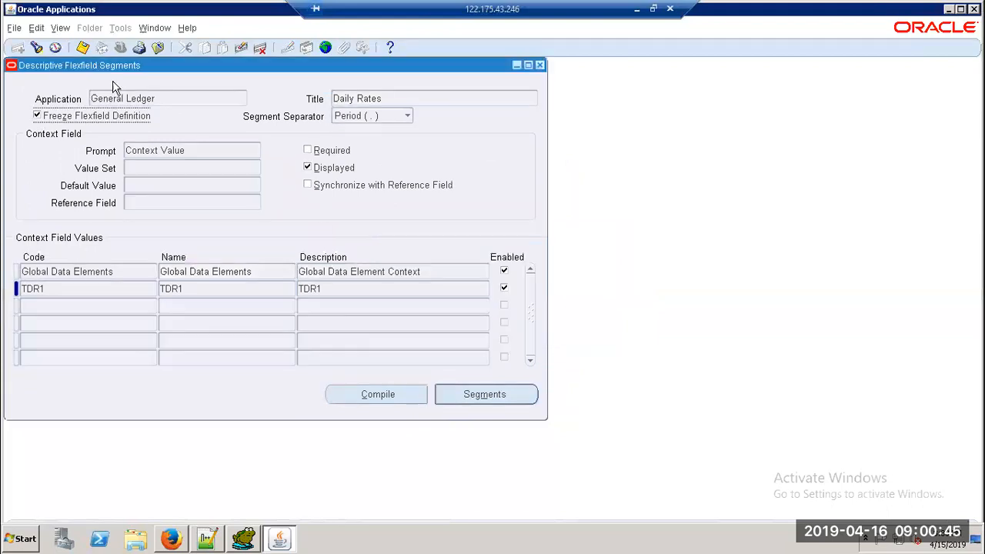
Step: Verify the Flexfield View Generator request completed Normal, then close Requests and the segments form
click(62, 29)
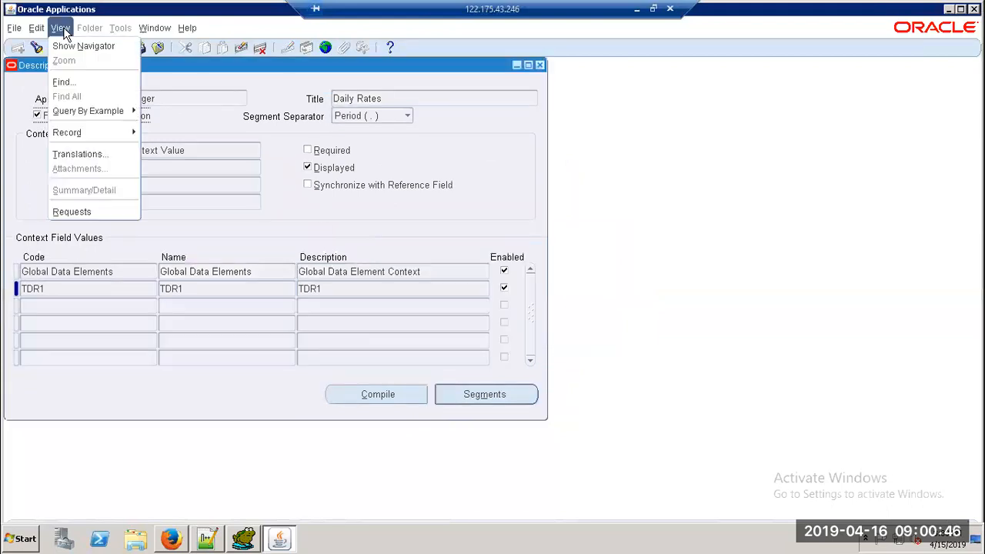
click(73, 212)
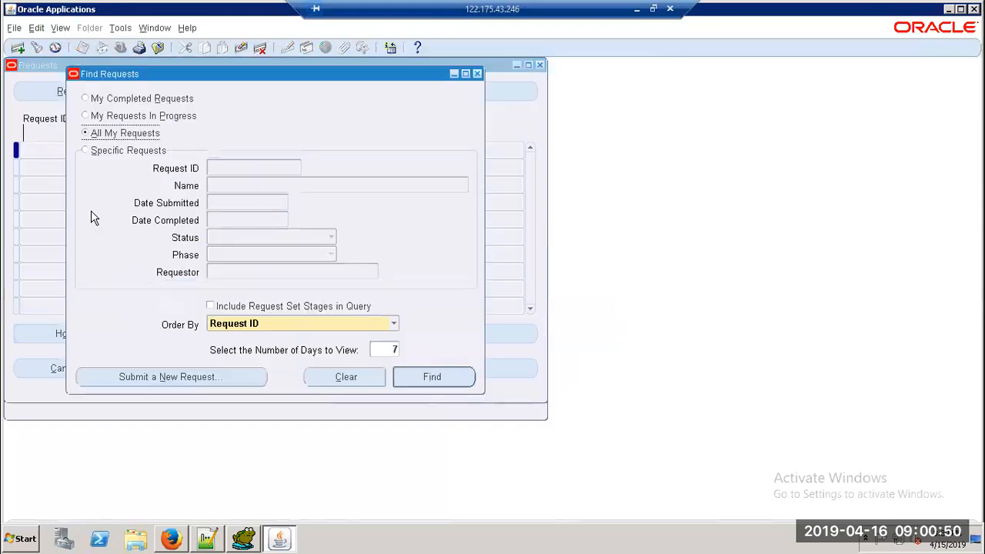
click(454, 389)
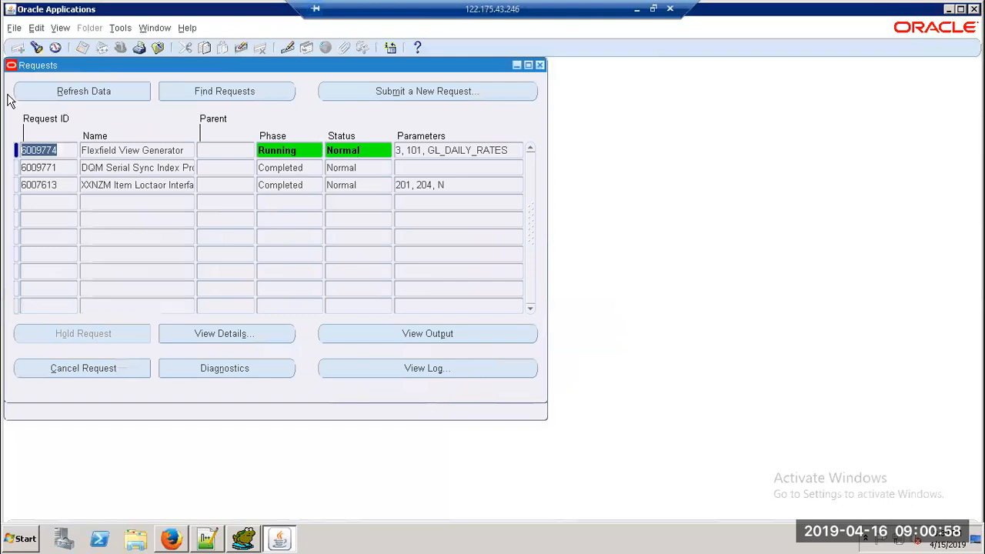
click(96, 88)
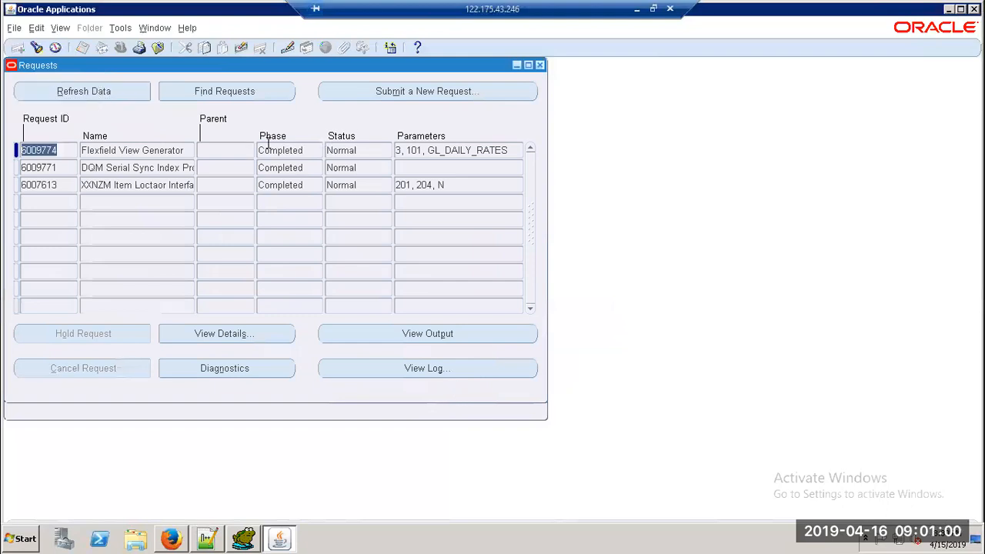
click(540, 66)
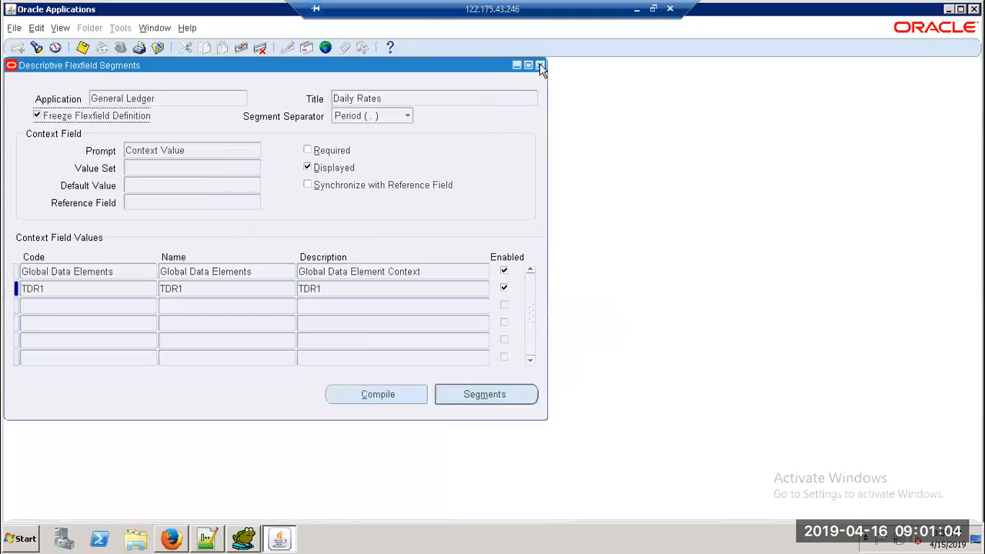
click(540, 66)
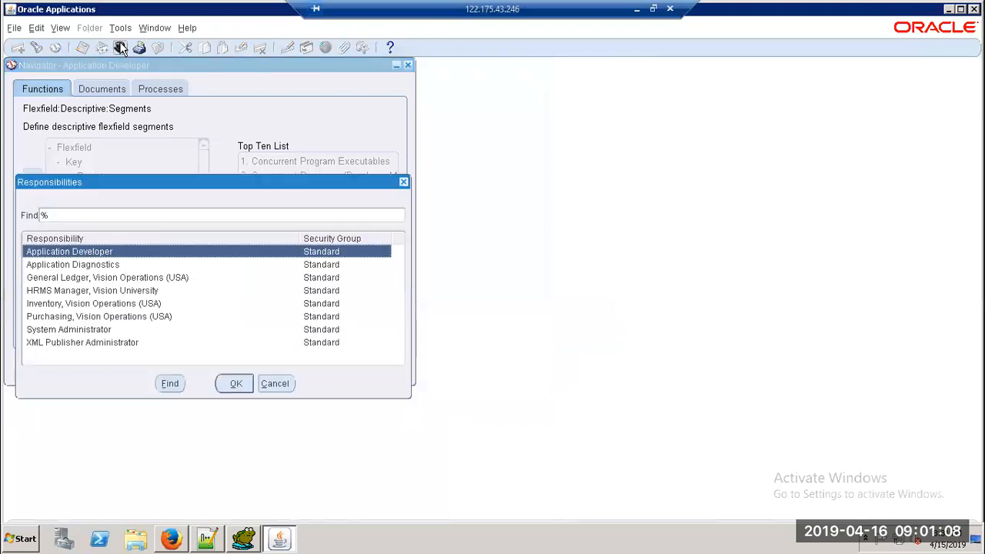
Step: Switch to the General Ledger, Vision Operations (USA) responsibility
key(Down)
key(Down)
key(Down)
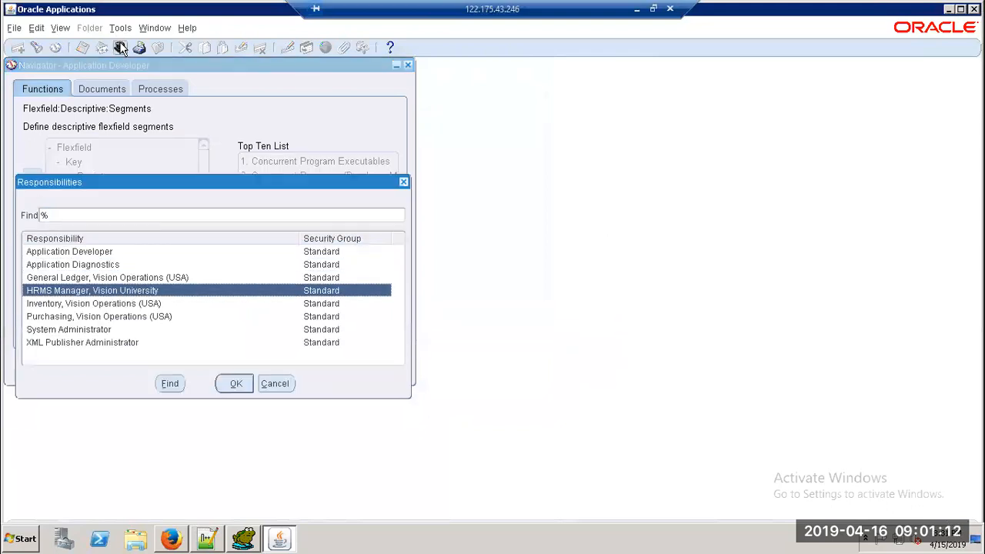
key(Up)
key(Return)
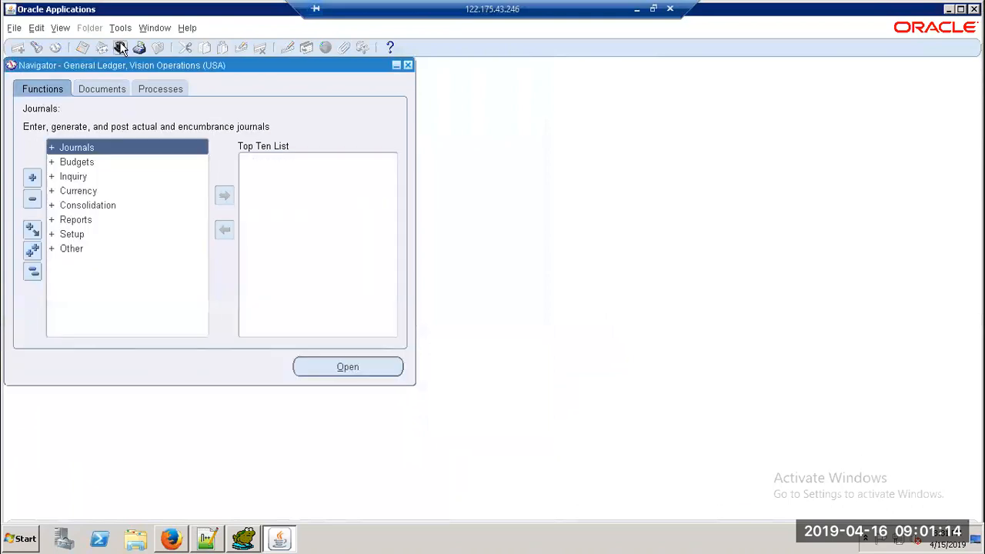
Step: Open the Daily Rates form by filtering forms with 'da', then open its descriptive flexfield
key(ctrl+l)
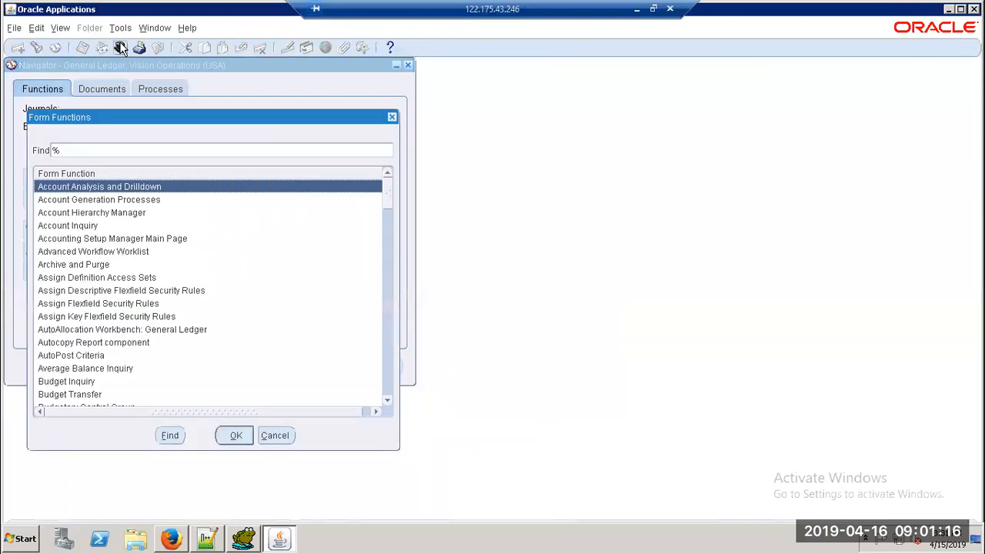
text(da)
key(Return)
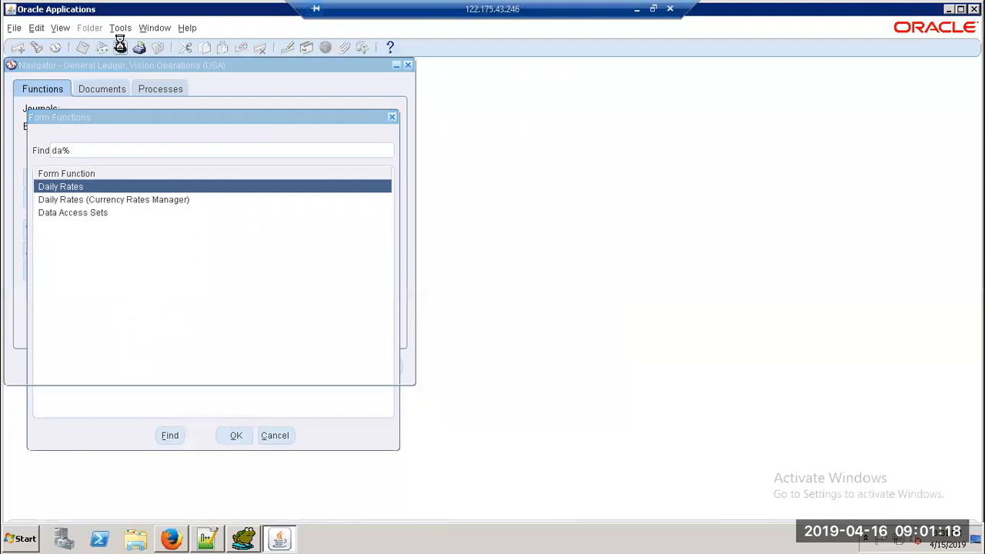
click(510, 132)
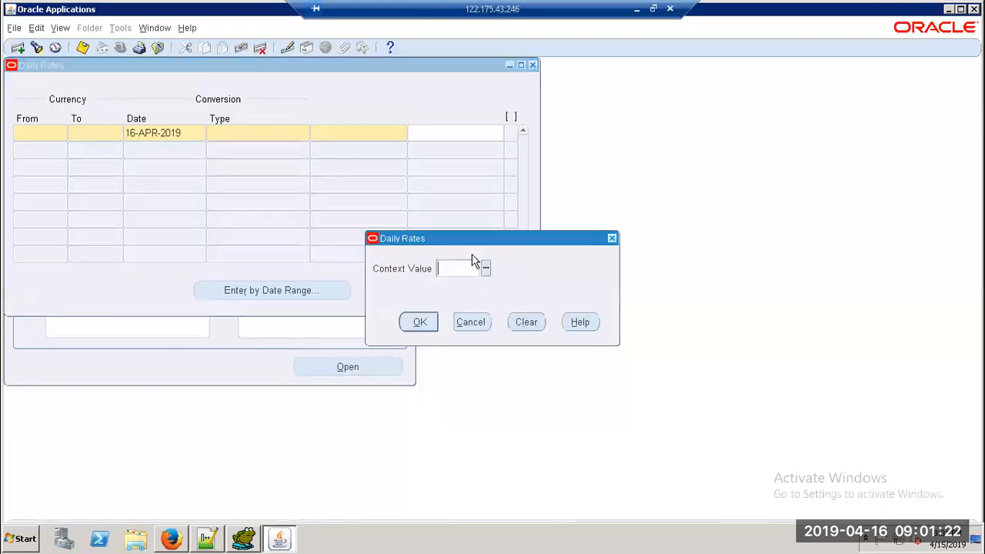
Step: Check that context TDR1 offers TDRC1 and TDRC2, then enter query mode on Daily Rates
click(487, 268)
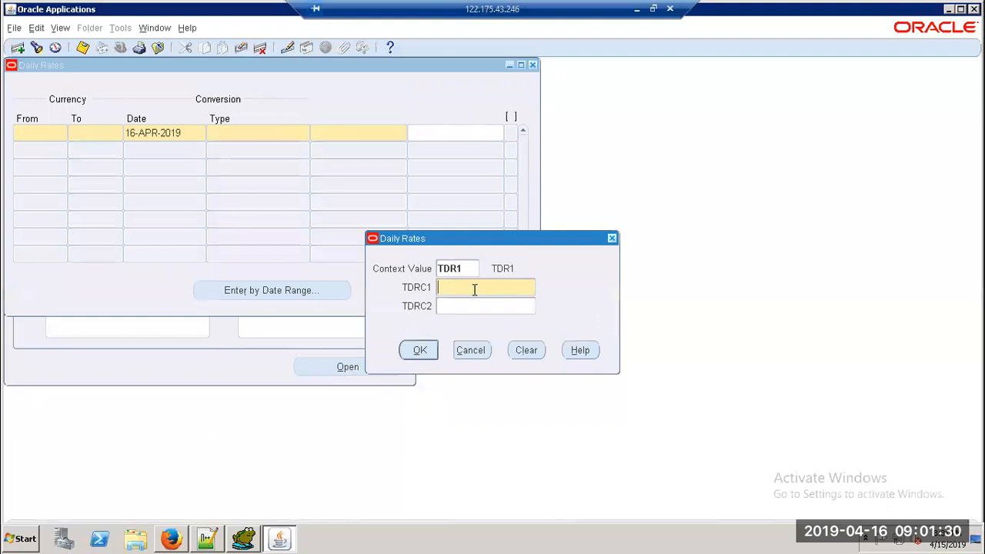
click(611, 238)
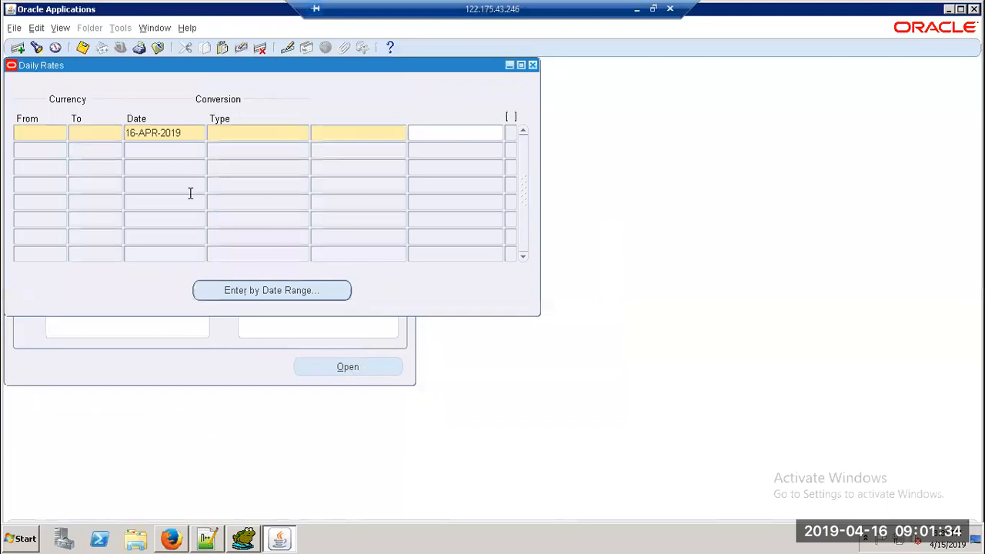
key(F11)
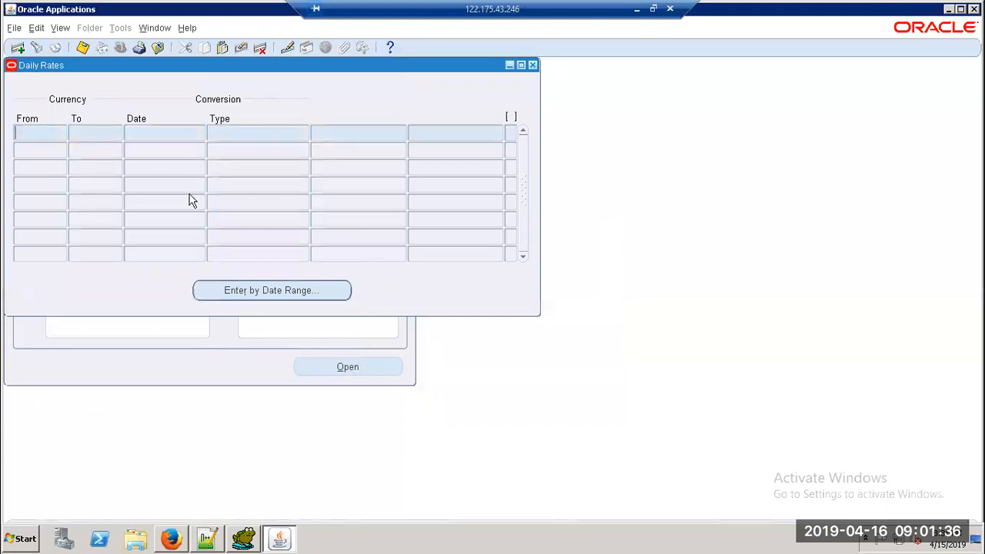
Step: Check Toad's GL_DAILY_RATES result showing the ZAR-to-001 Corporate row at rate 10, then return
key(alt+Tab)
key(alt+Tab)
key(Tab)
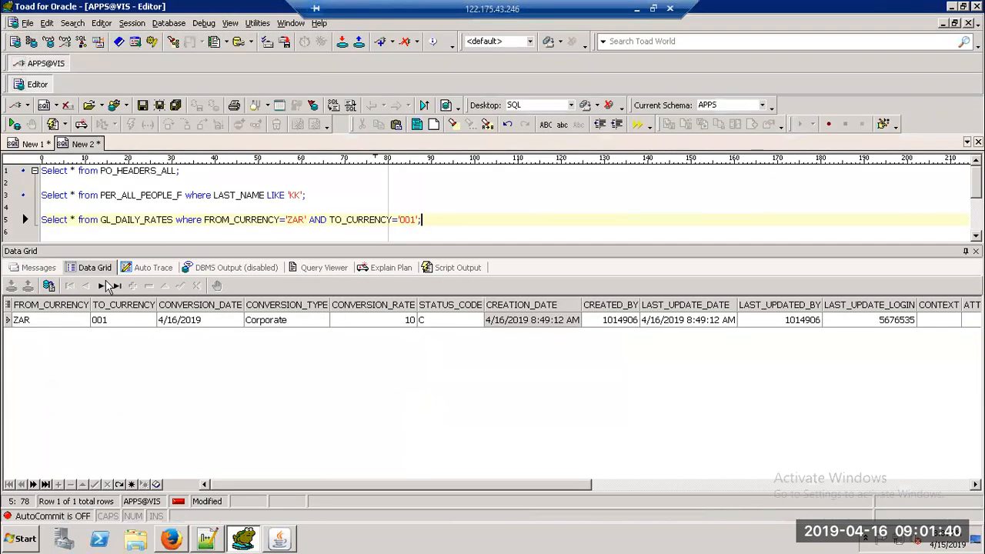
click(36, 322)
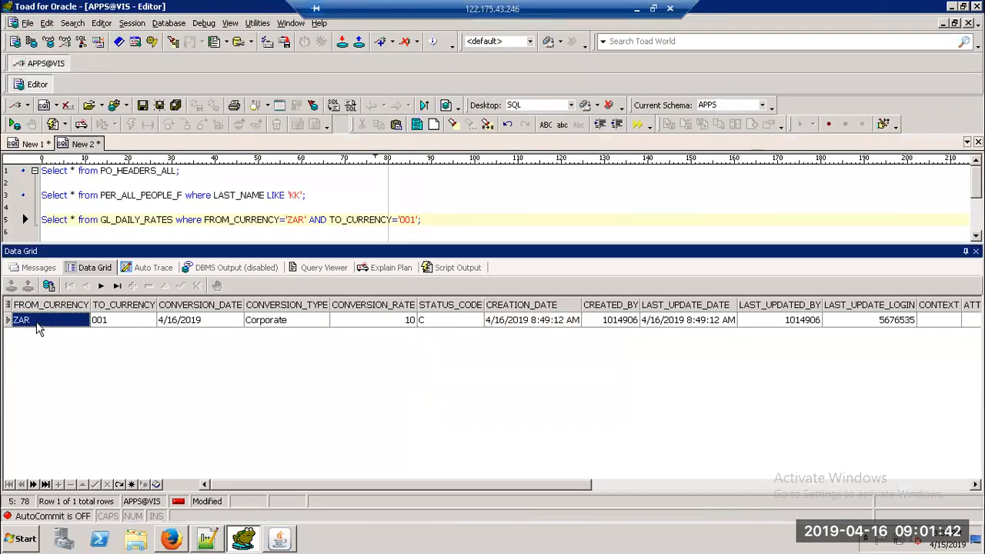
key(alt+Tab)
key(alt+Tab)
key(alt+Tab)
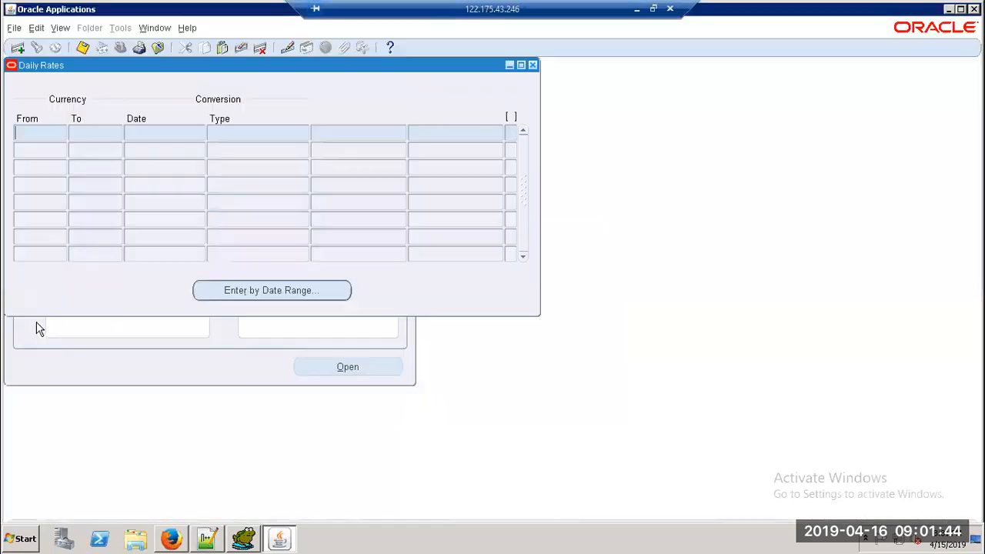
Step: Query the Daily Rates form for the ZAR to 001 rate row
text(ZAR)
key(Tab)
key(ctrl+F11)
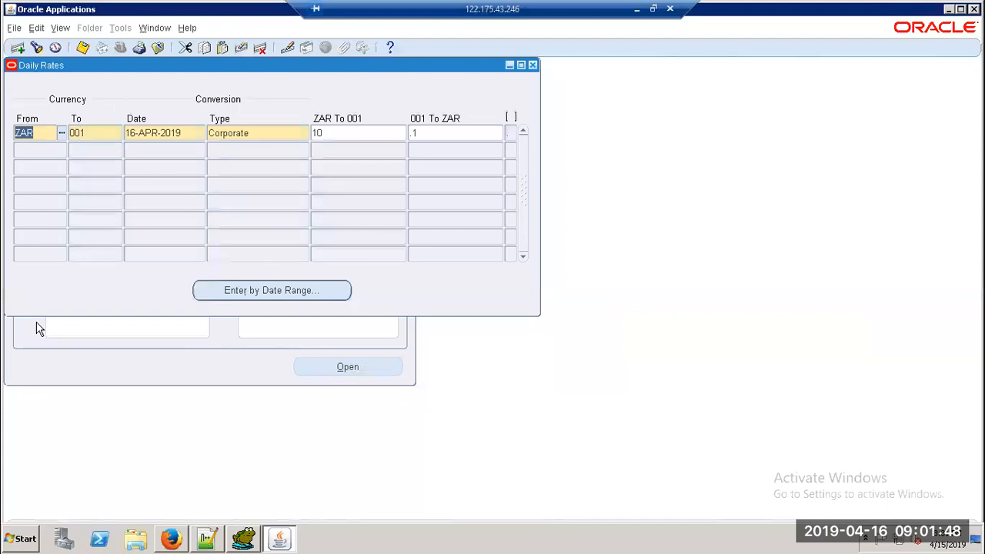
Step: Give the ZAR row's flexfield context TDR1 with TDRC1 10 and TDRC2 20
click(510, 132)
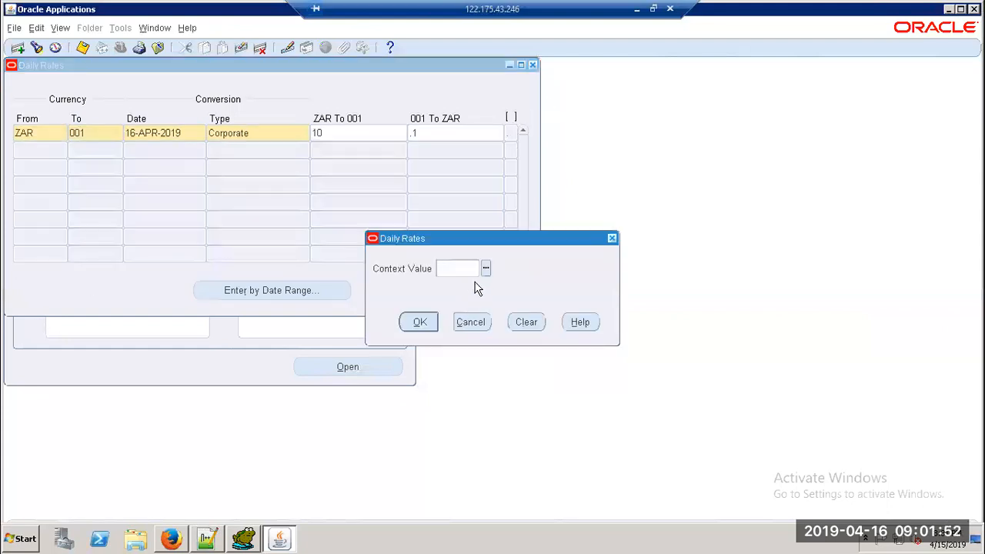
click(484, 267)
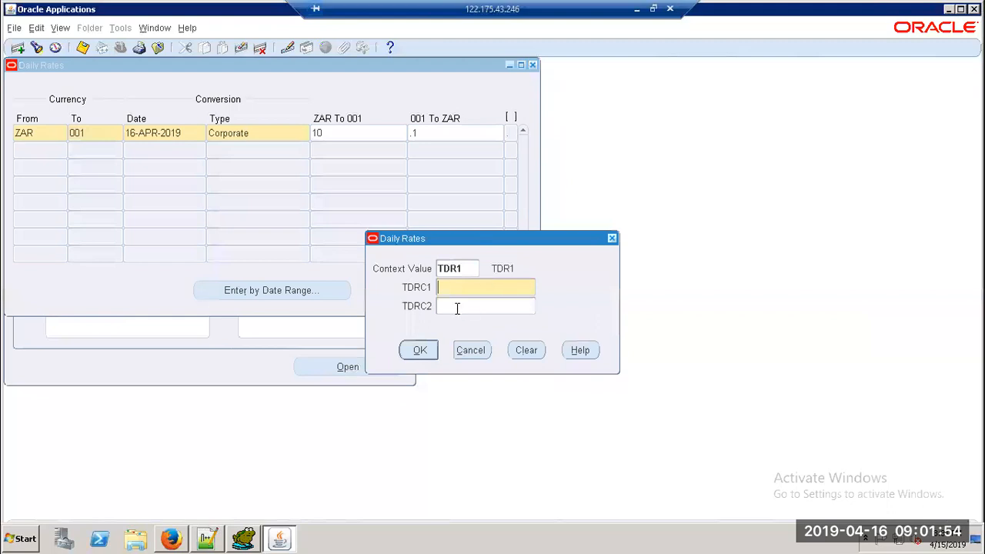
text(1)
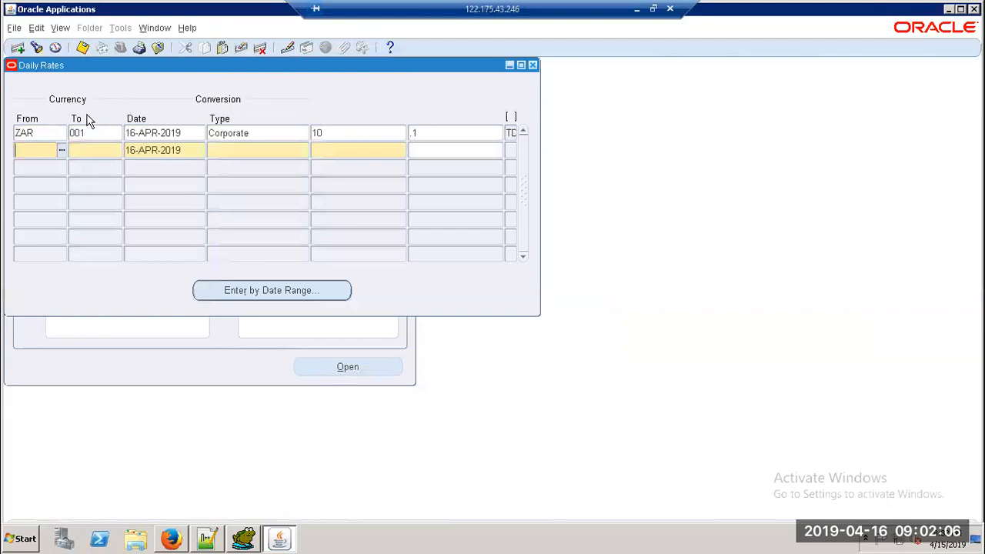
click(94, 132)
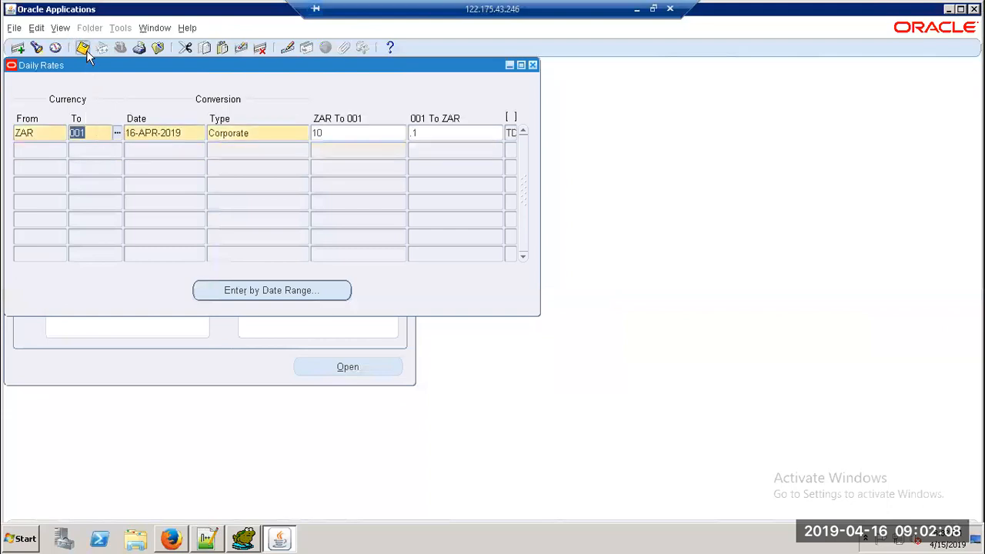
click(254, 541)
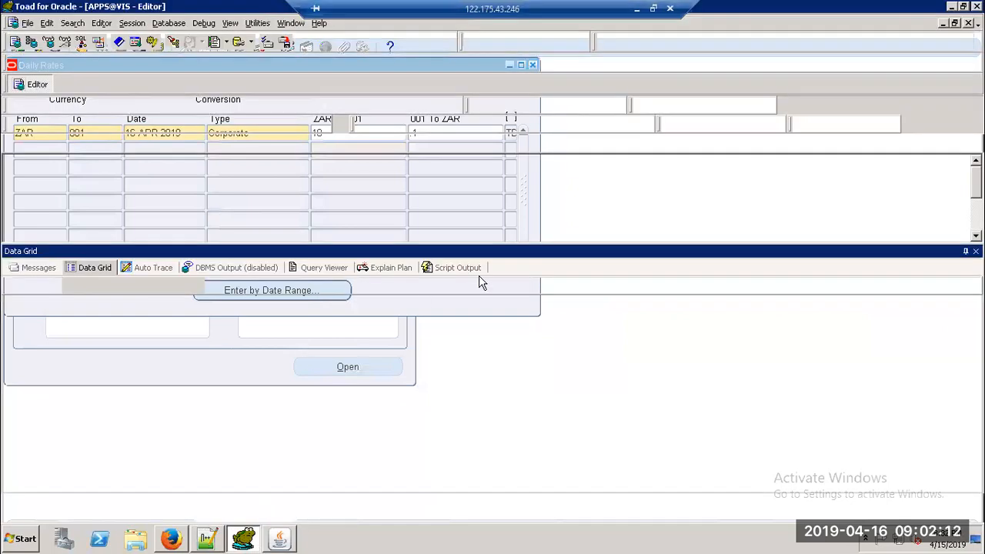
Step: Rerun the GL_DAILY_RATES query and verify CONTEXT TDR1, ATTRIBUTE1 10, ATTRIBUTE2 20
click(433, 219)
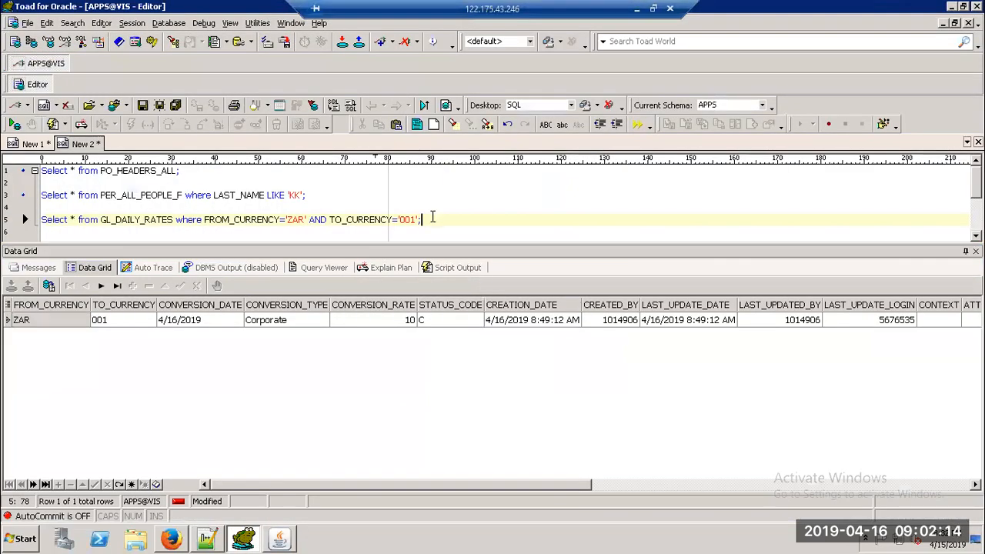
drag(451, 492, 567, 485)
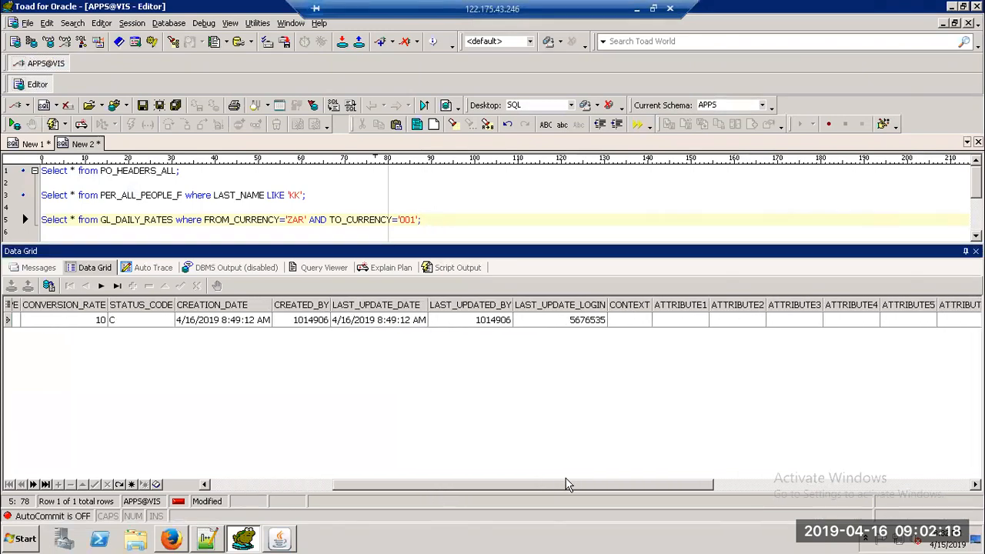
click(439, 221)
key(F9)
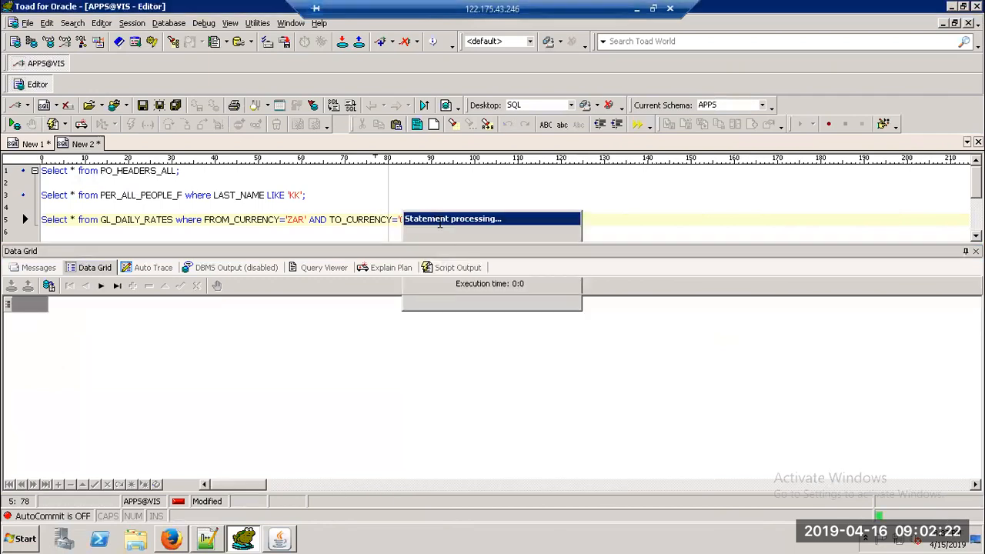
drag(421, 486, 521, 484)
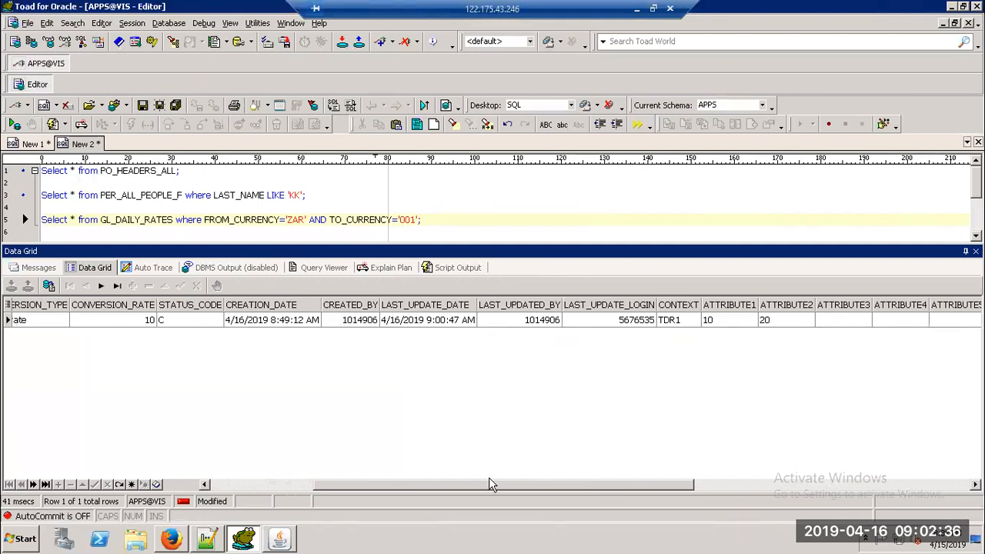
click(277, 540)
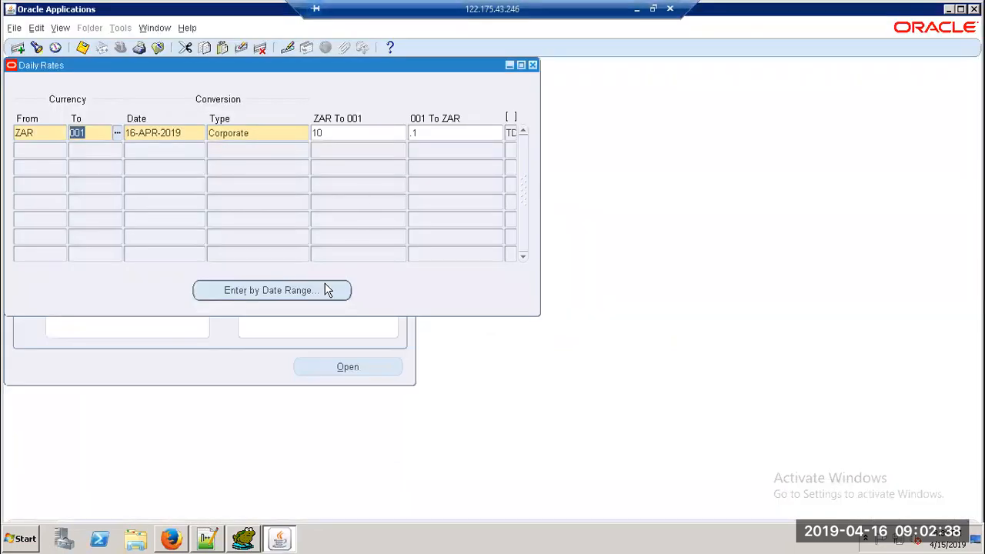